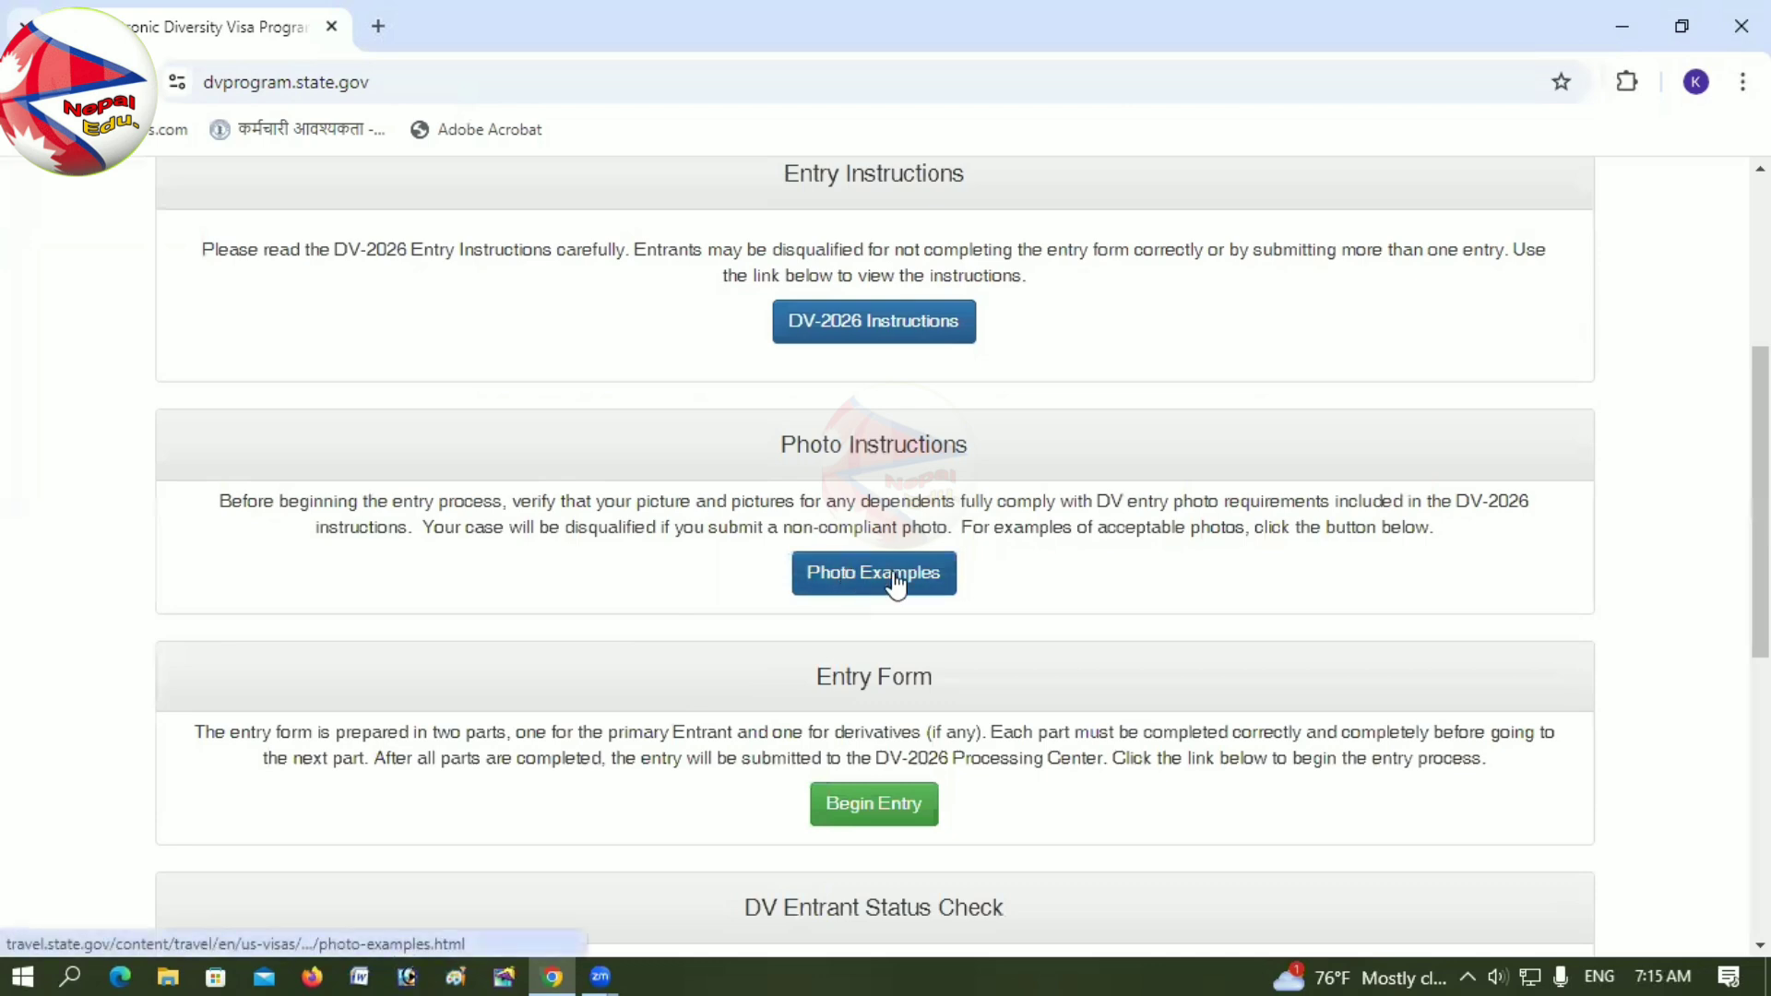
Step: Browse the acceptable visa photo examples on Travel.State.Gov
left_click(851, 574)
scroll(1285, 656, "down", 5)
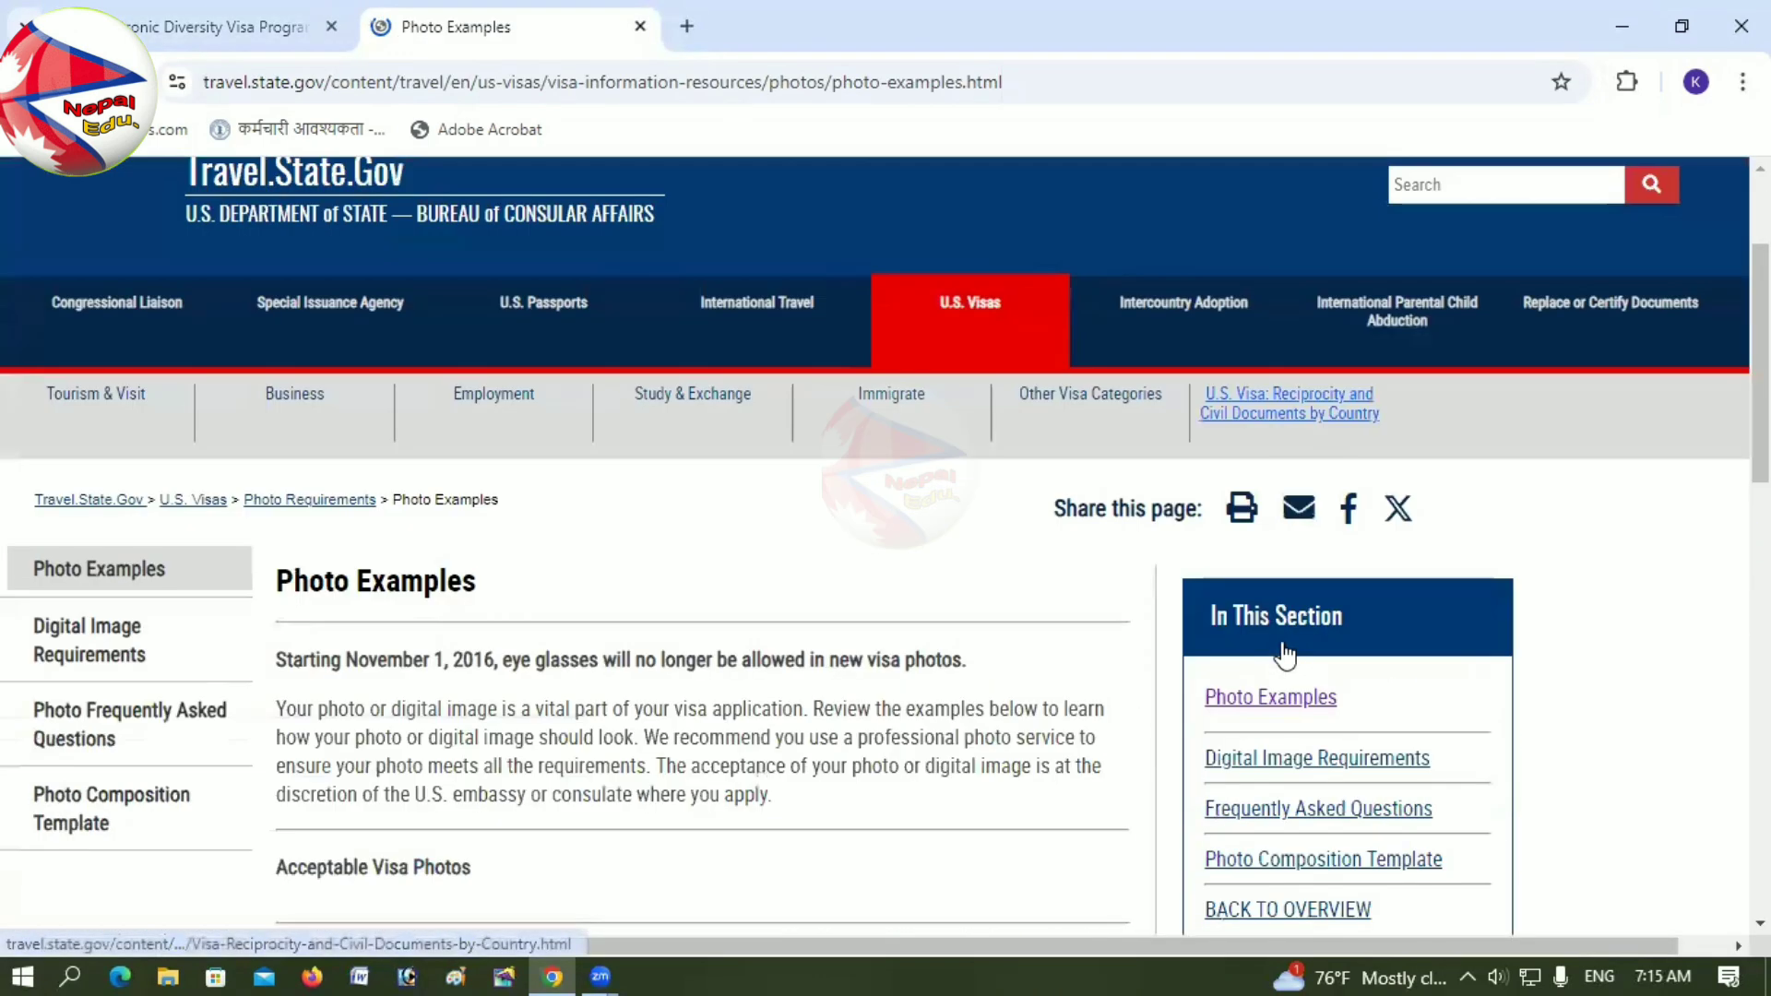
scroll(1030, 655, "down", 1)
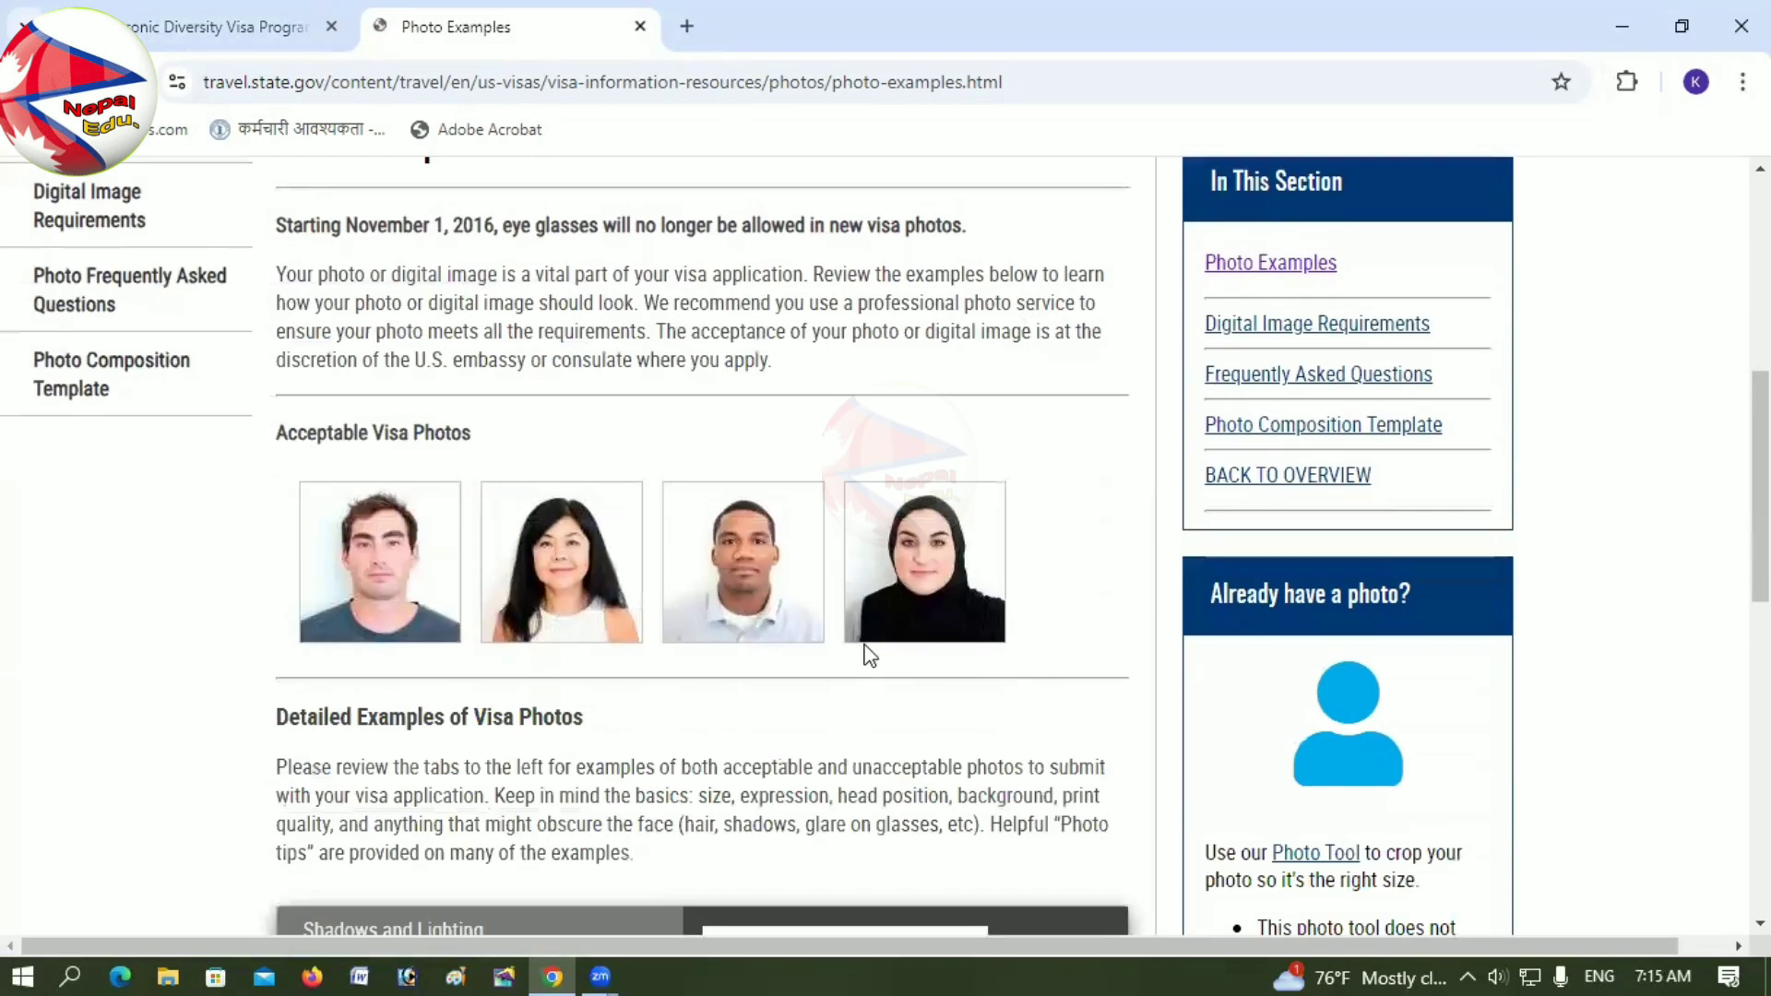
scroll(843, 572, "down", 6)
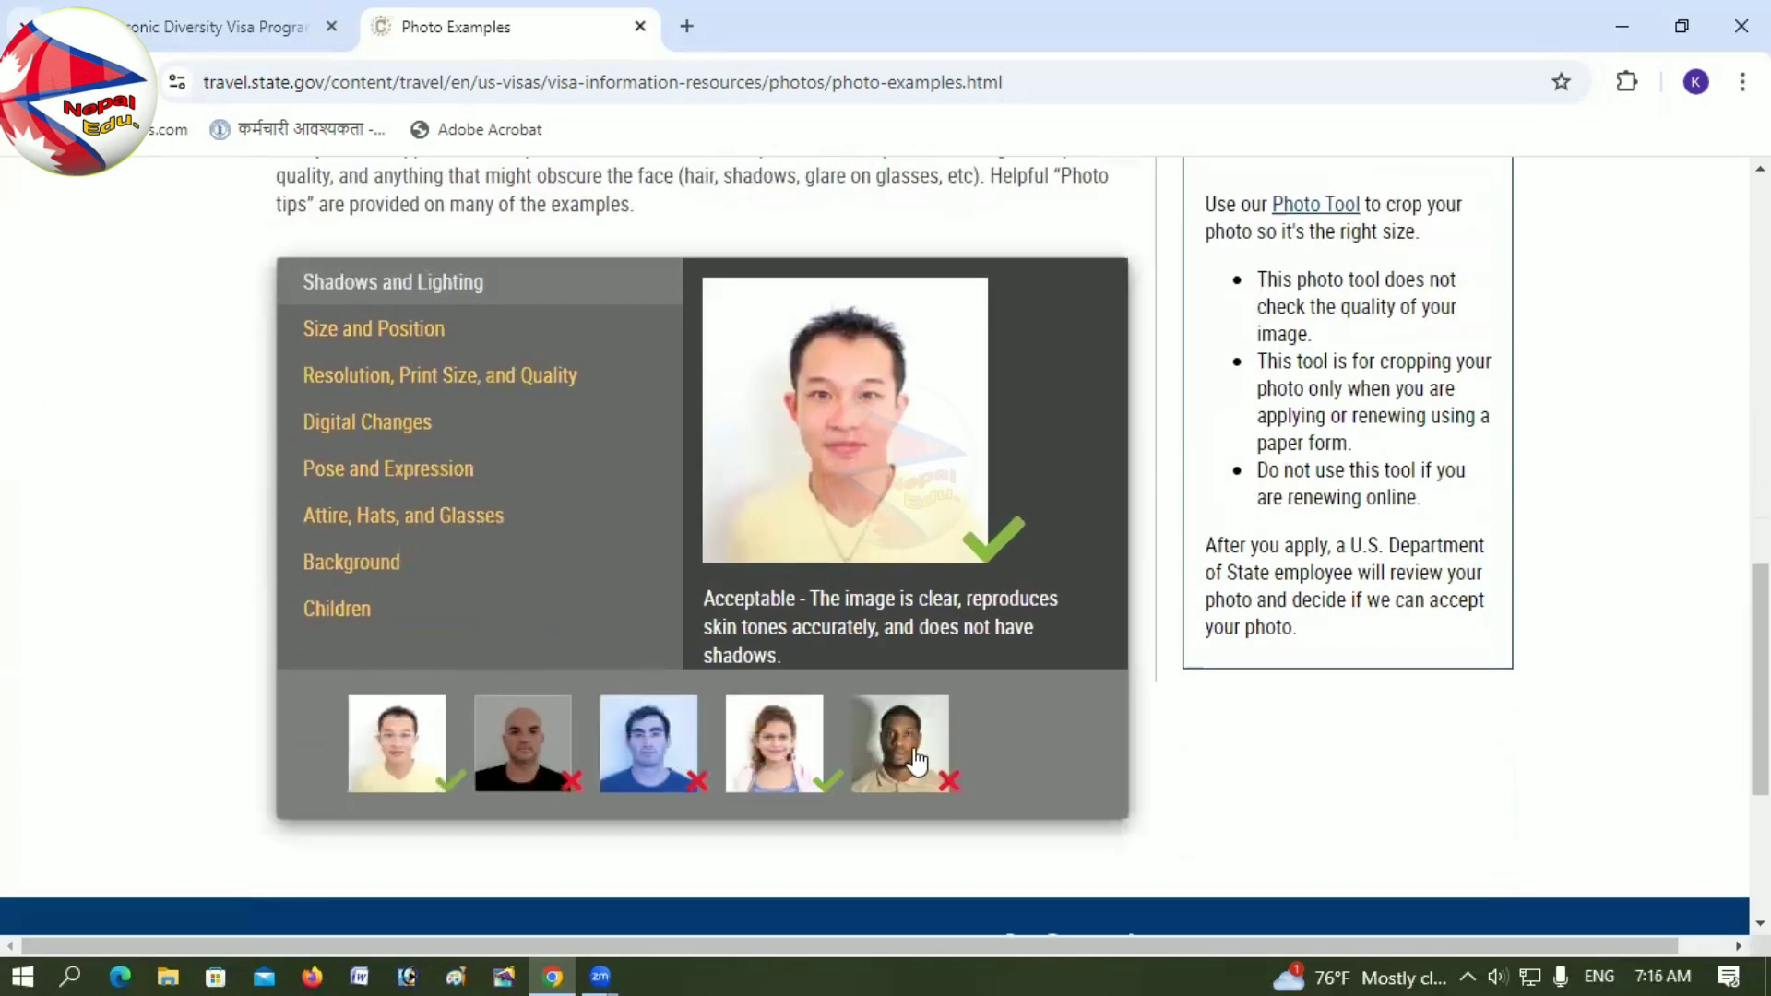
scroll(931, 445, "up", 4)
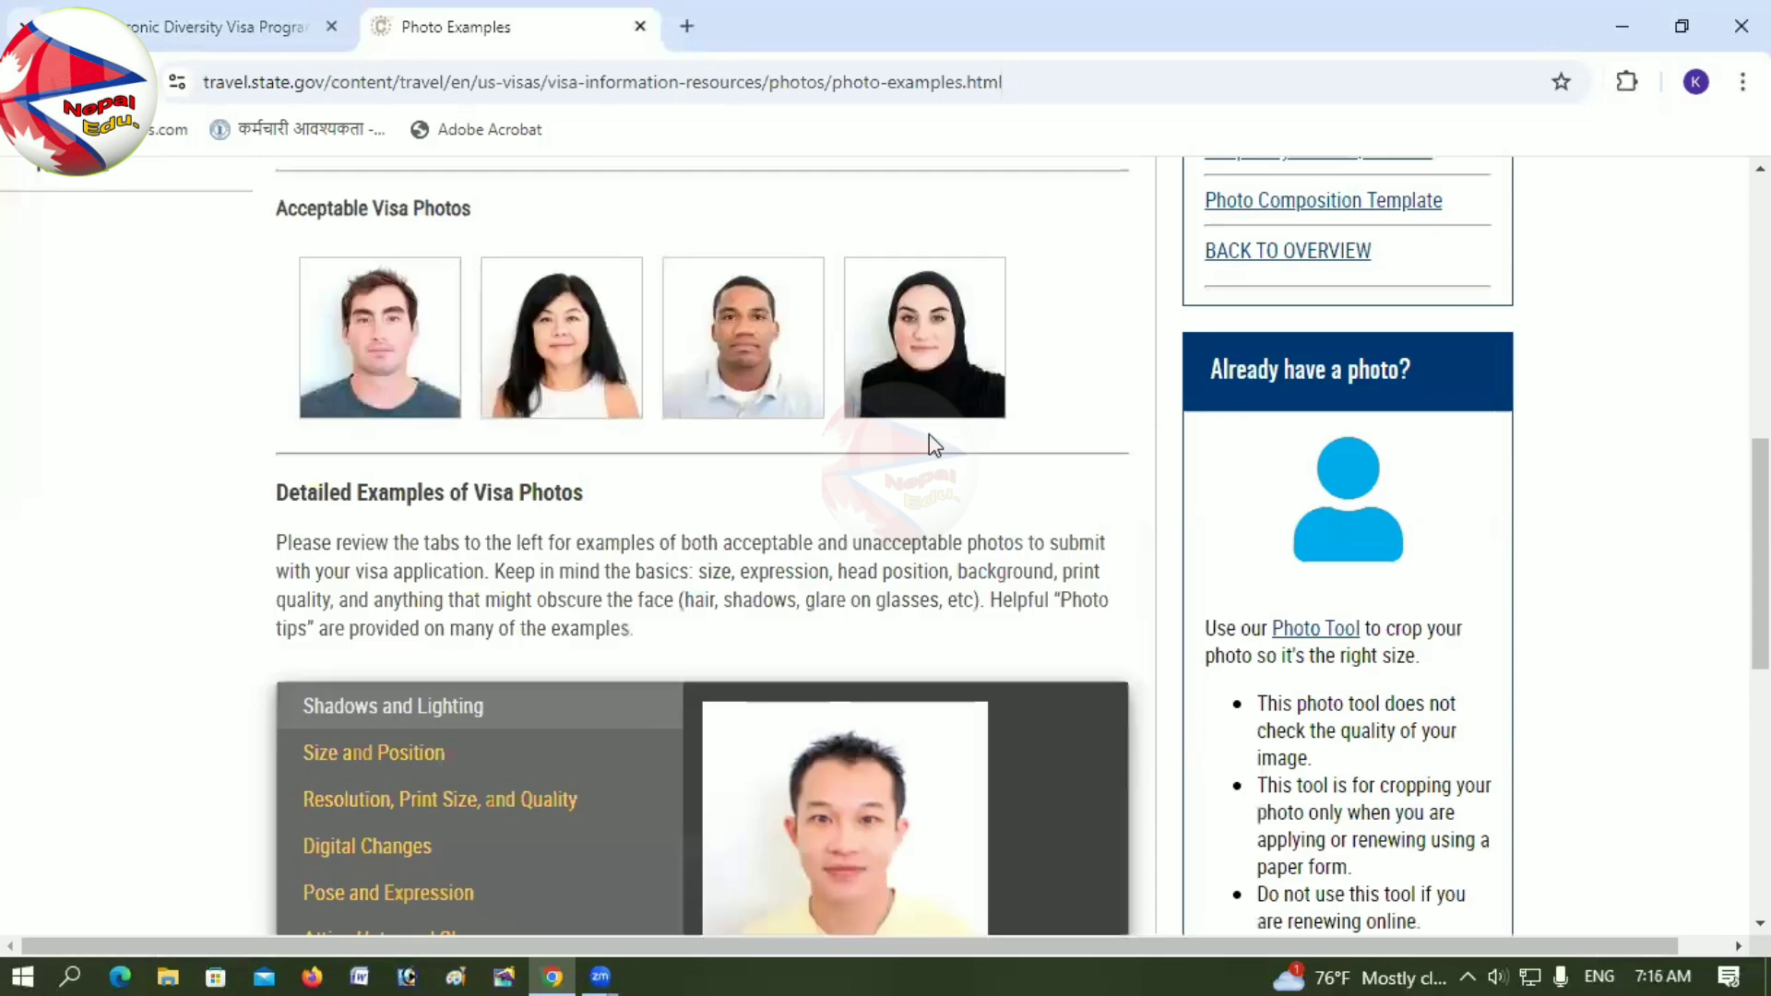
scroll(934, 445, "down", 4)
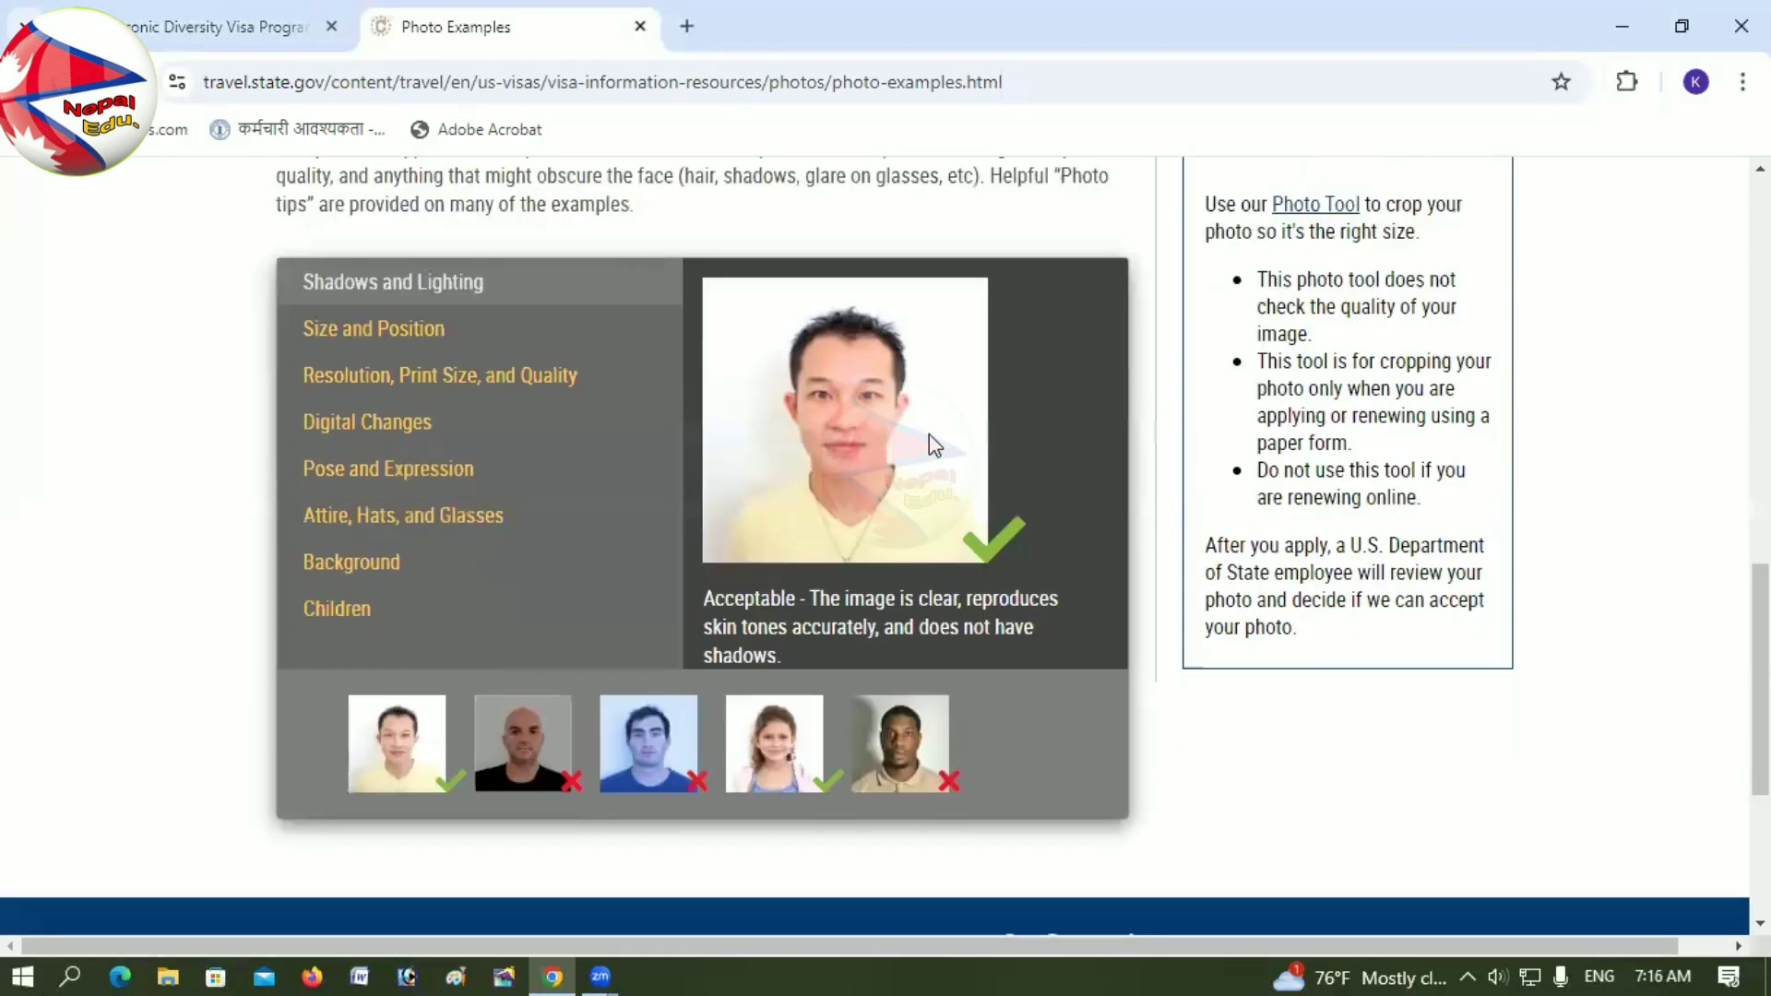
scroll(932, 443, "down", 4)
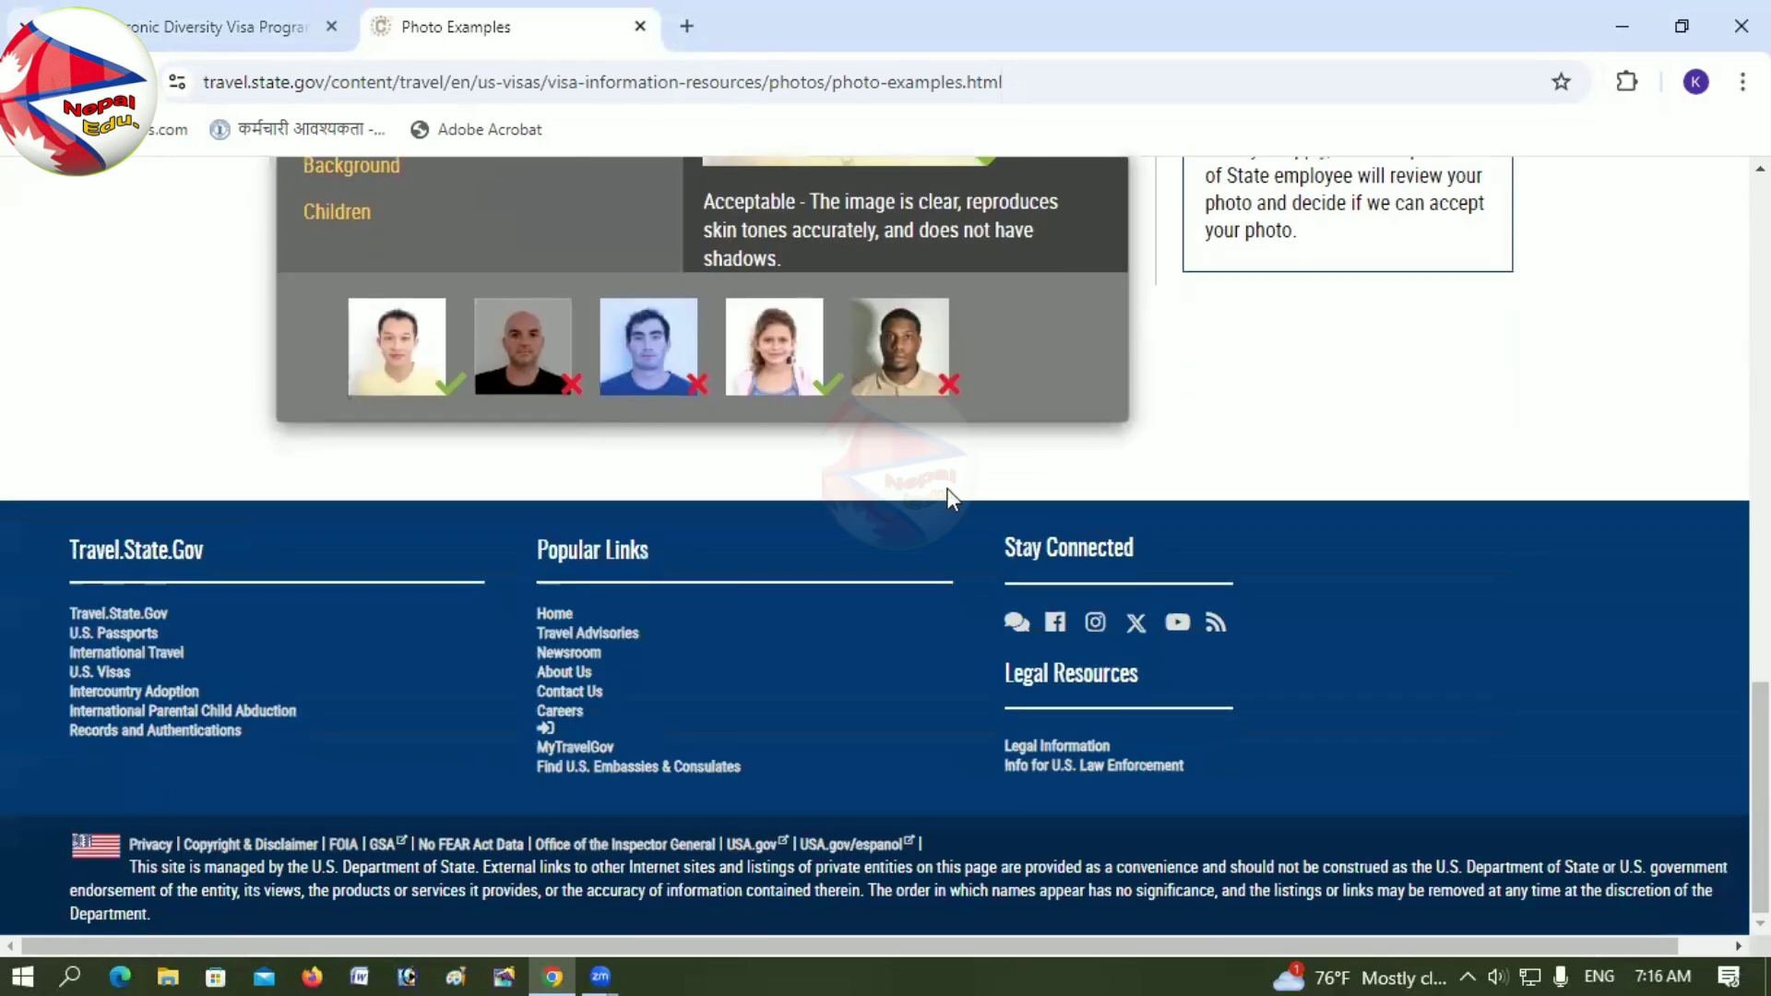
scroll(946, 488, "up", 4)
scroll(955, 500, "up", 4)
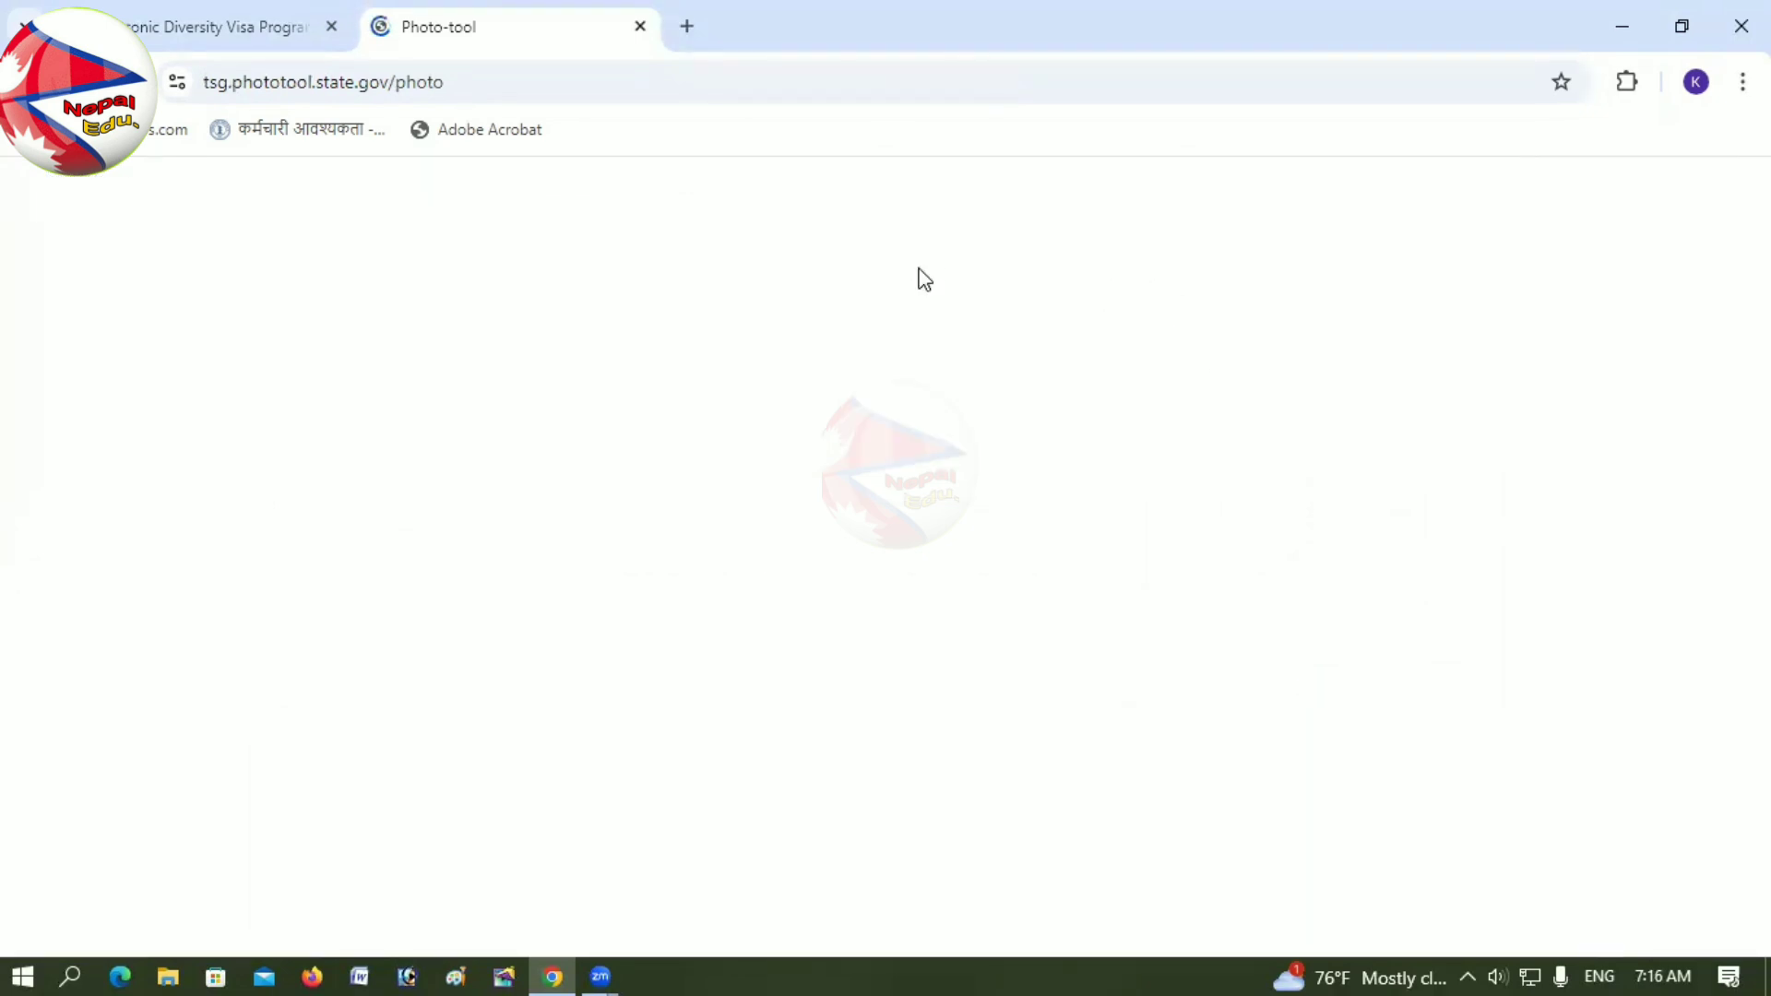
Step: Test pp from Local Disk (E:) in the Photo Tool, see the 600x600 rejection, and close it
scroll(887, 479, "down", 2)
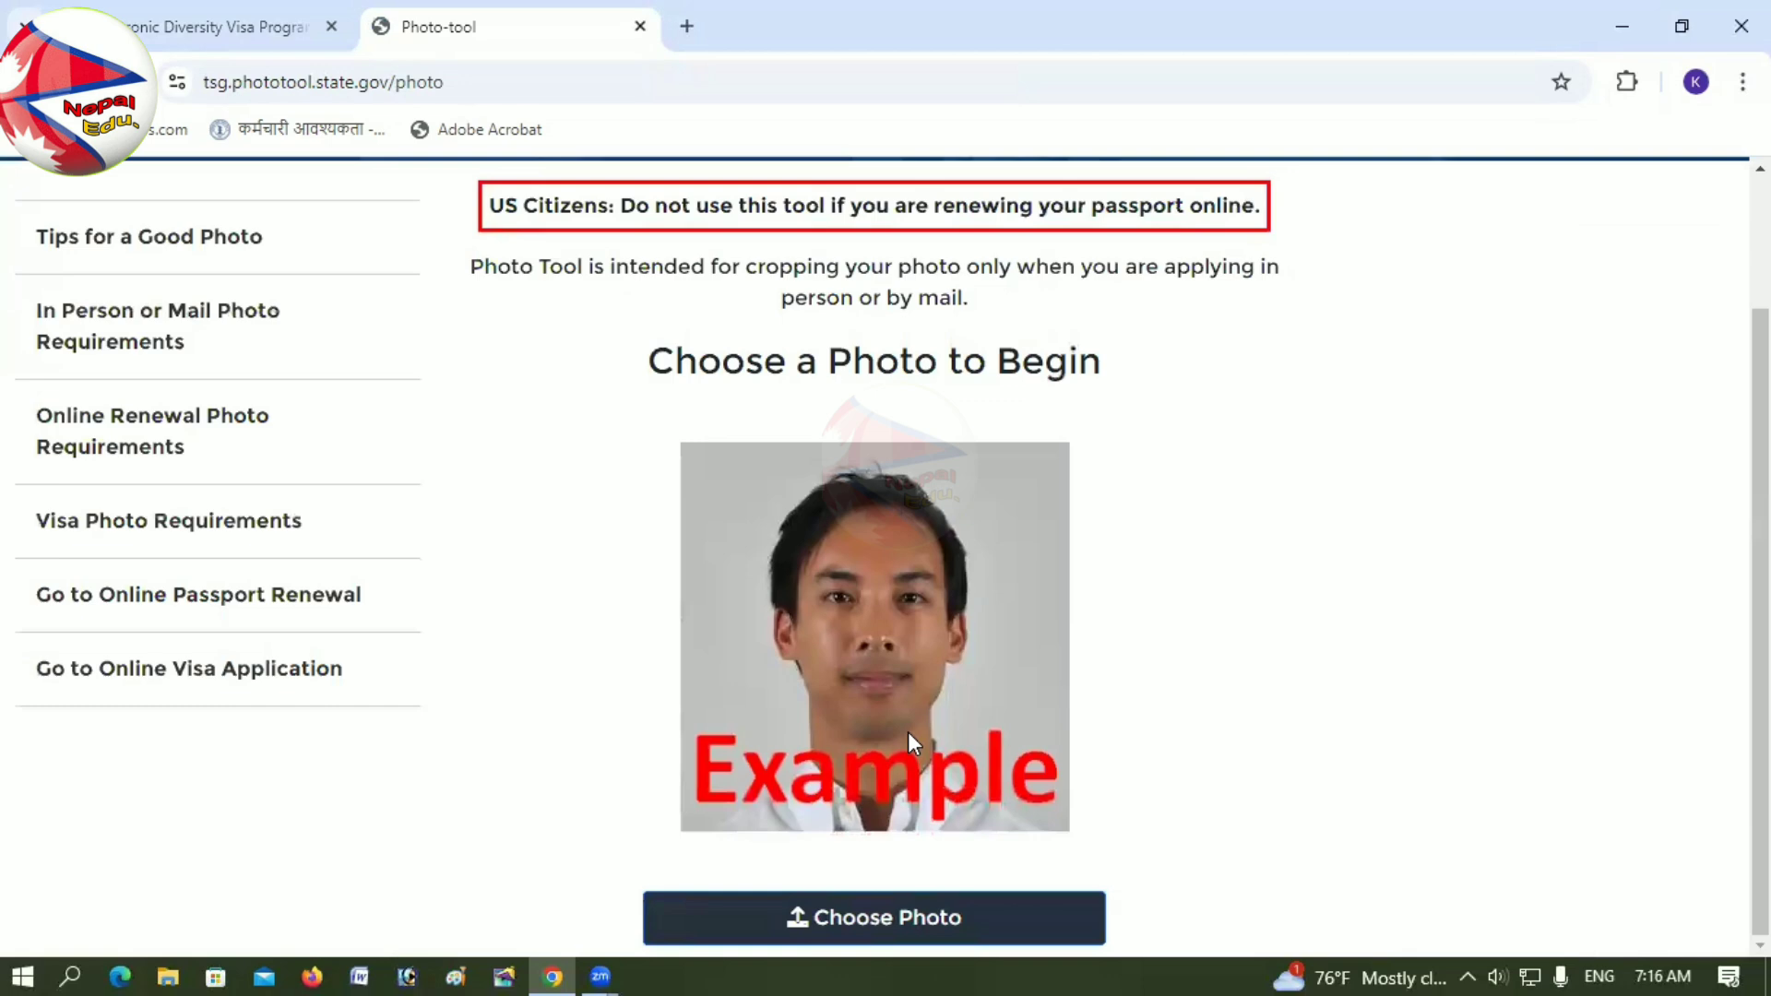
scroll(1061, 692, "up", 1)
scroll(1061, 692, "down", 1)
left_click(1016, 918)
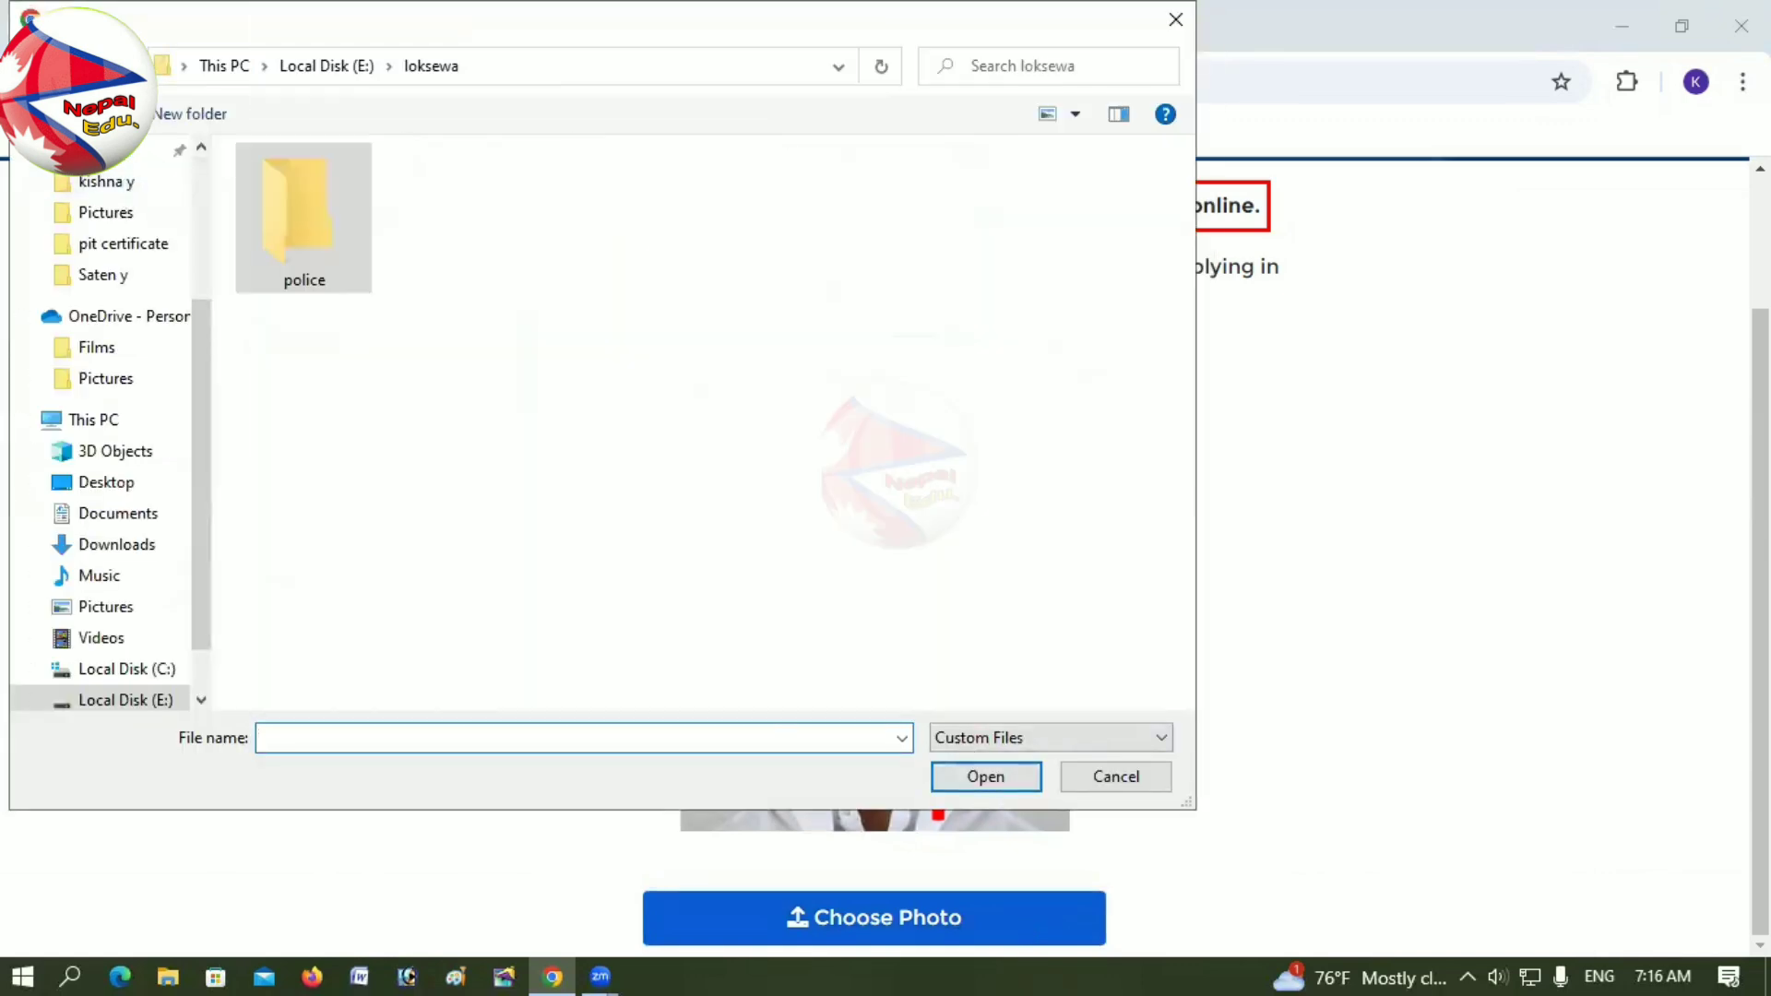
key("alt+Up")
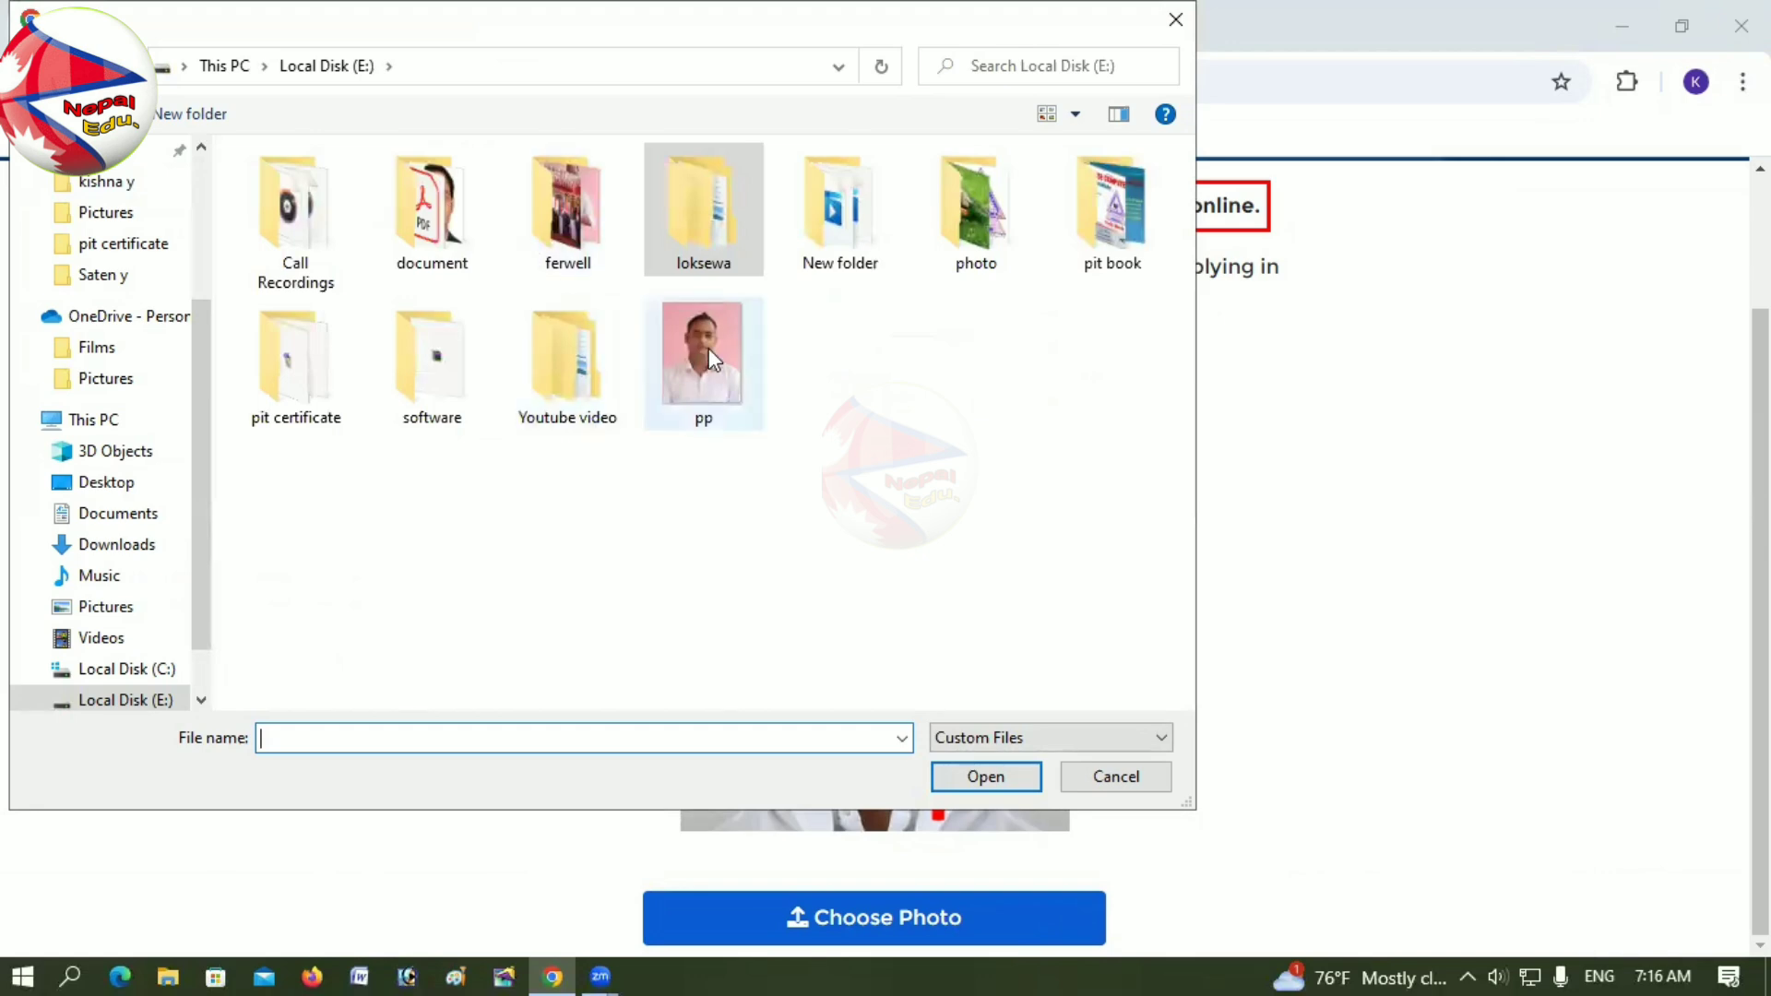
left_click(709, 347)
left_click(1028, 778)
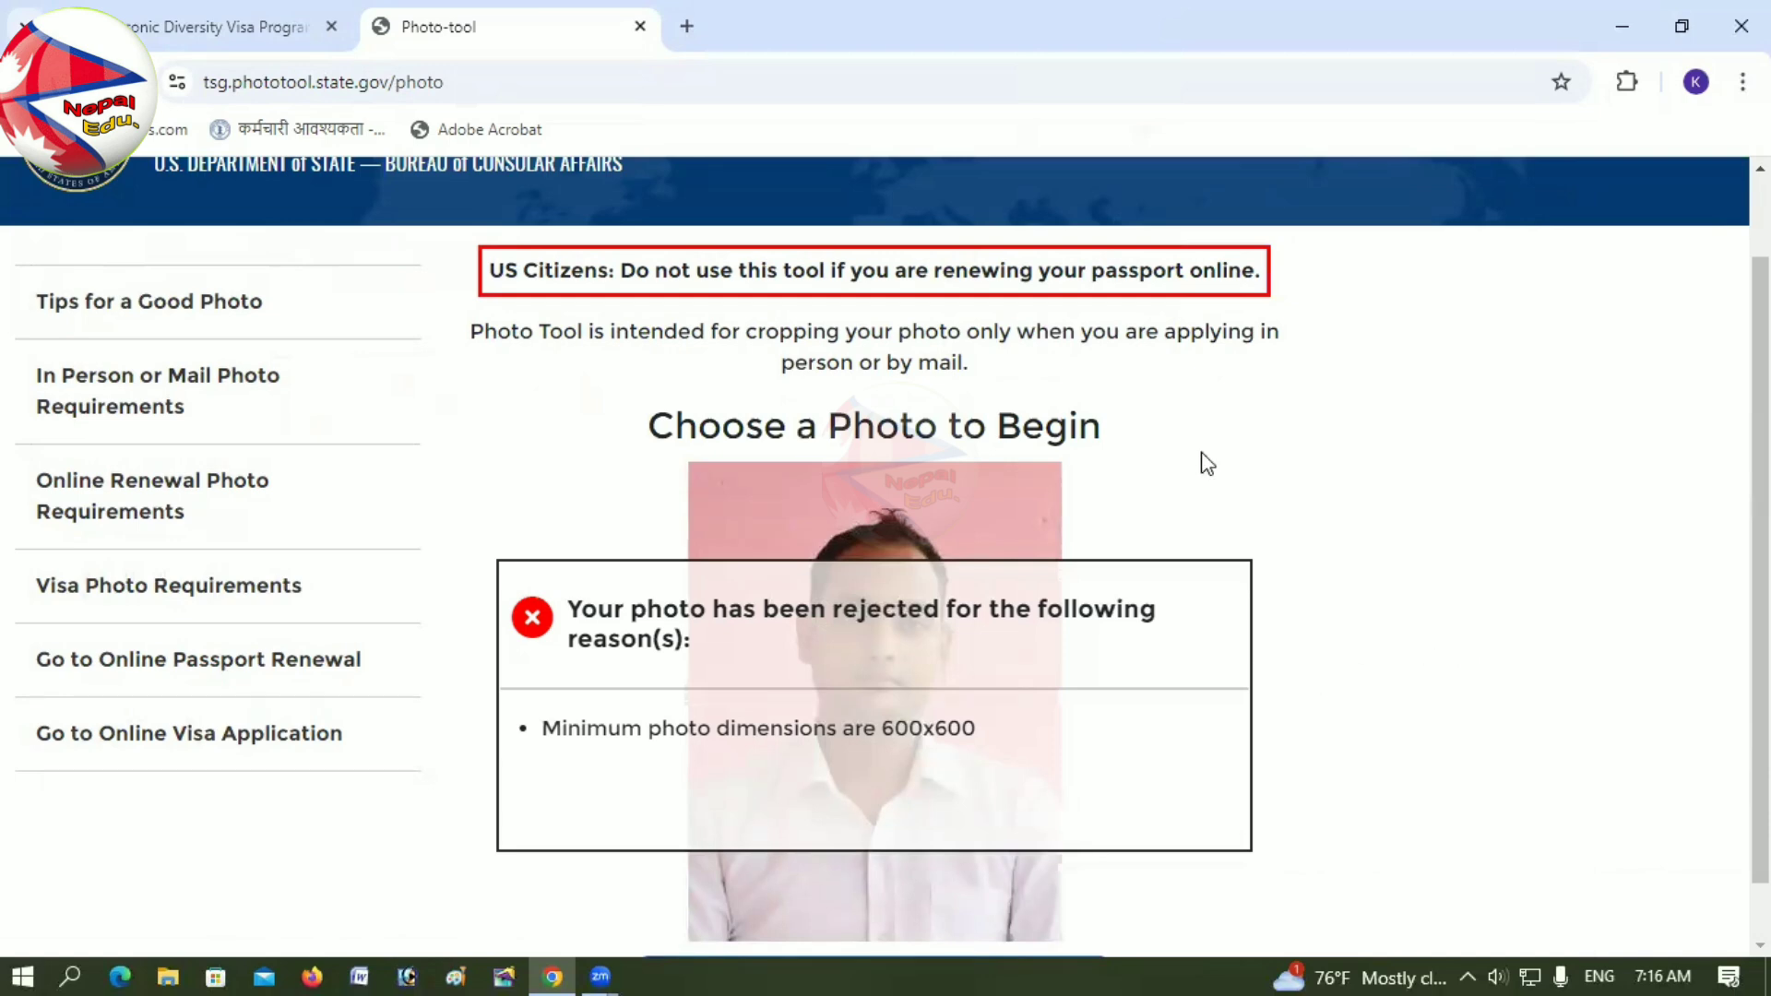
left_click(639, 26)
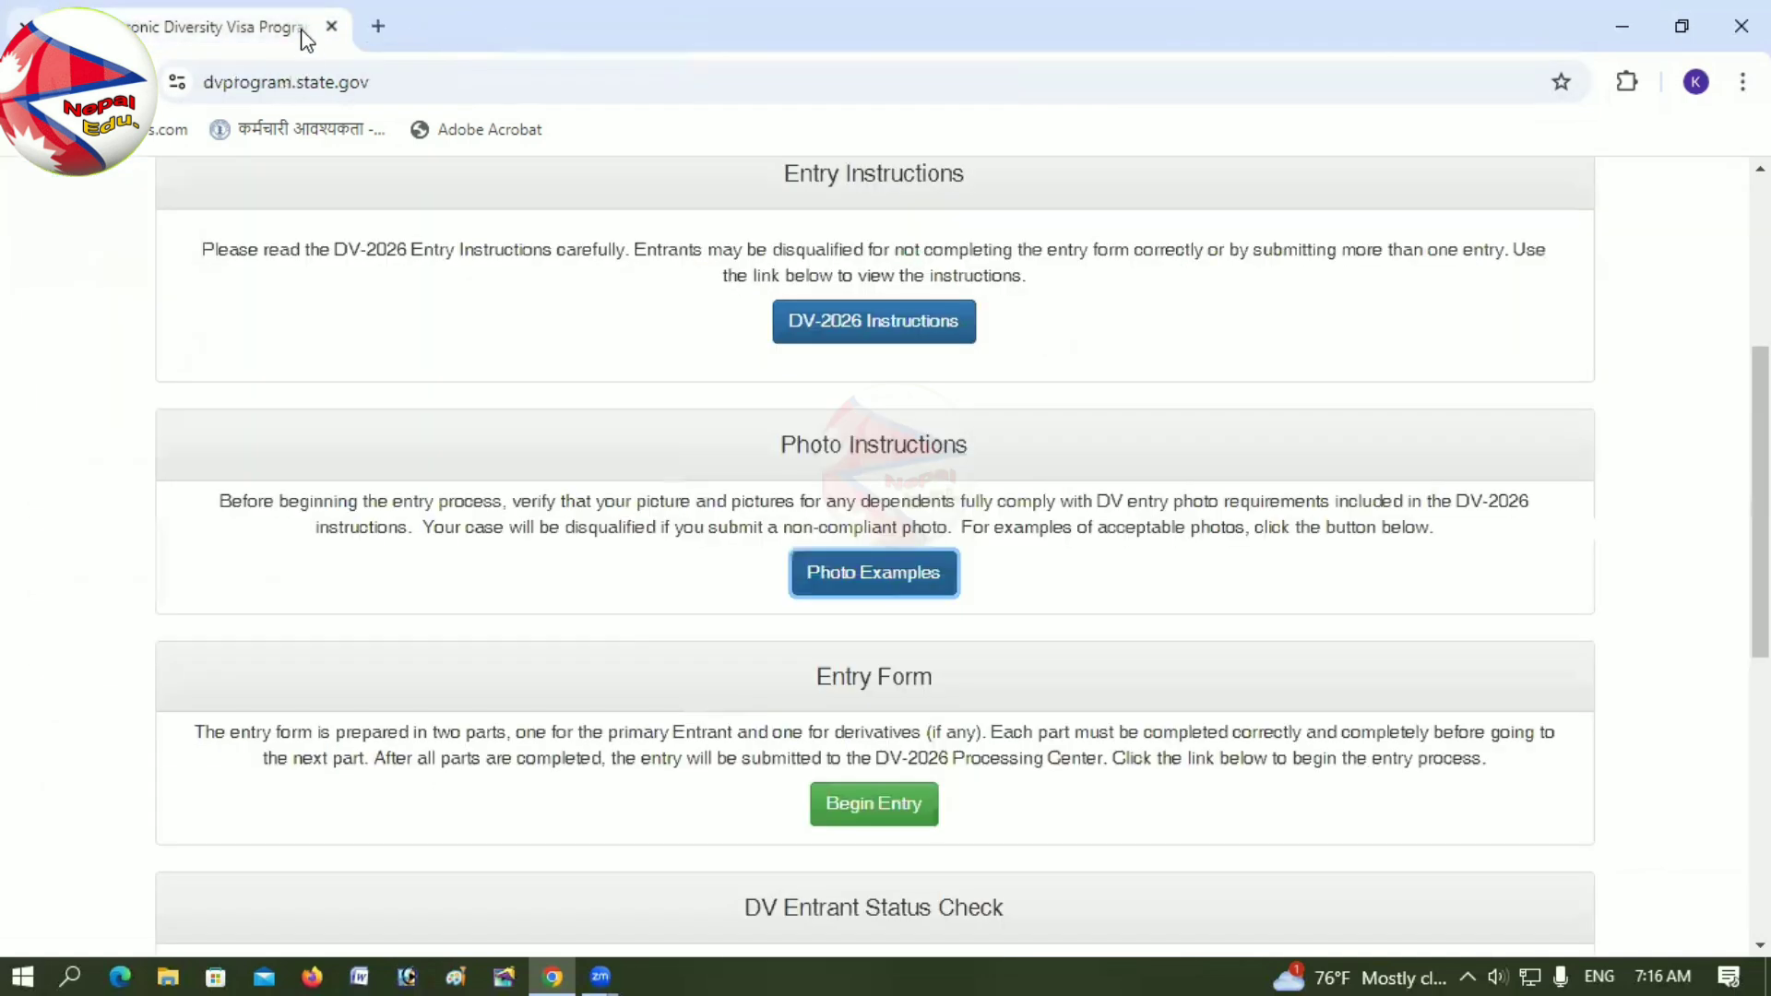
Step: Begin the DV-2026 entry and submit the captcha authentication code to reach Part One
left_click(876, 813)
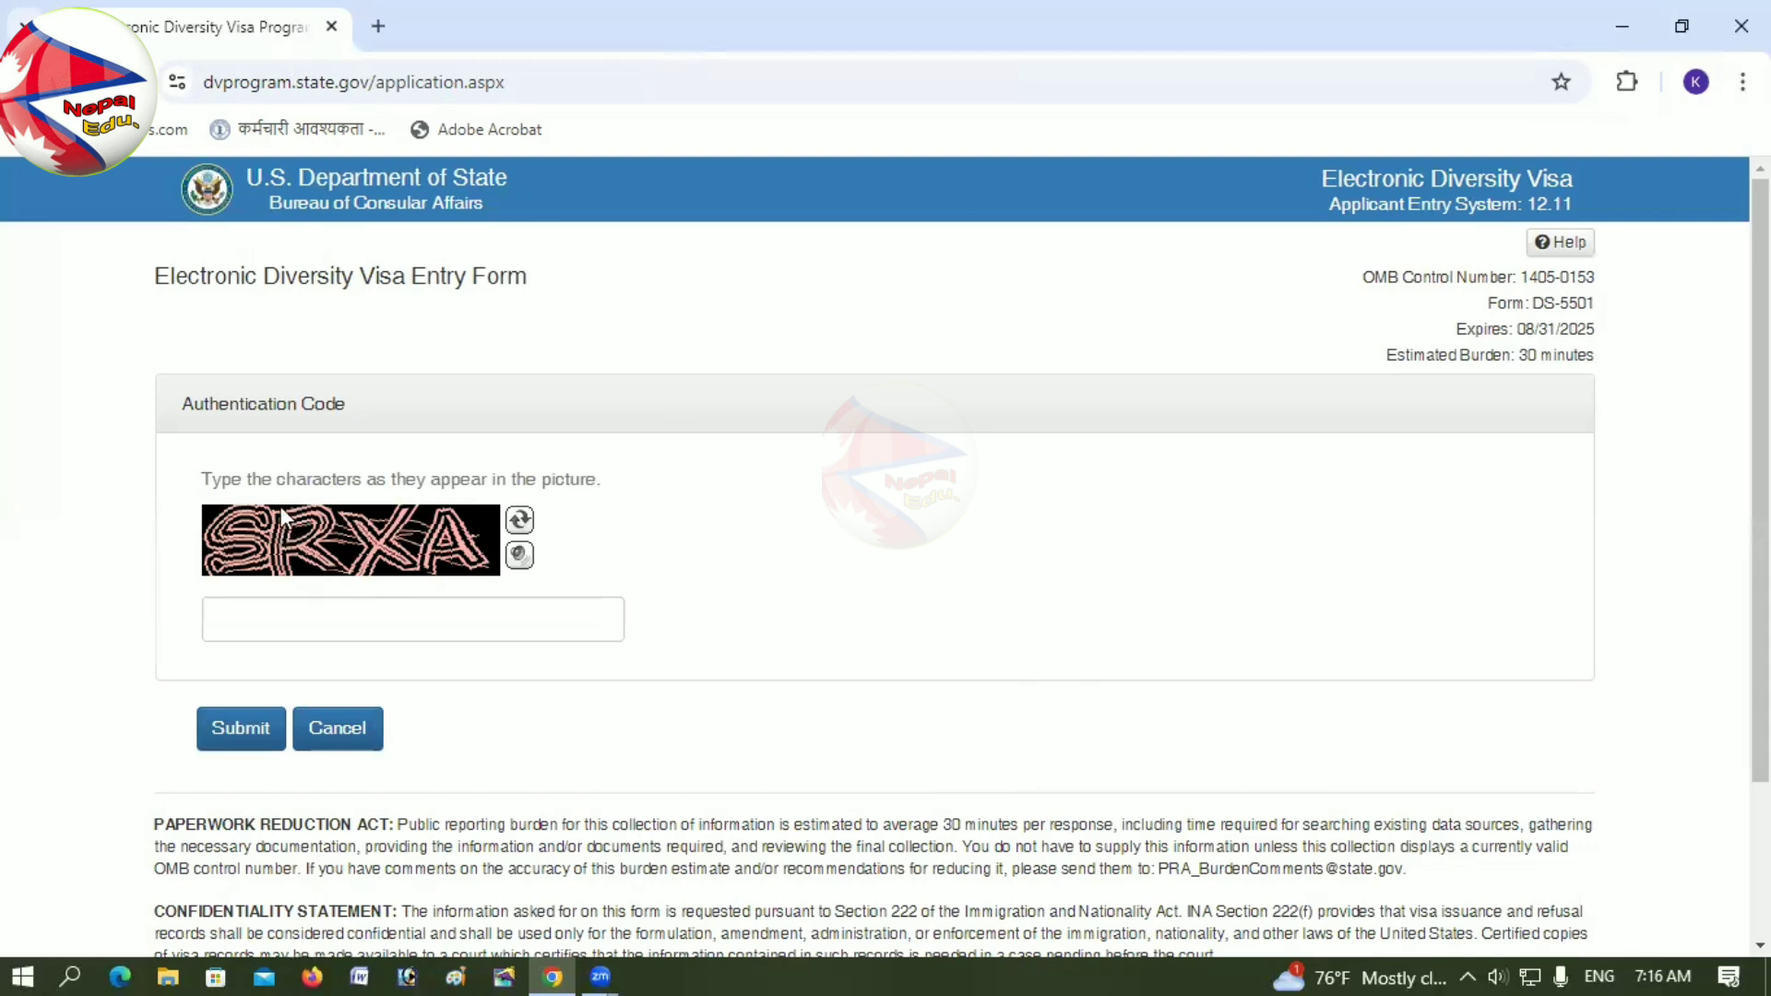
left_click(262, 615)
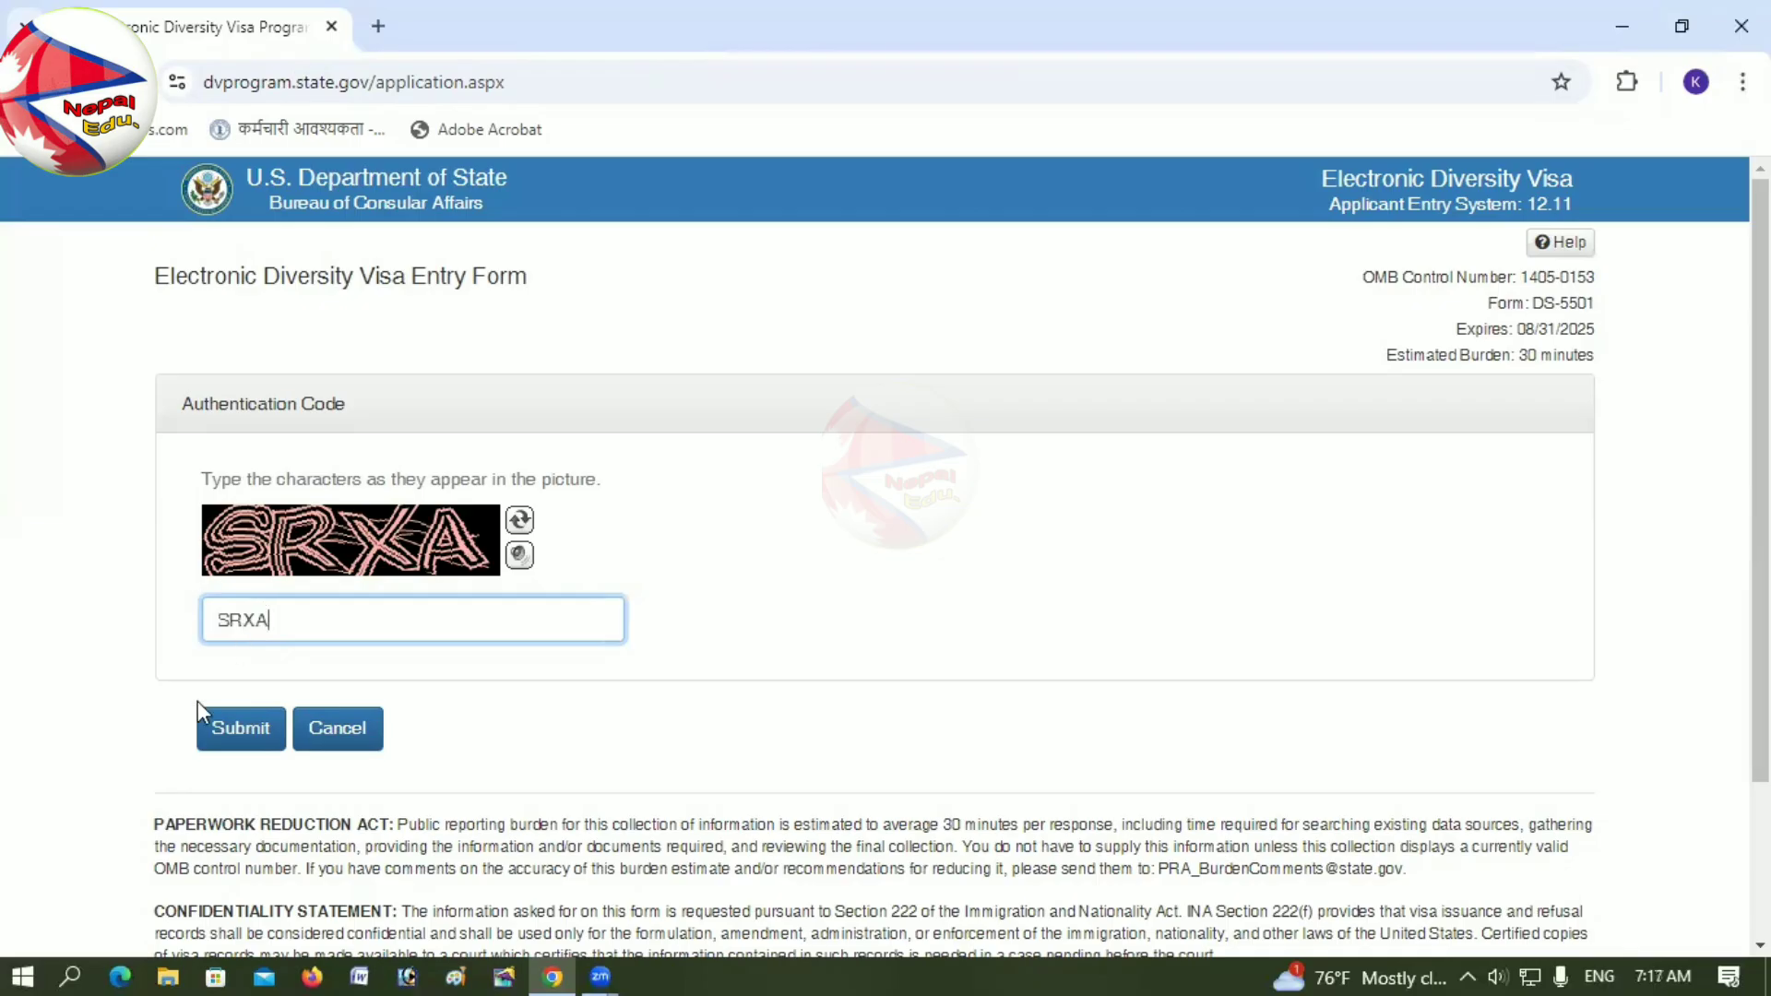
left_click(244, 733)
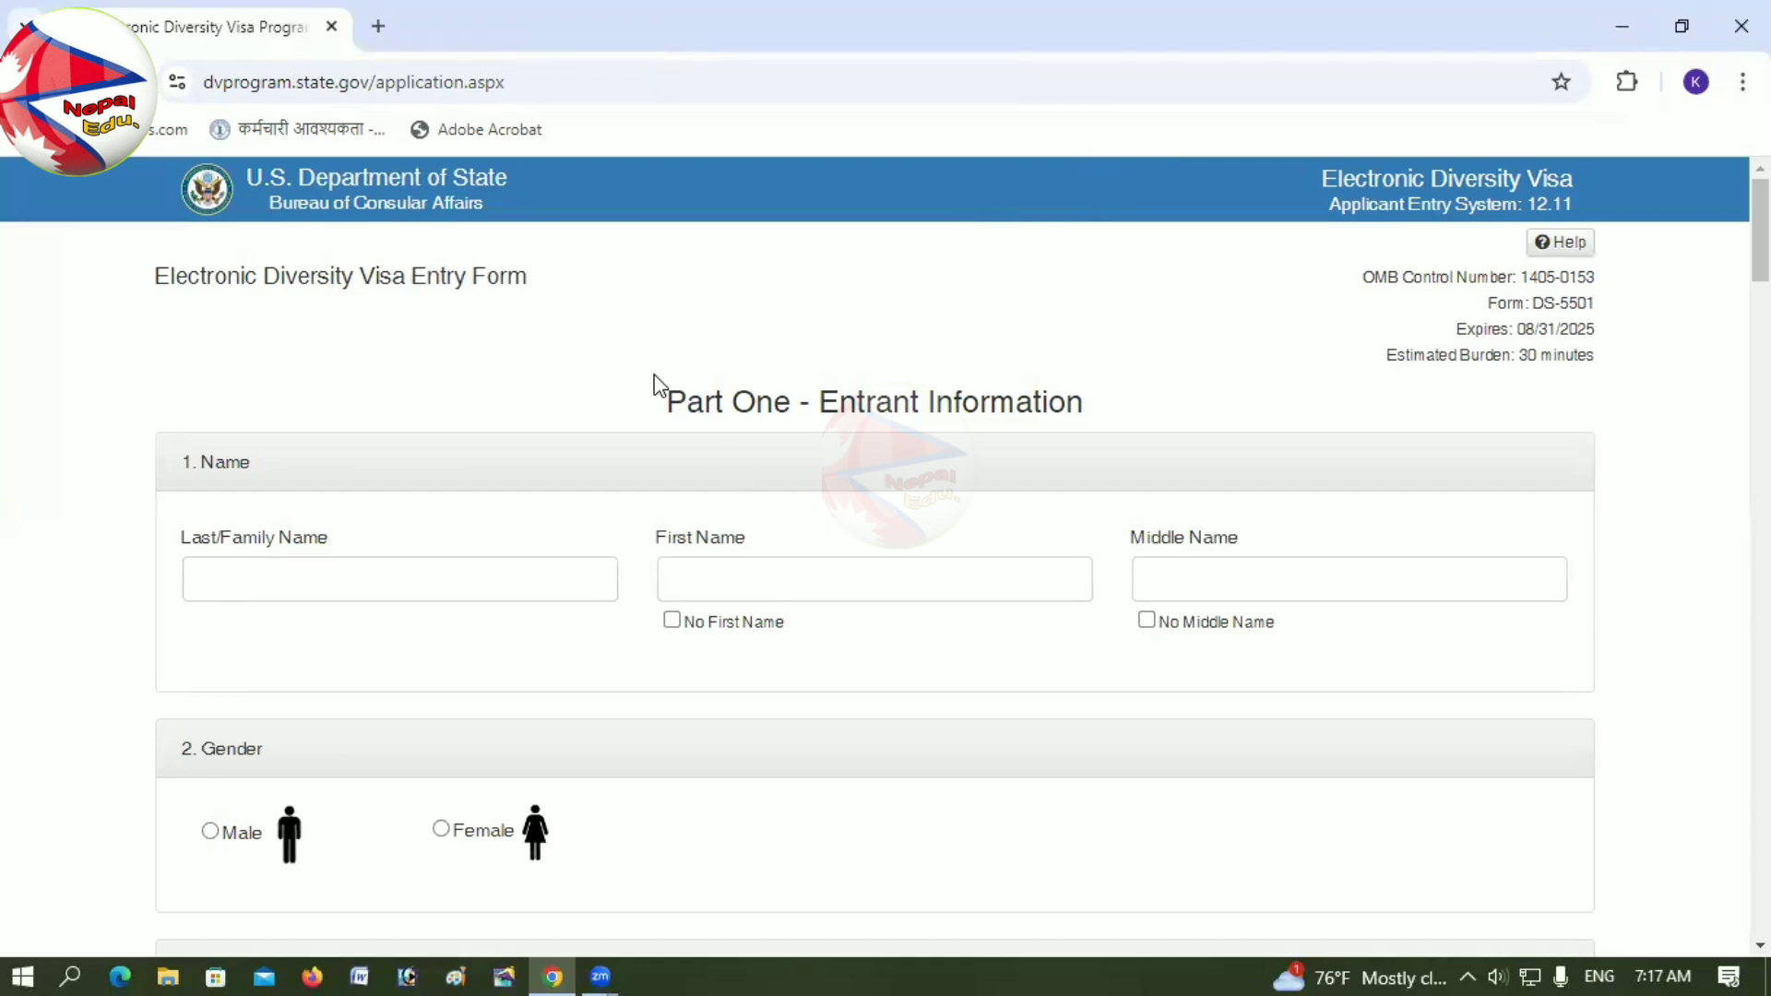
Step: Enter the entrant's surname in the Last/Family Name field
left_click_drag(656, 384, 1114, 403)
left_click(1118, 406)
scroll(1119, 406, "down", 20)
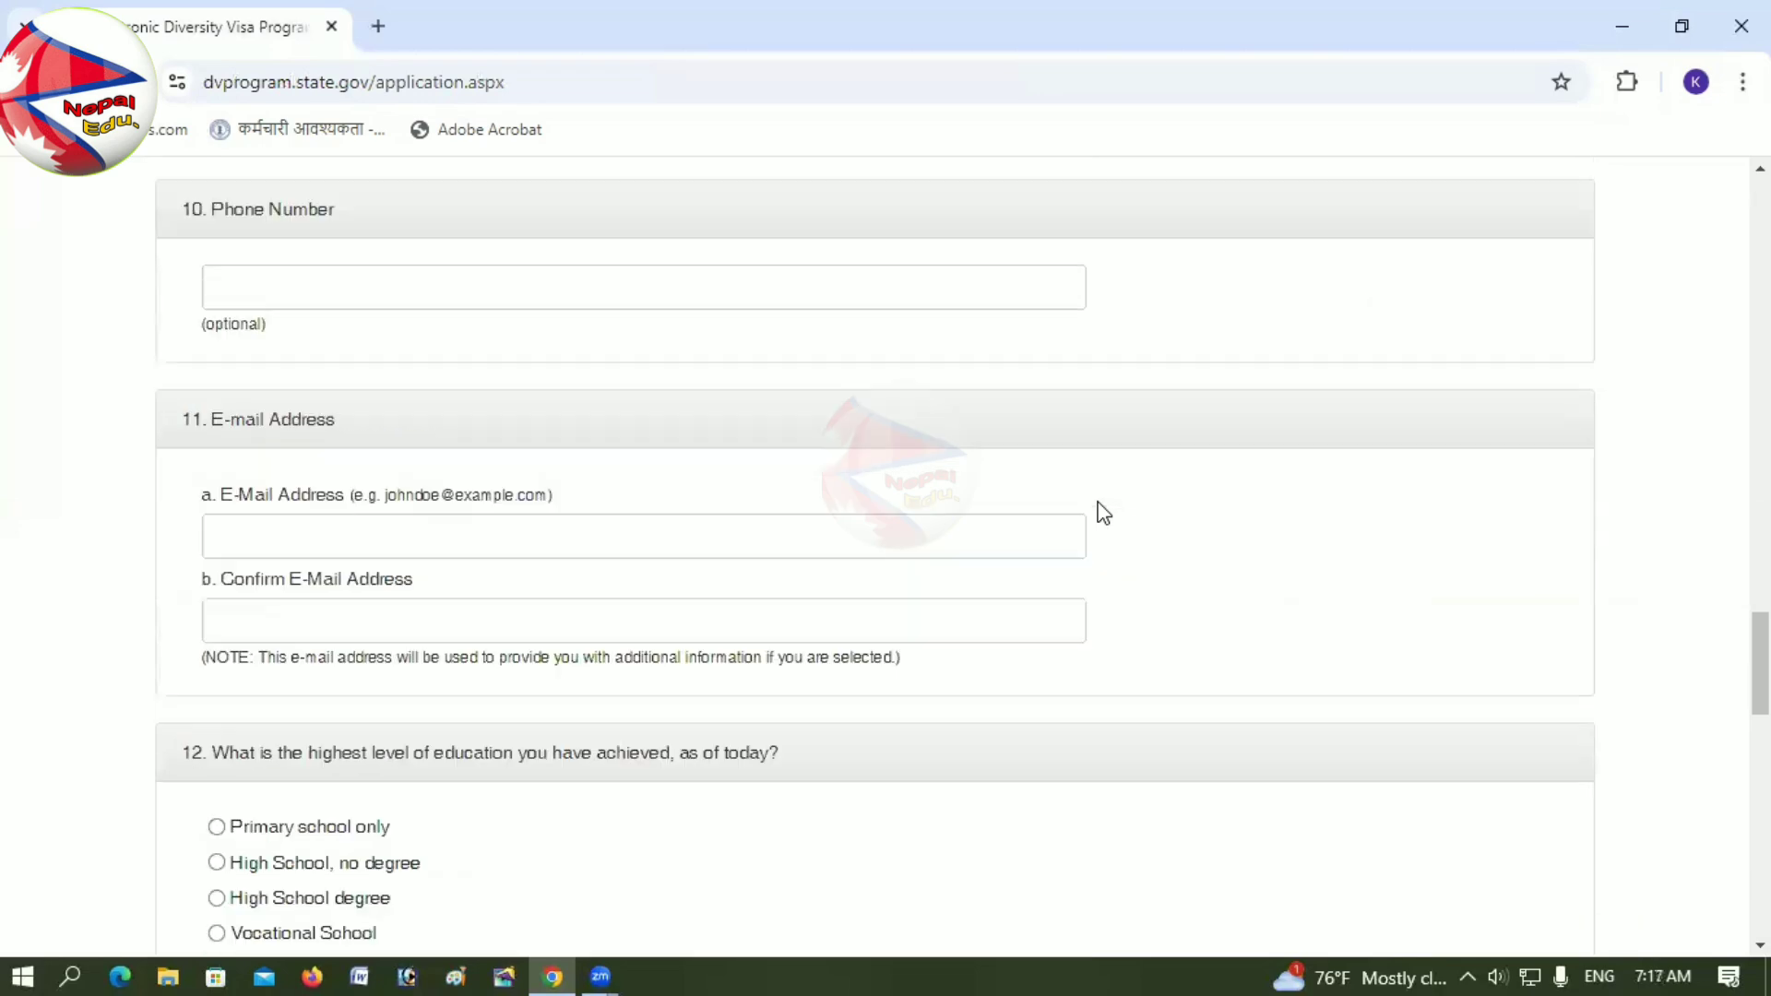
scroll(1102, 512, "down", 20)
scroll(1098, 517, "up", 12)
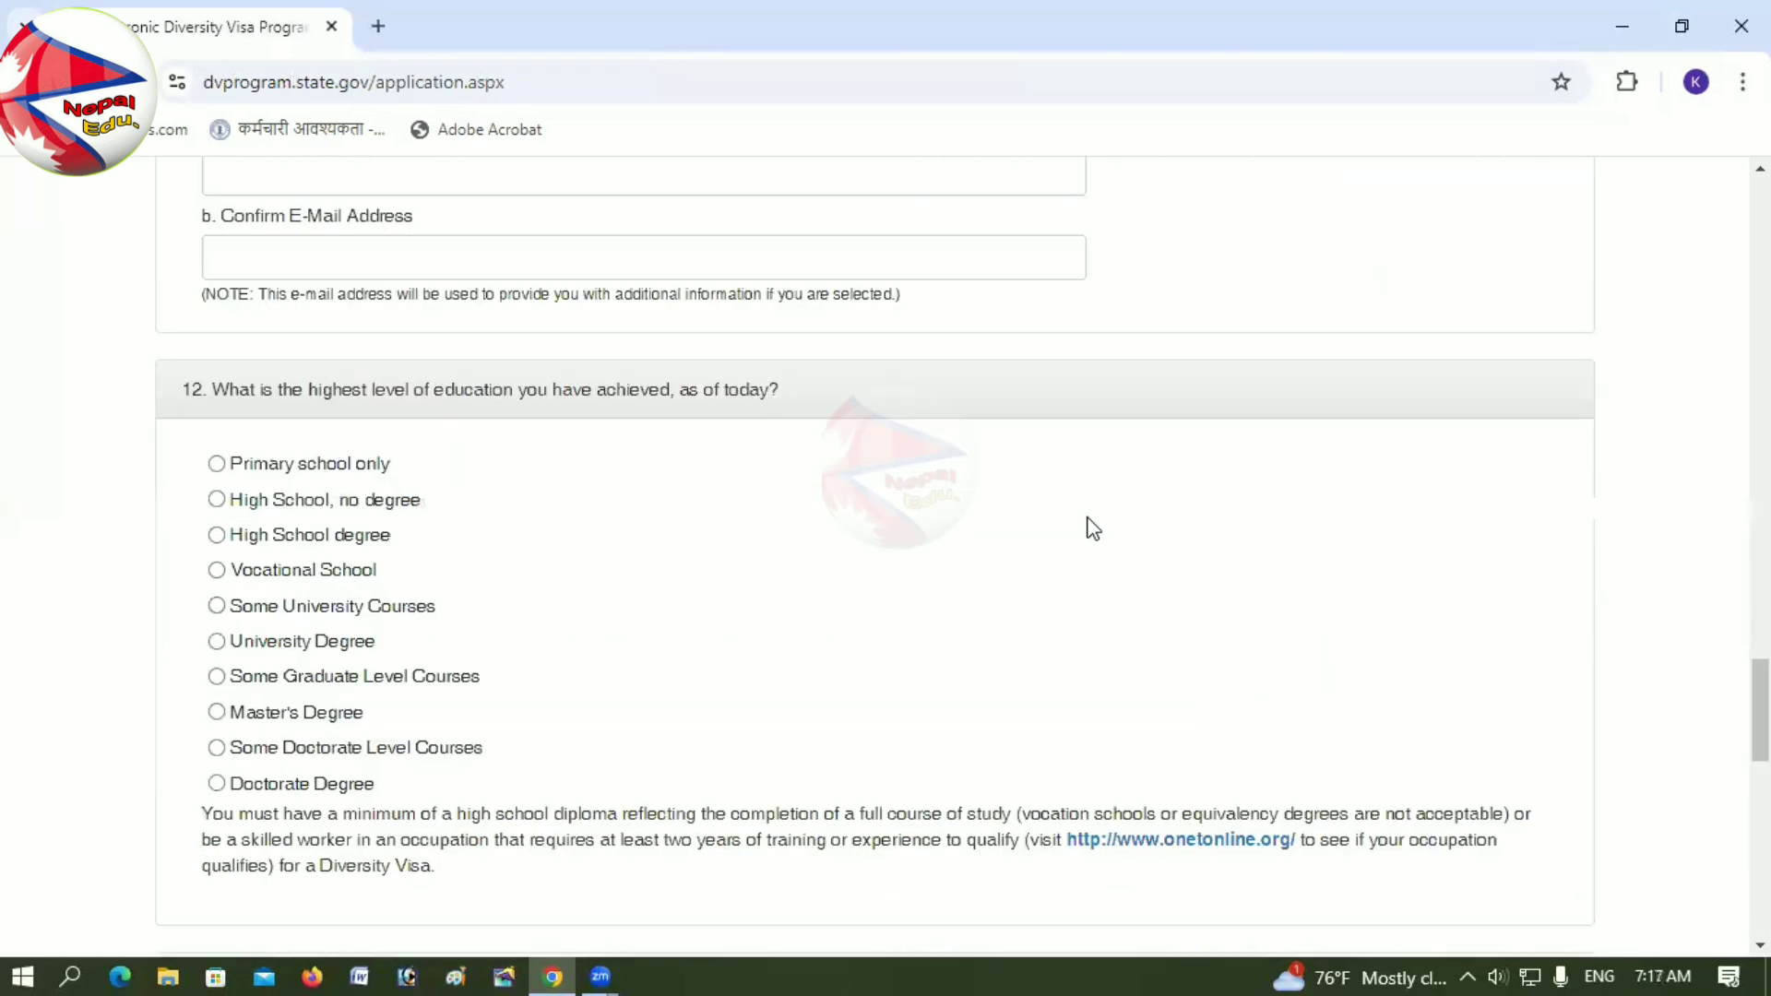
scroll(1094, 529, "up", 20)
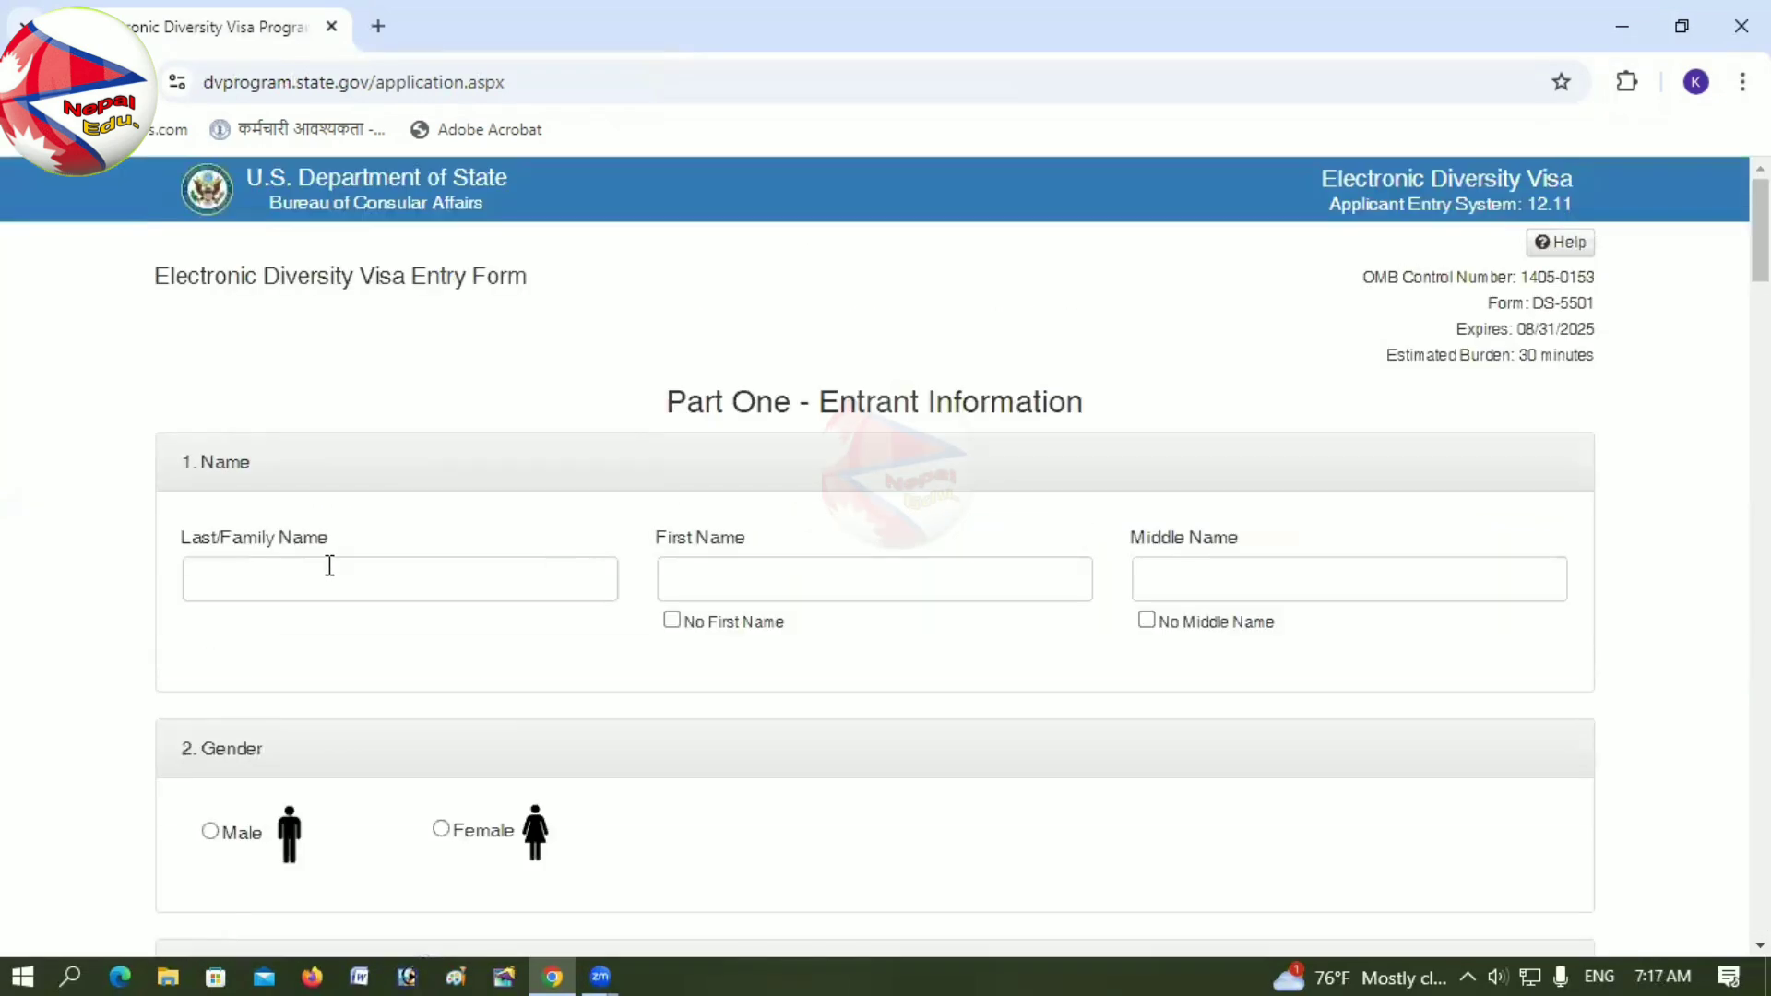
left_click(202, 574)
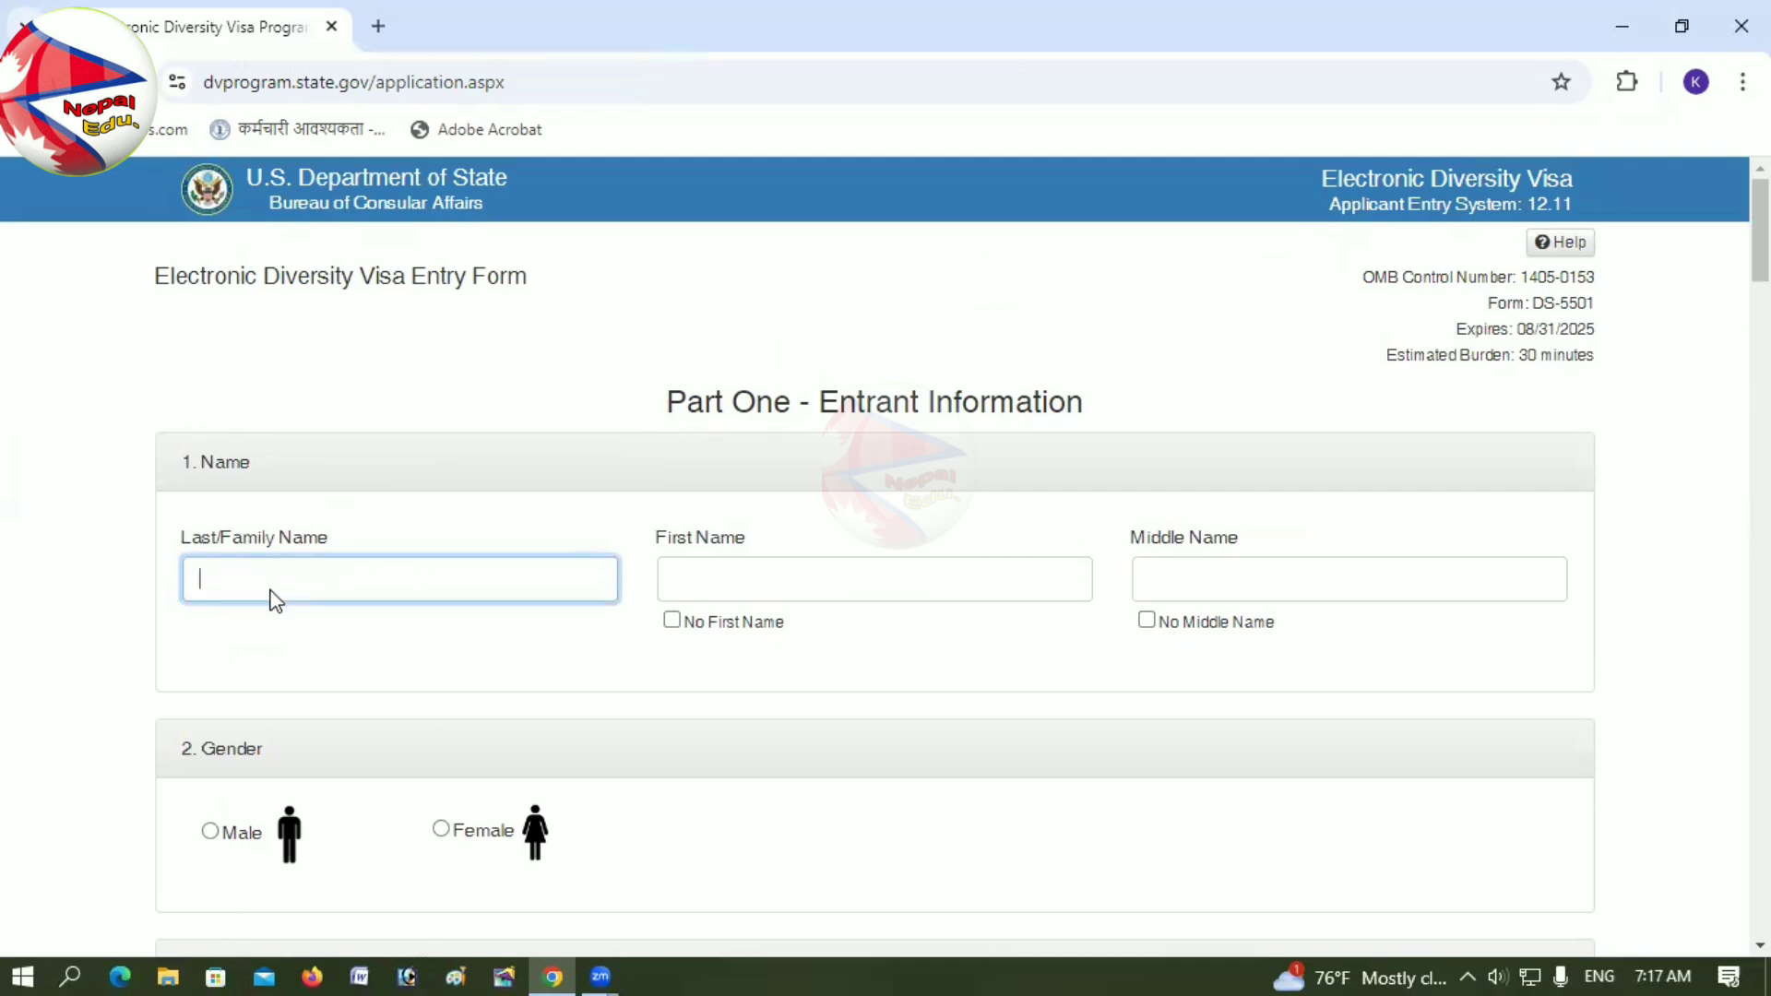
left_click(696, 592)
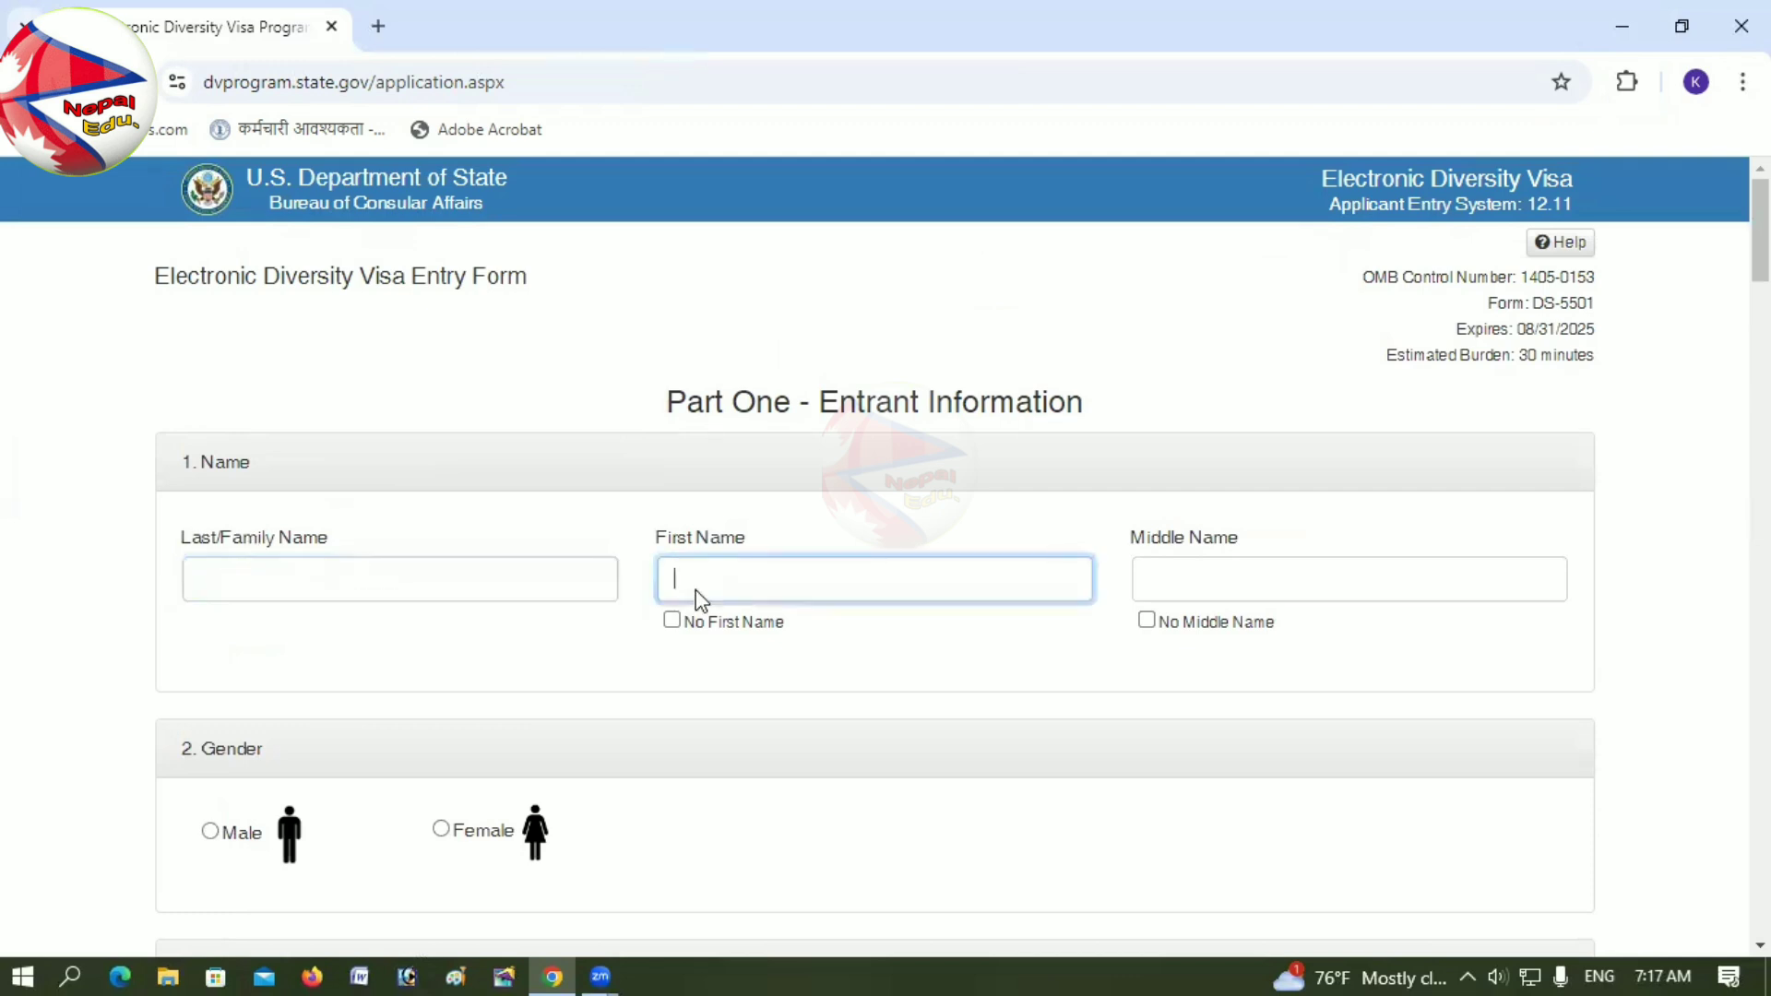
left_click(416, 587)
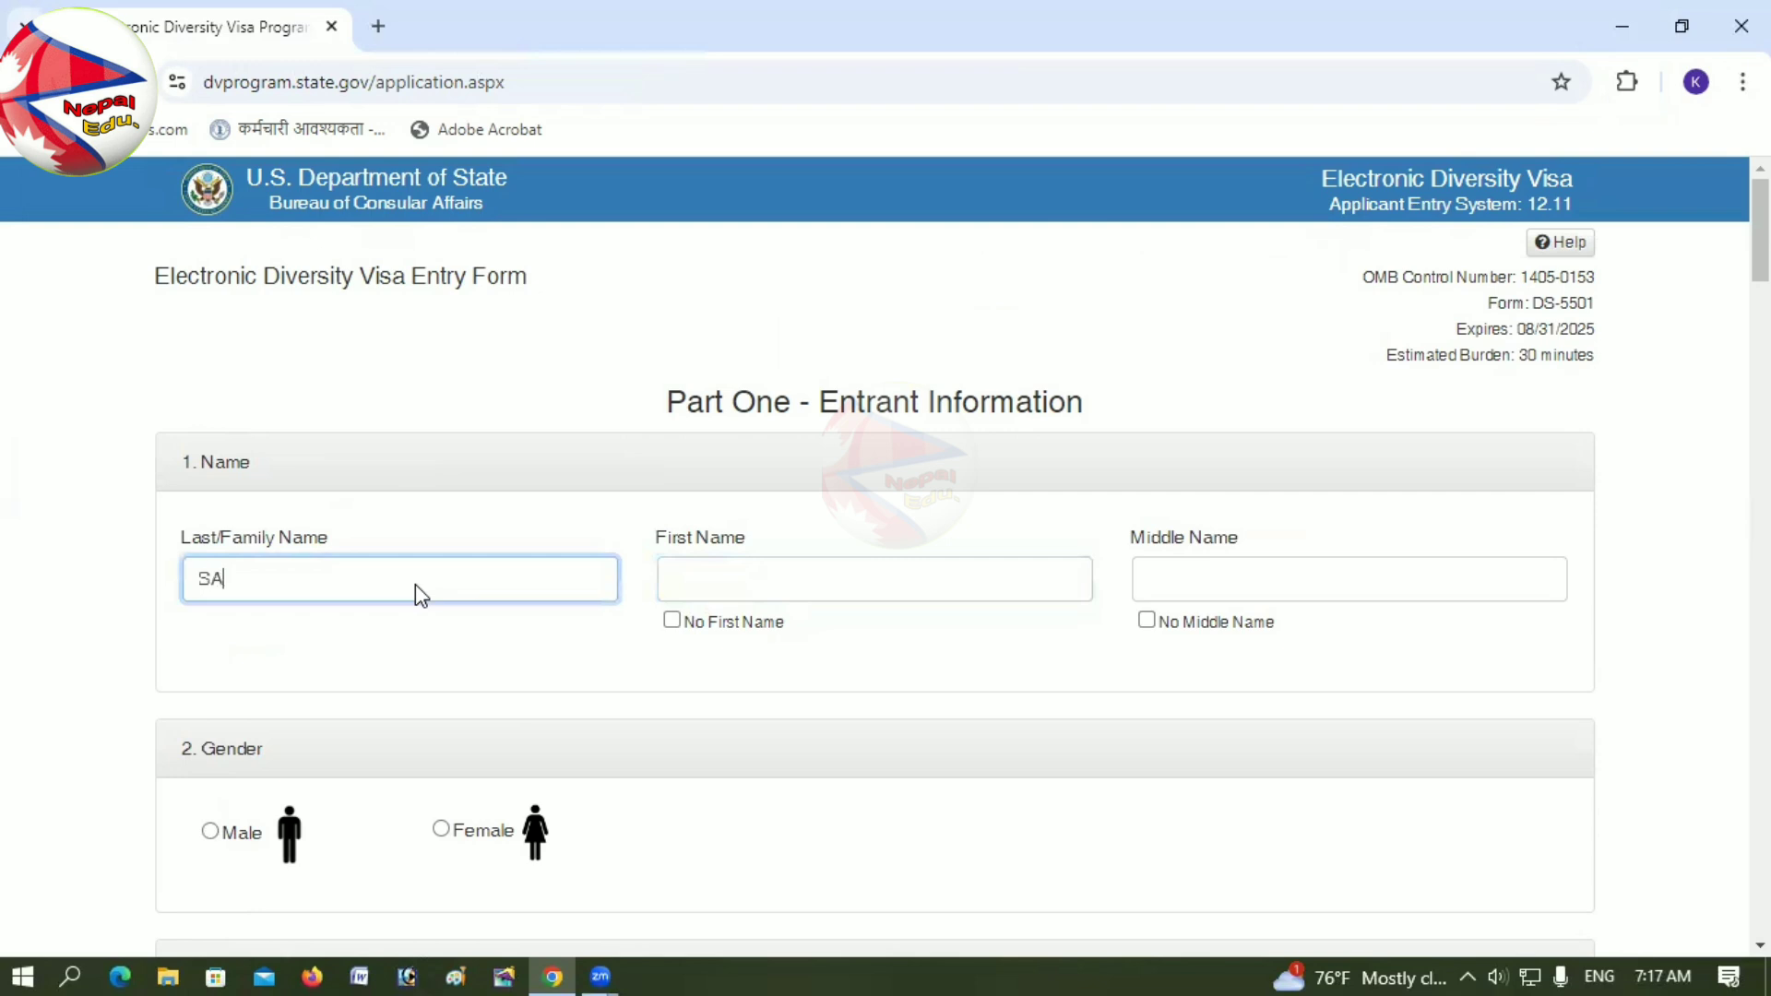
Step: Fill in the entrant's first name and middle name
key("Tab")
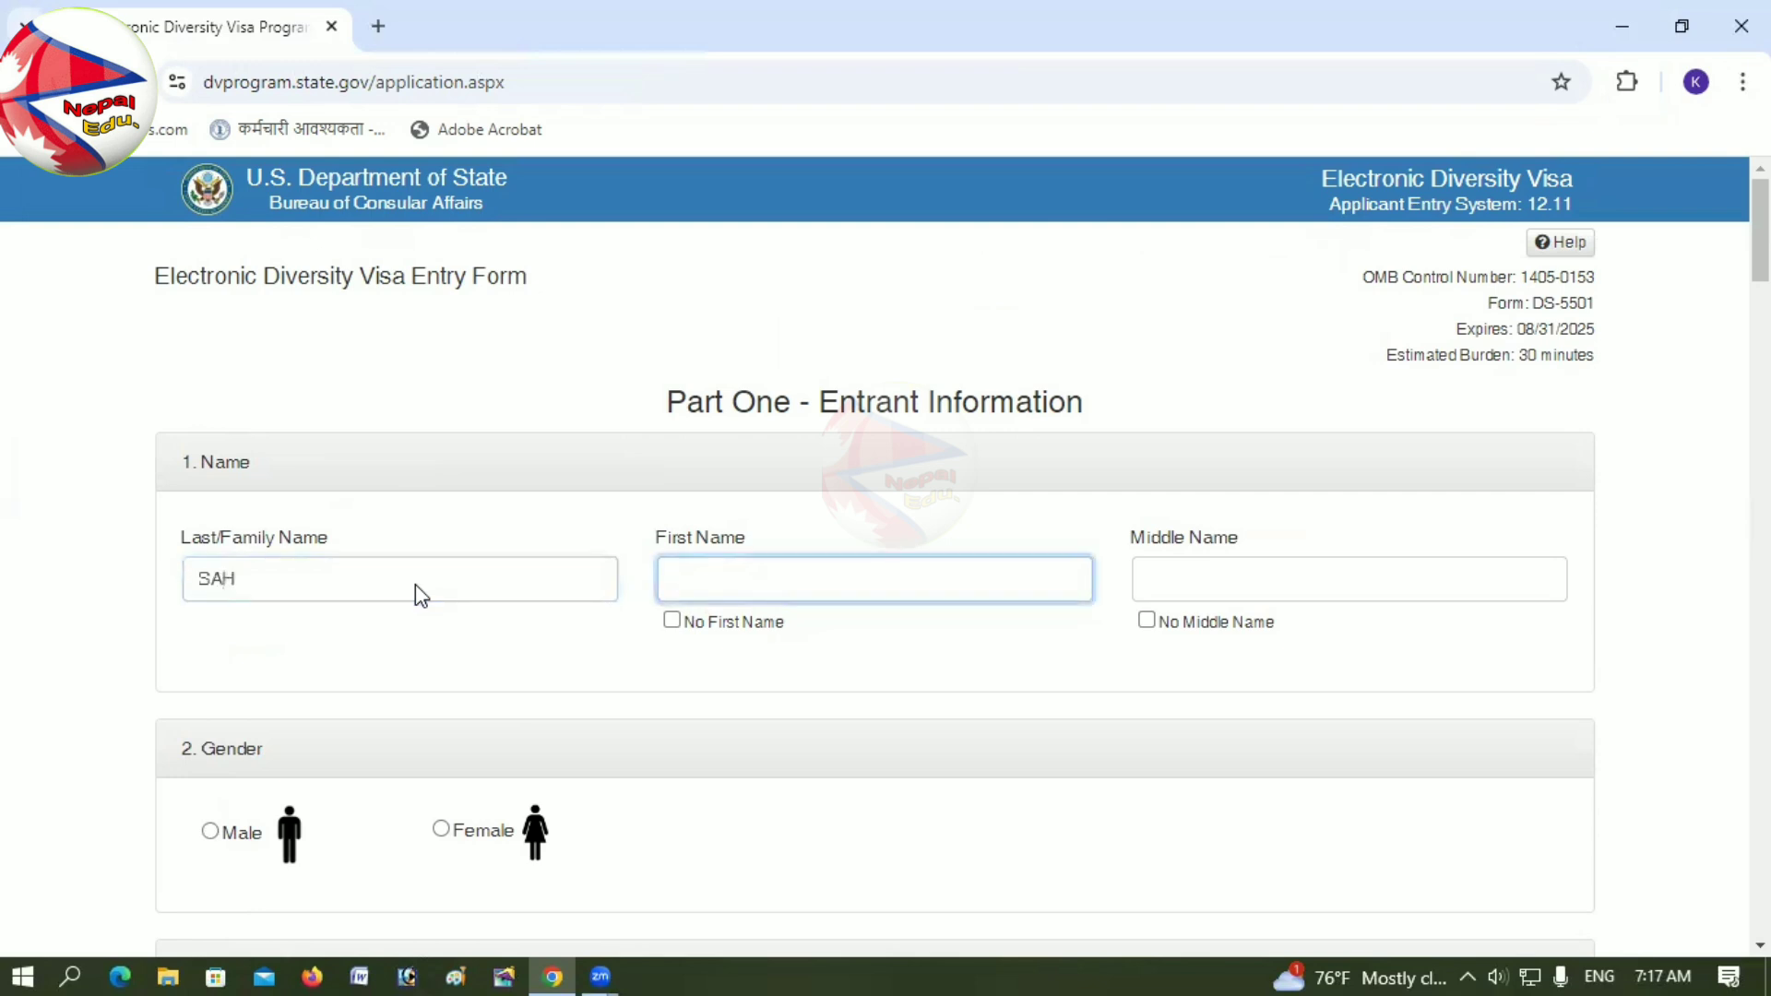
key("Tab")
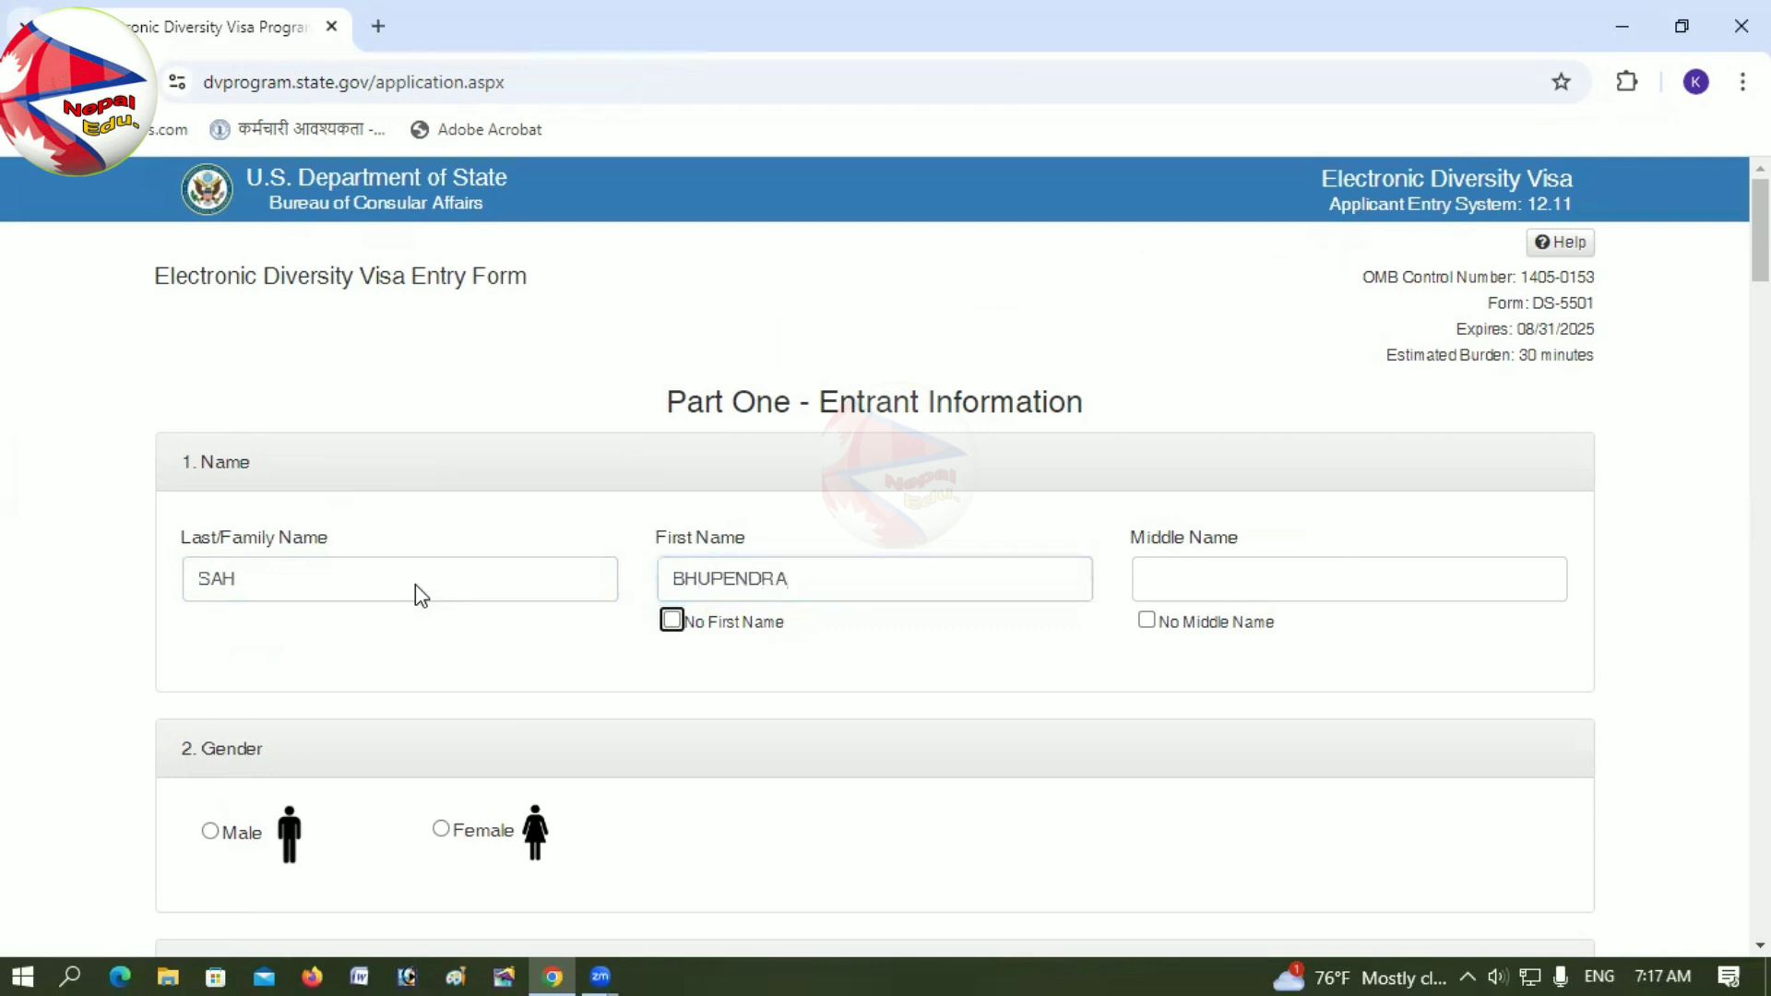
key("Tab")
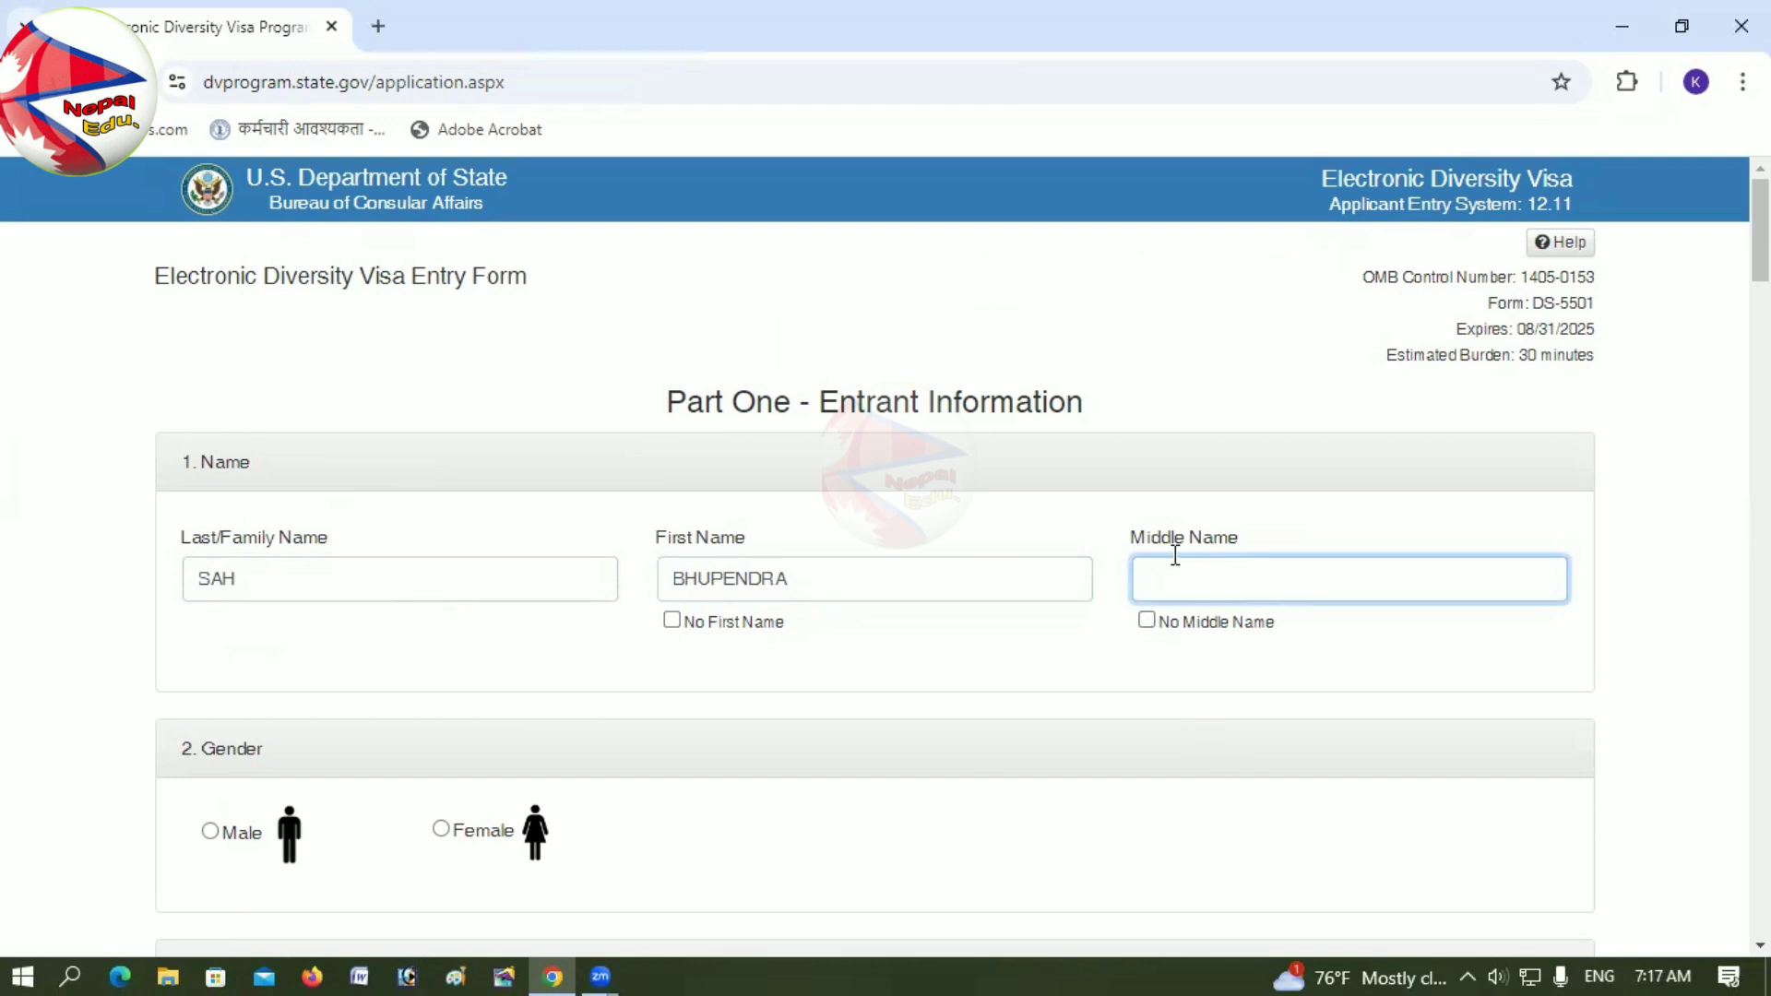
scroll(314, 793, "down", 5)
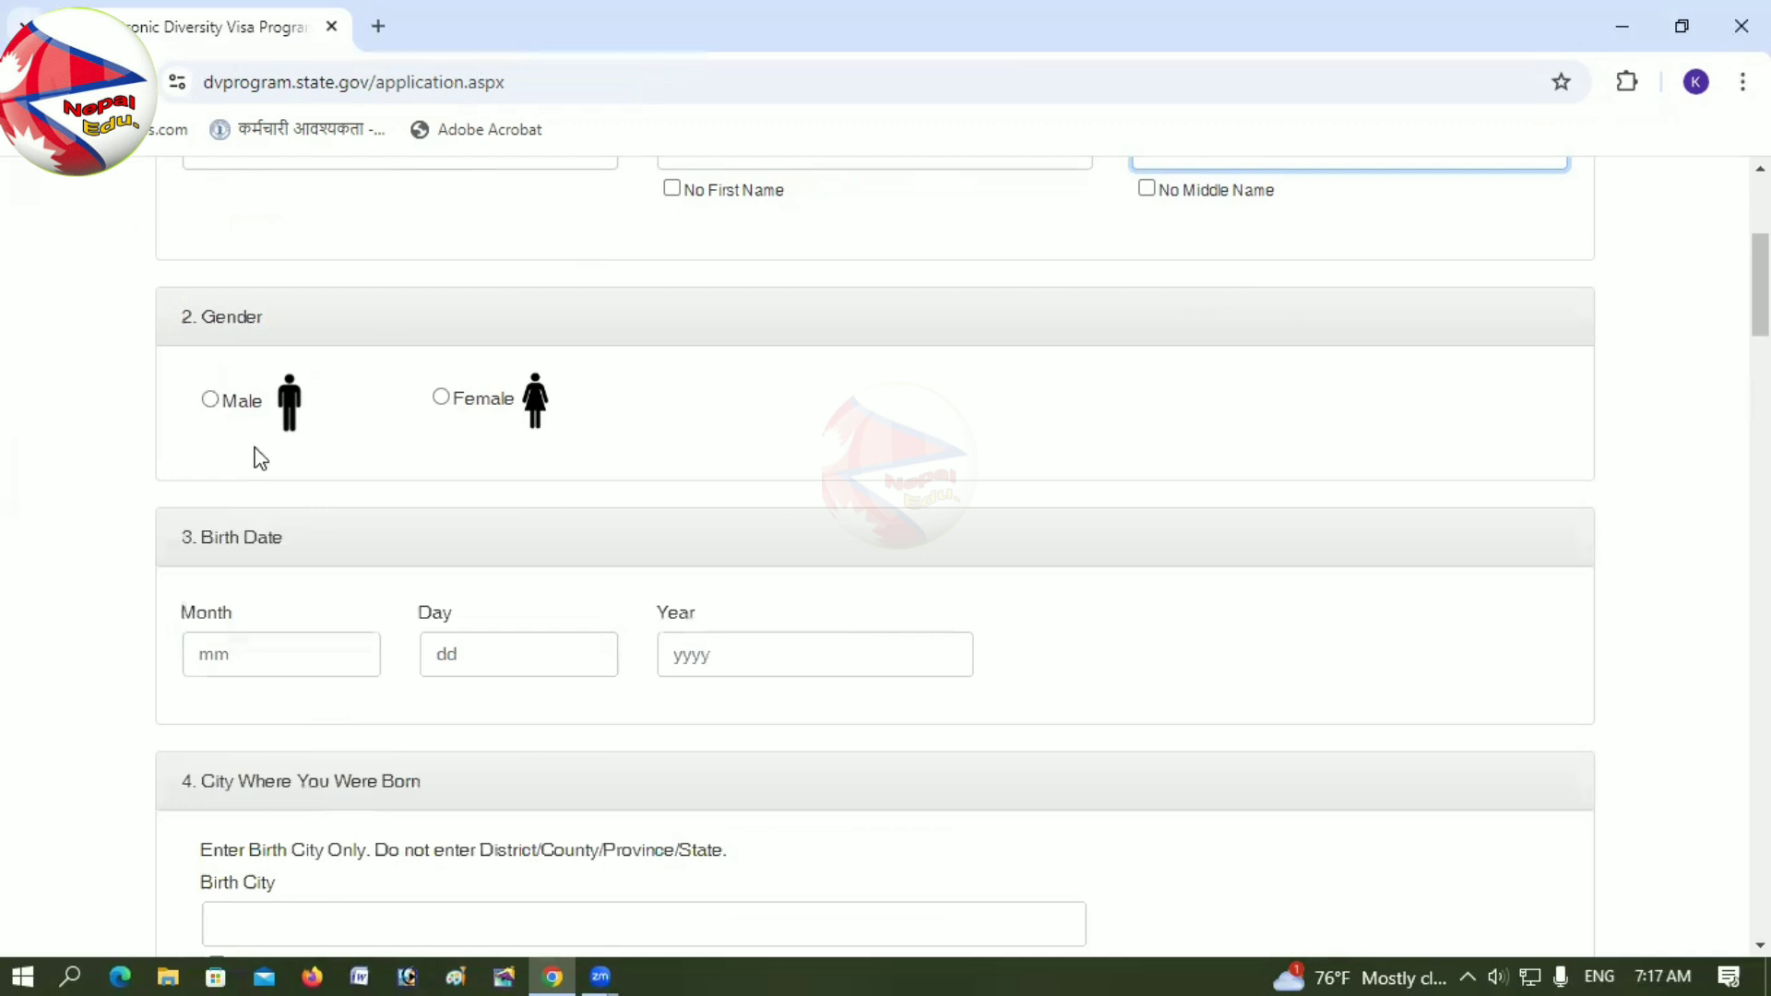
Step: Mark the entrant as Male and enter the birth month, day and year
left_click(210, 399)
left_click(210, 401)
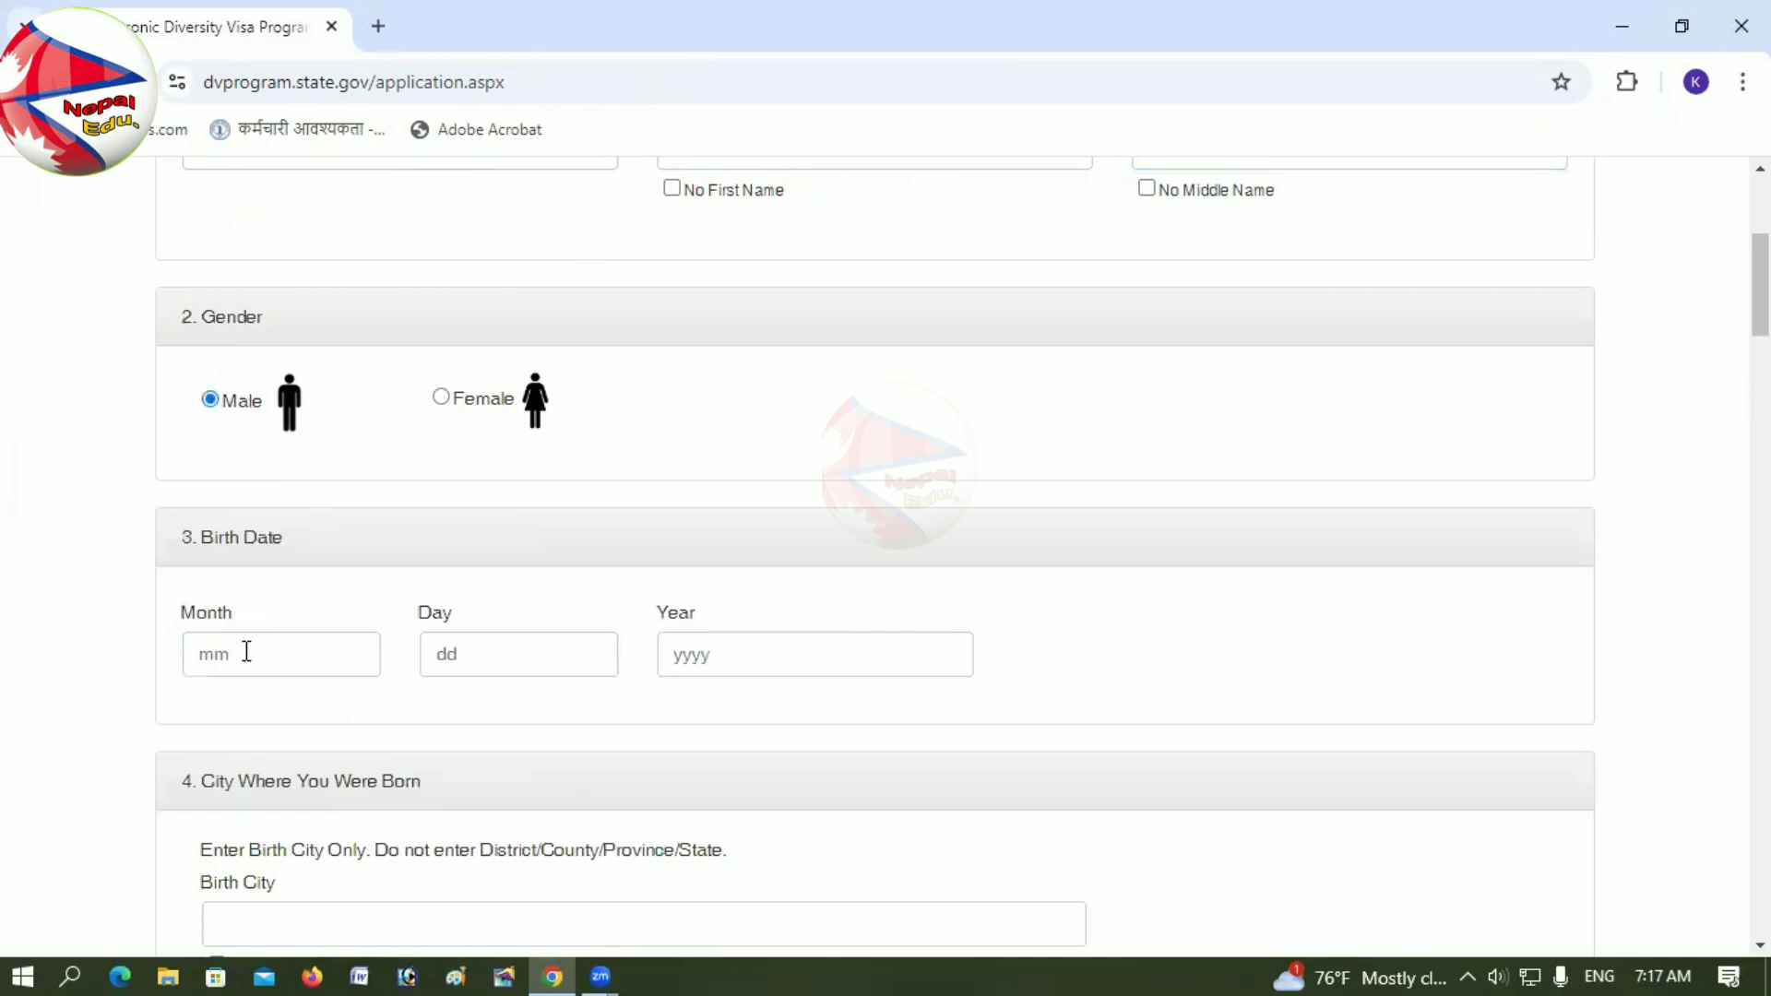
left_click(246, 653)
type("0")
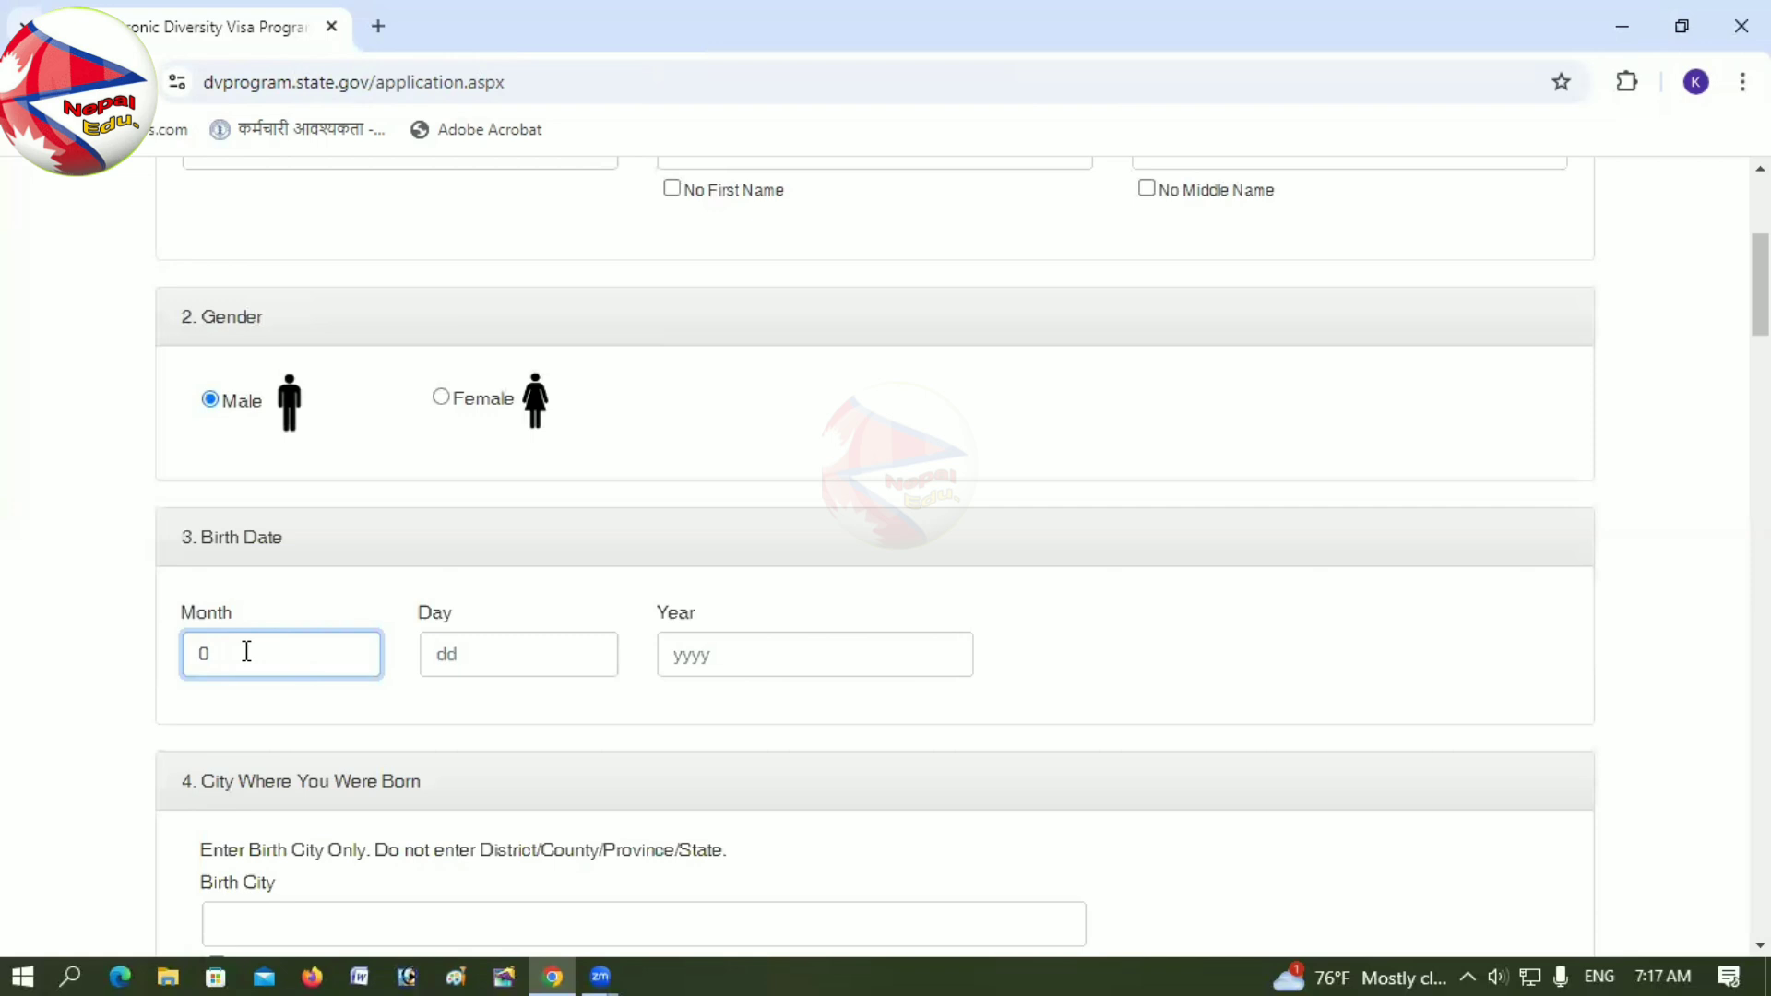
key("BackSpace")
type("09")
left_click(504, 653)
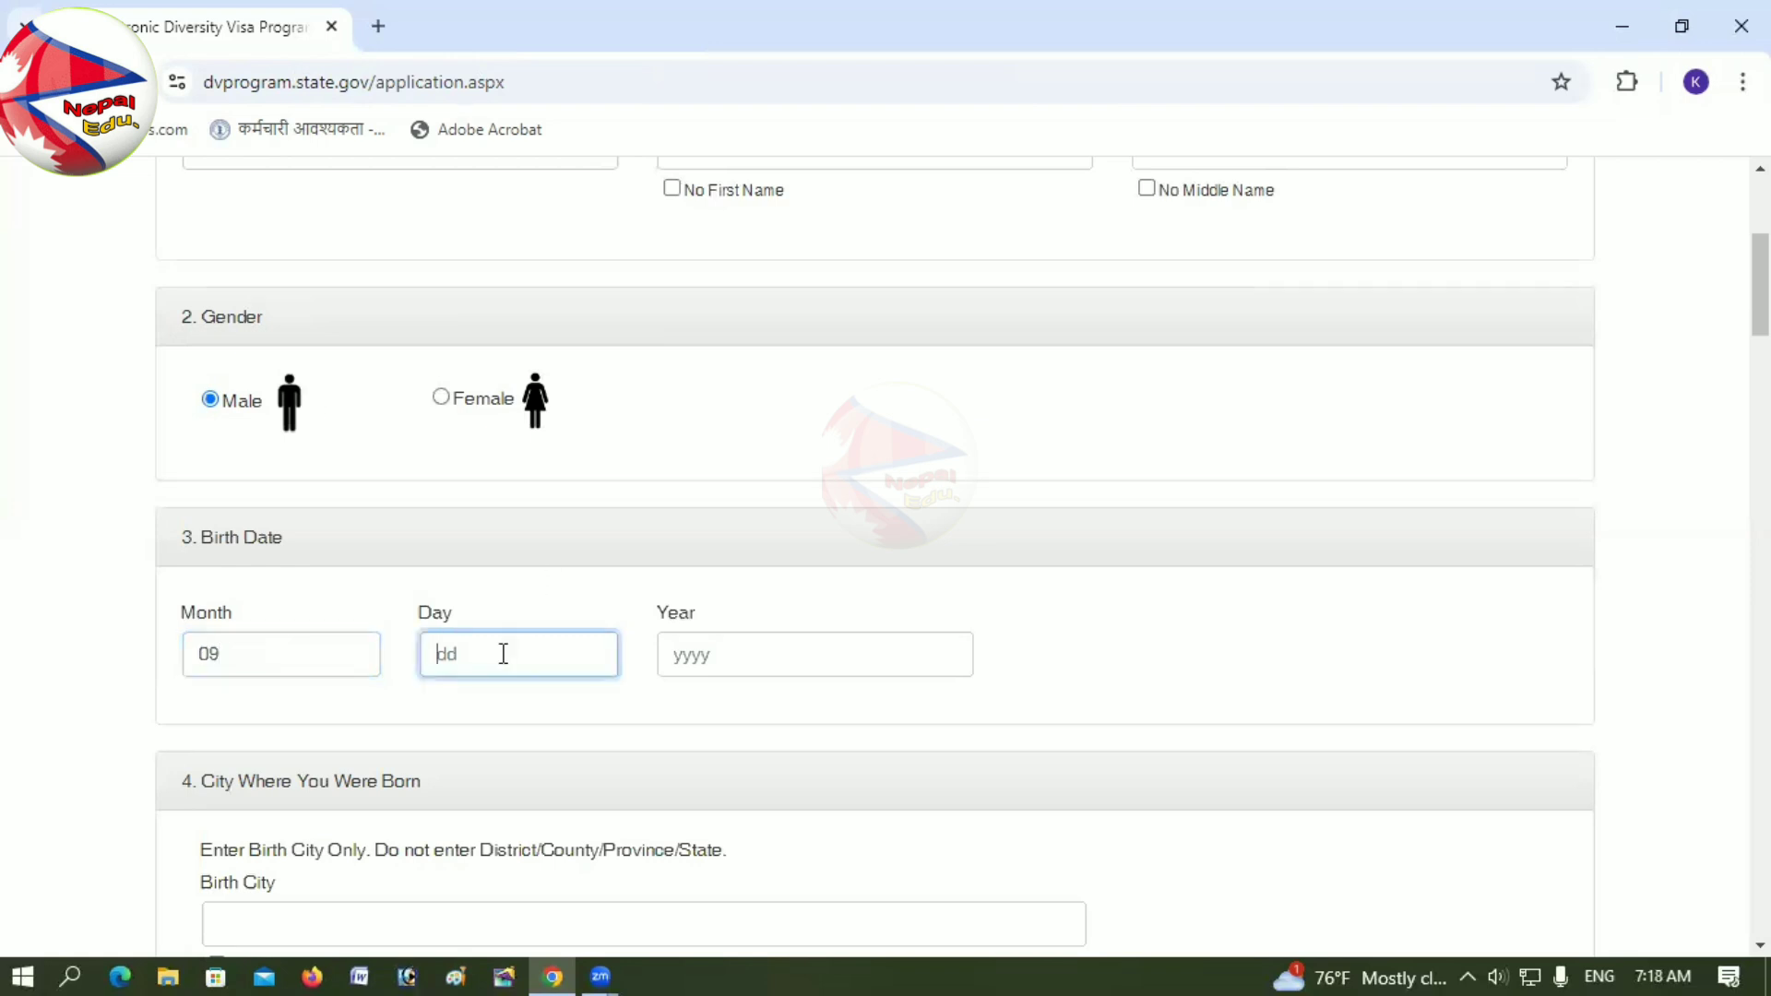
type("05")
left_click(725, 653)
type("1990")
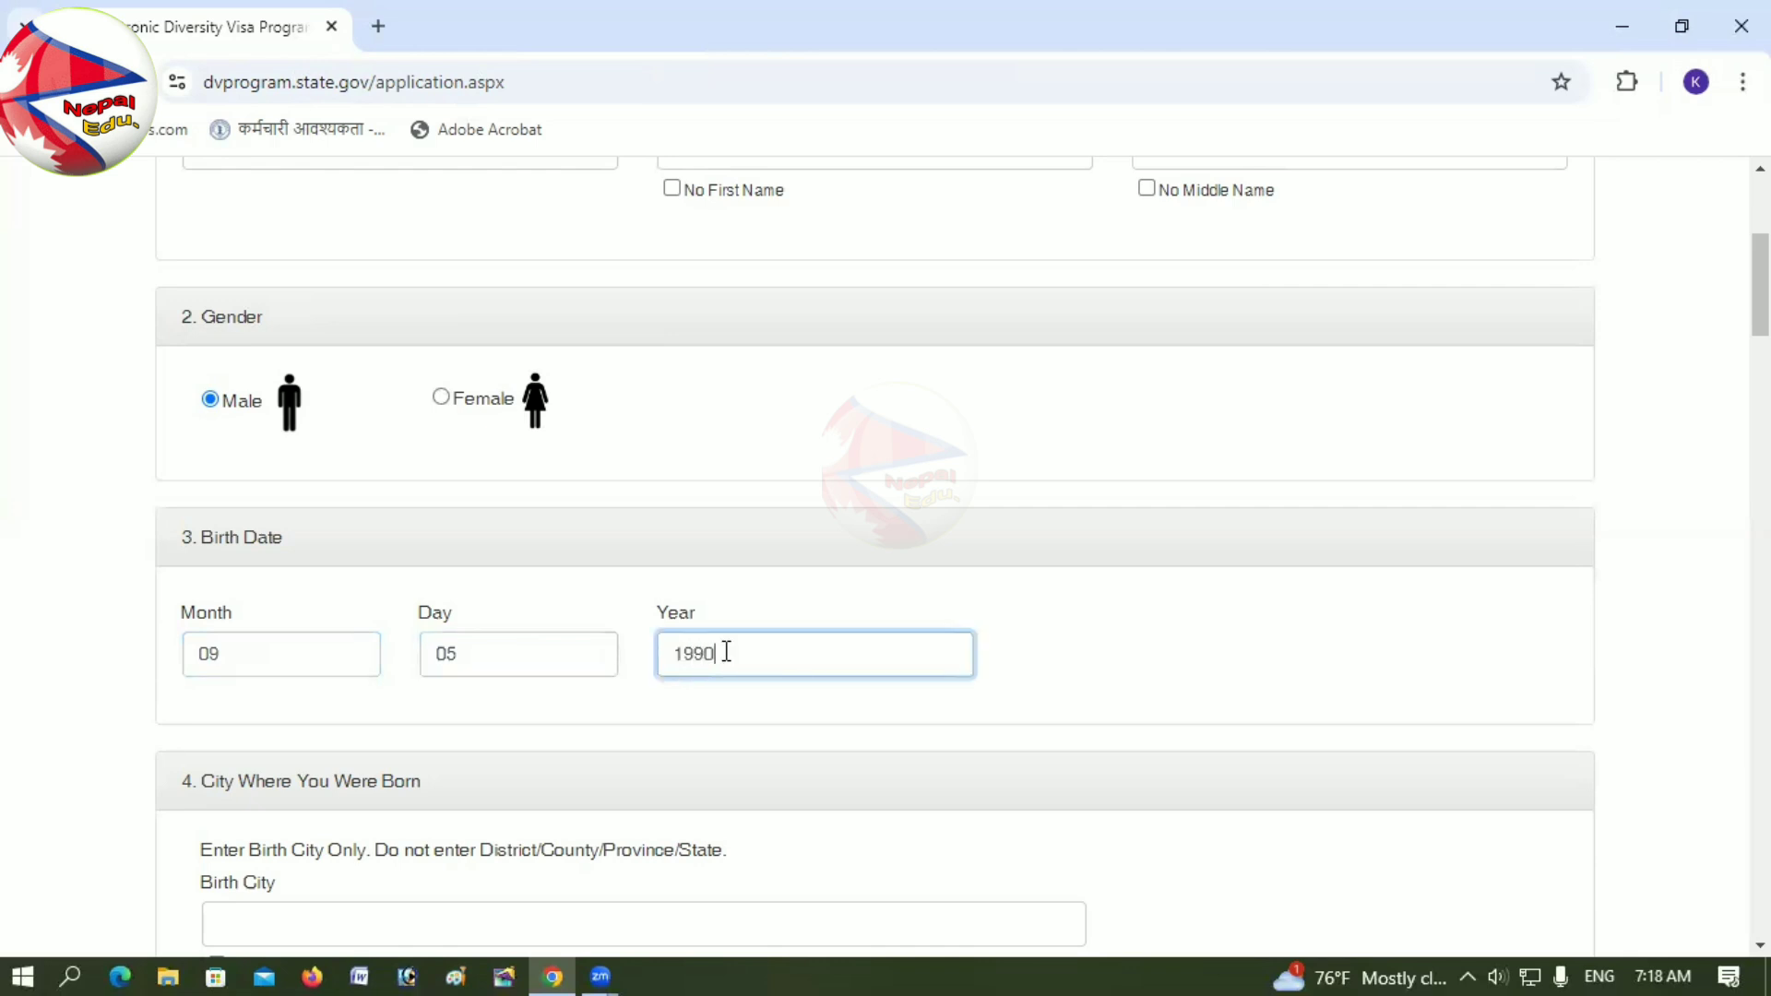
scroll(625, 673, "down", 5)
Step: Type the entrant's birth city in the Birth City field
left_click(387, 496)
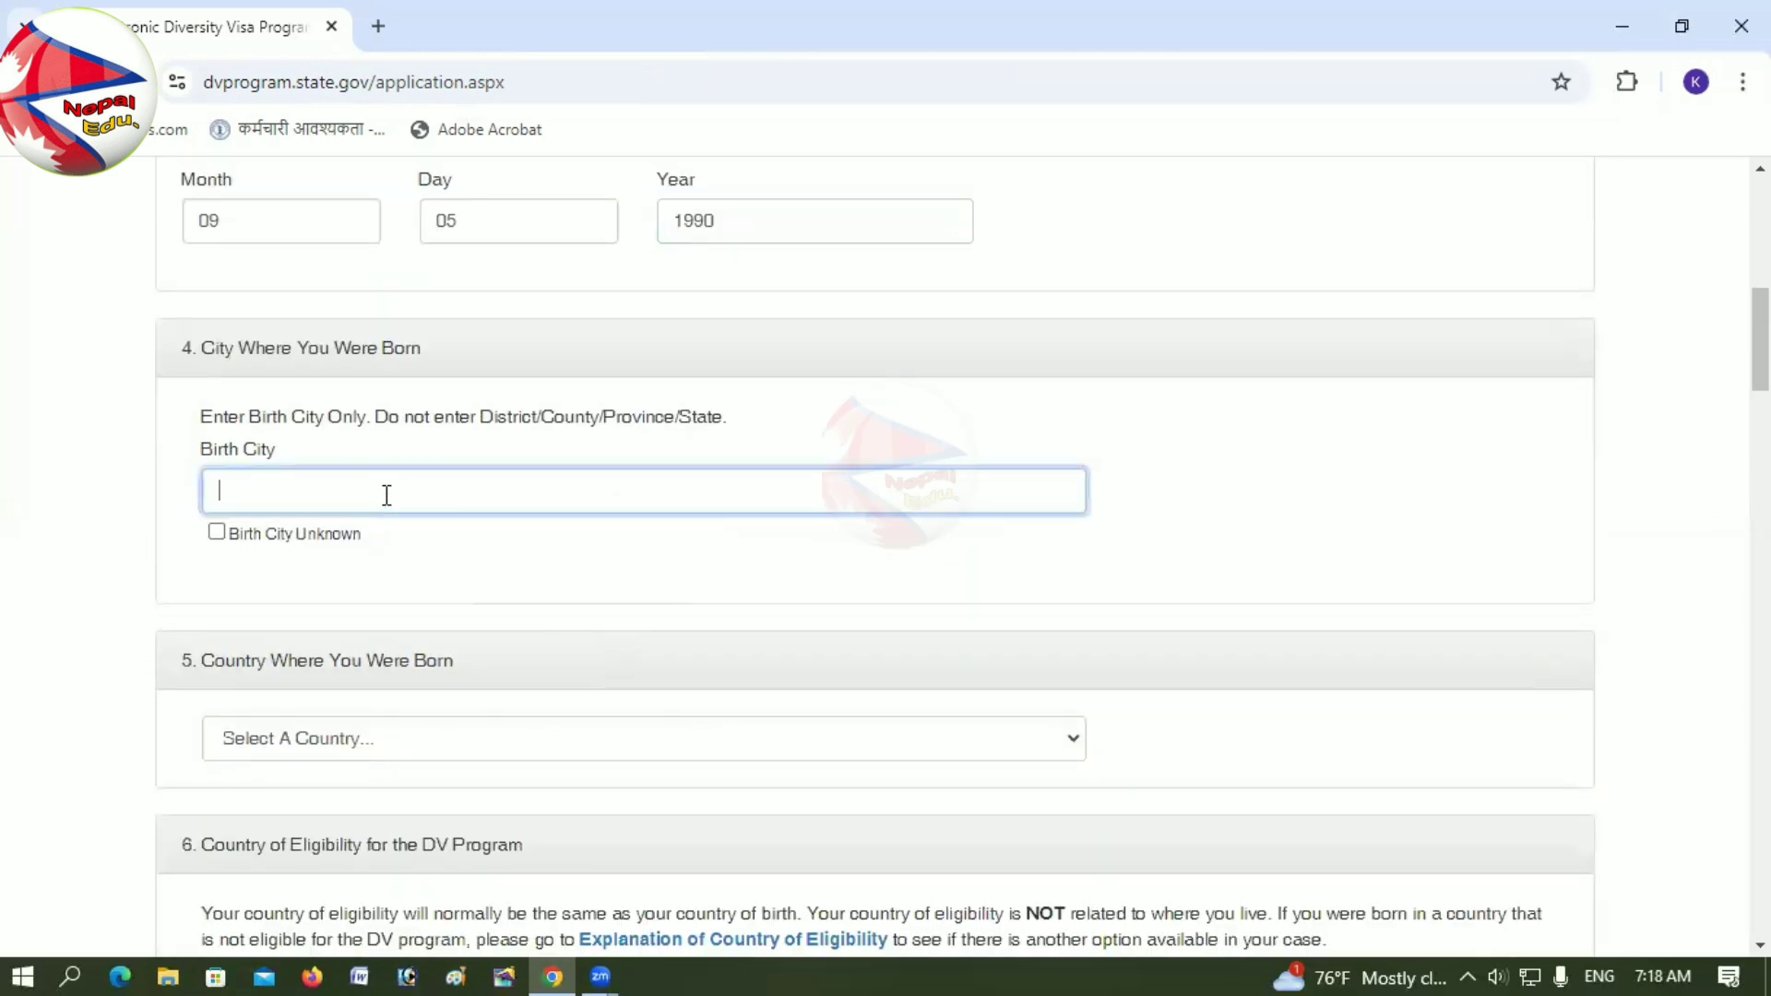
scroll(553, 561, "up", 2)
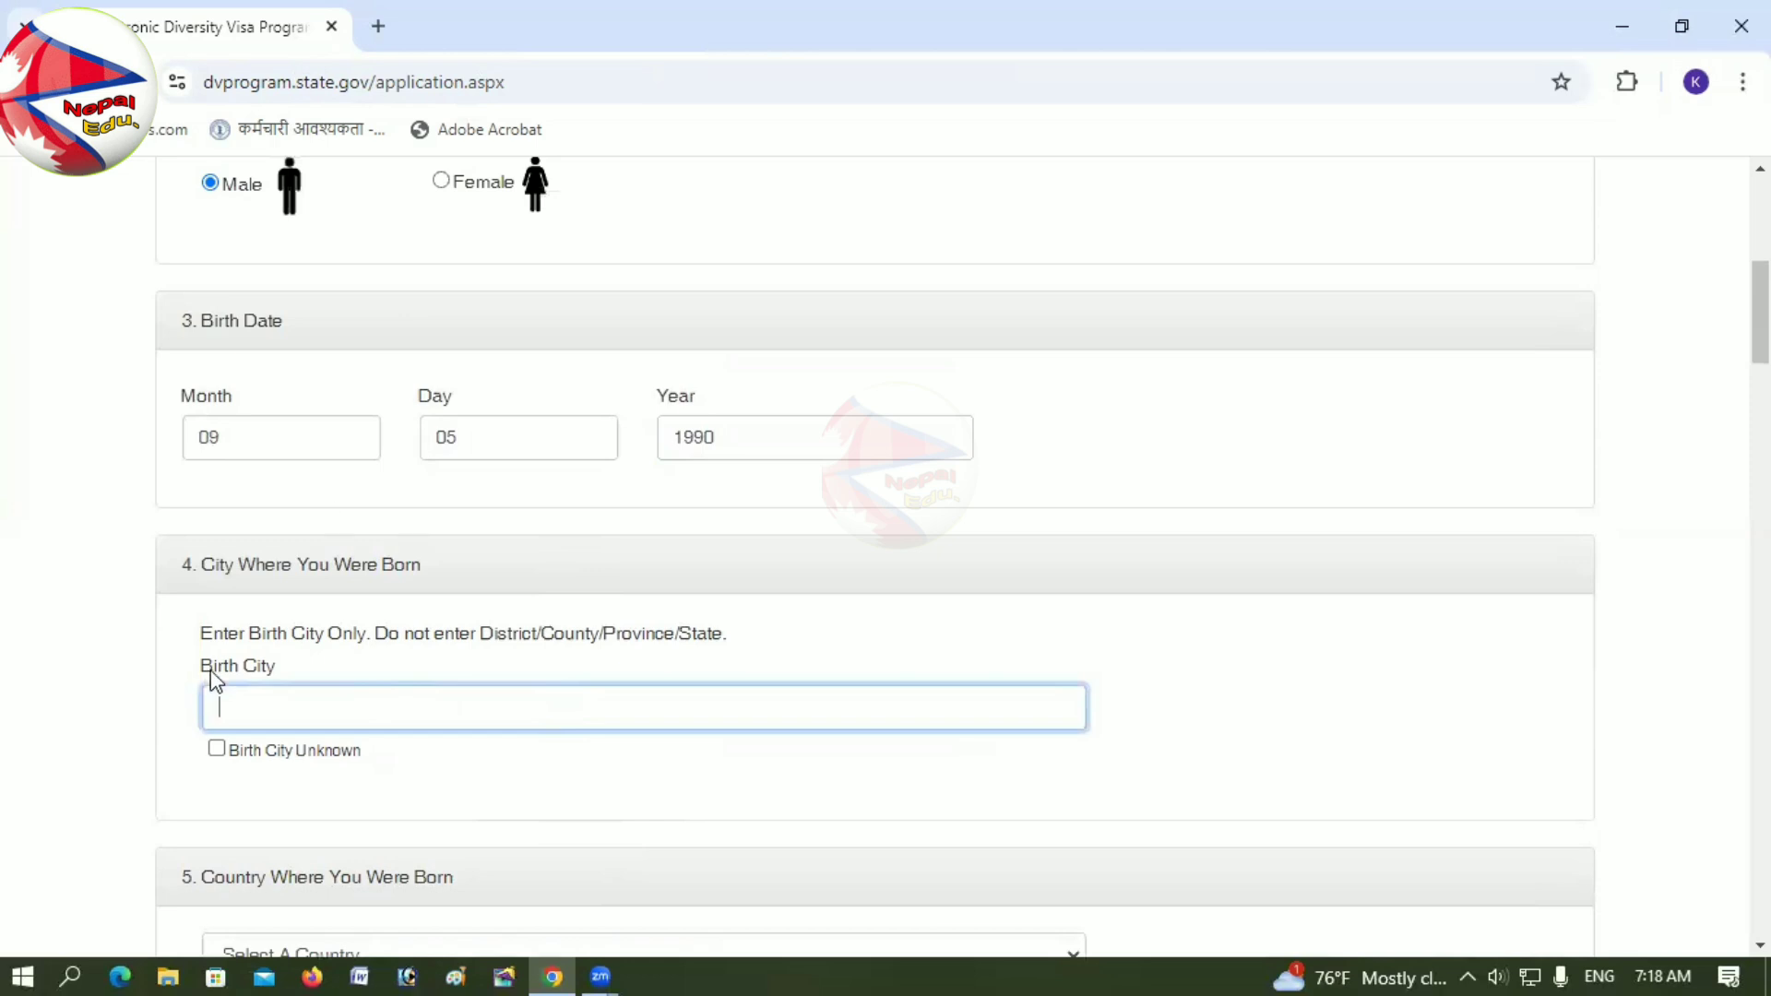
left_click_drag(198, 565, 423, 563)
left_click(423, 563)
left_click(285, 708)
scroll(295, 710, "down", 2)
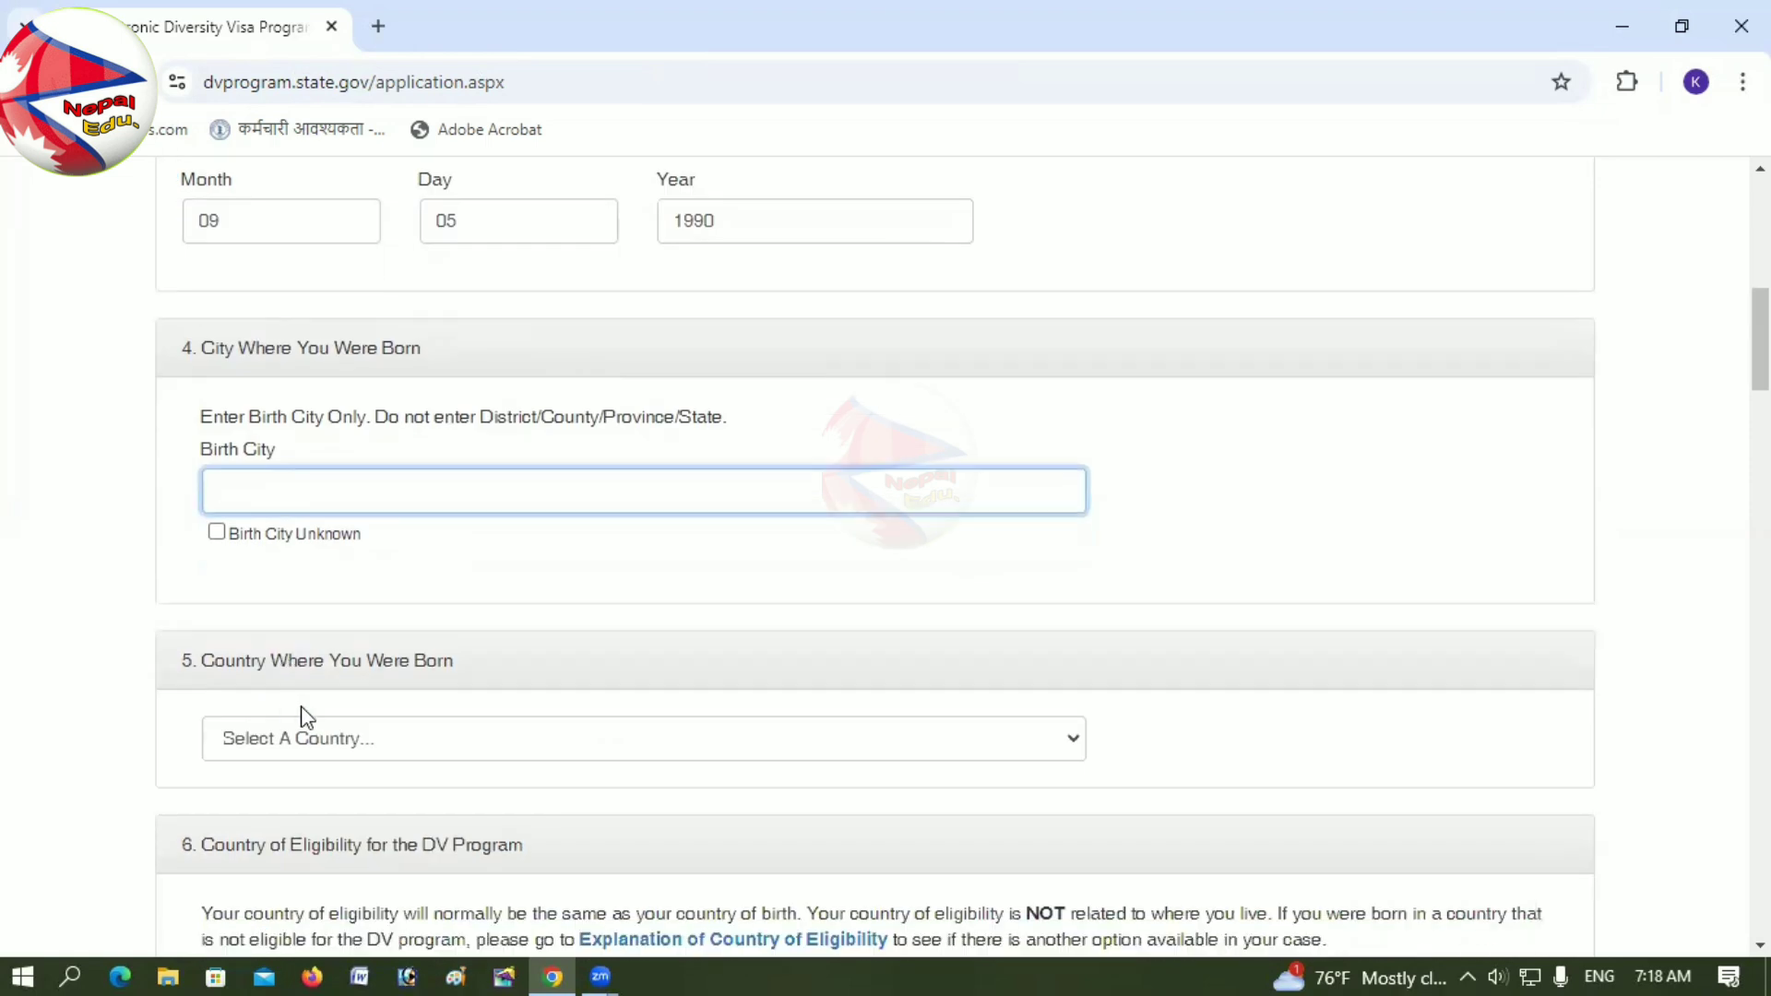
scroll(306, 712, "up", 2)
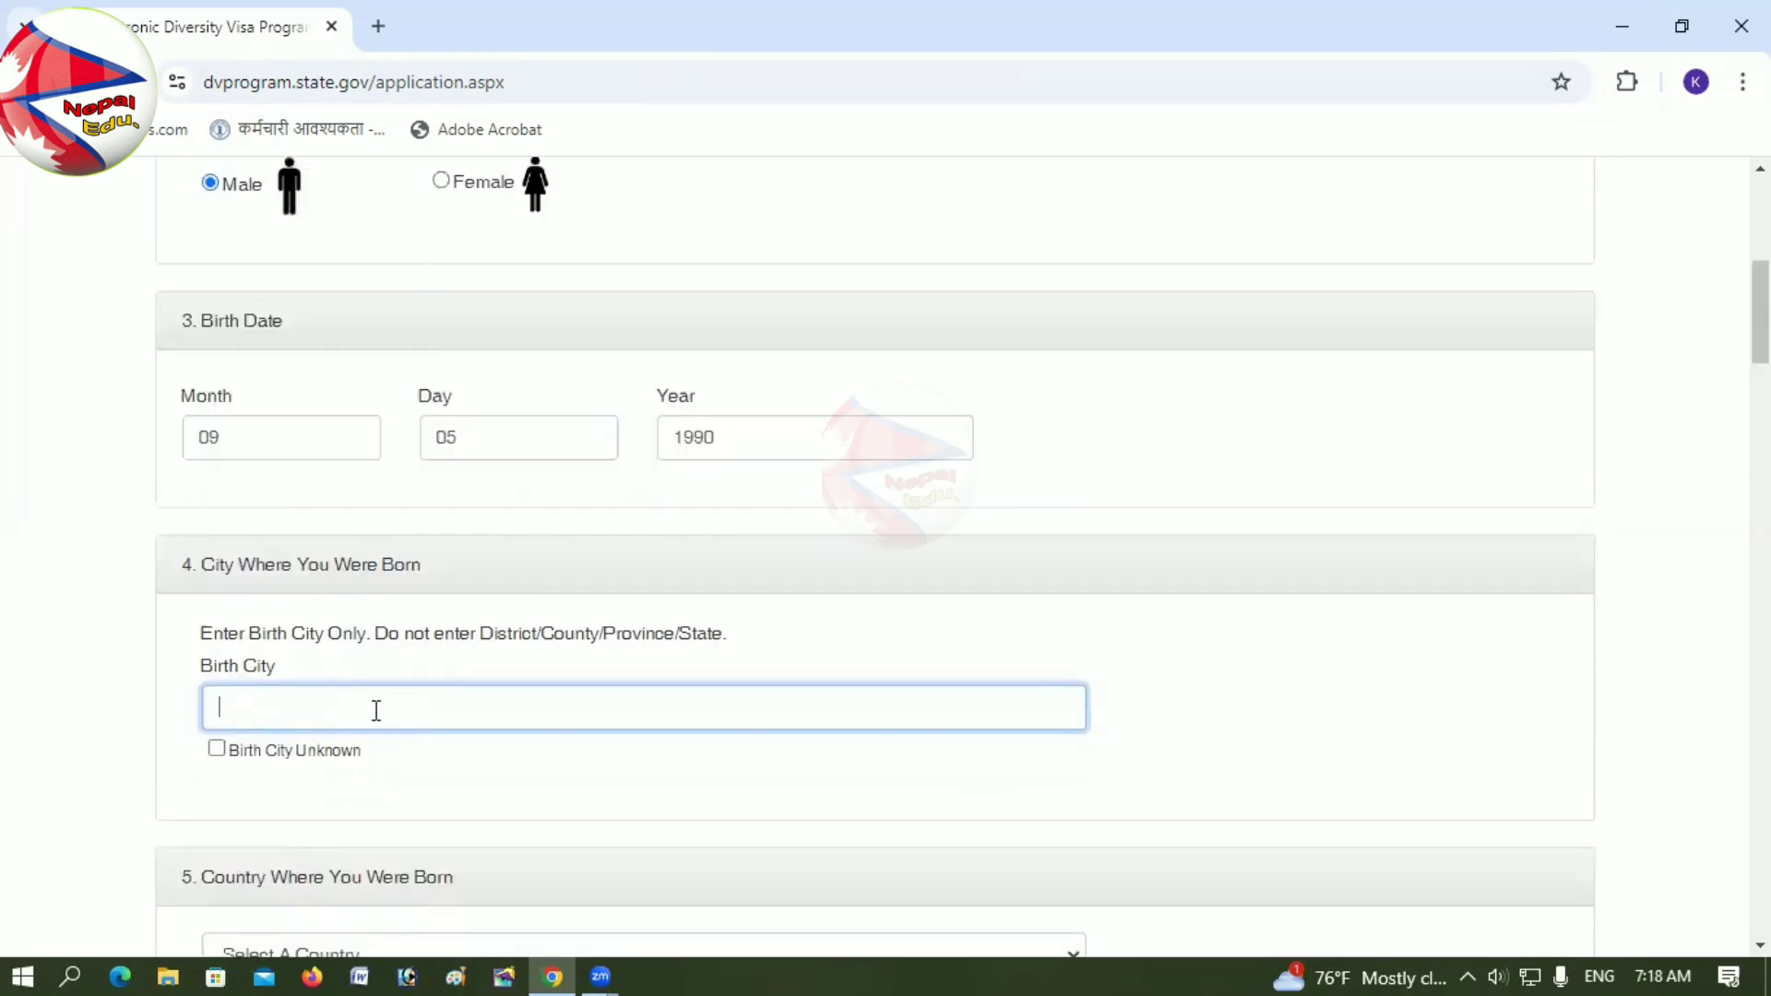
type("RAJBIRAJ")
Step: Select Nepal as the country of birth
scroll(361, 711, "down", 2)
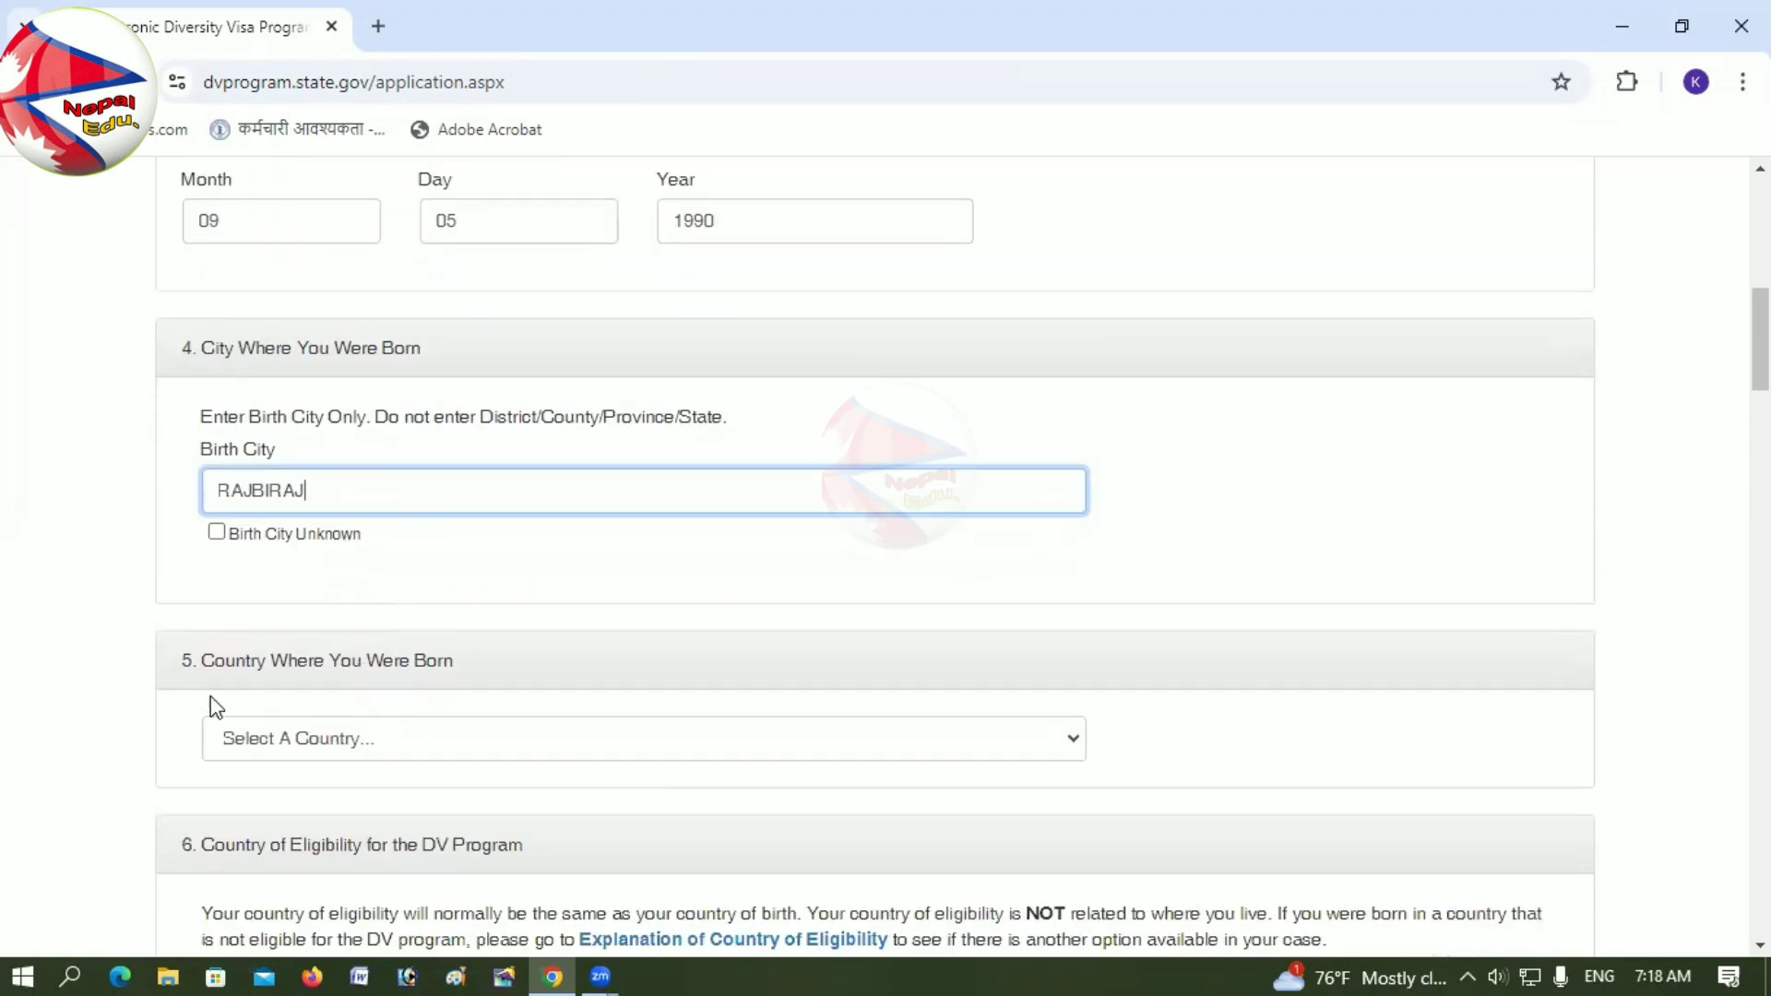
left_click(317, 745)
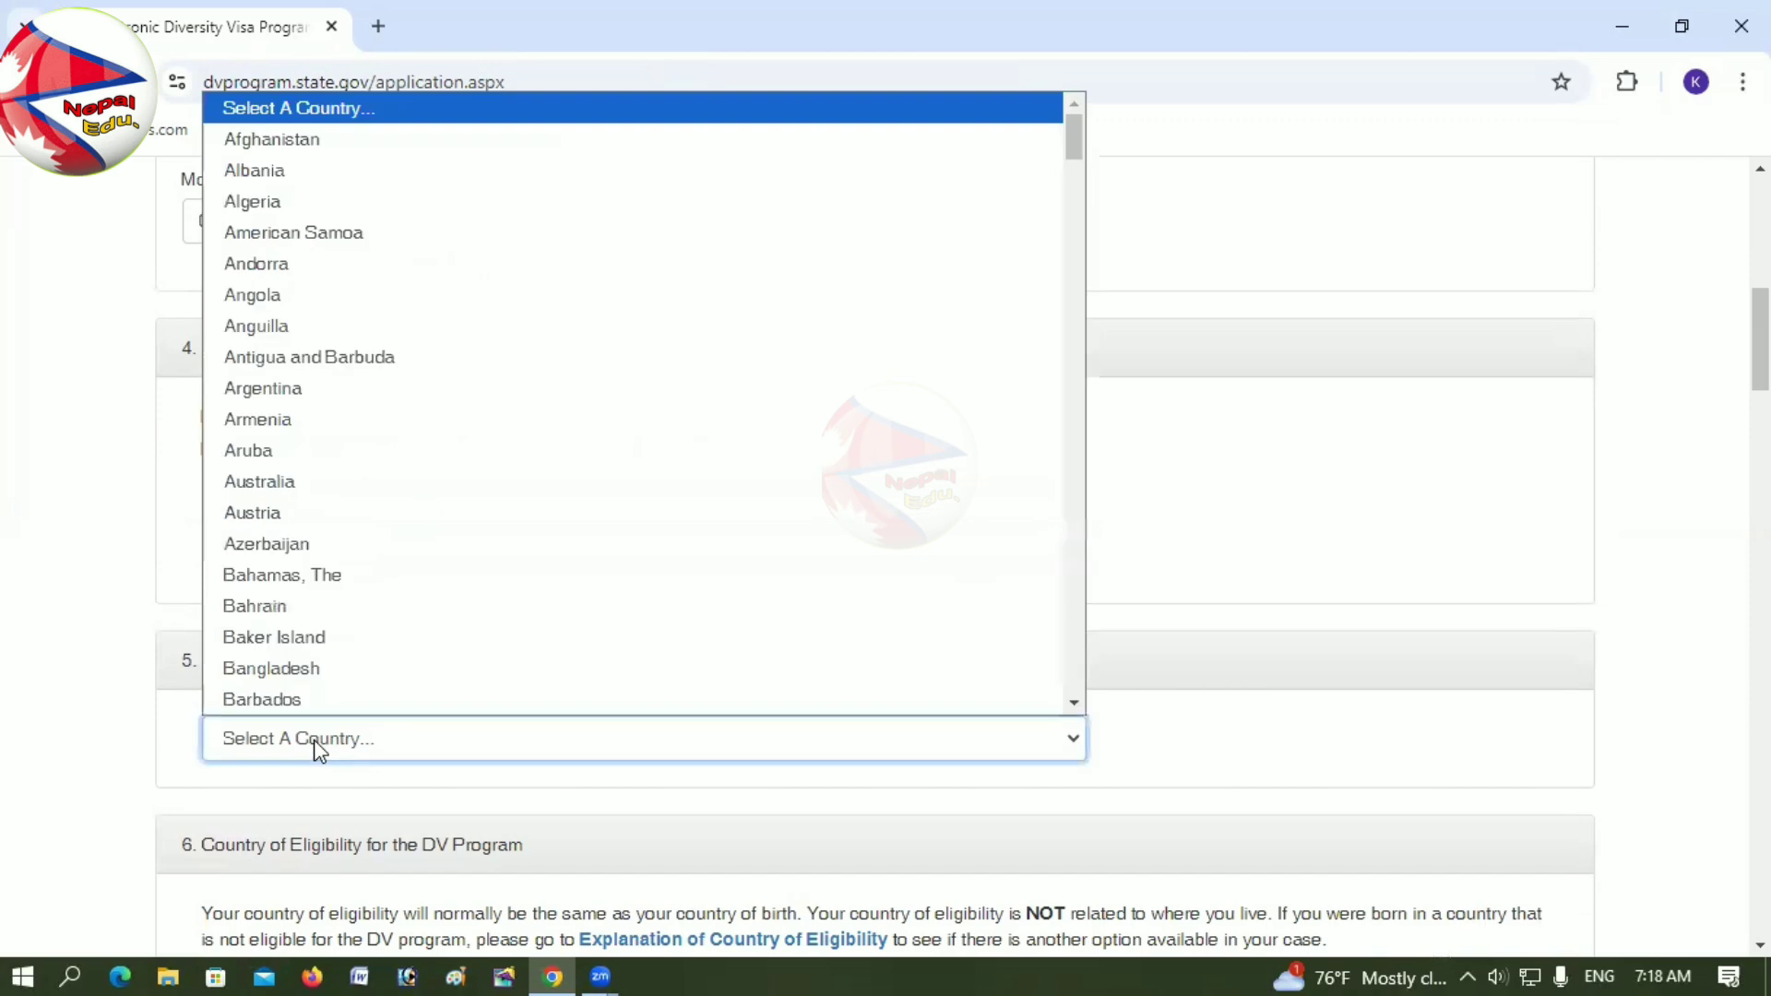
key("n")
key("Down")
key("Down")
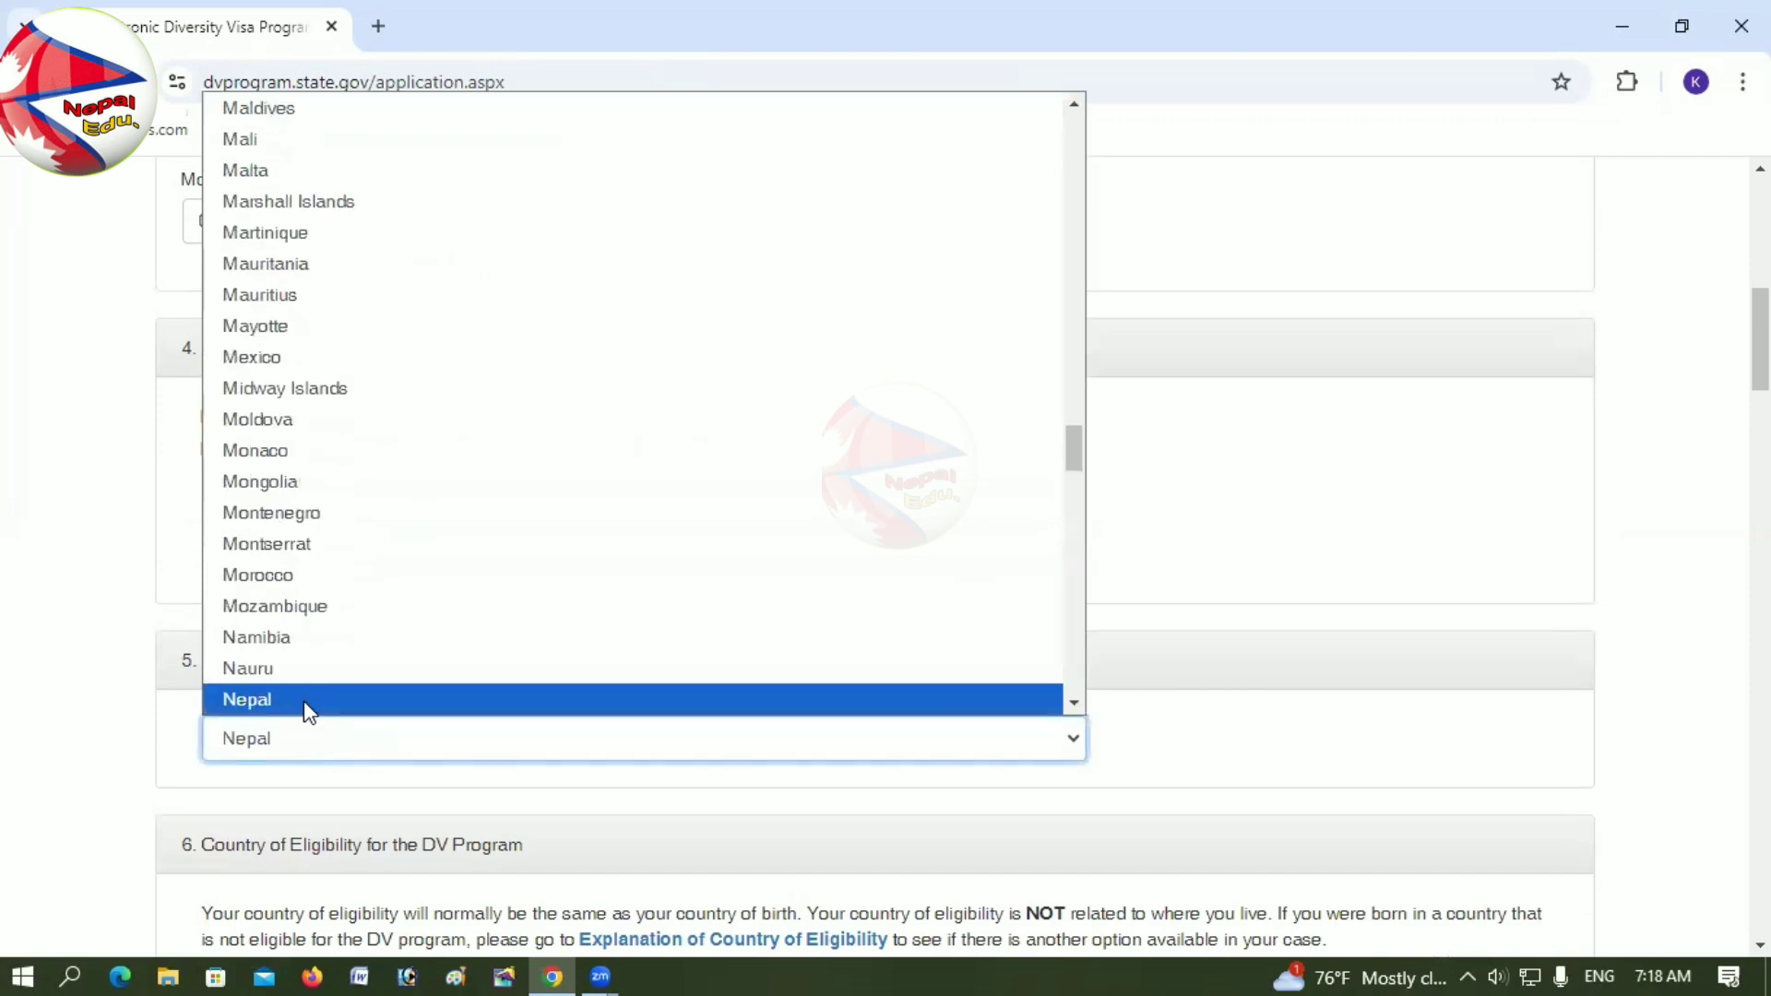
left_click(304, 705)
scroll(307, 711, "down", 4)
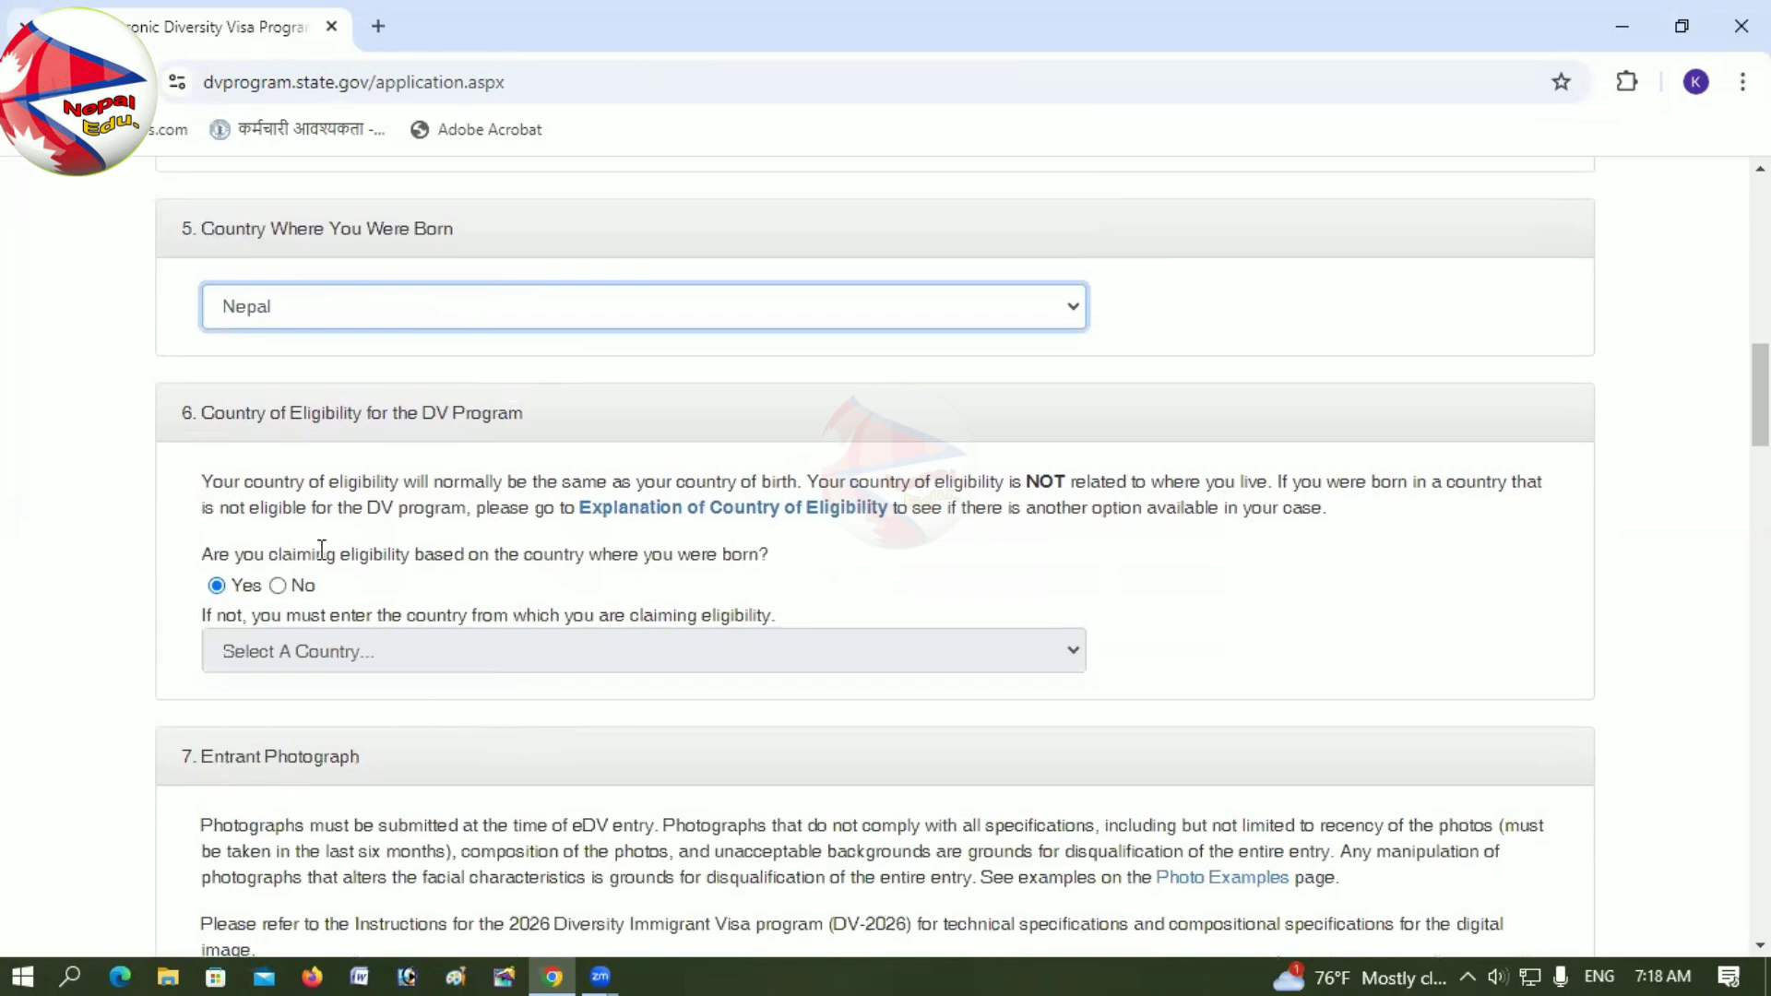
left_click_drag(202, 413, 524, 418)
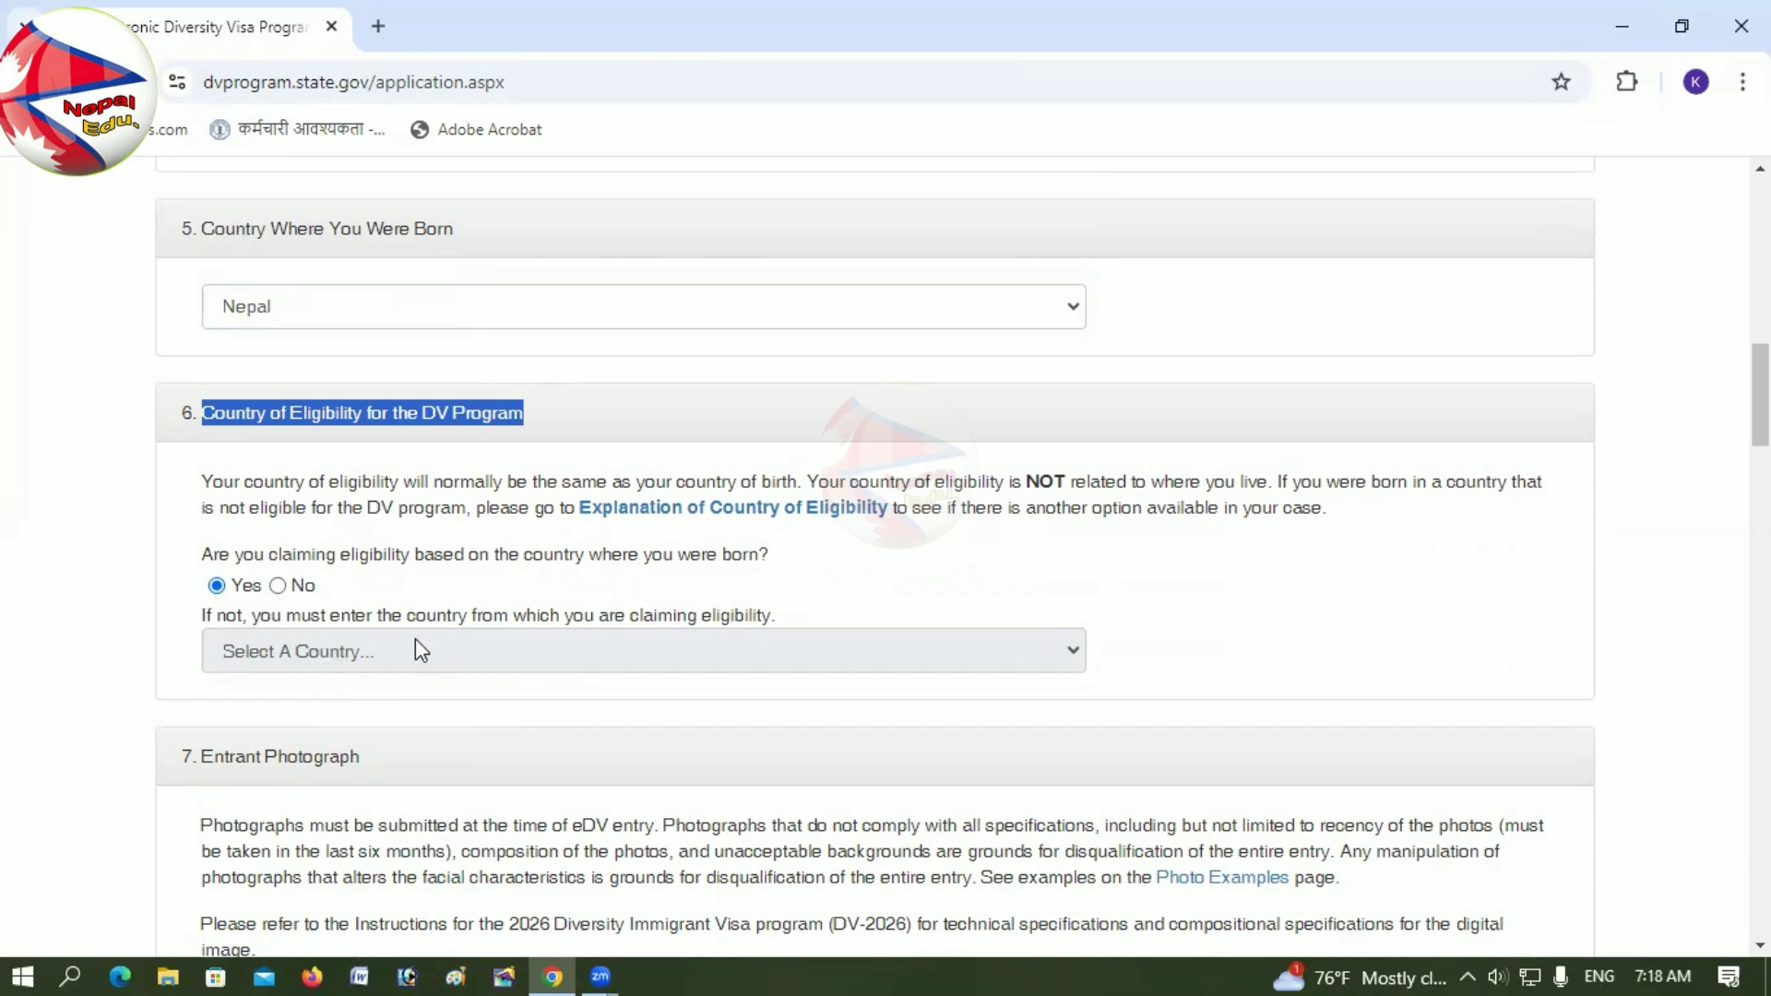
scroll(421, 651, "down", 2)
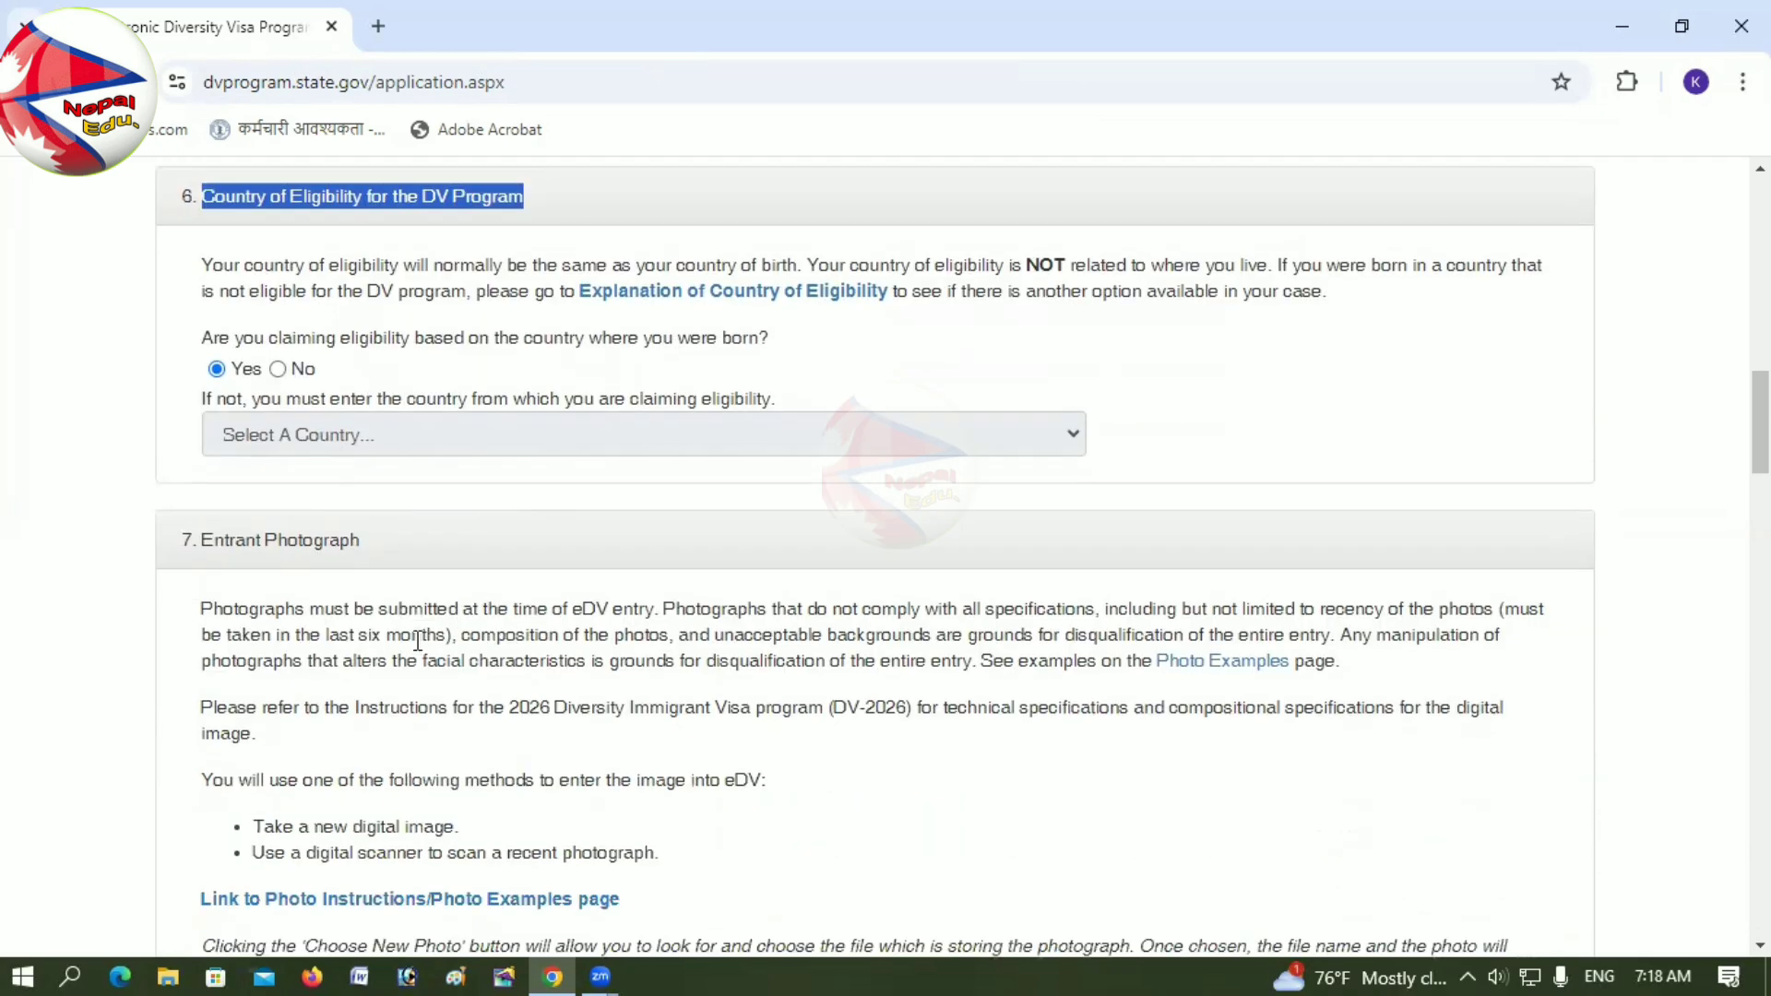
left_click_drag(211, 541, 372, 550)
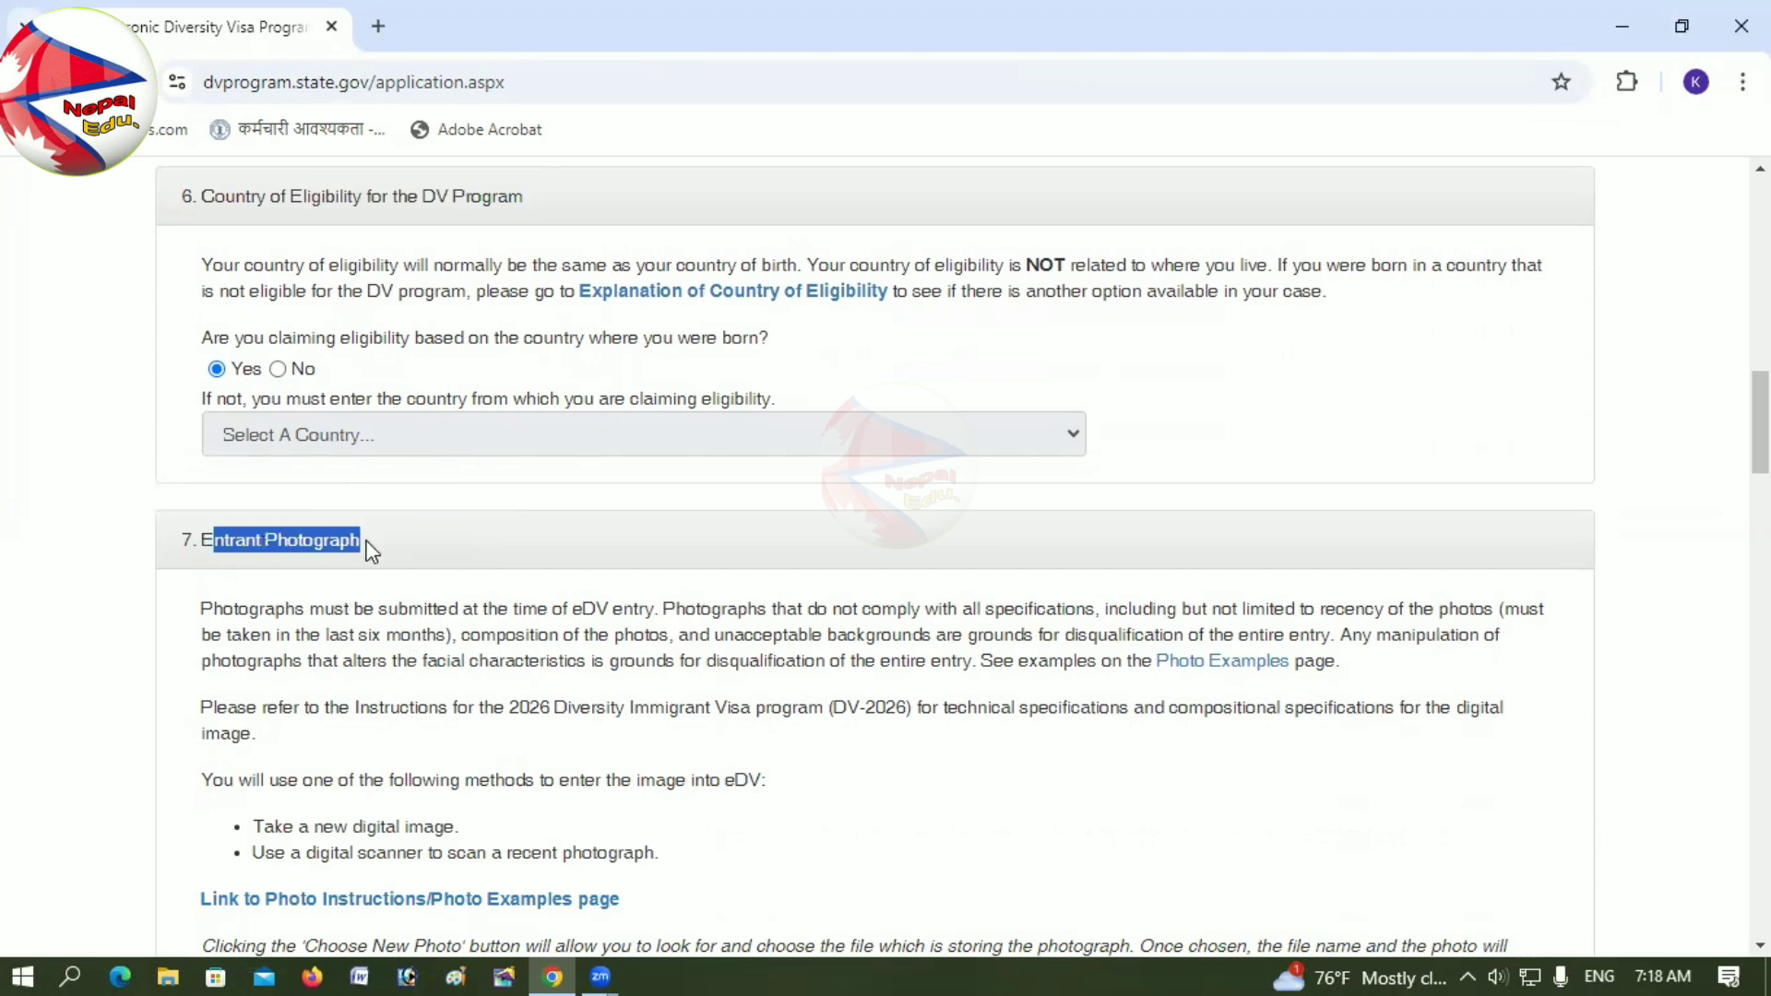
scroll(467, 823, "down", 5)
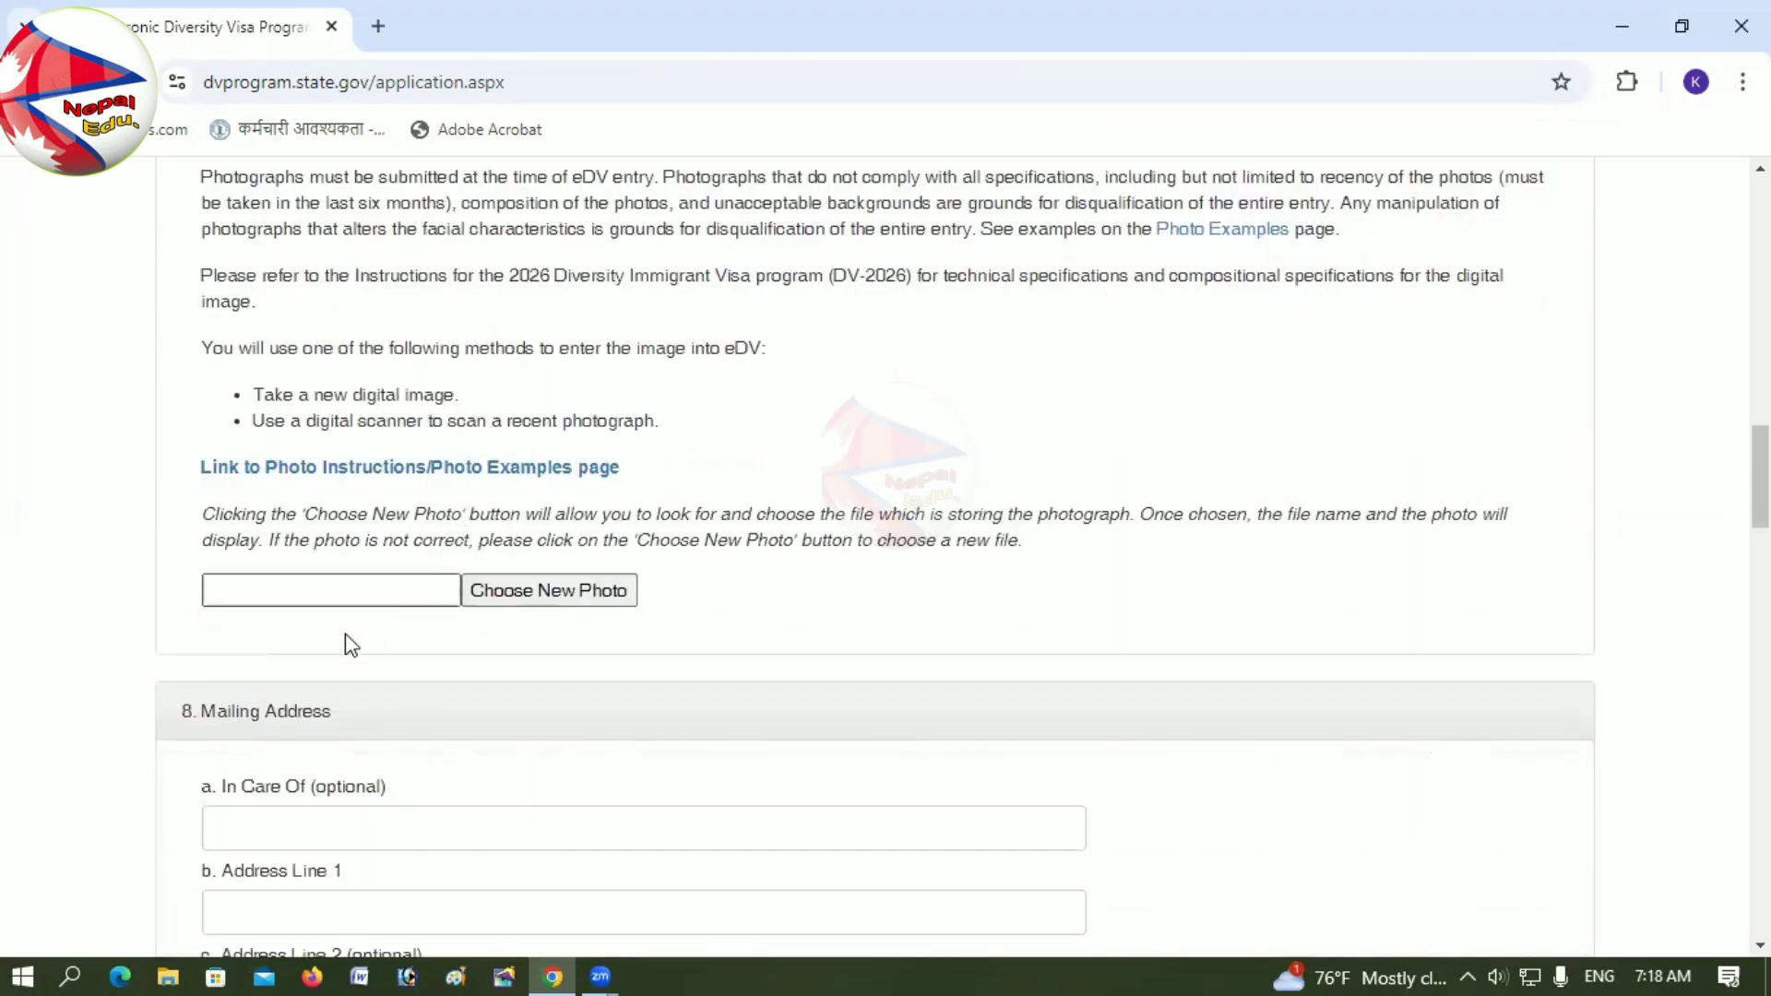
Step: Upload pp.jpg from the document folder as the entrant photograph
left_click(544, 598)
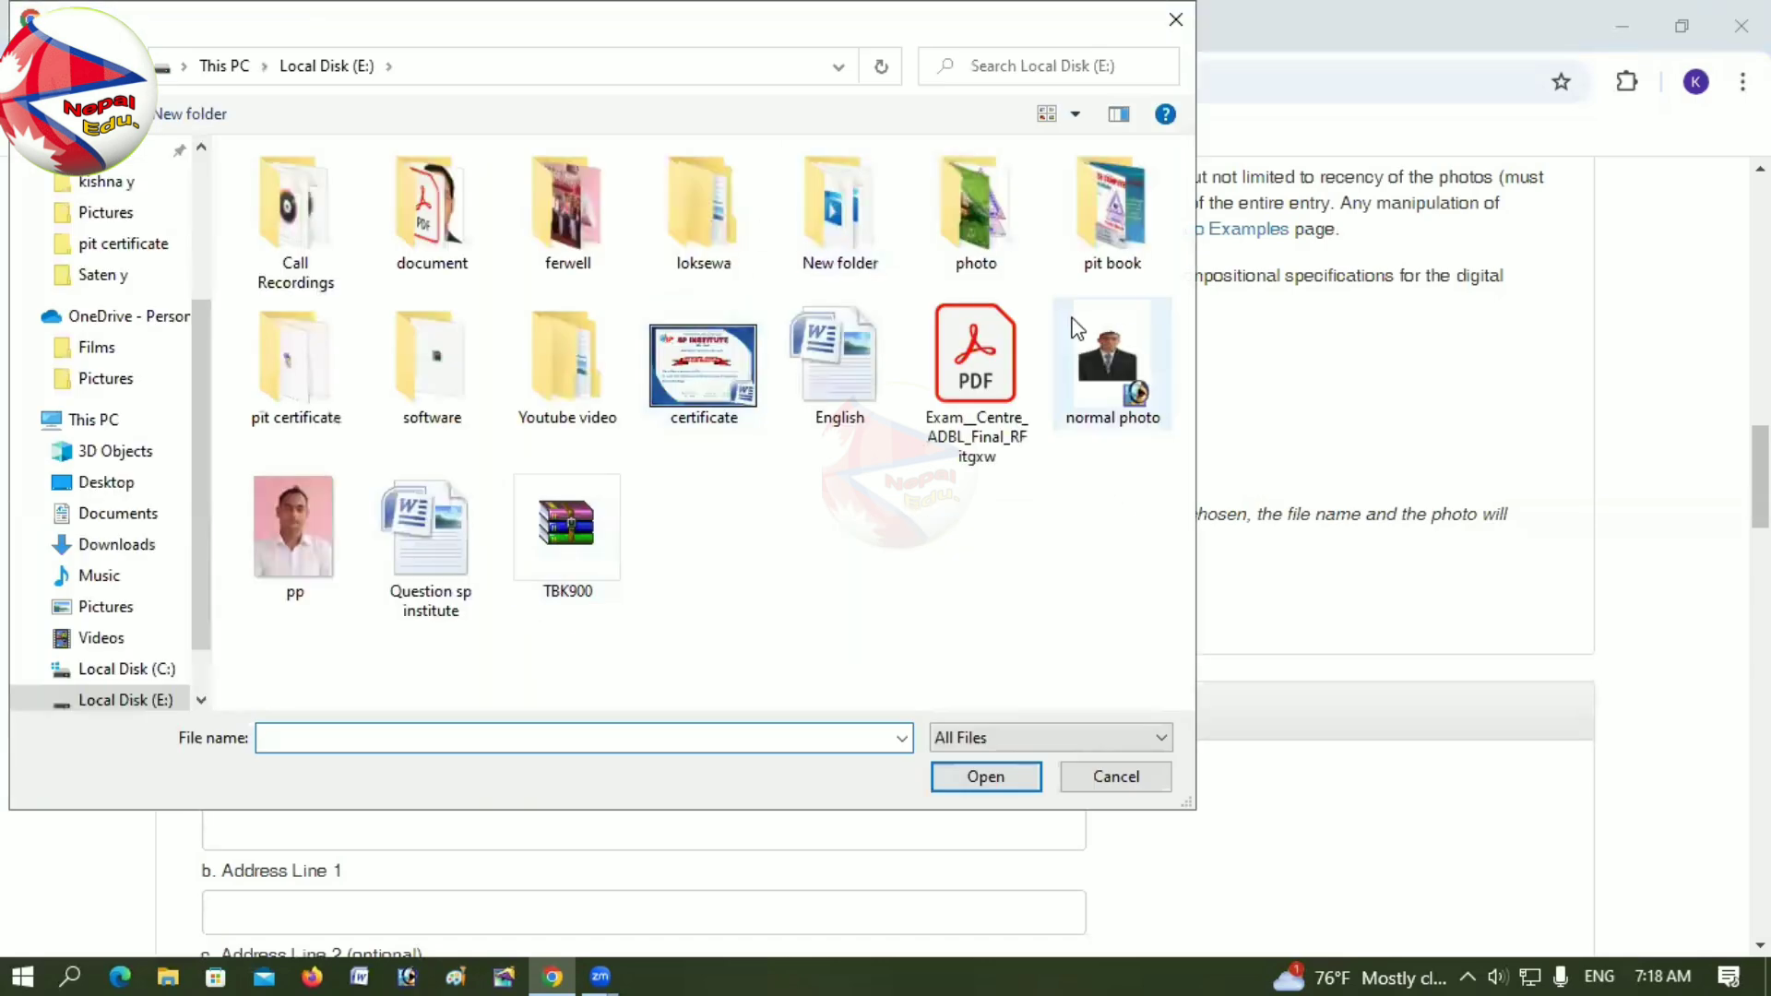
double_click(429, 198)
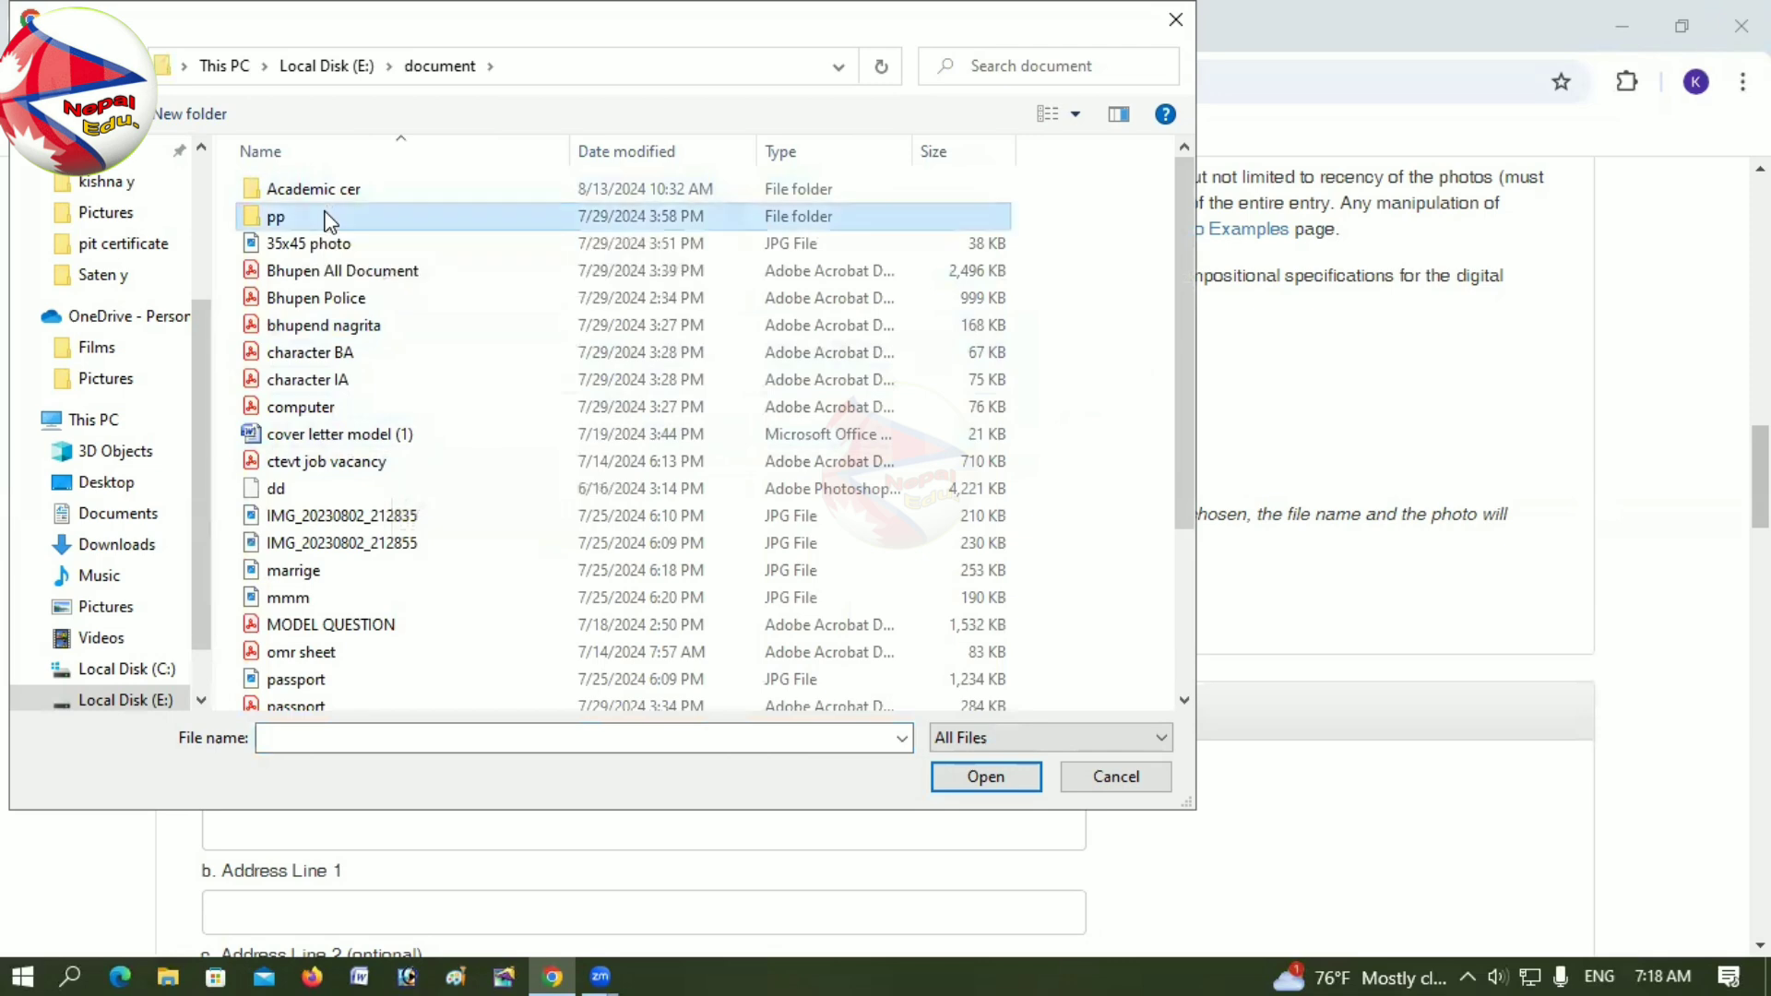
scroll(428, 491, "down", 3)
left_click(318, 508)
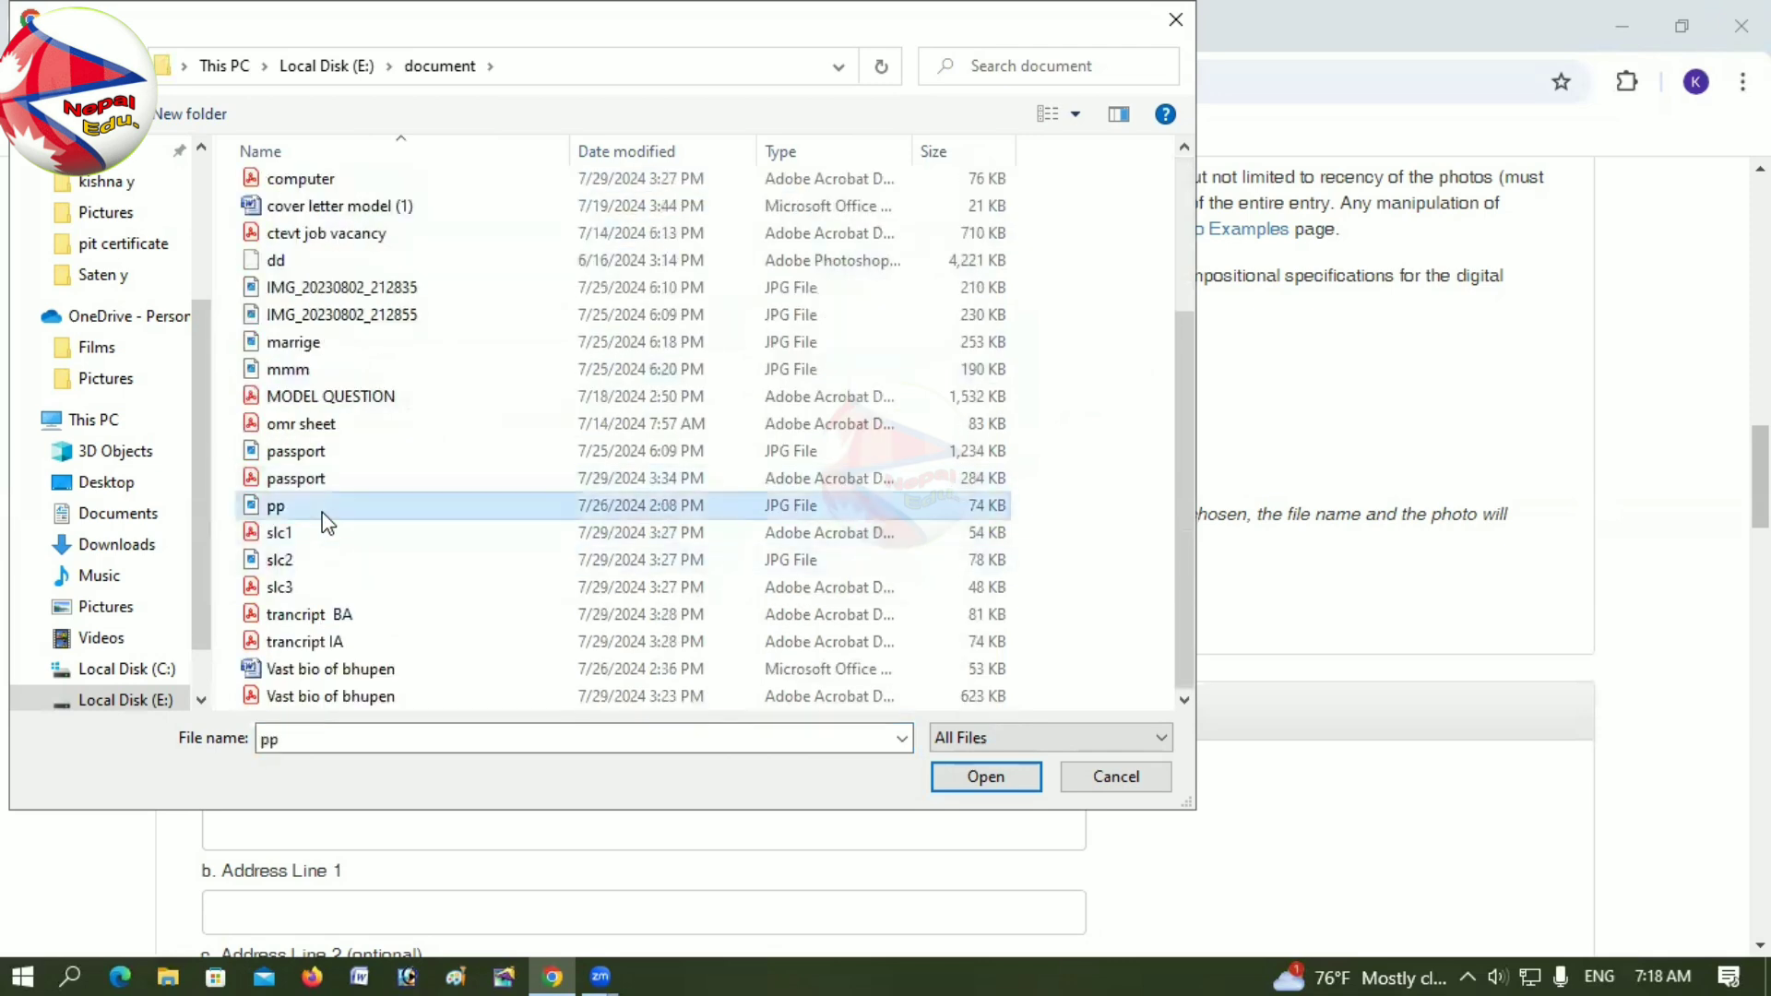
left_click(981, 777)
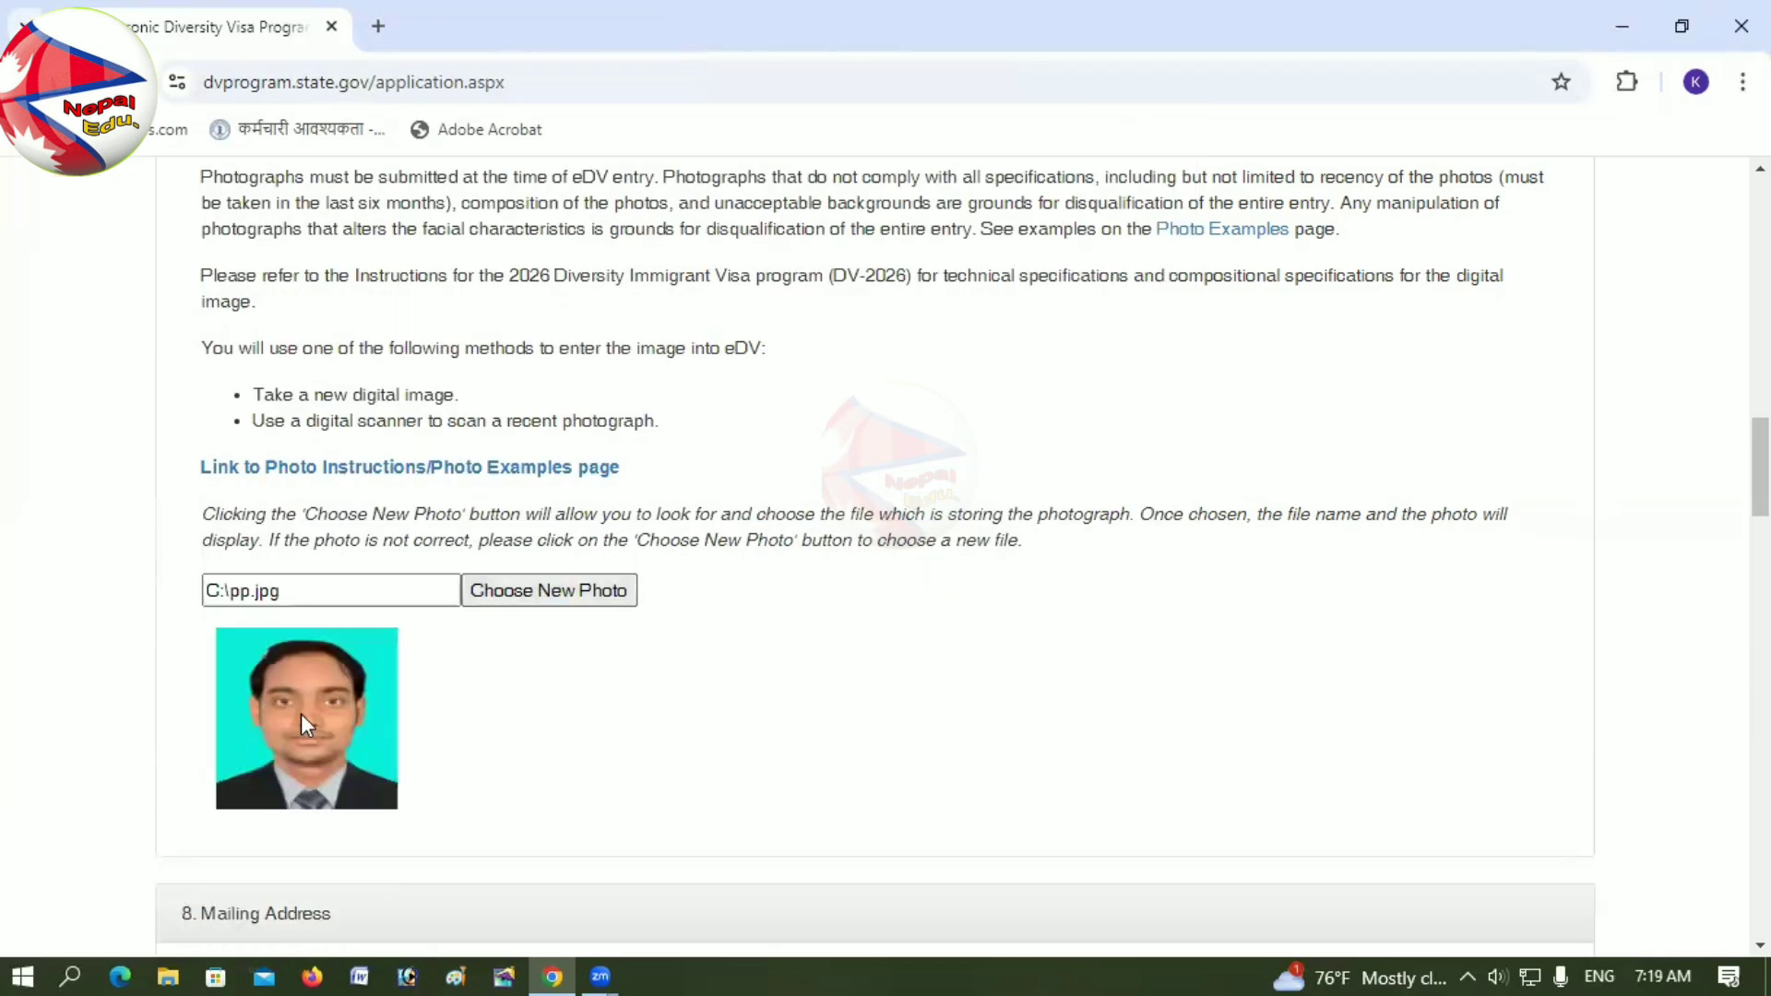
Step: Enter the entrant's street address in Address Line 1
scroll(365, 698, "down", 2)
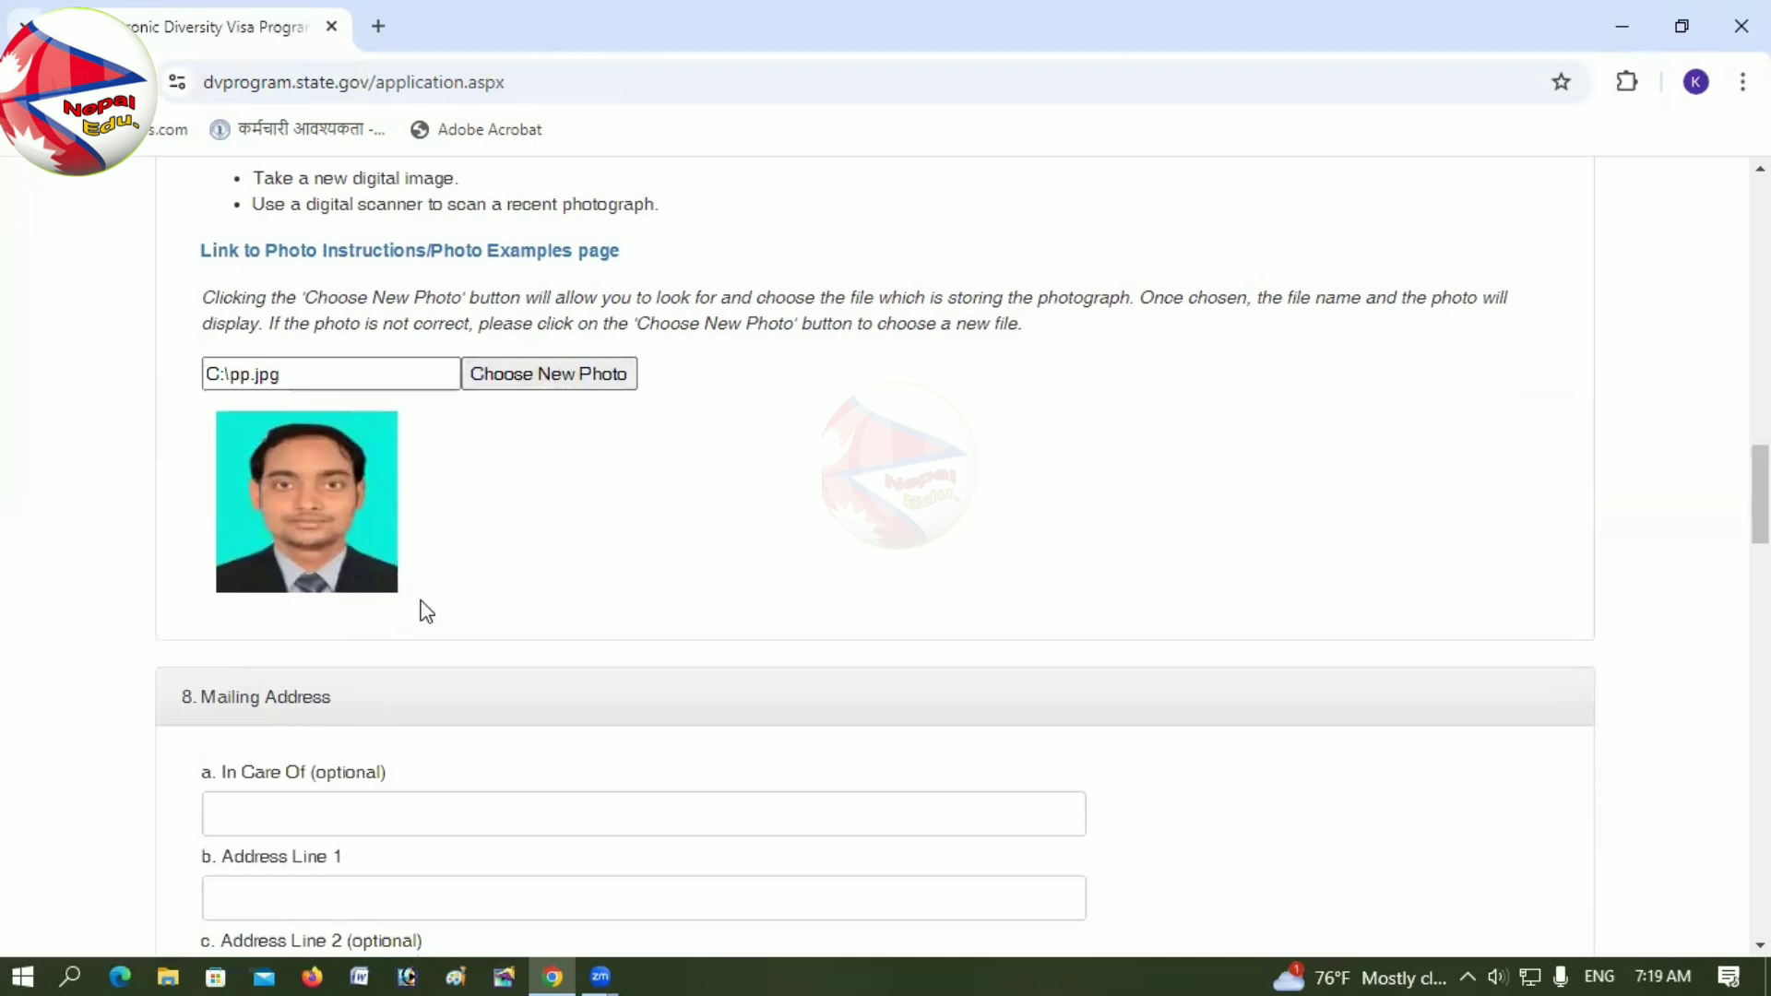
scroll(424, 611, "down", 2)
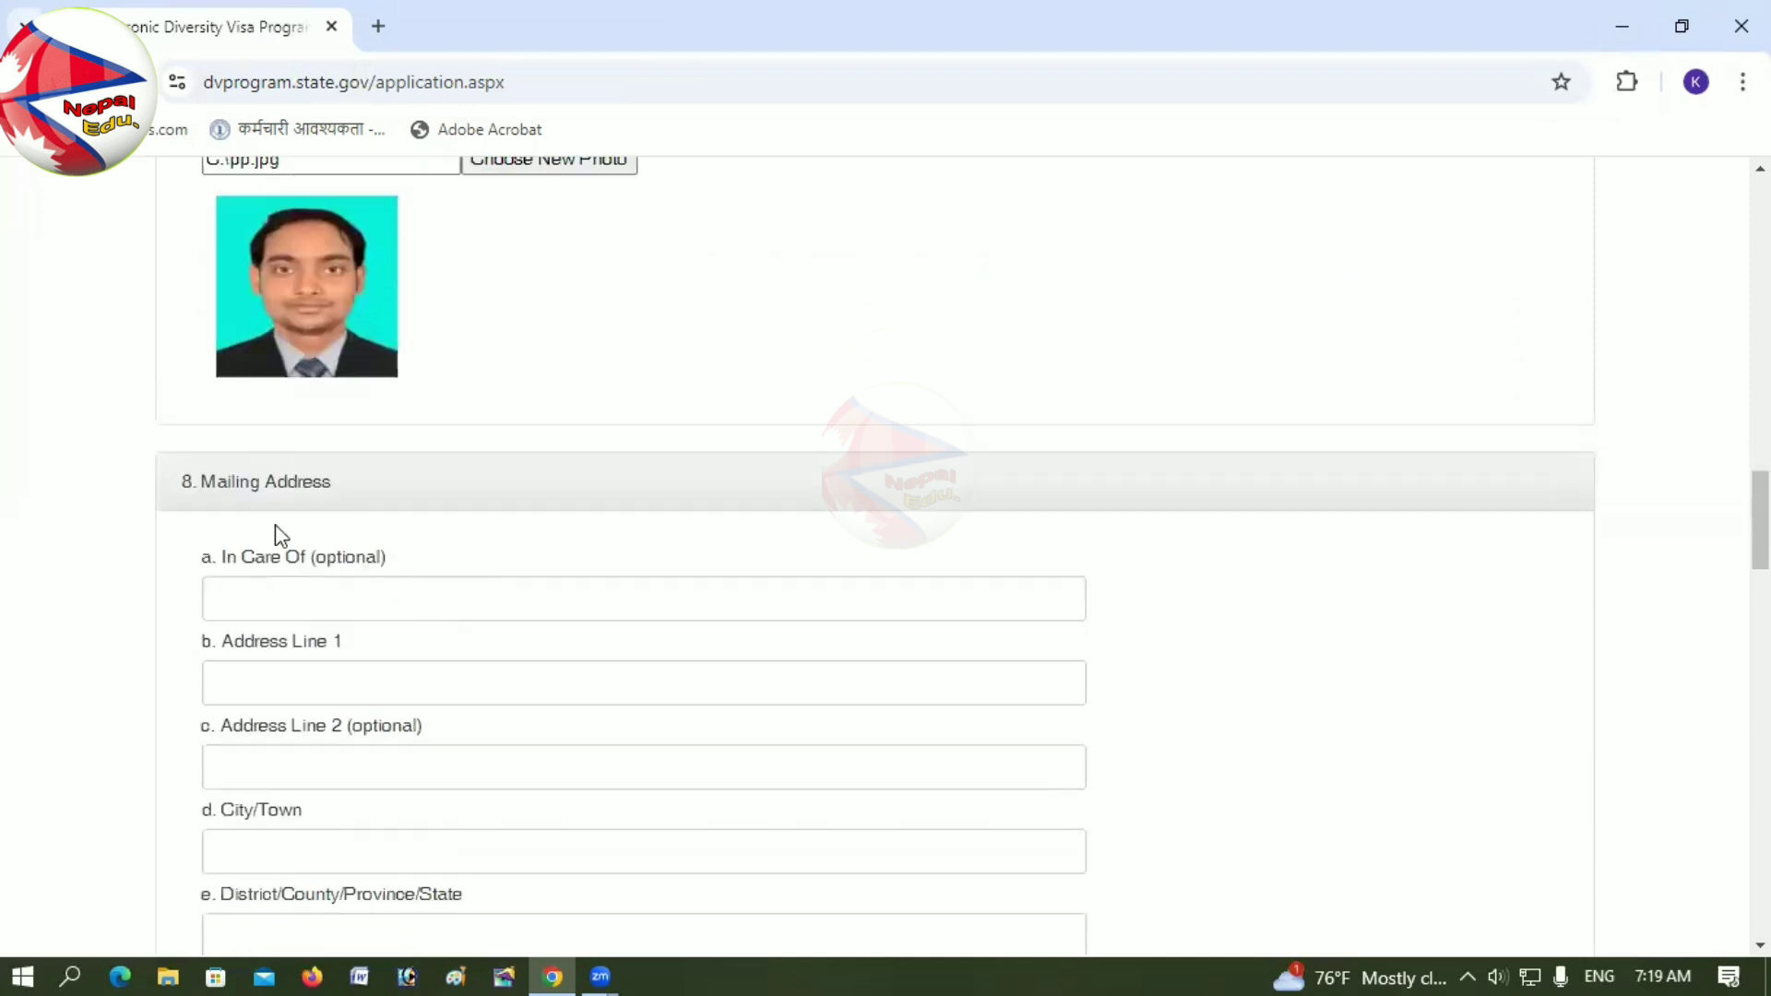
left_click(278, 606)
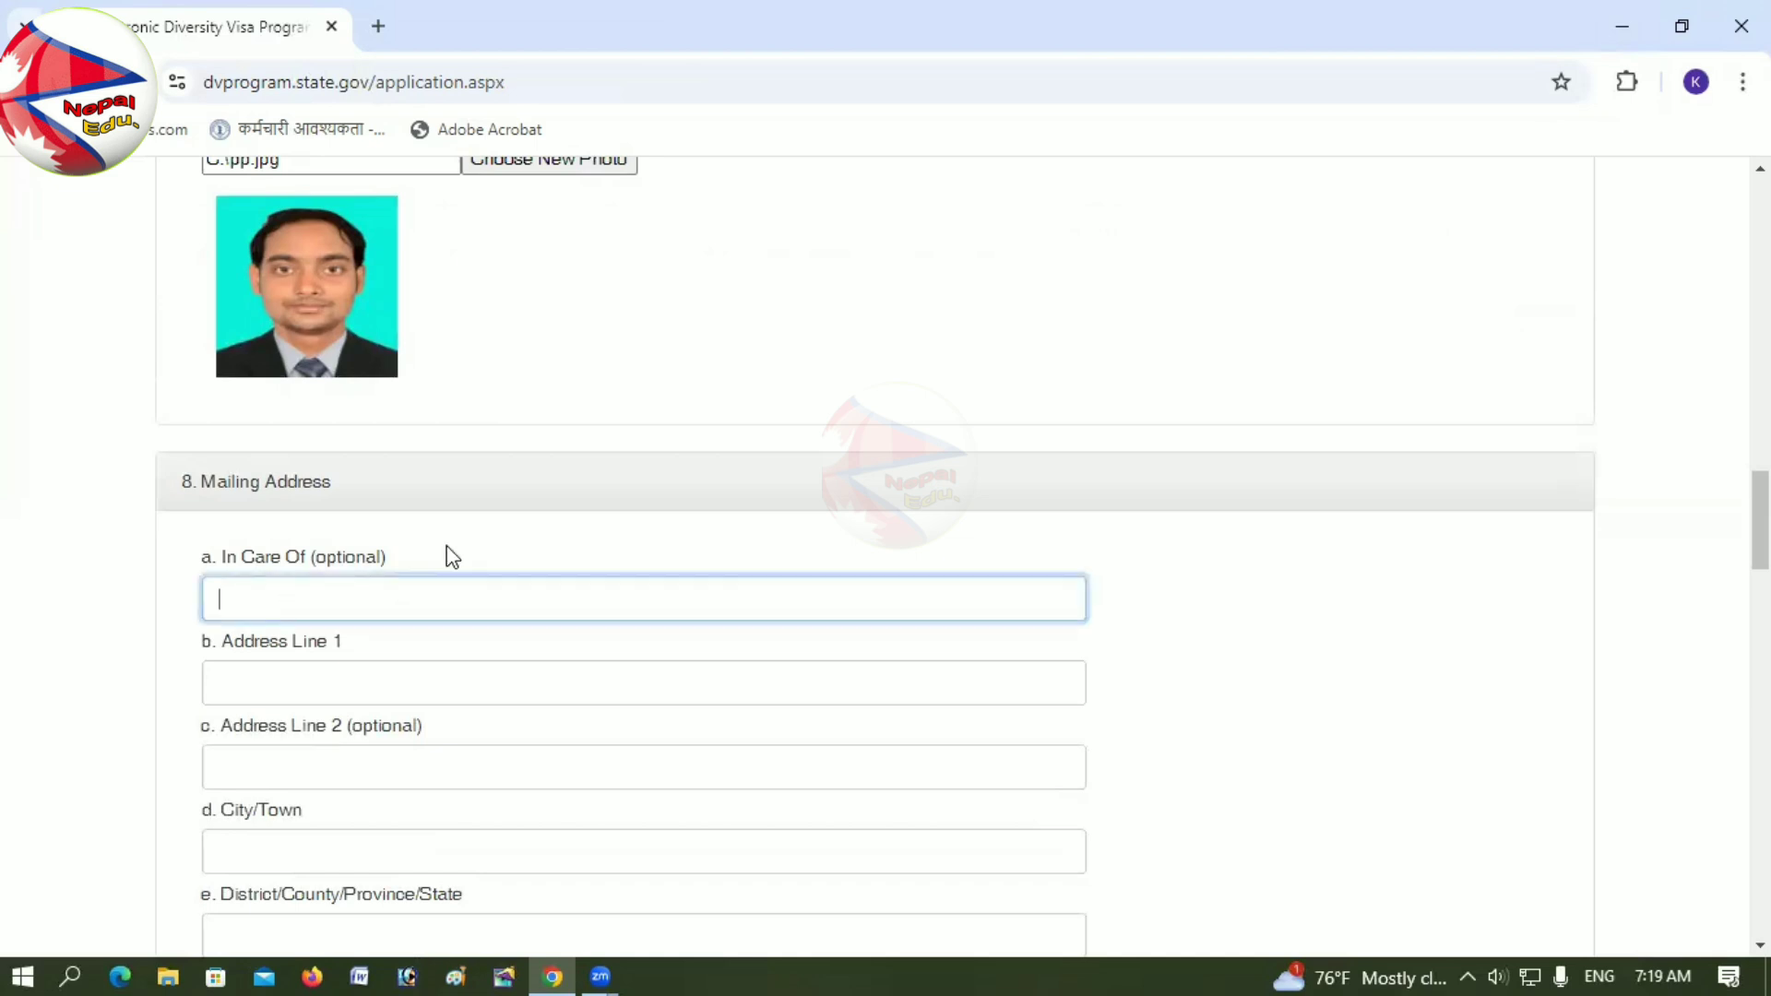
left_click(288, 461)
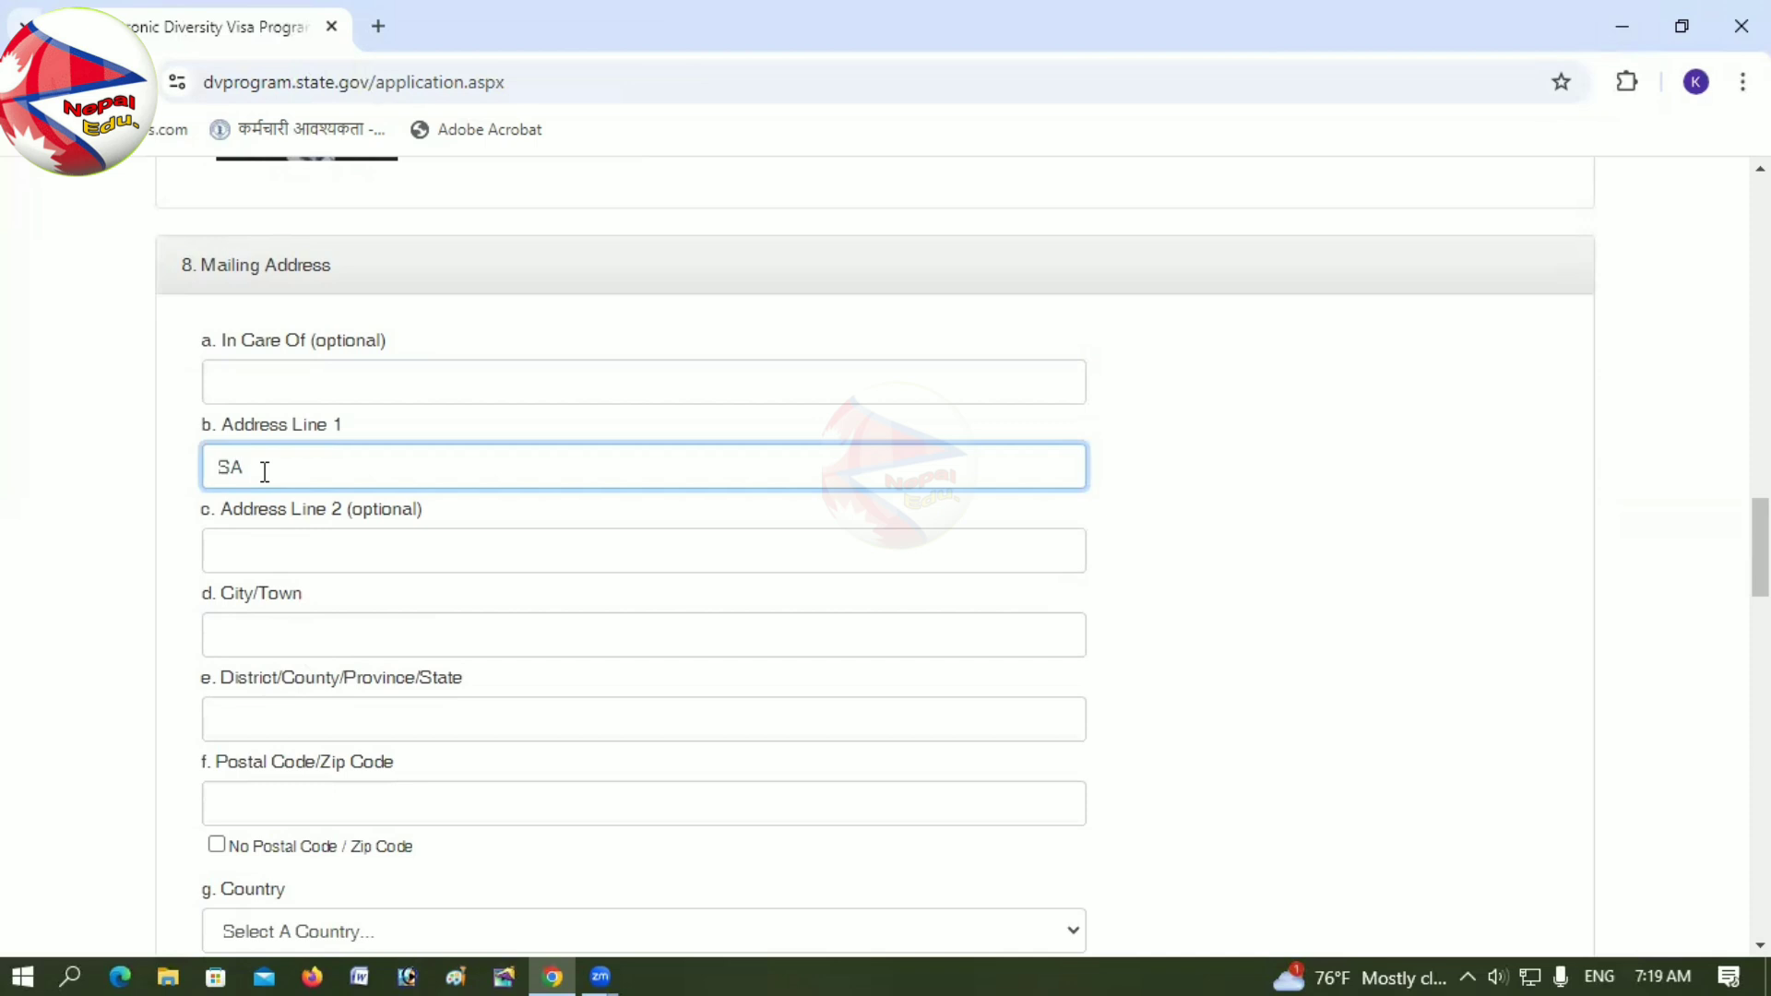
type("SA")
key("BackSpace")
key("BackSpace")
Step: Fill in the mailing address's city/town and district, Saptari
left_click(300, 637)
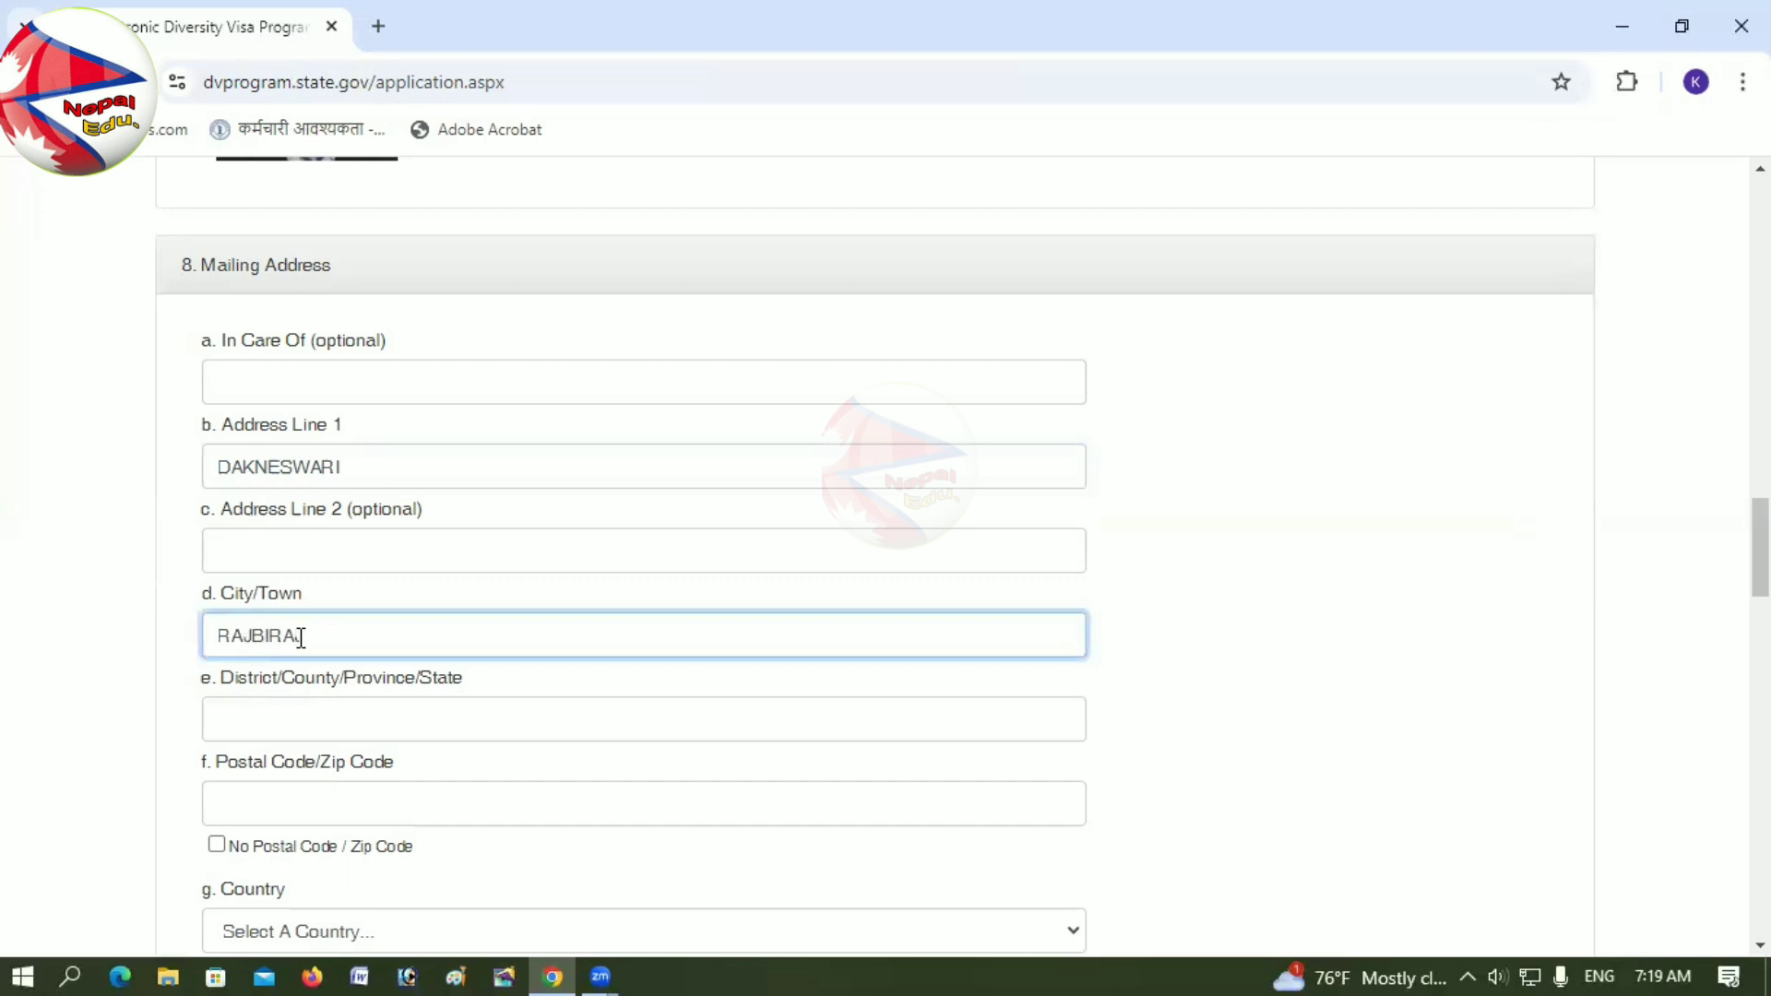
type("RAJBIRAJ")
left_click(313, 723)
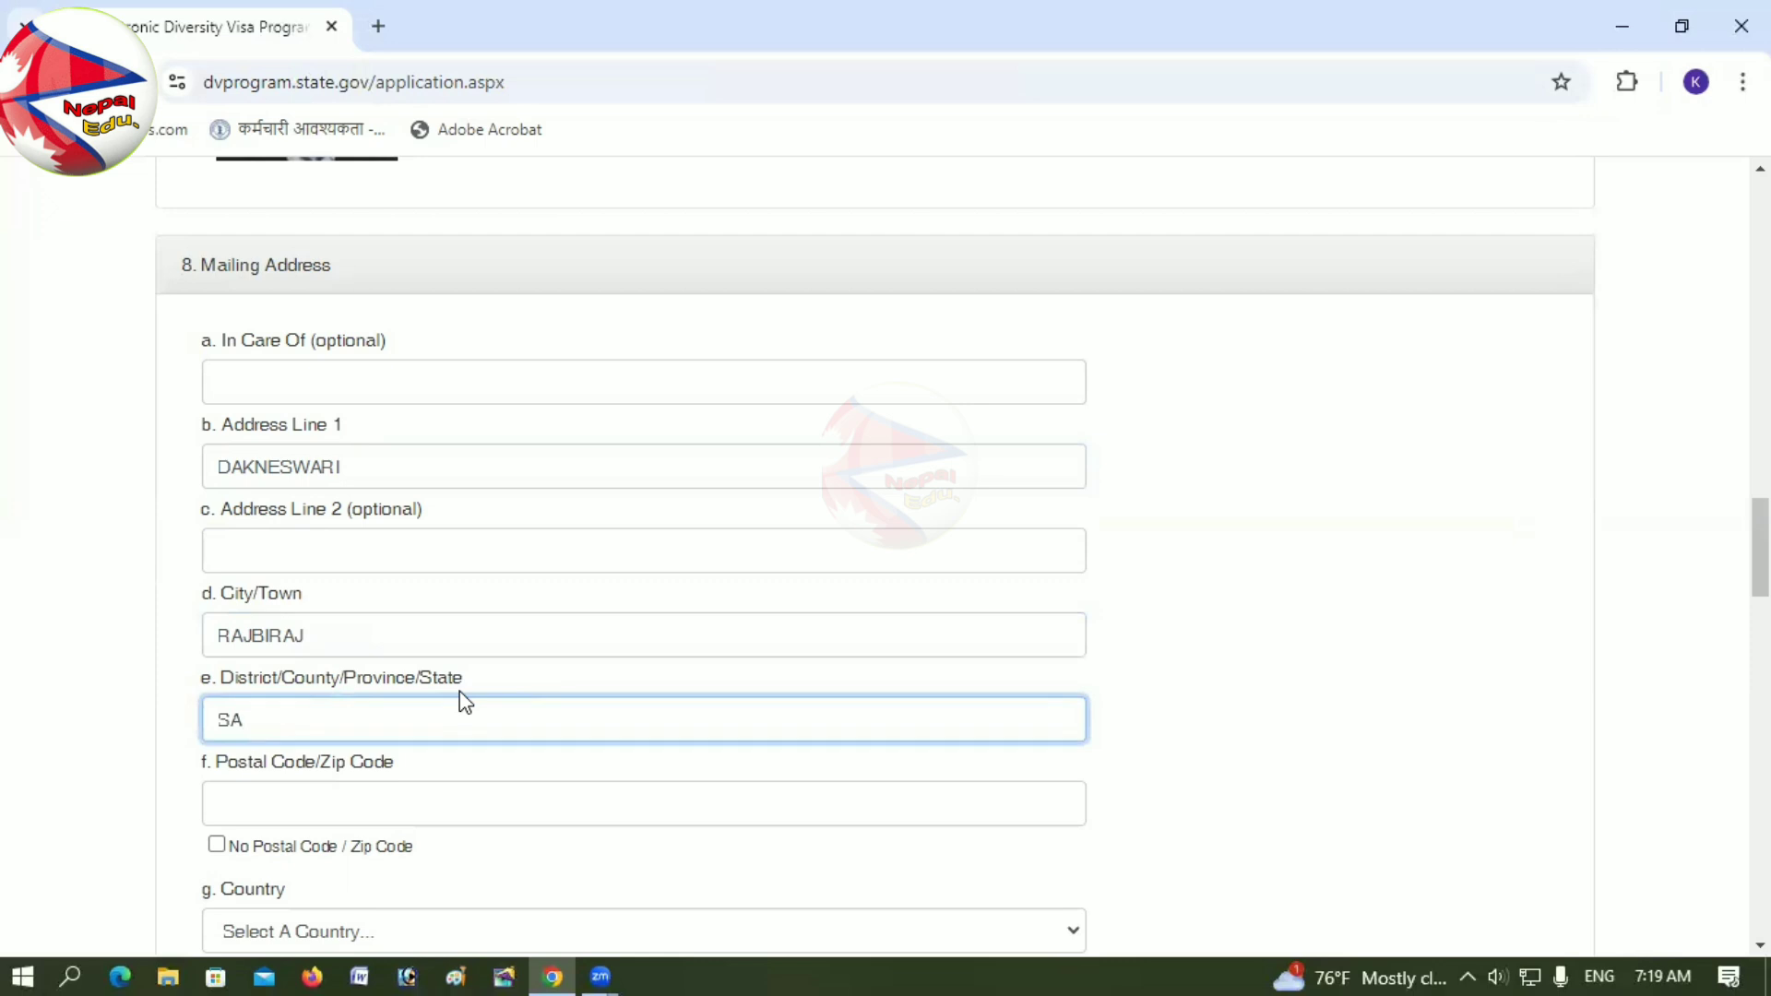
type("SAPTARI")
left_click(376, 814)
scroll(378, 803, "down", 2)
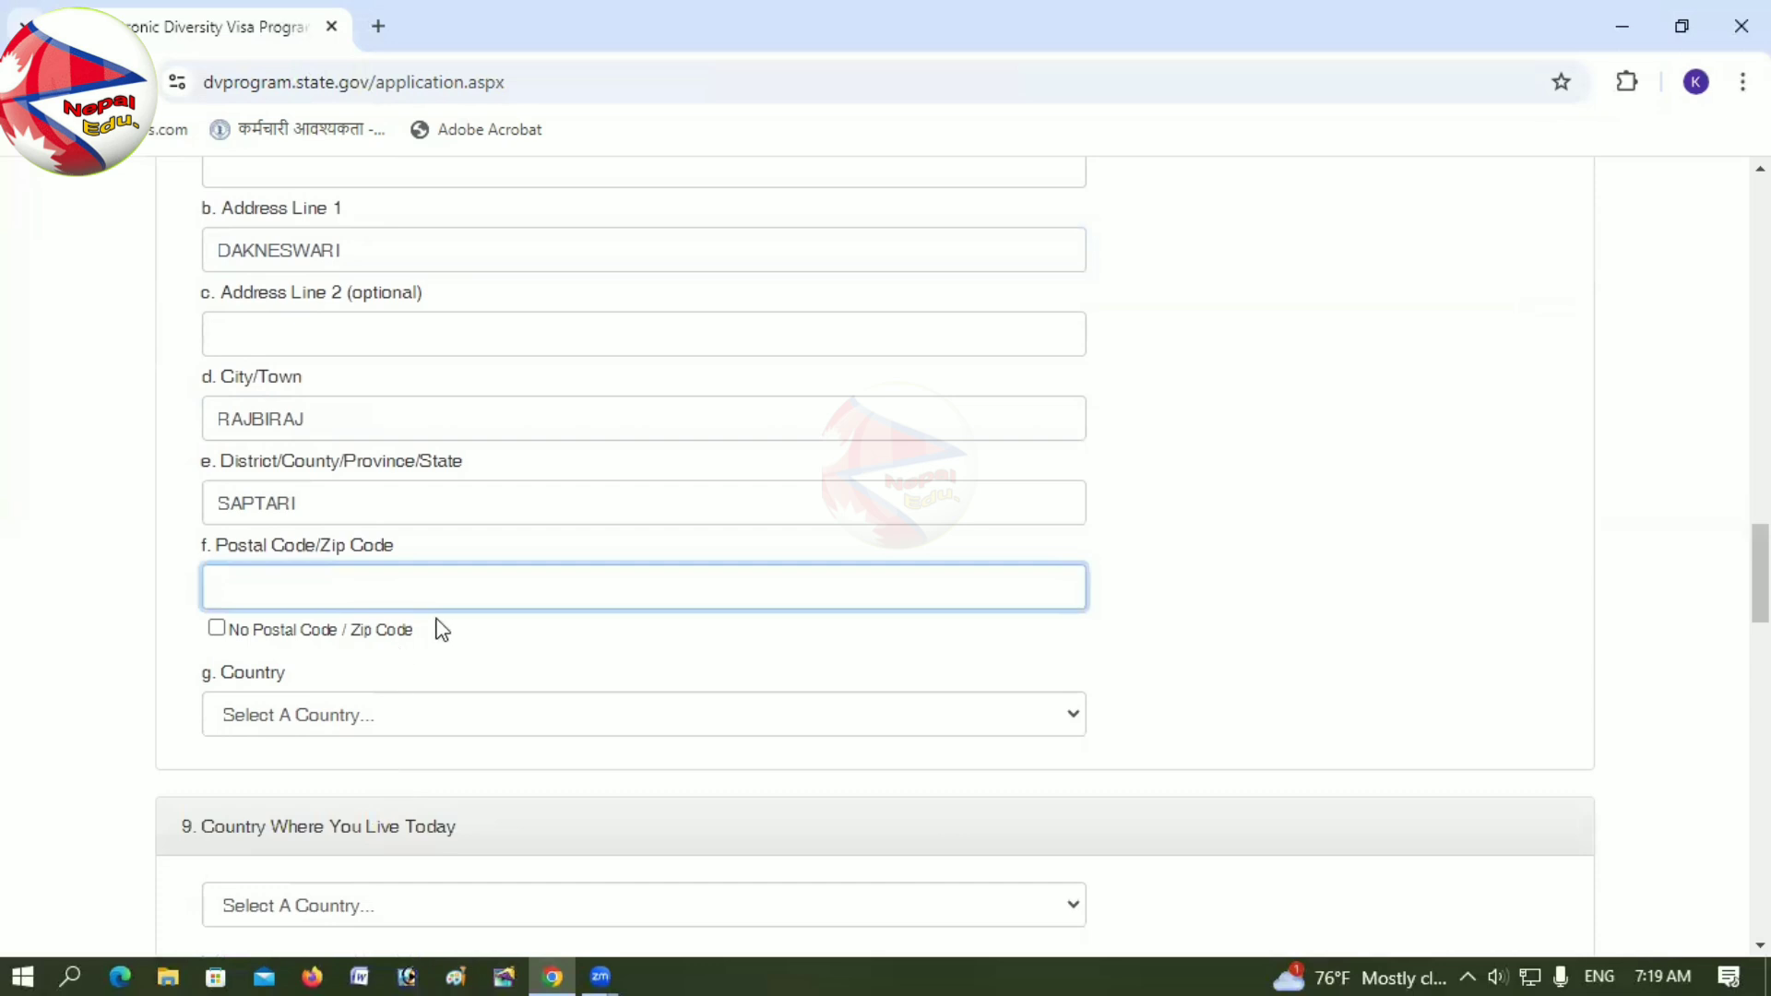
Step: Search Google in a new tab for the postal code of Saptari
left_click(379, 26)
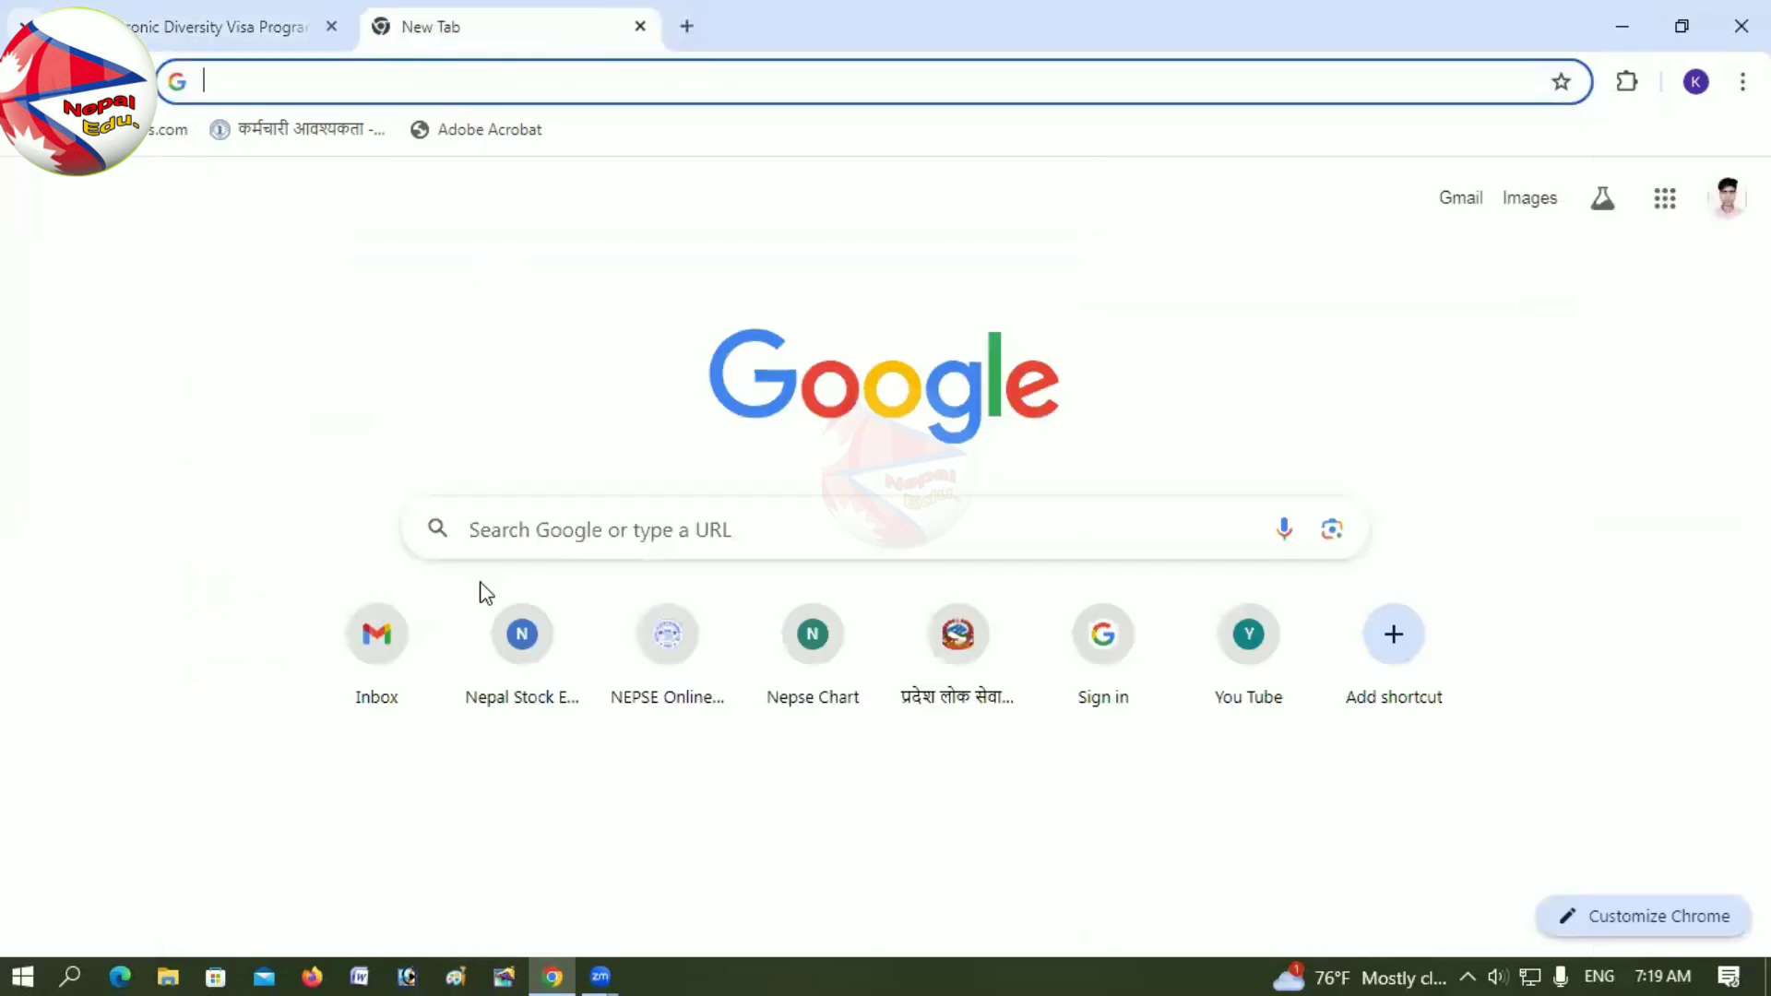
type("POS")
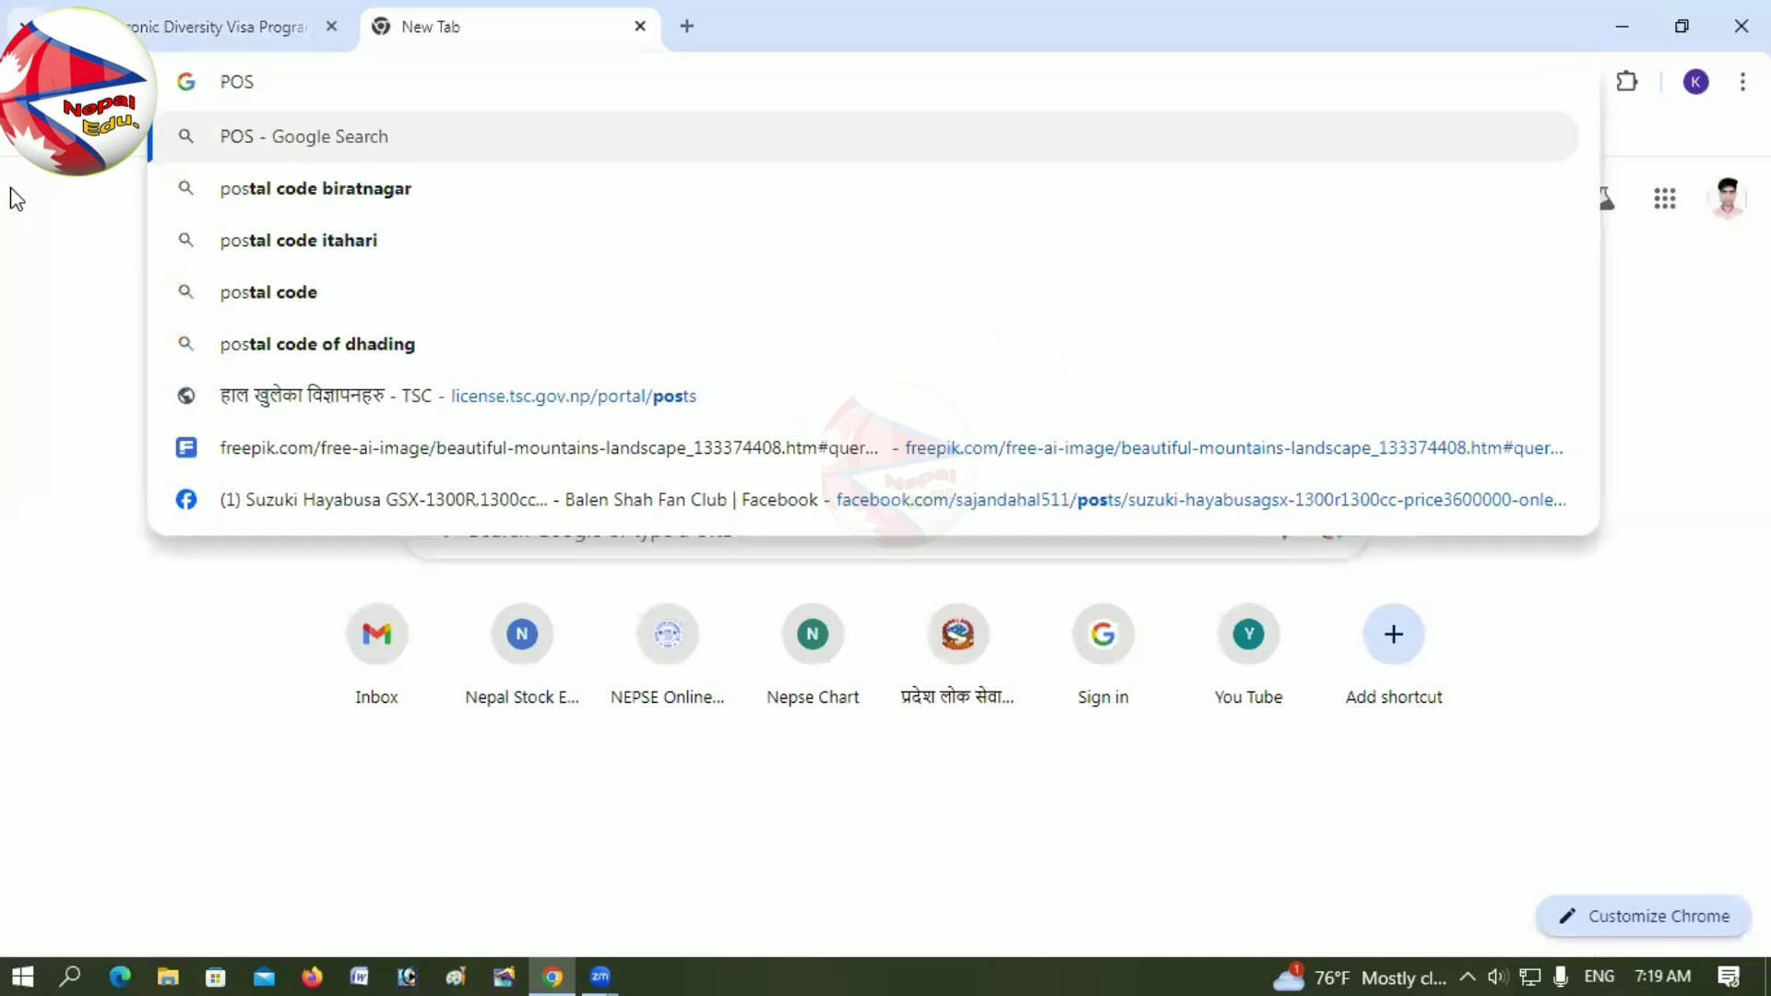
type("TAL K")
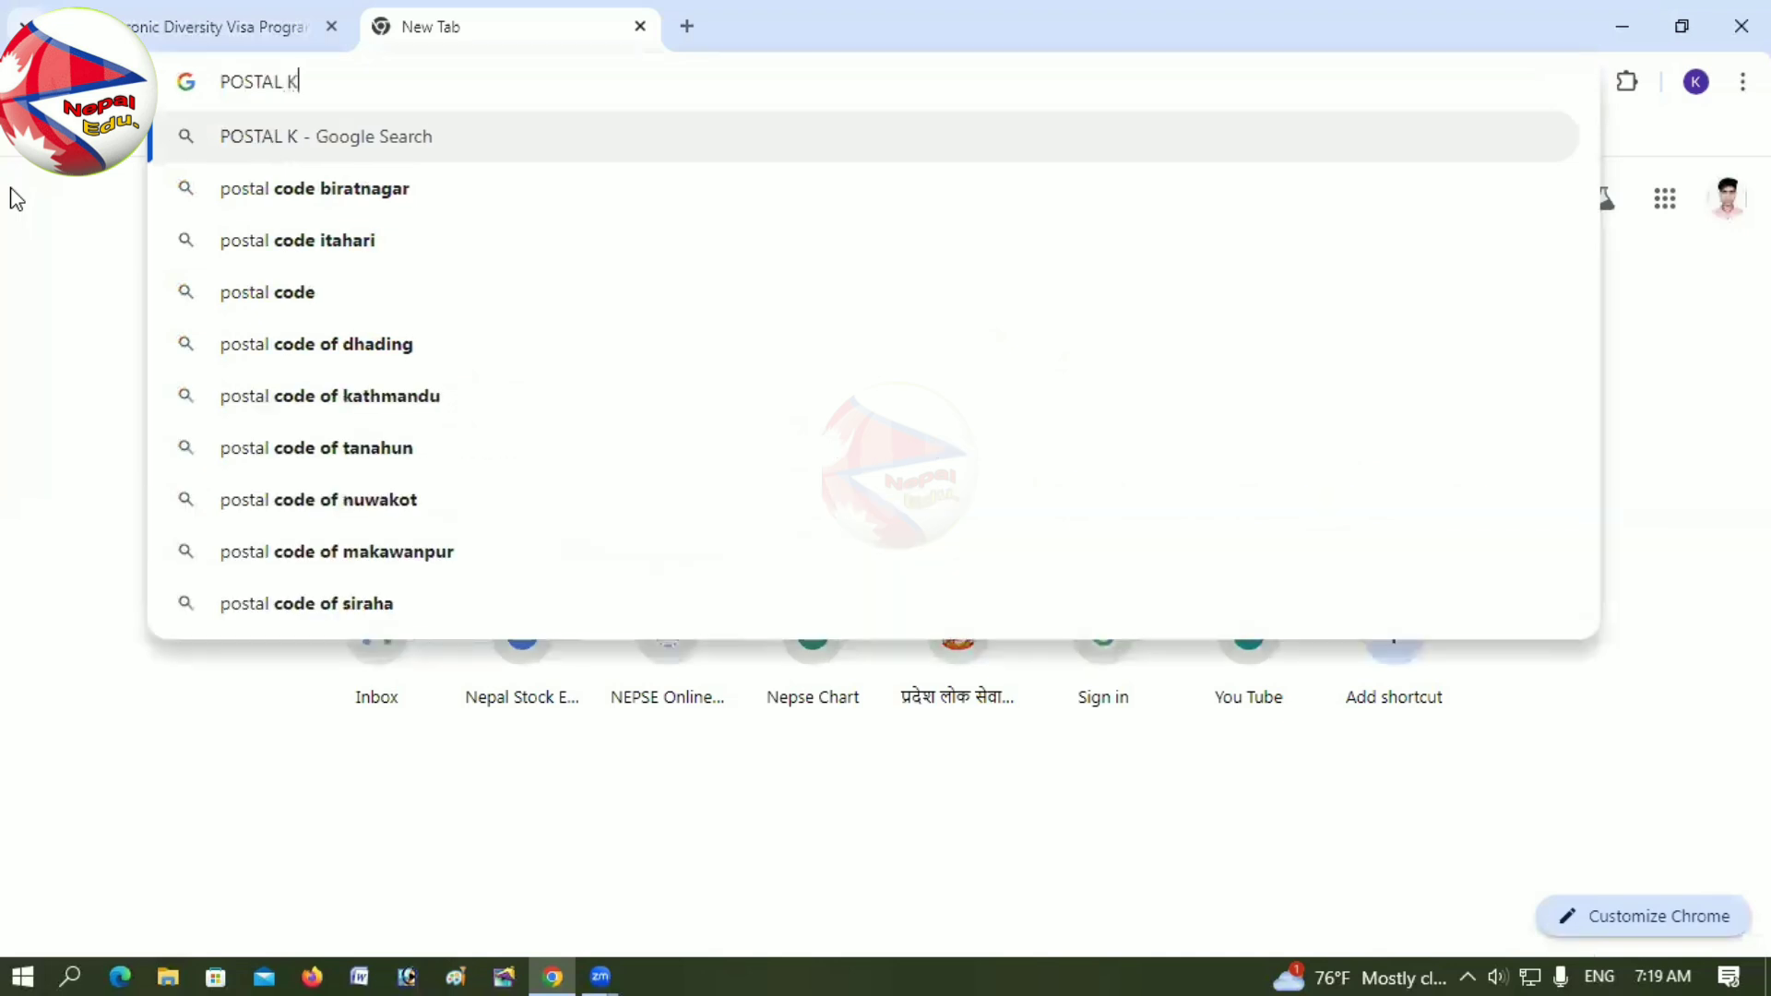
key("BackSpace")
type("C")
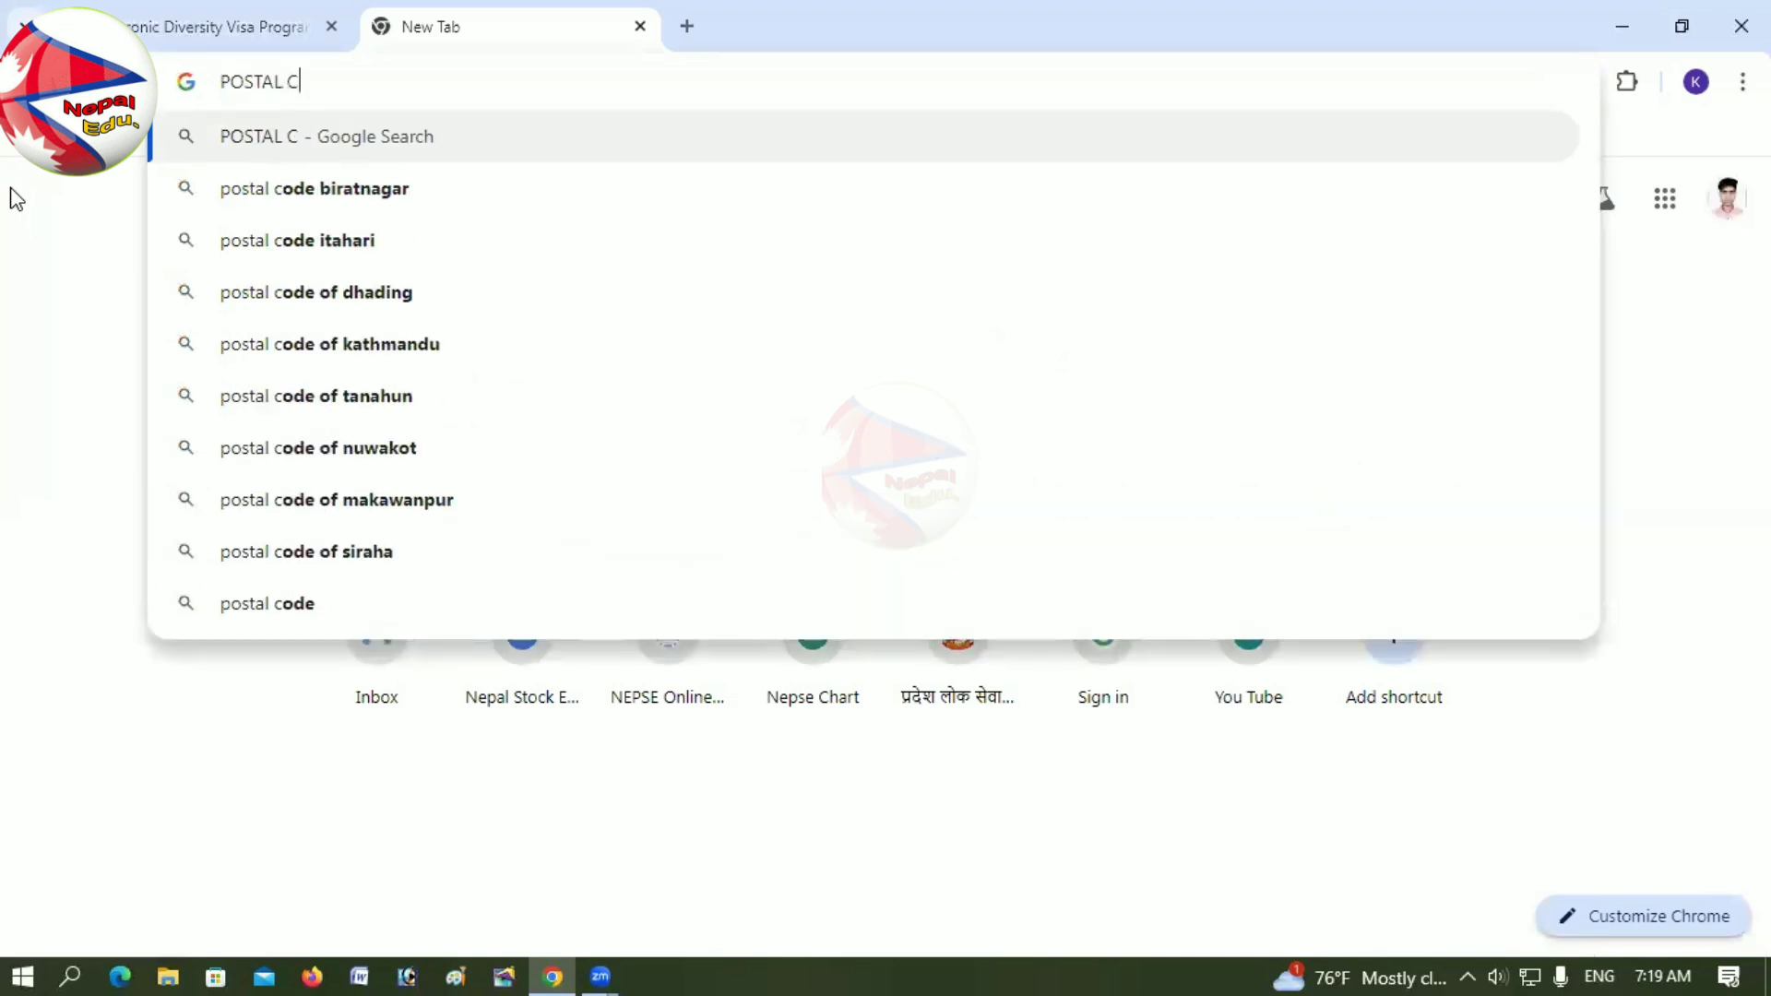
type("OD")
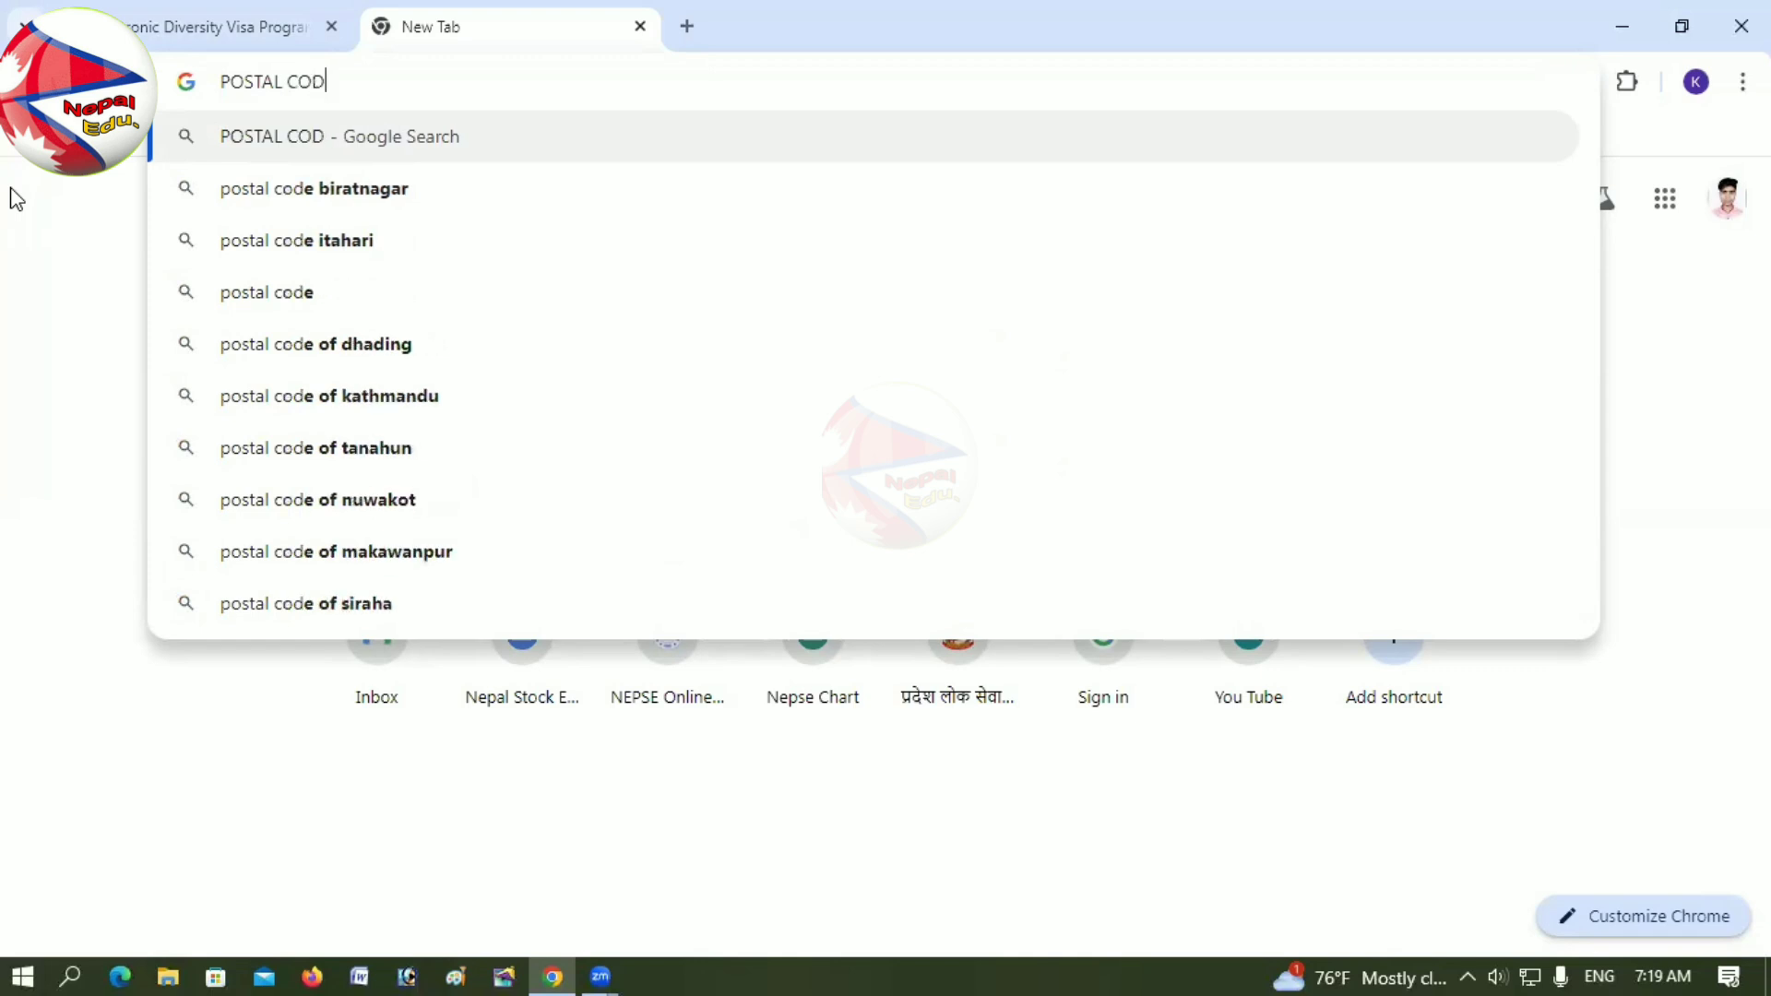
type("E OFE SA")
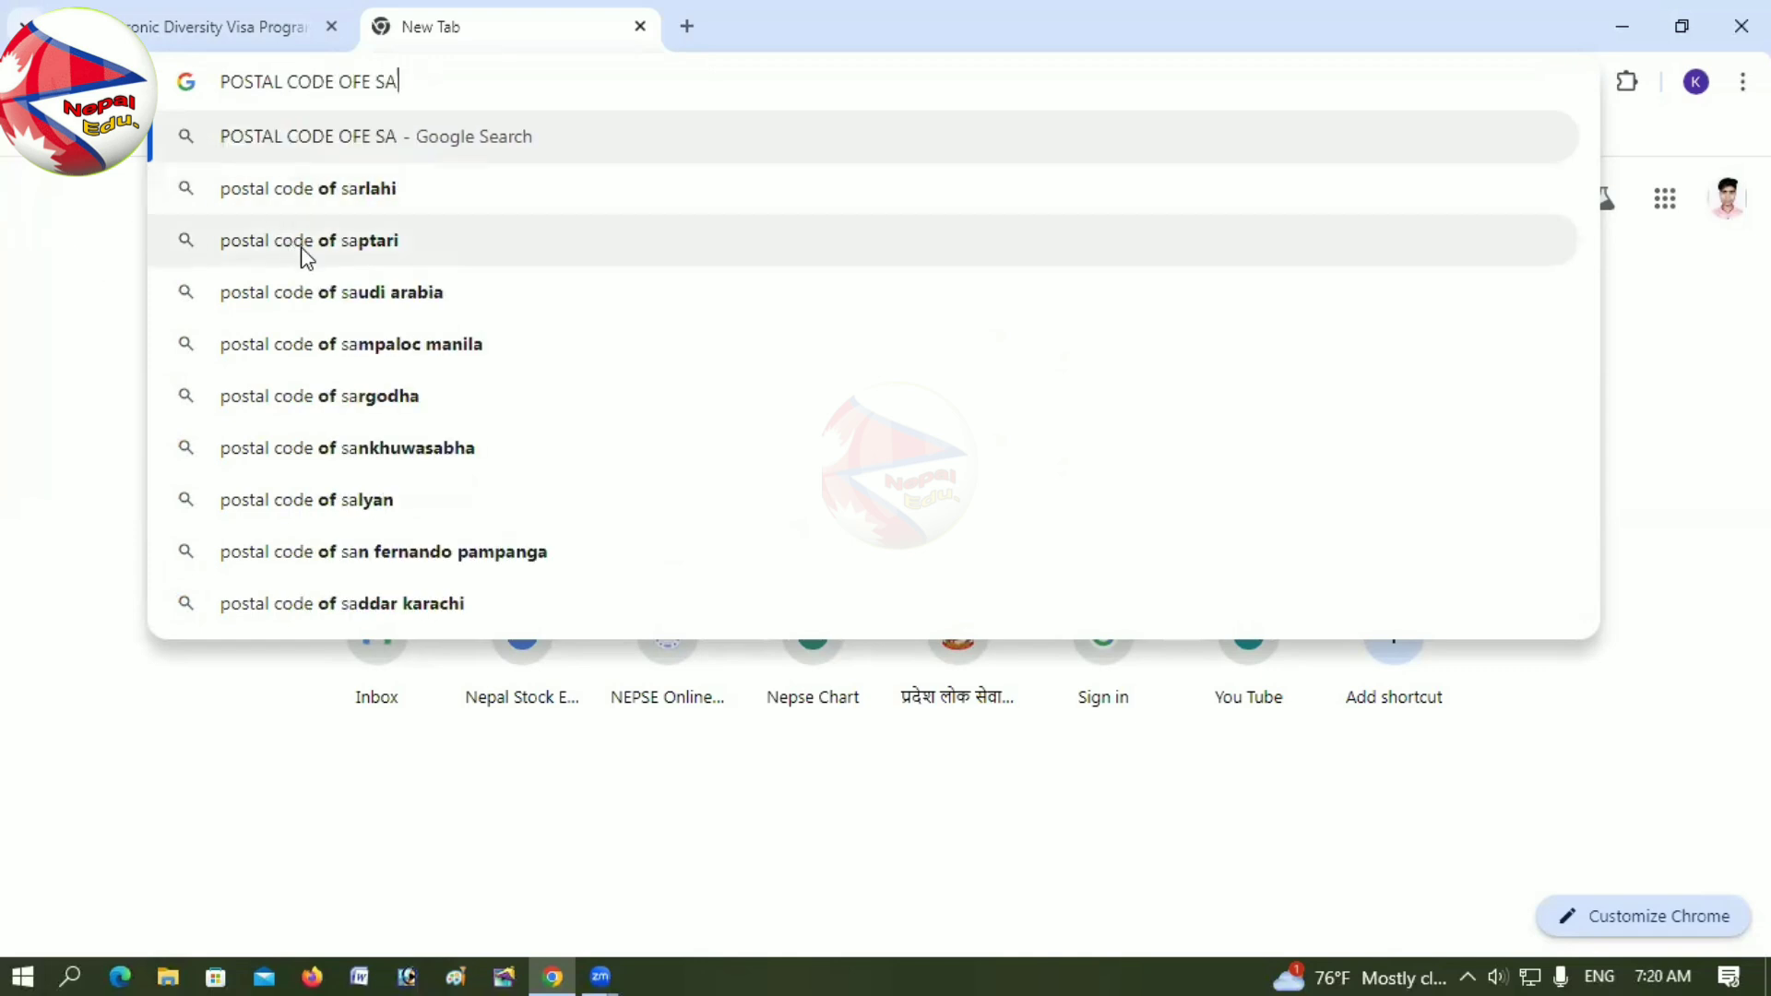
left_click(304, 247)
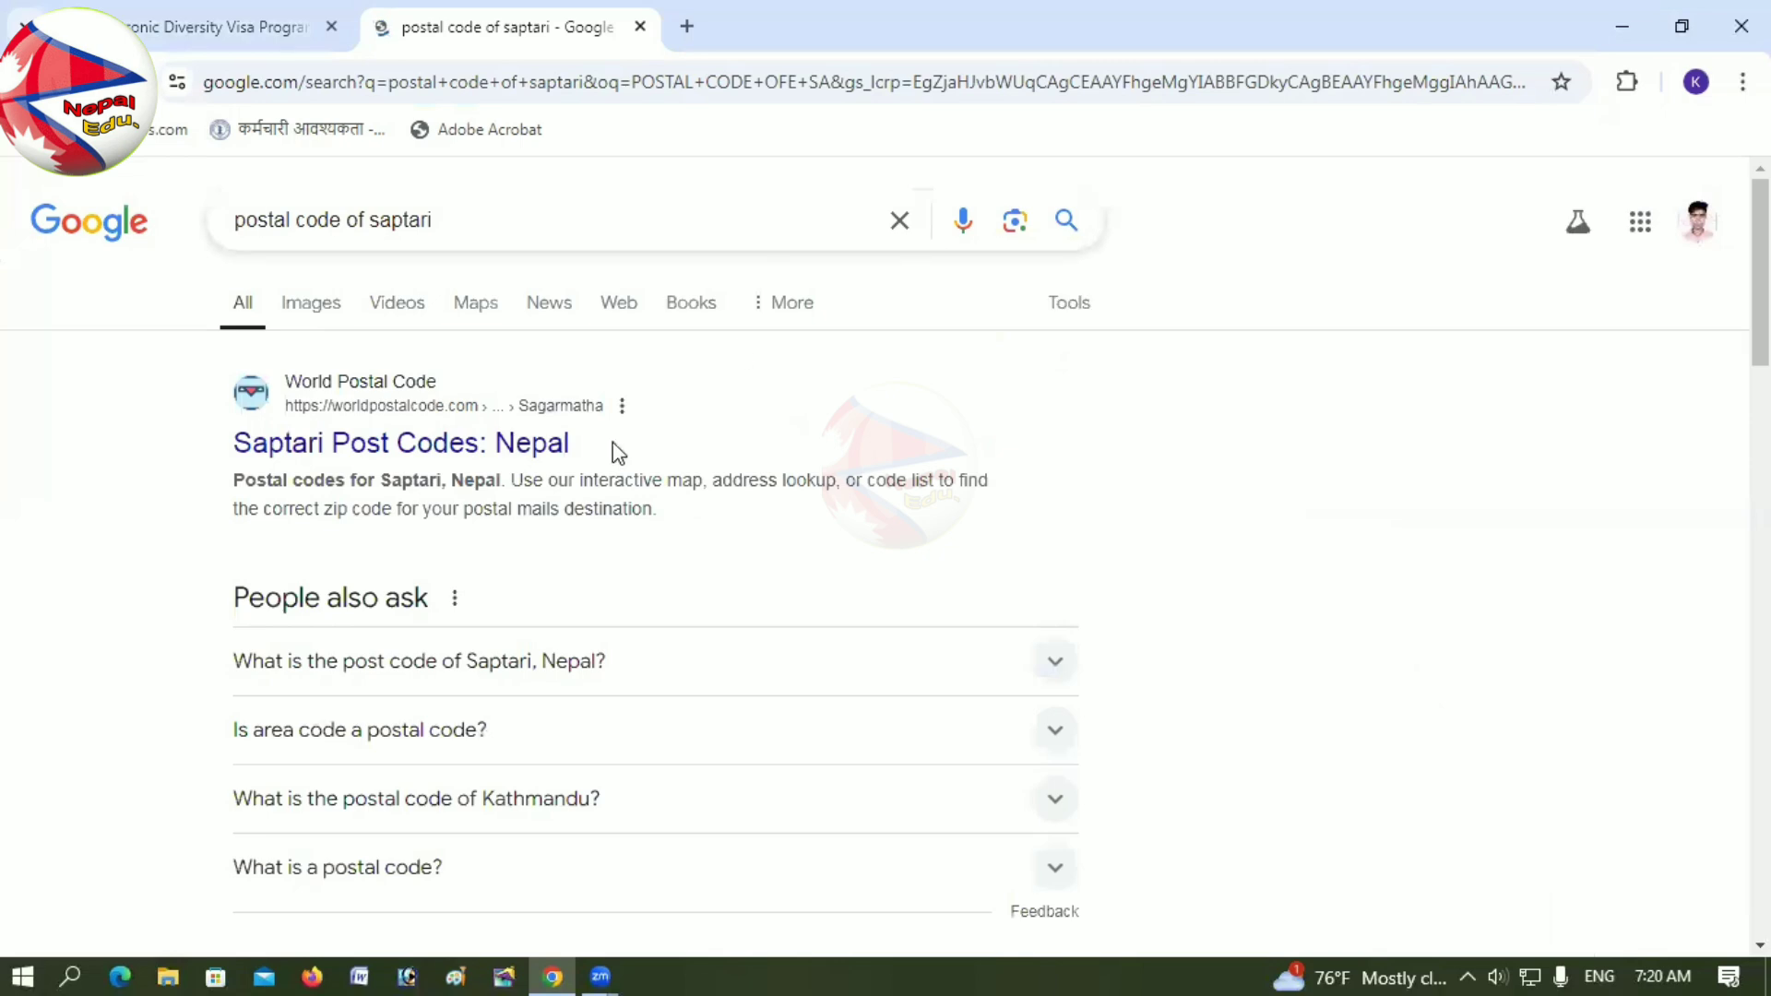
Step: Look up Saptari's postal code, 56400, on World Postal Code and return to the DV form
left_click(446, 456)
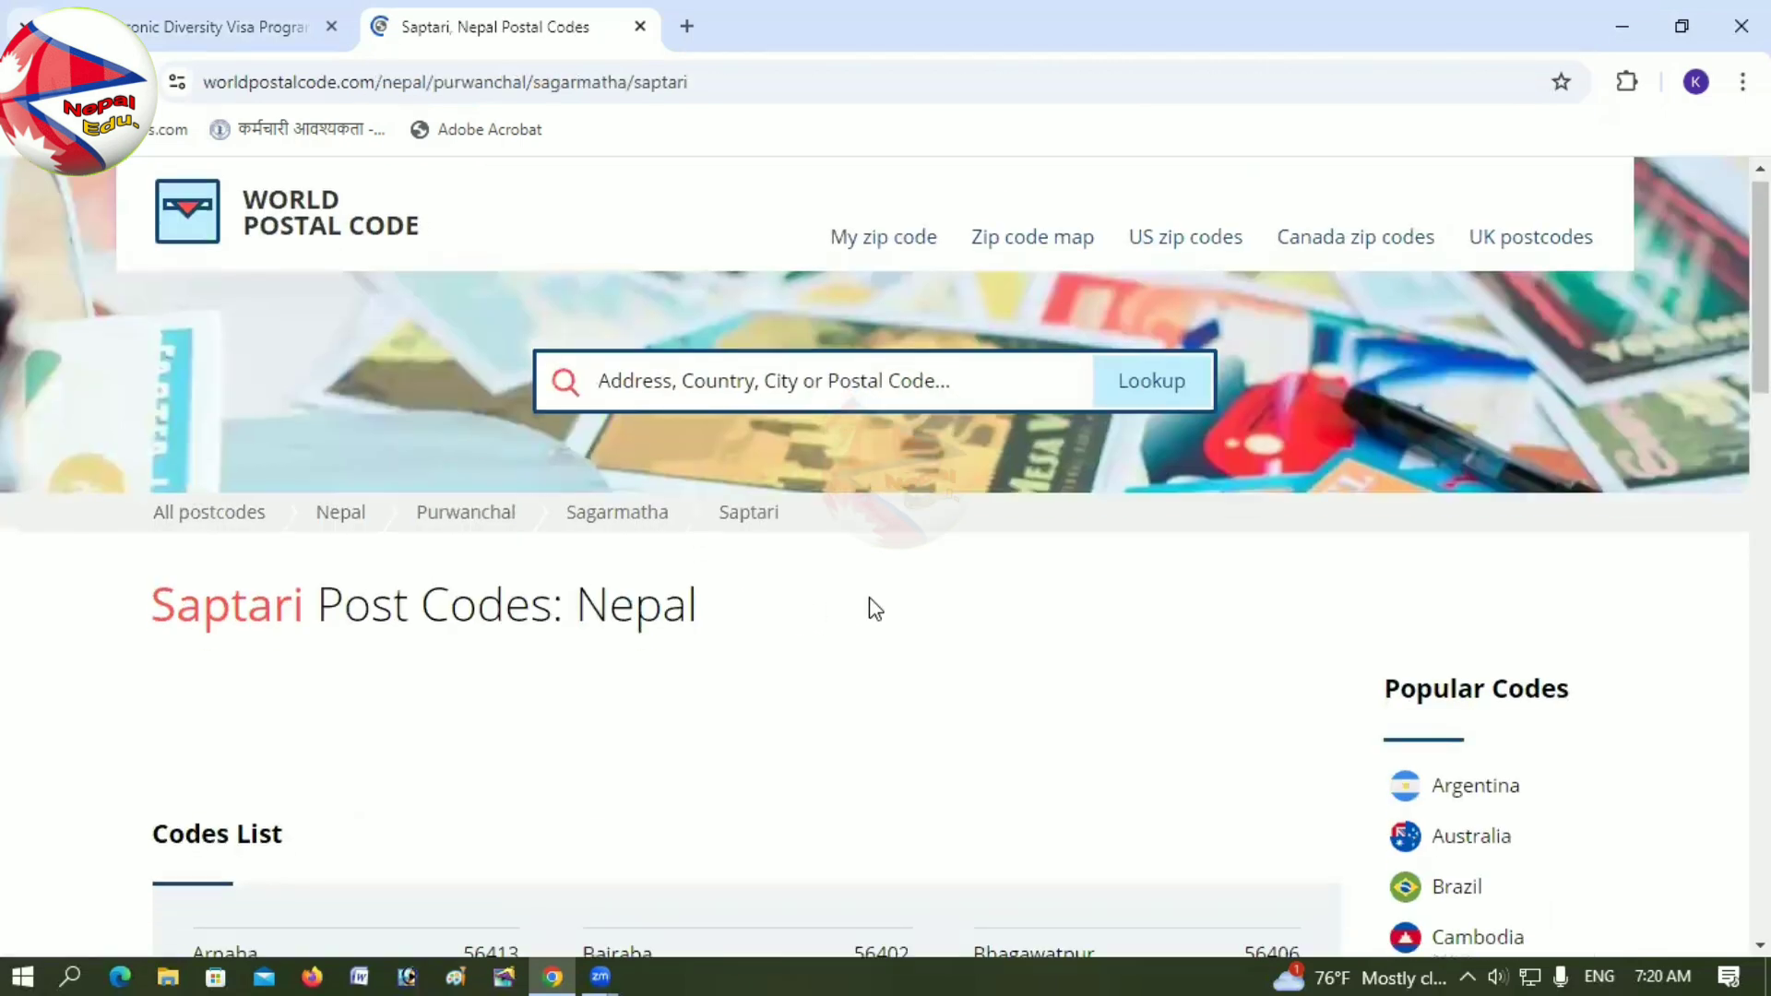
scroll(875, 609, "down", 5)
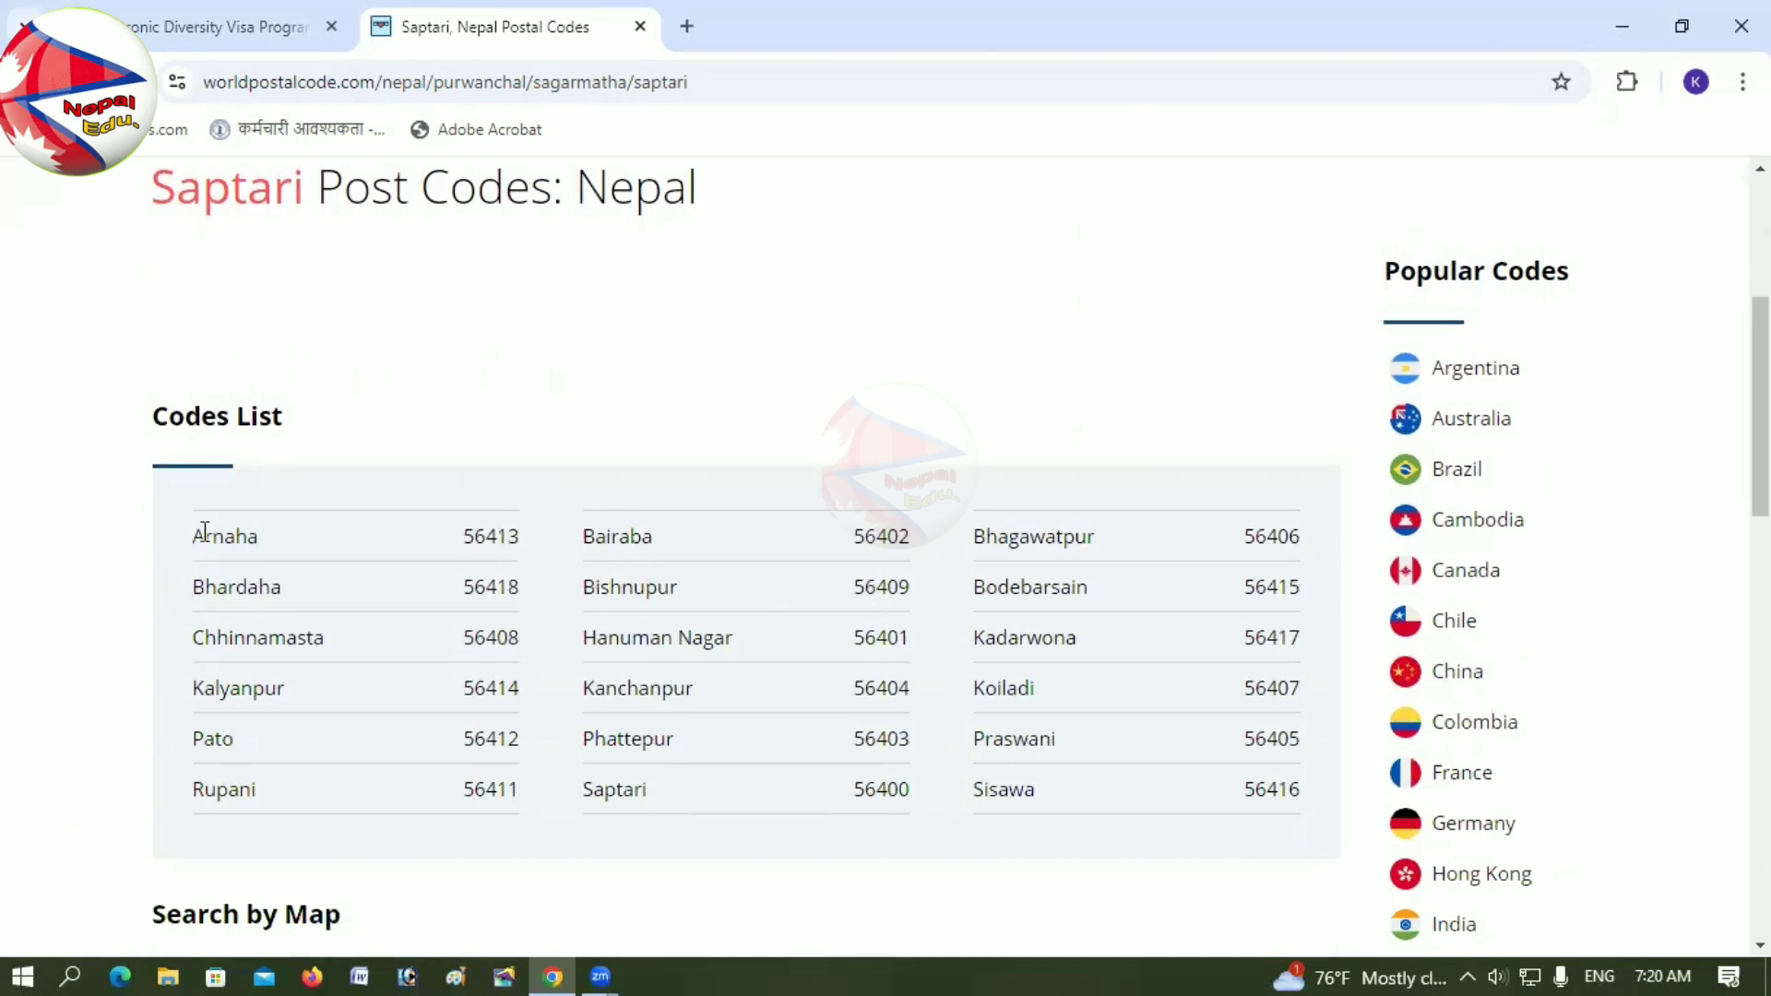
left_click_drag(457, 535, 510, 534)
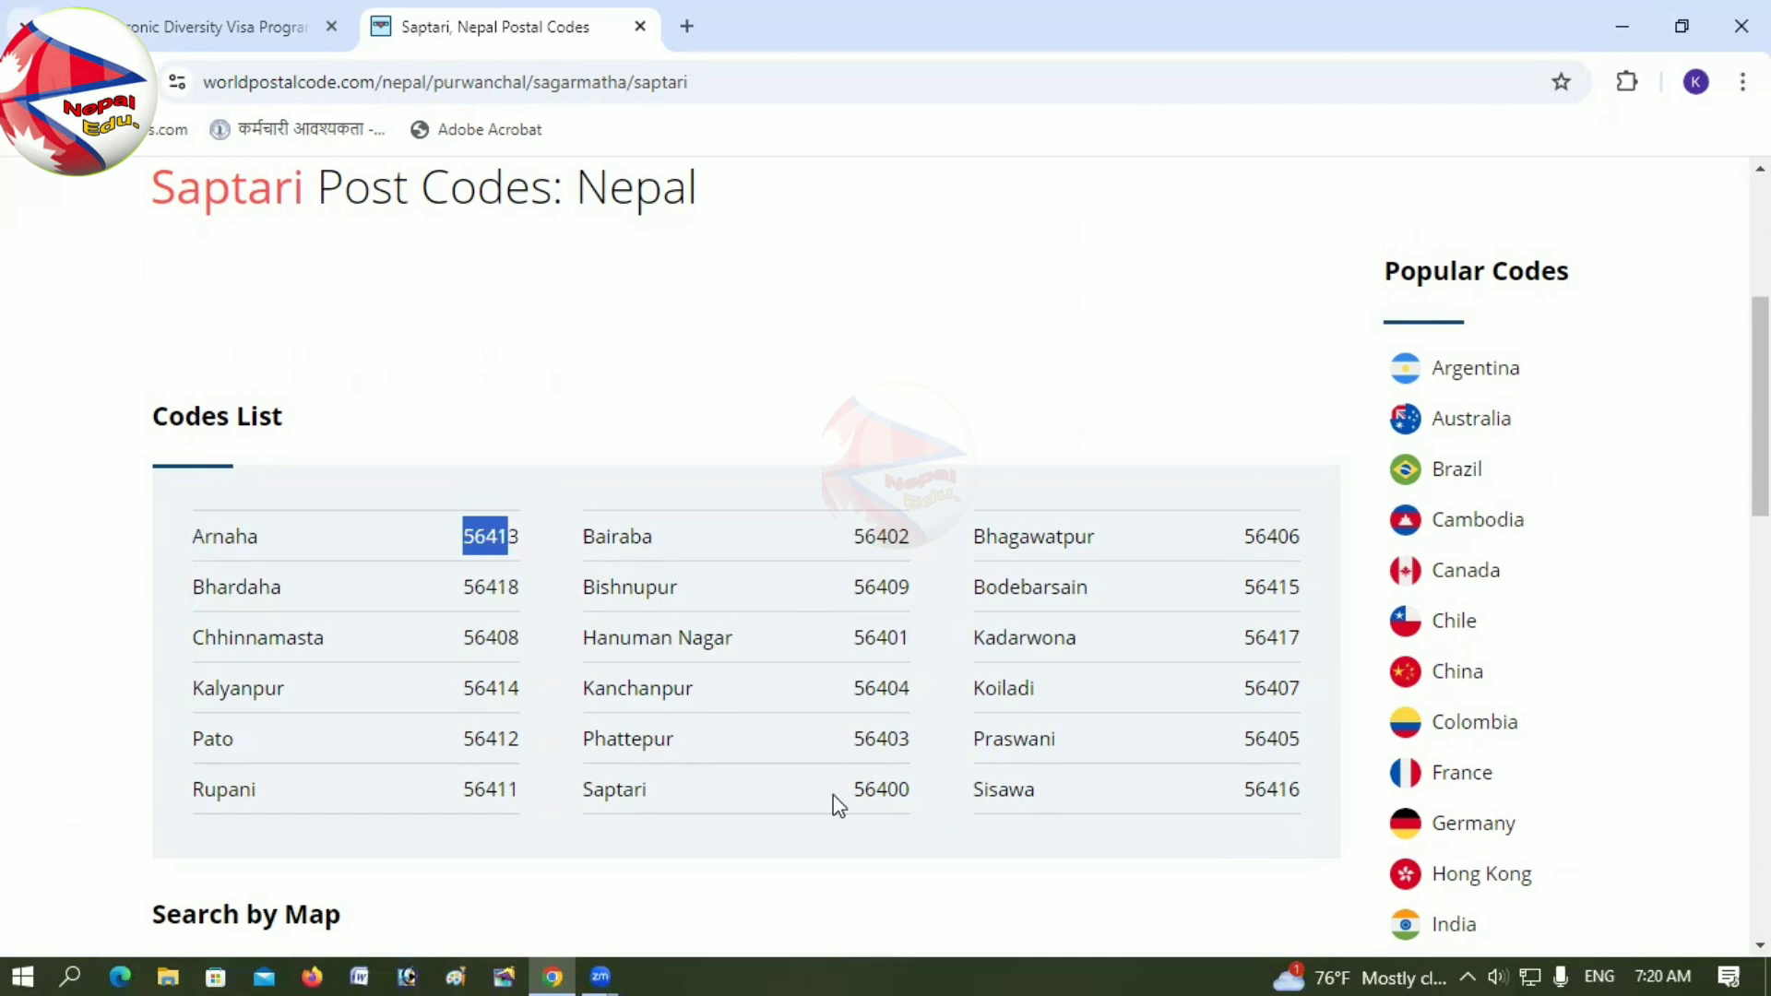
left_click_drag(854, 789, 911, 787)
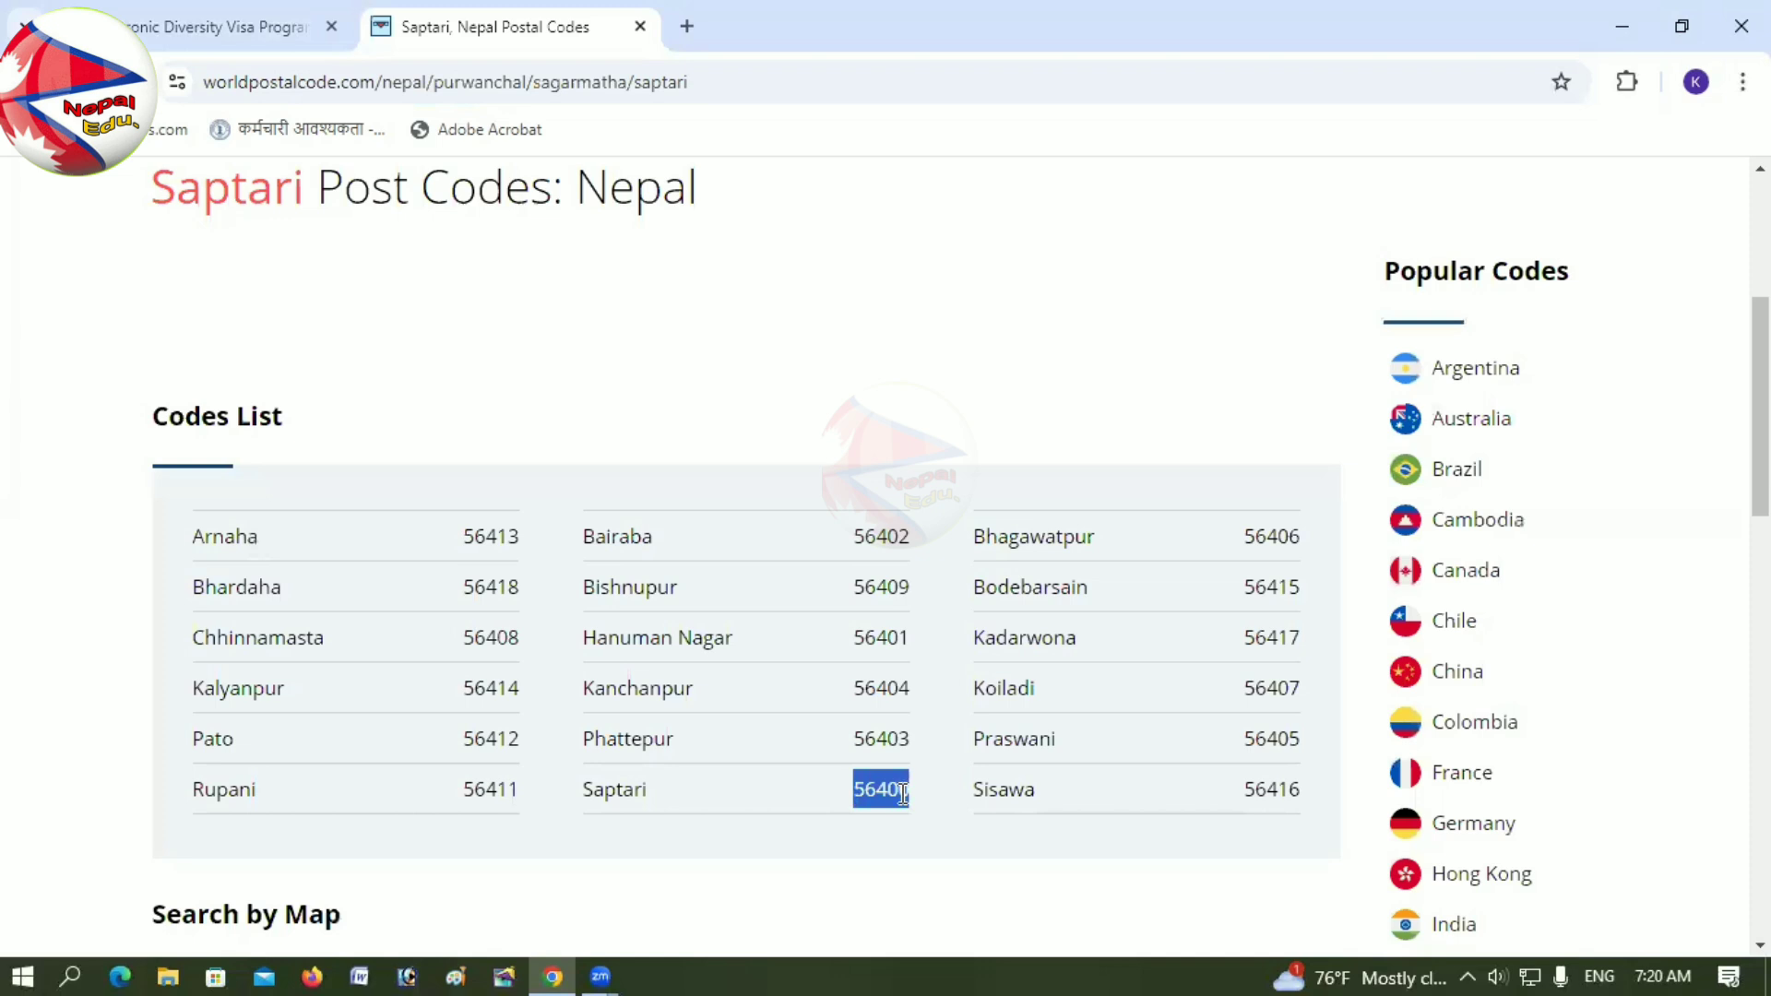
left_click(249, 30)
left_click(237, 600)
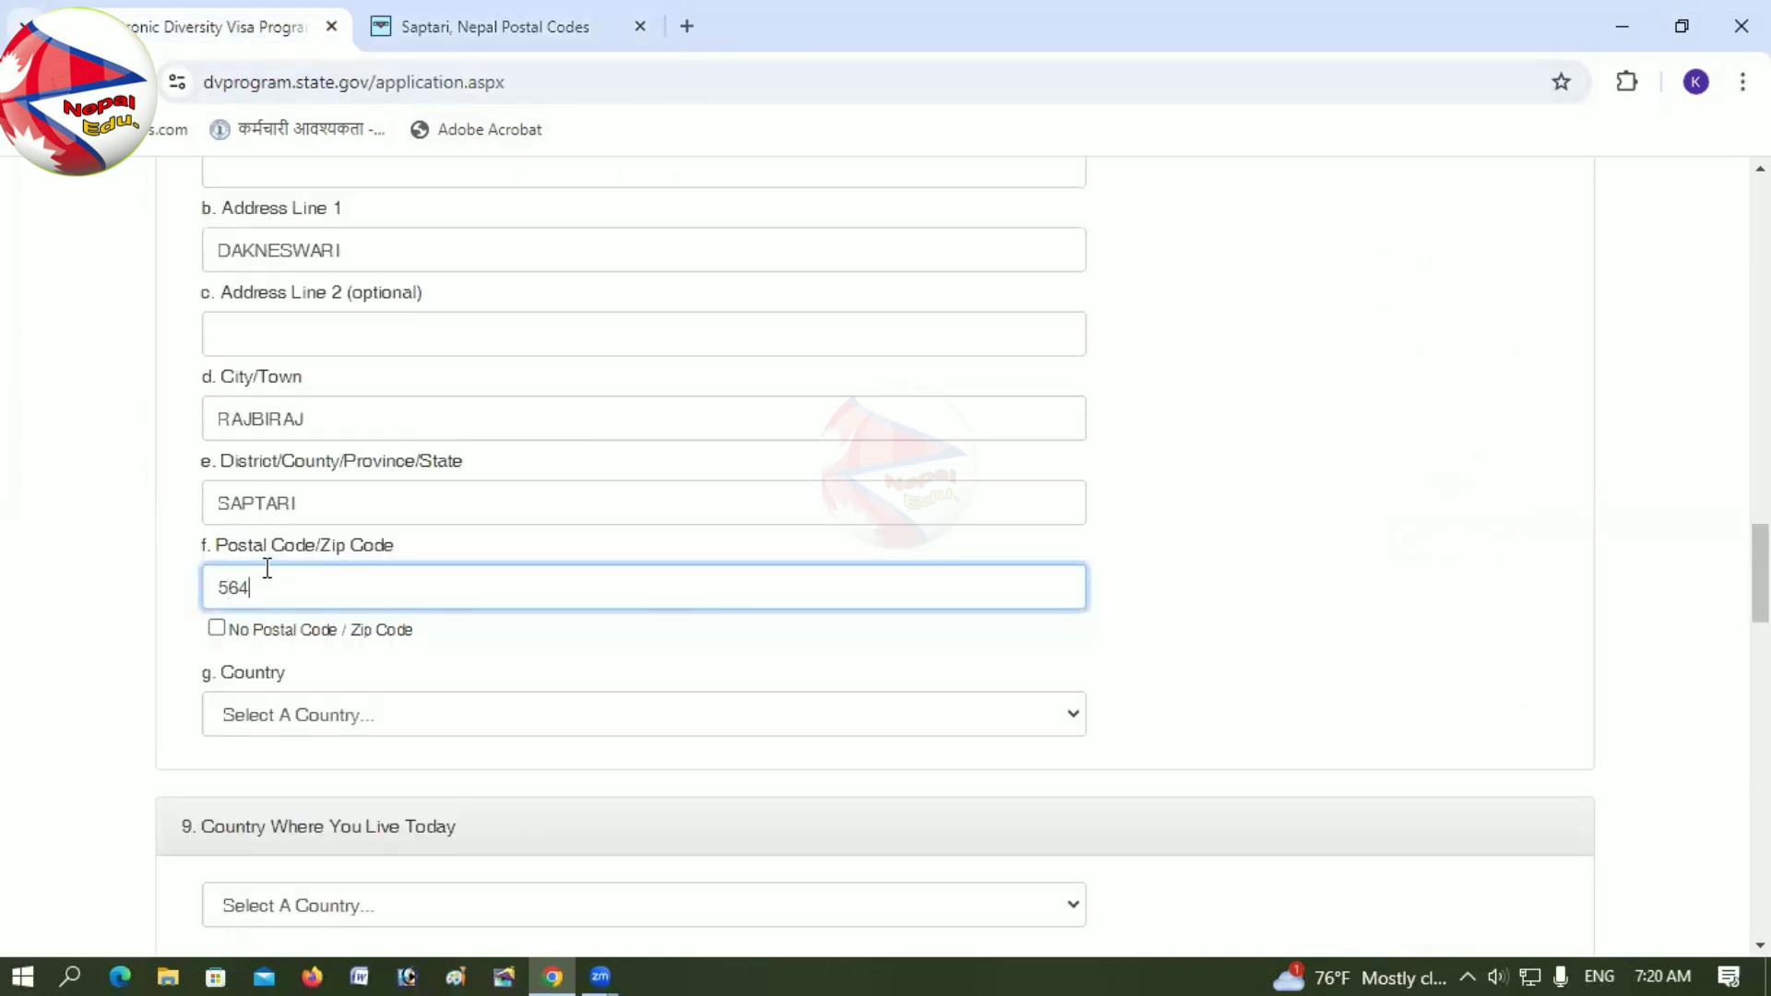
Step: Choose Nepal as the mailing-address country
left_click(283, 717)
key("n")
key("n")
key("n")
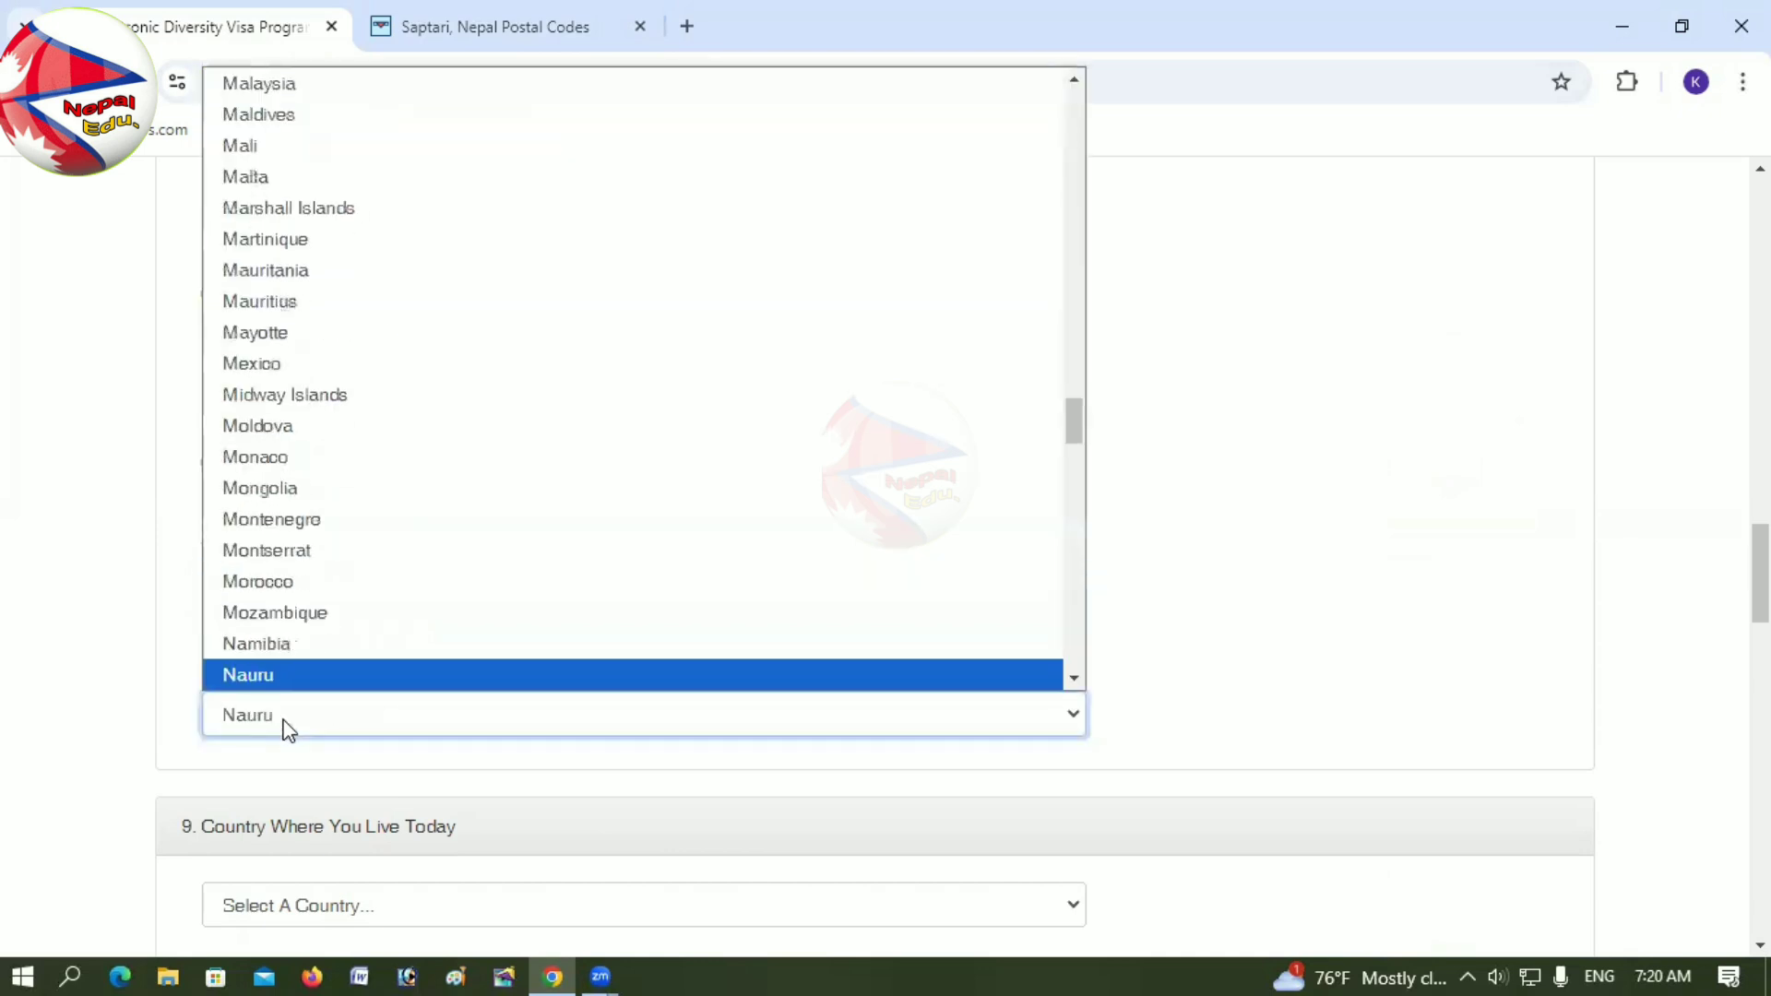
left_click(281, 678)
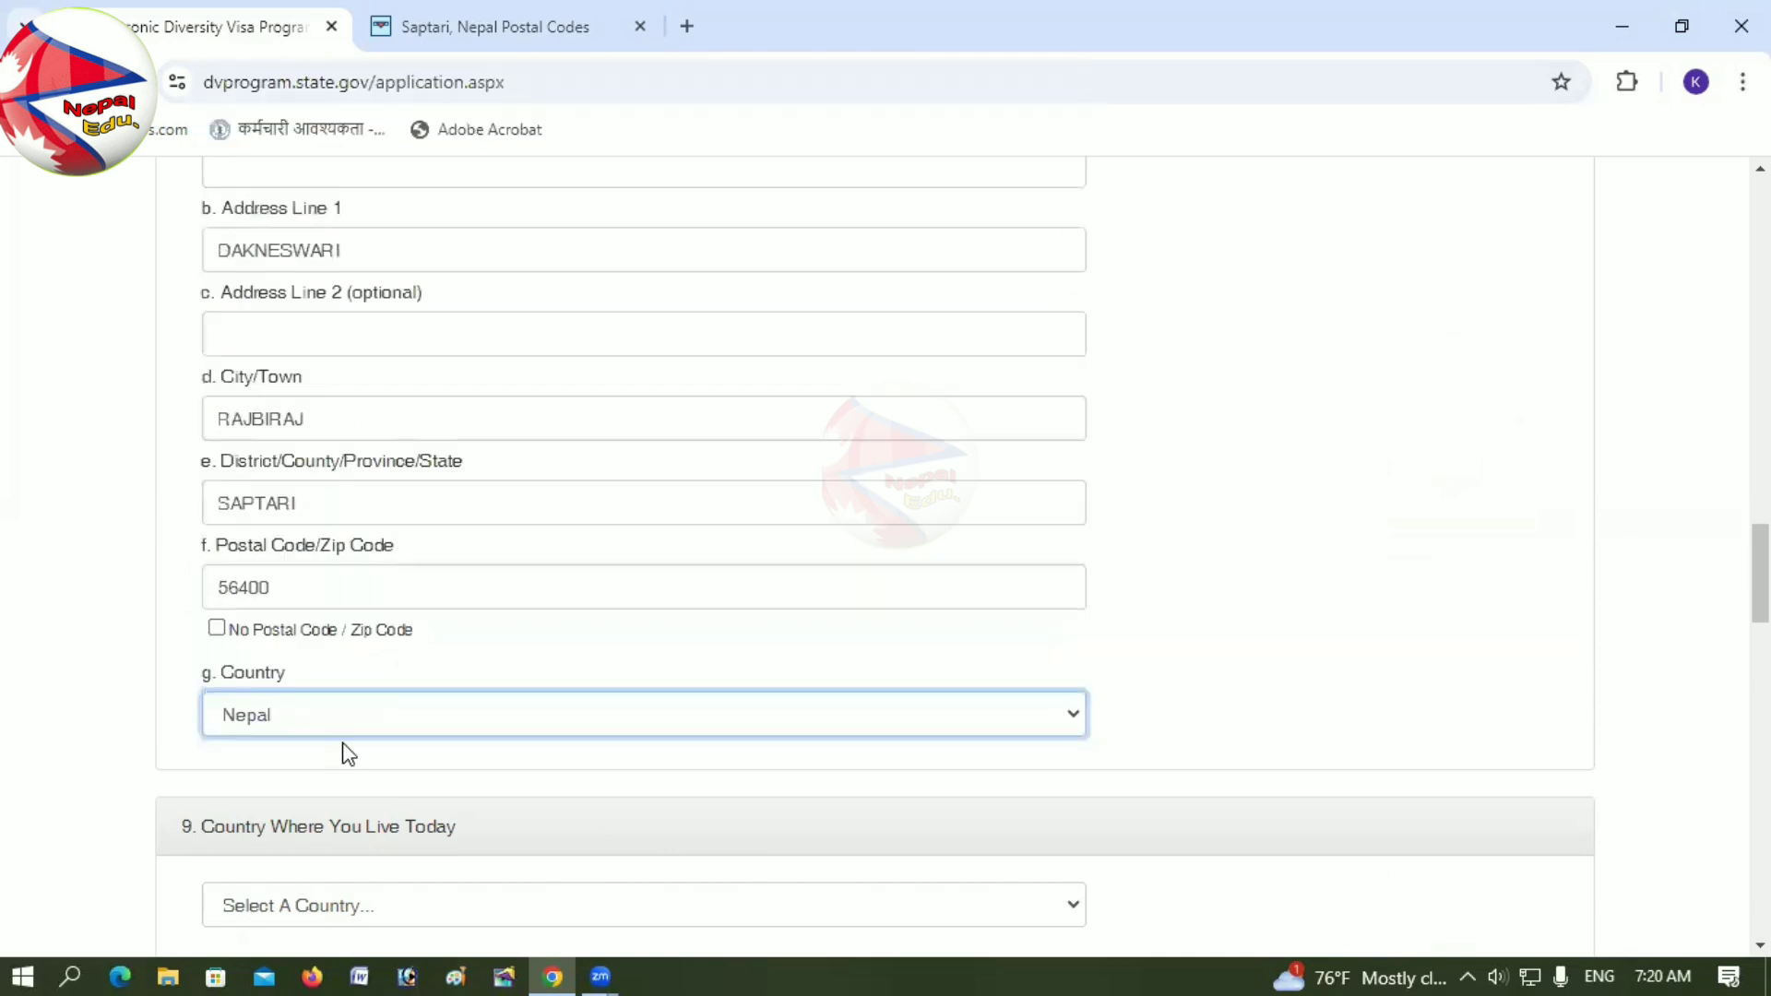
scroll(344, 751, "down", 5)
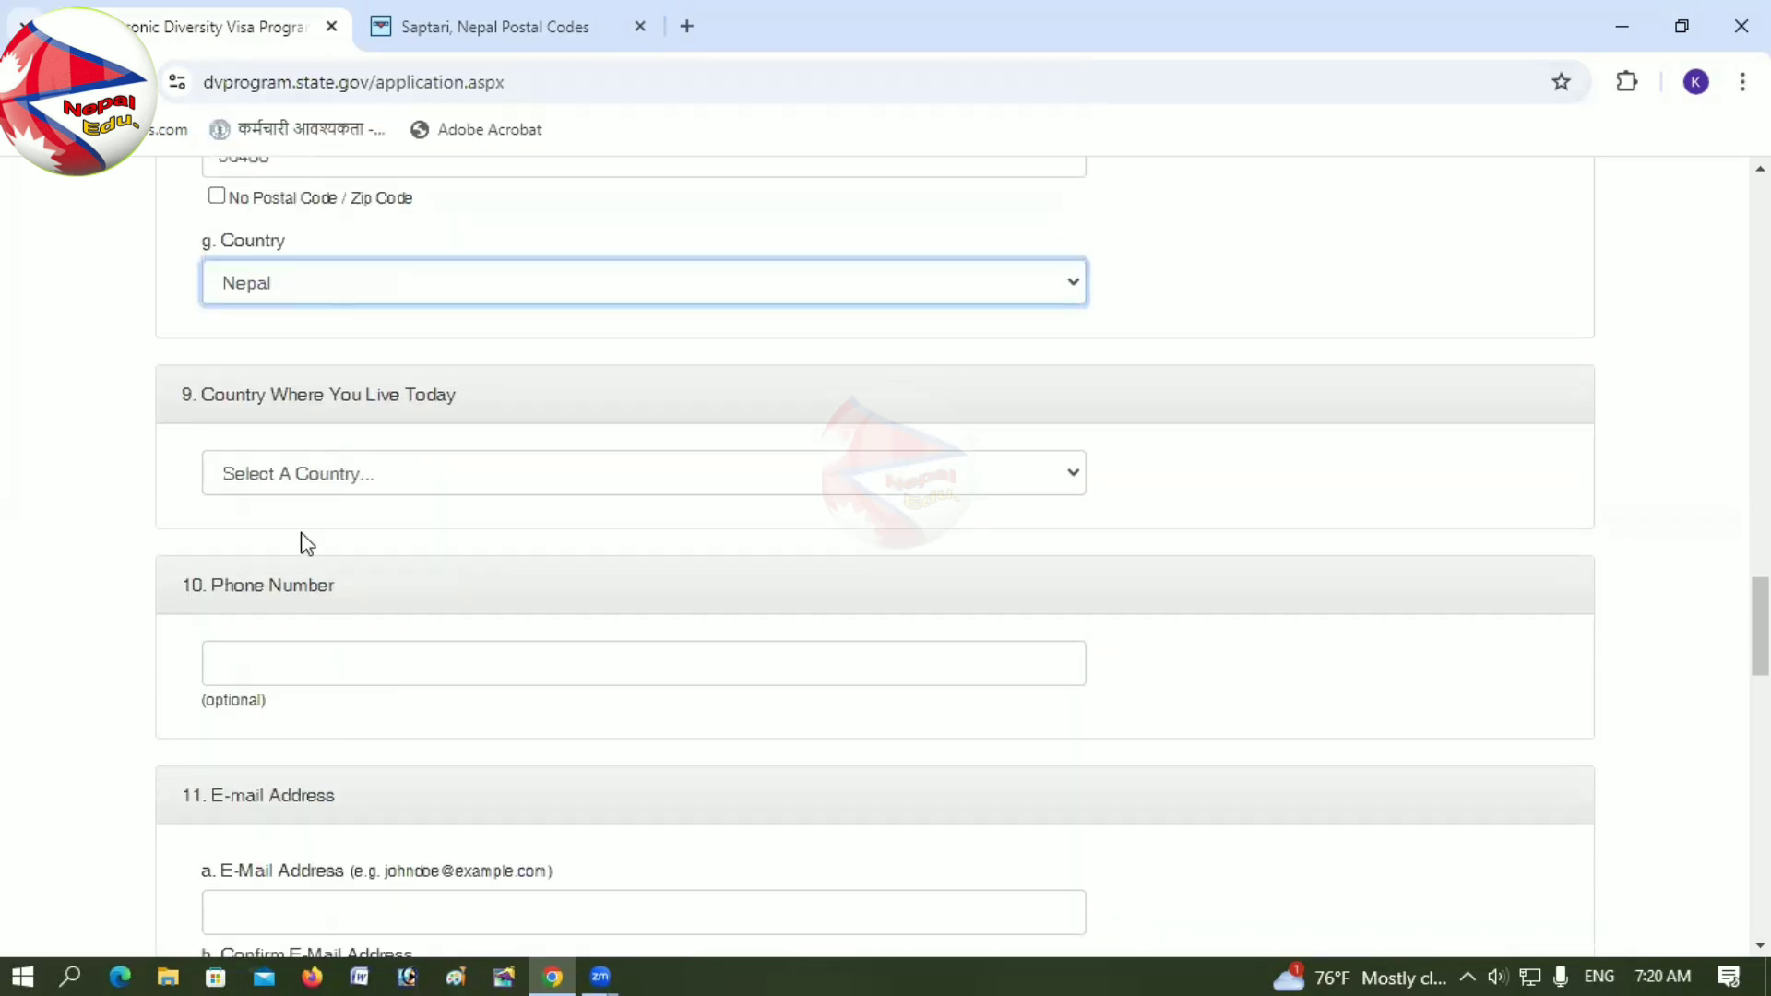
Step: Set Country Where You Live Today to Nepal
left_click(299, 474)
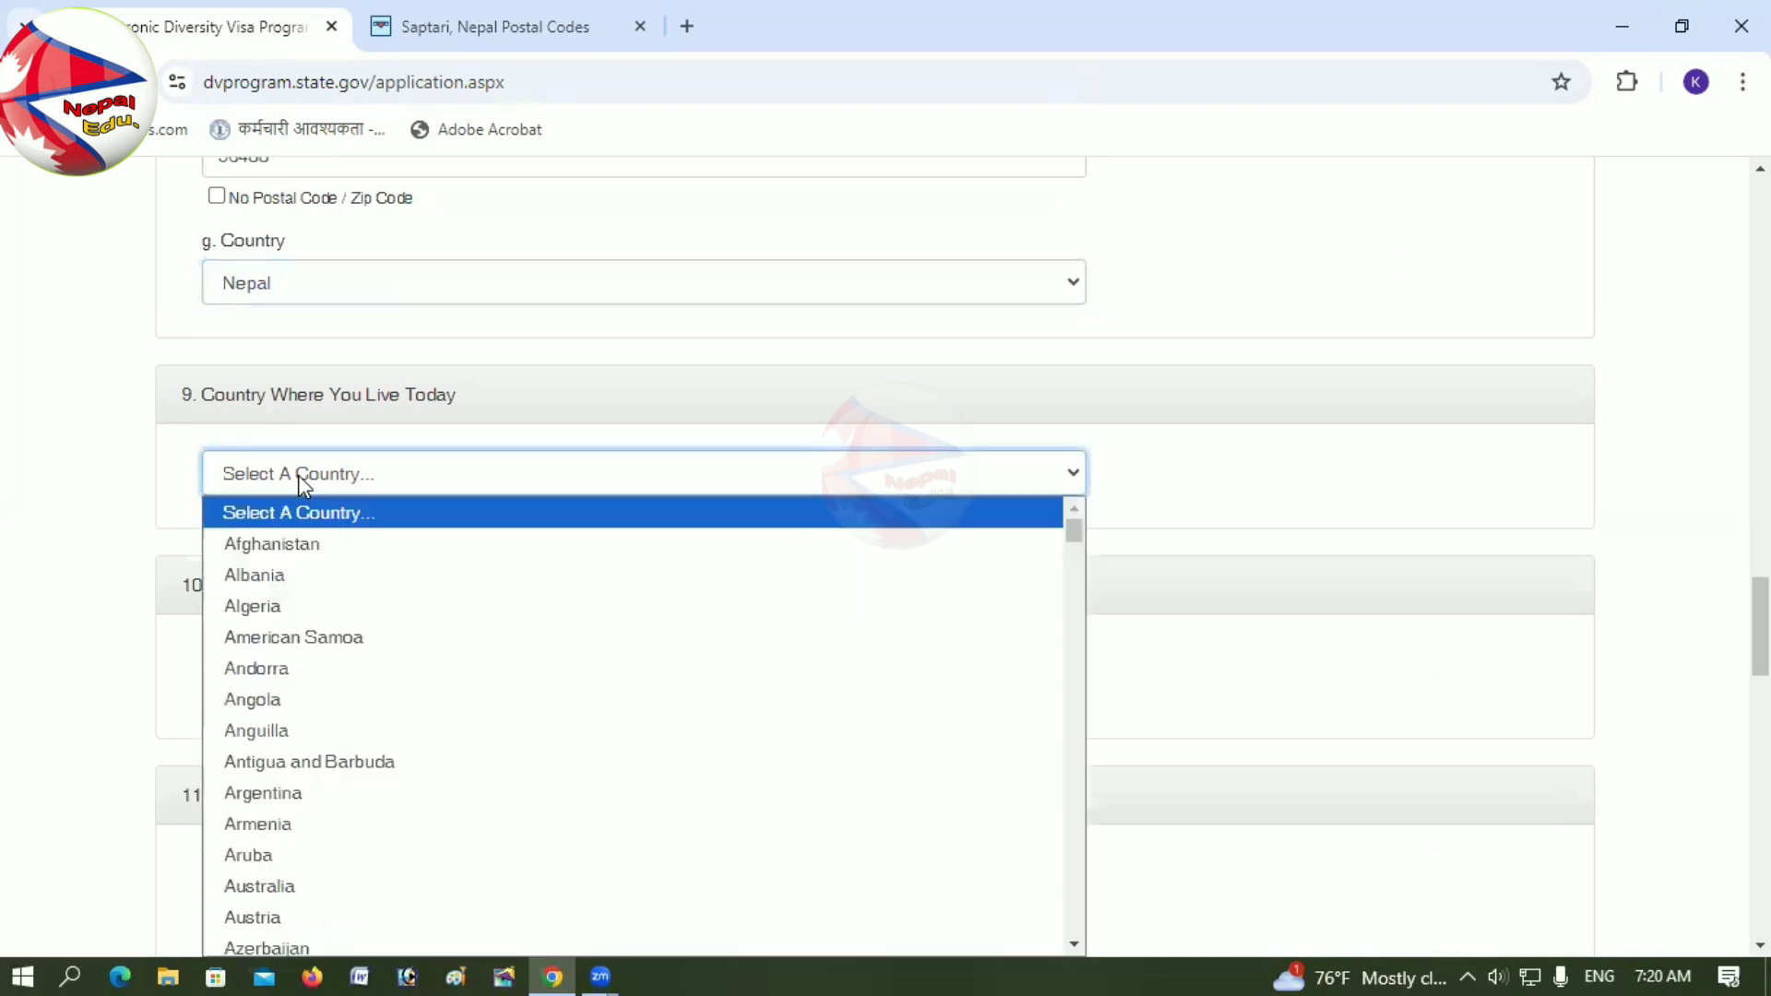
key("n")
key("n")
scroll(230, 858, "down", 12)
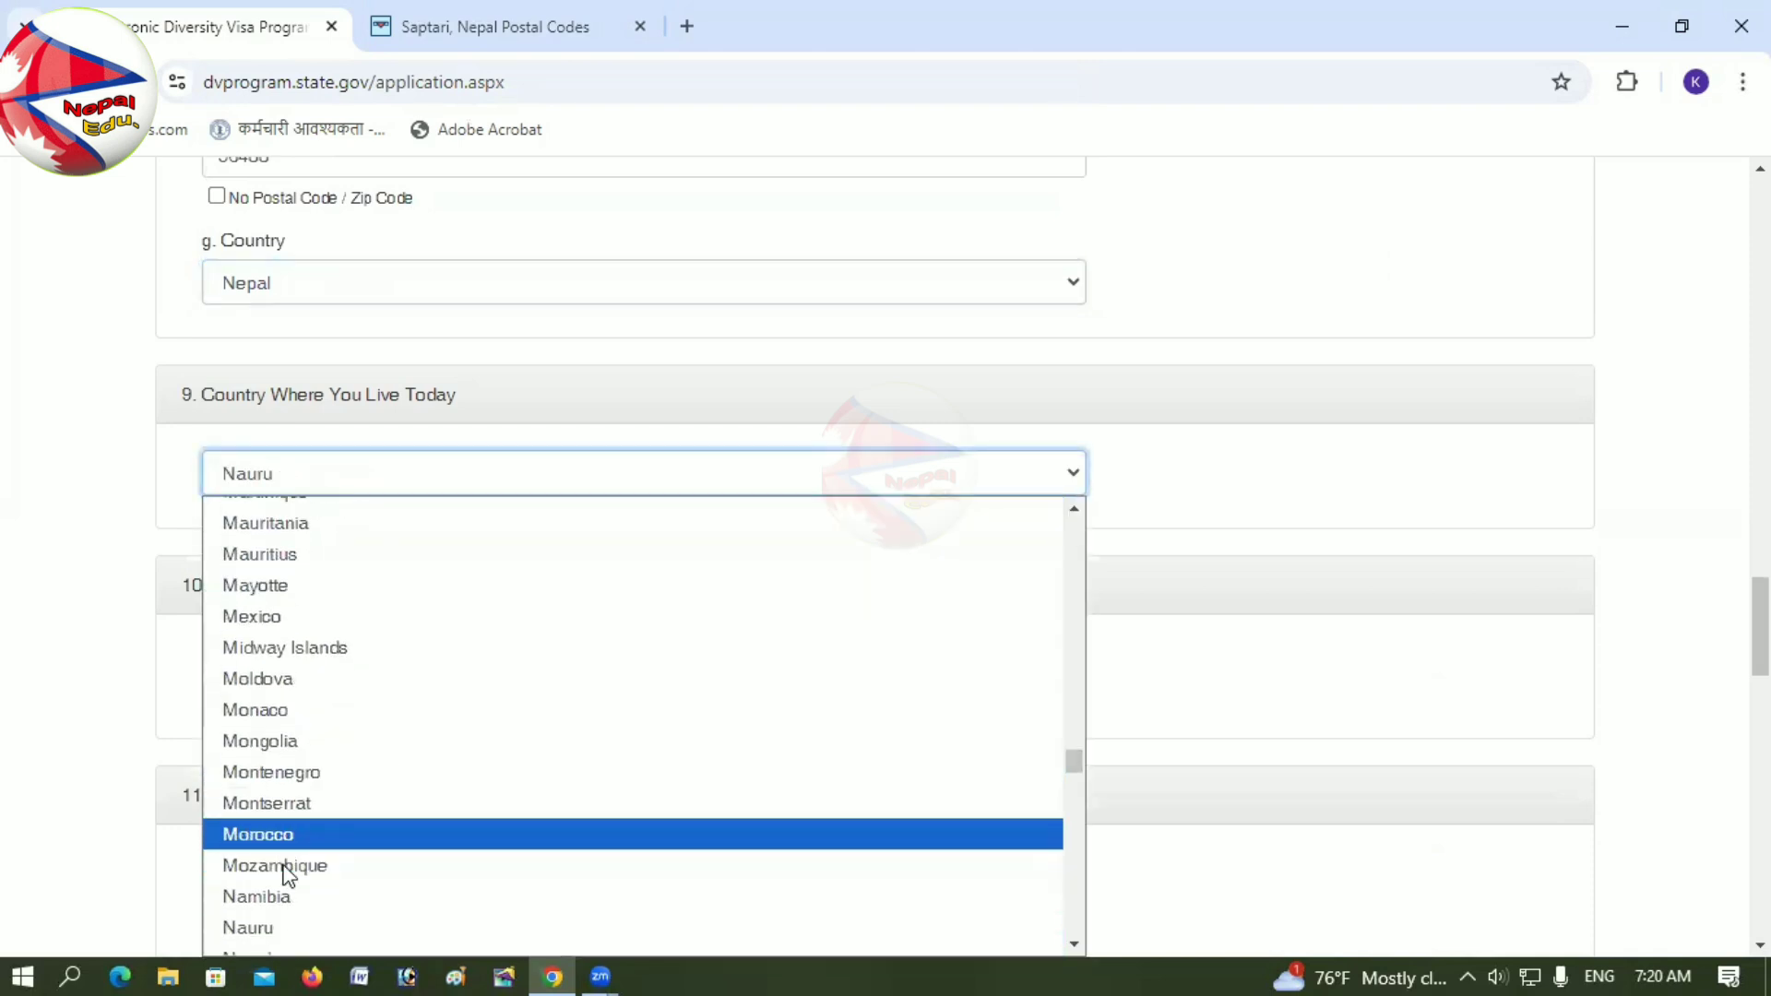
key("Up")
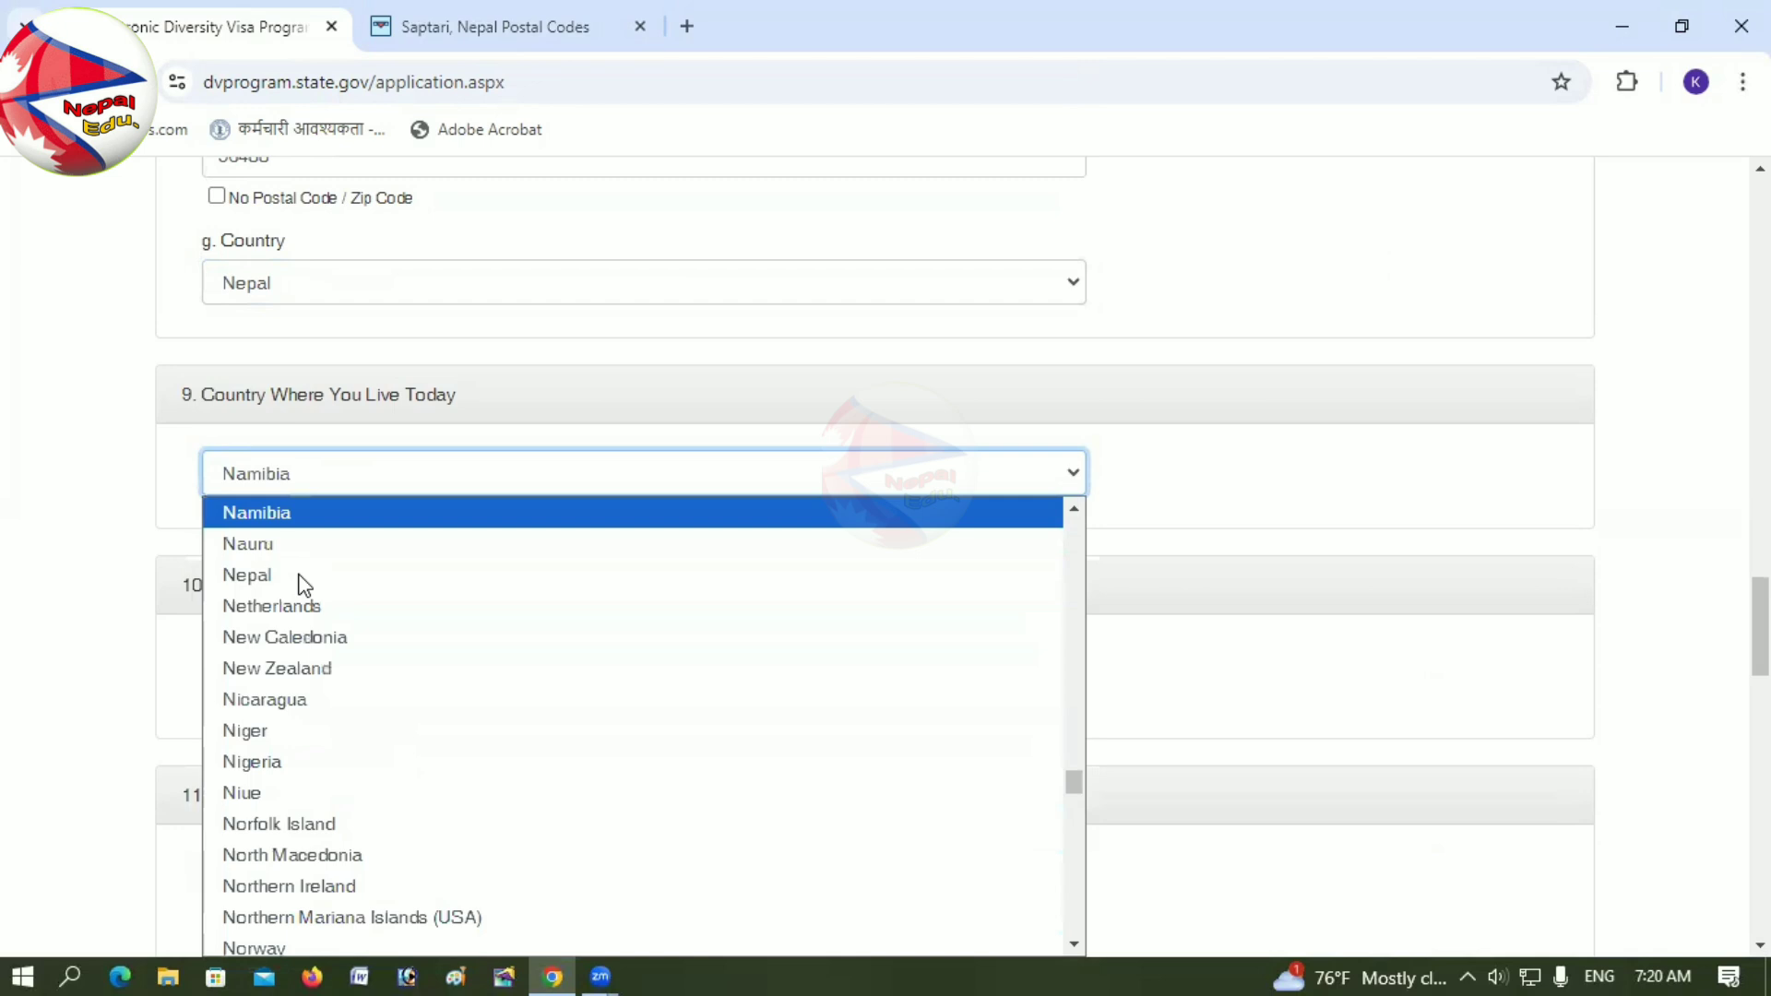
key("Down")
left_click(286, 579)
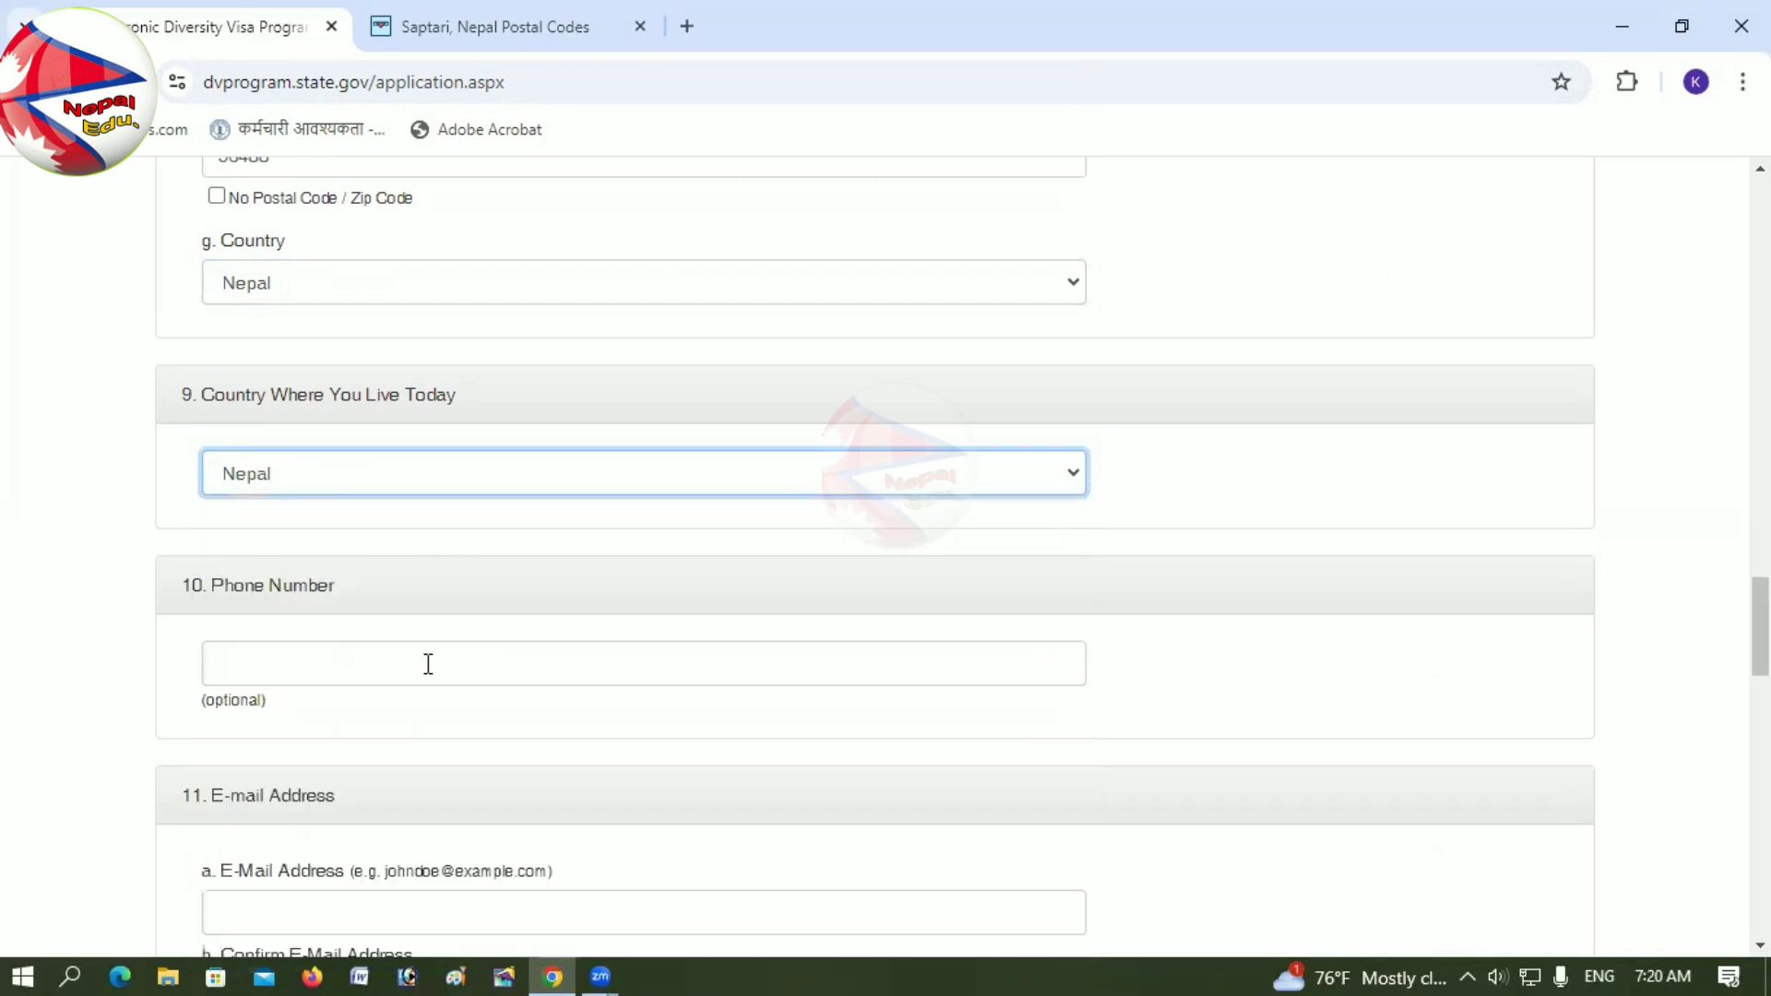
scroll(330, 551, "down", 2)
Step: Enter the entrant's phone number in the optional Phone Number field
left_click(312, 449)
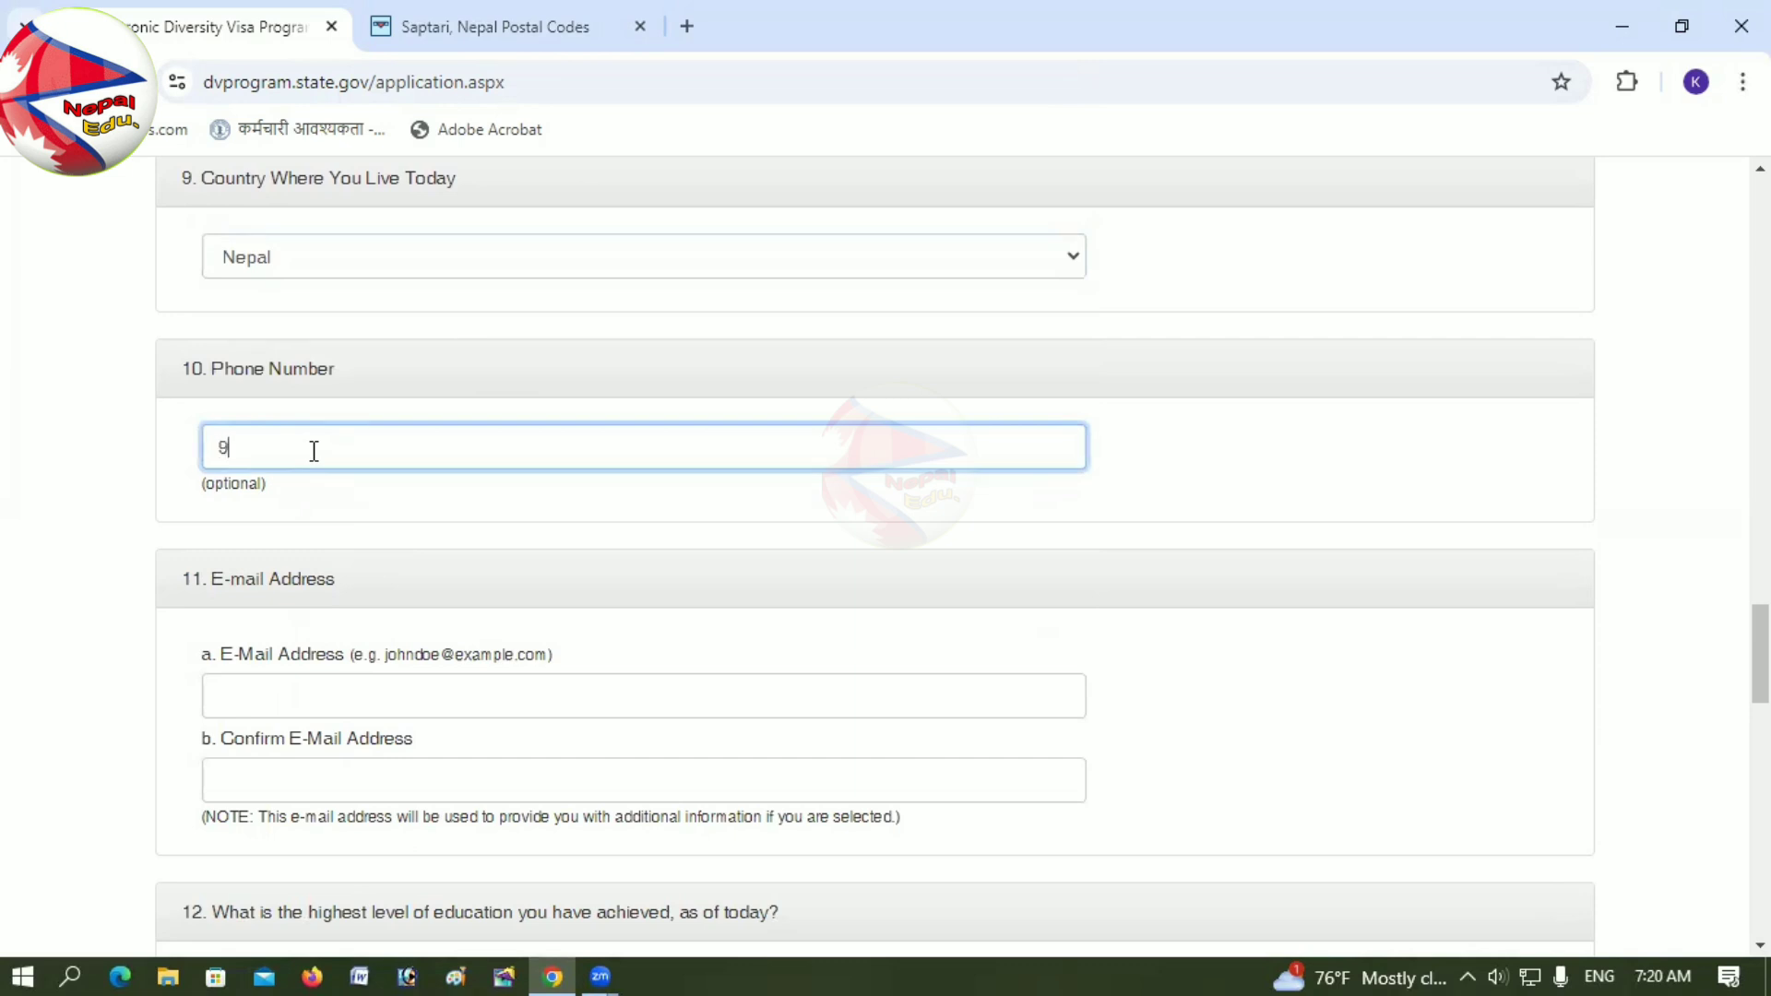
type("981")
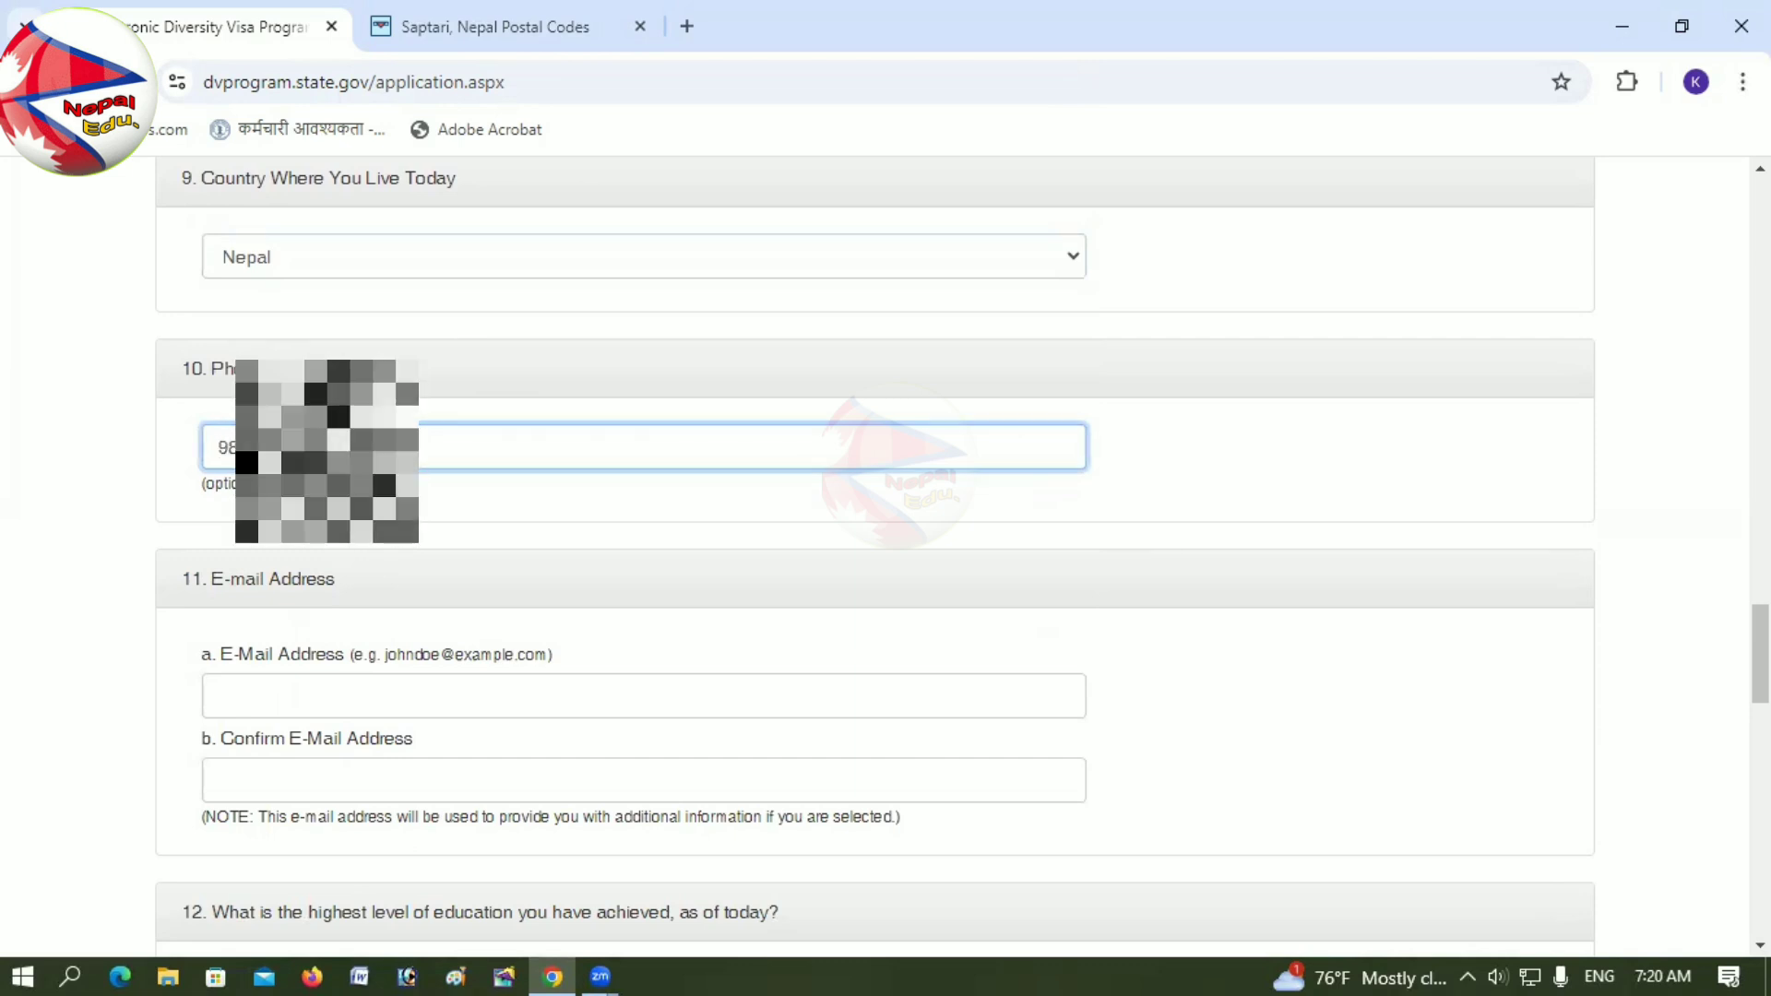
left_click(268, 689)
Step: Enter the entrant's e-mail address and repeat it in Confirm E-Mail Address
scroll(268, 690, "down", 2)
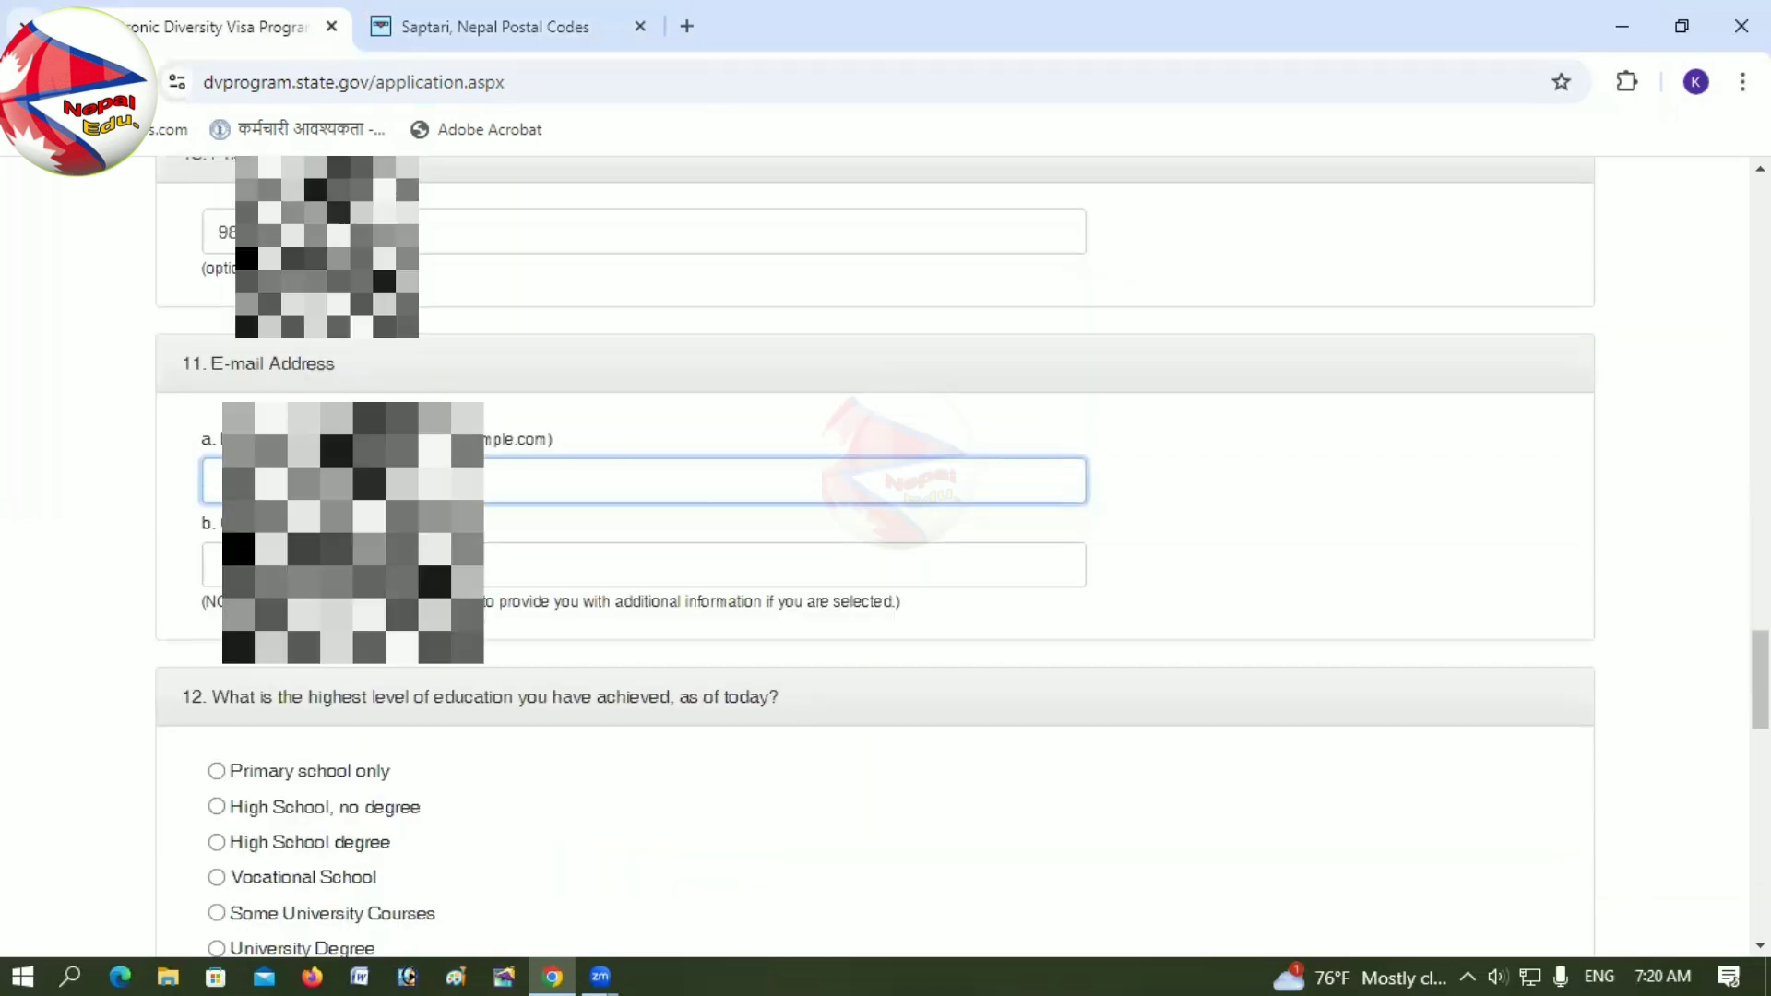
type("E")
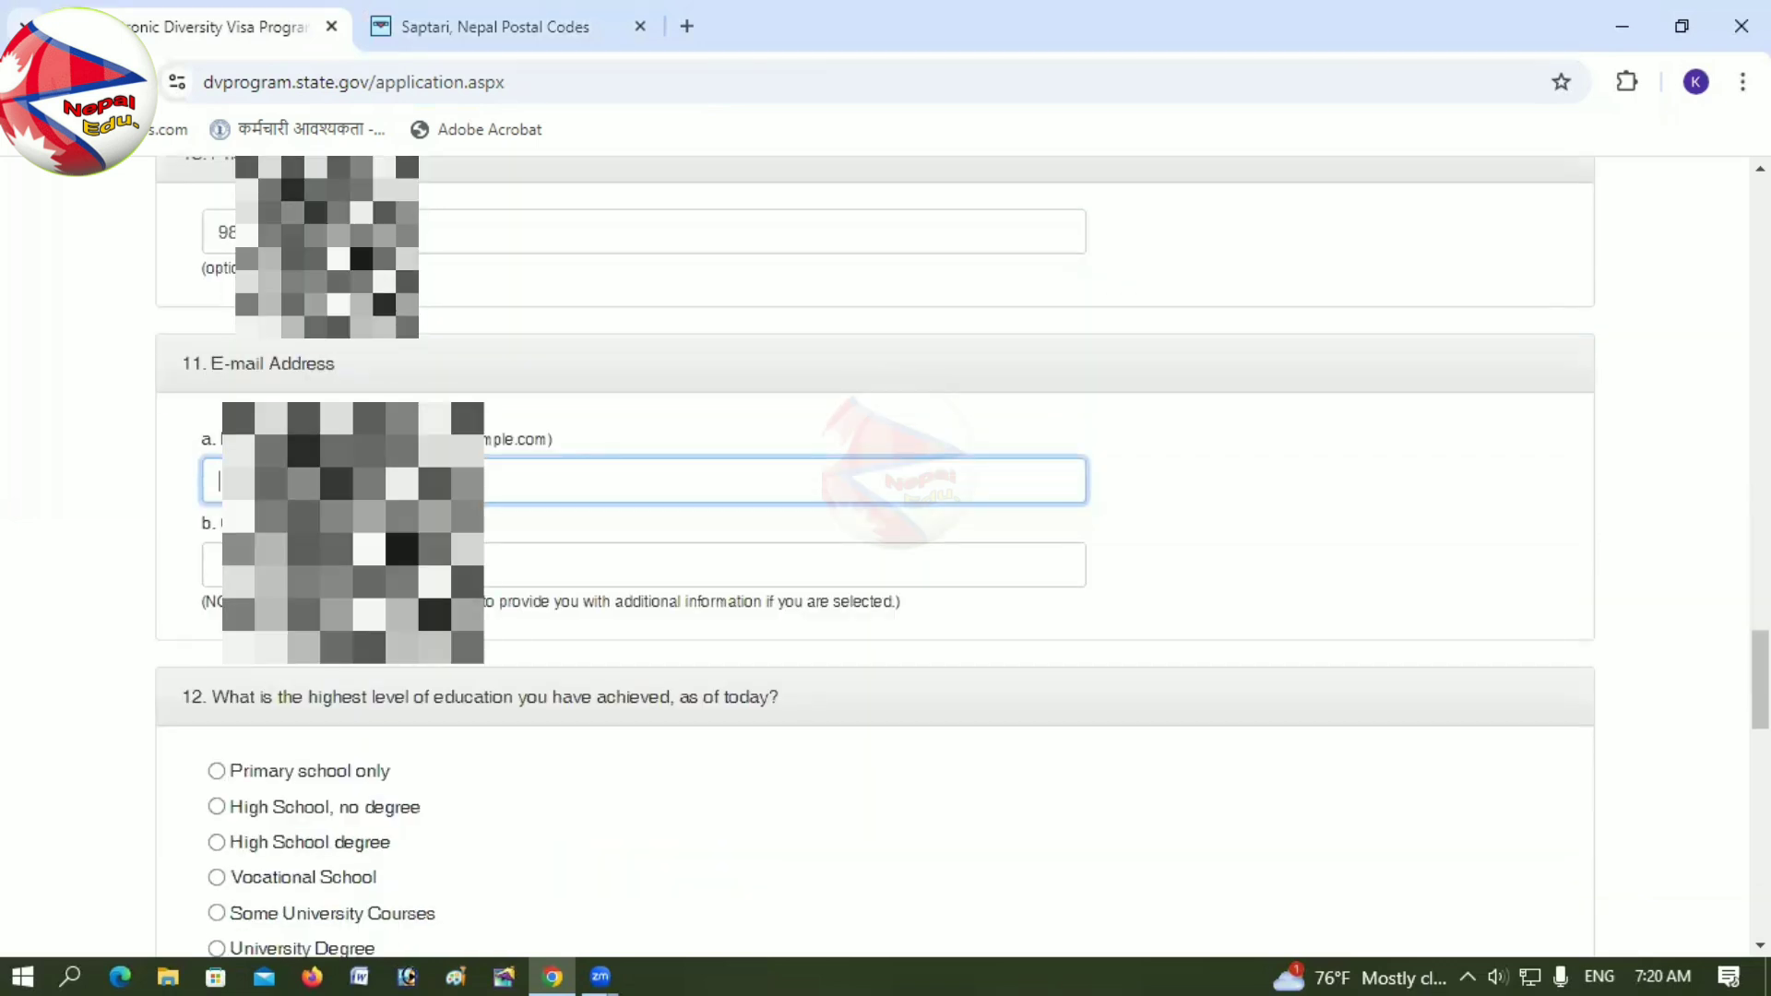
key("BackSpace")
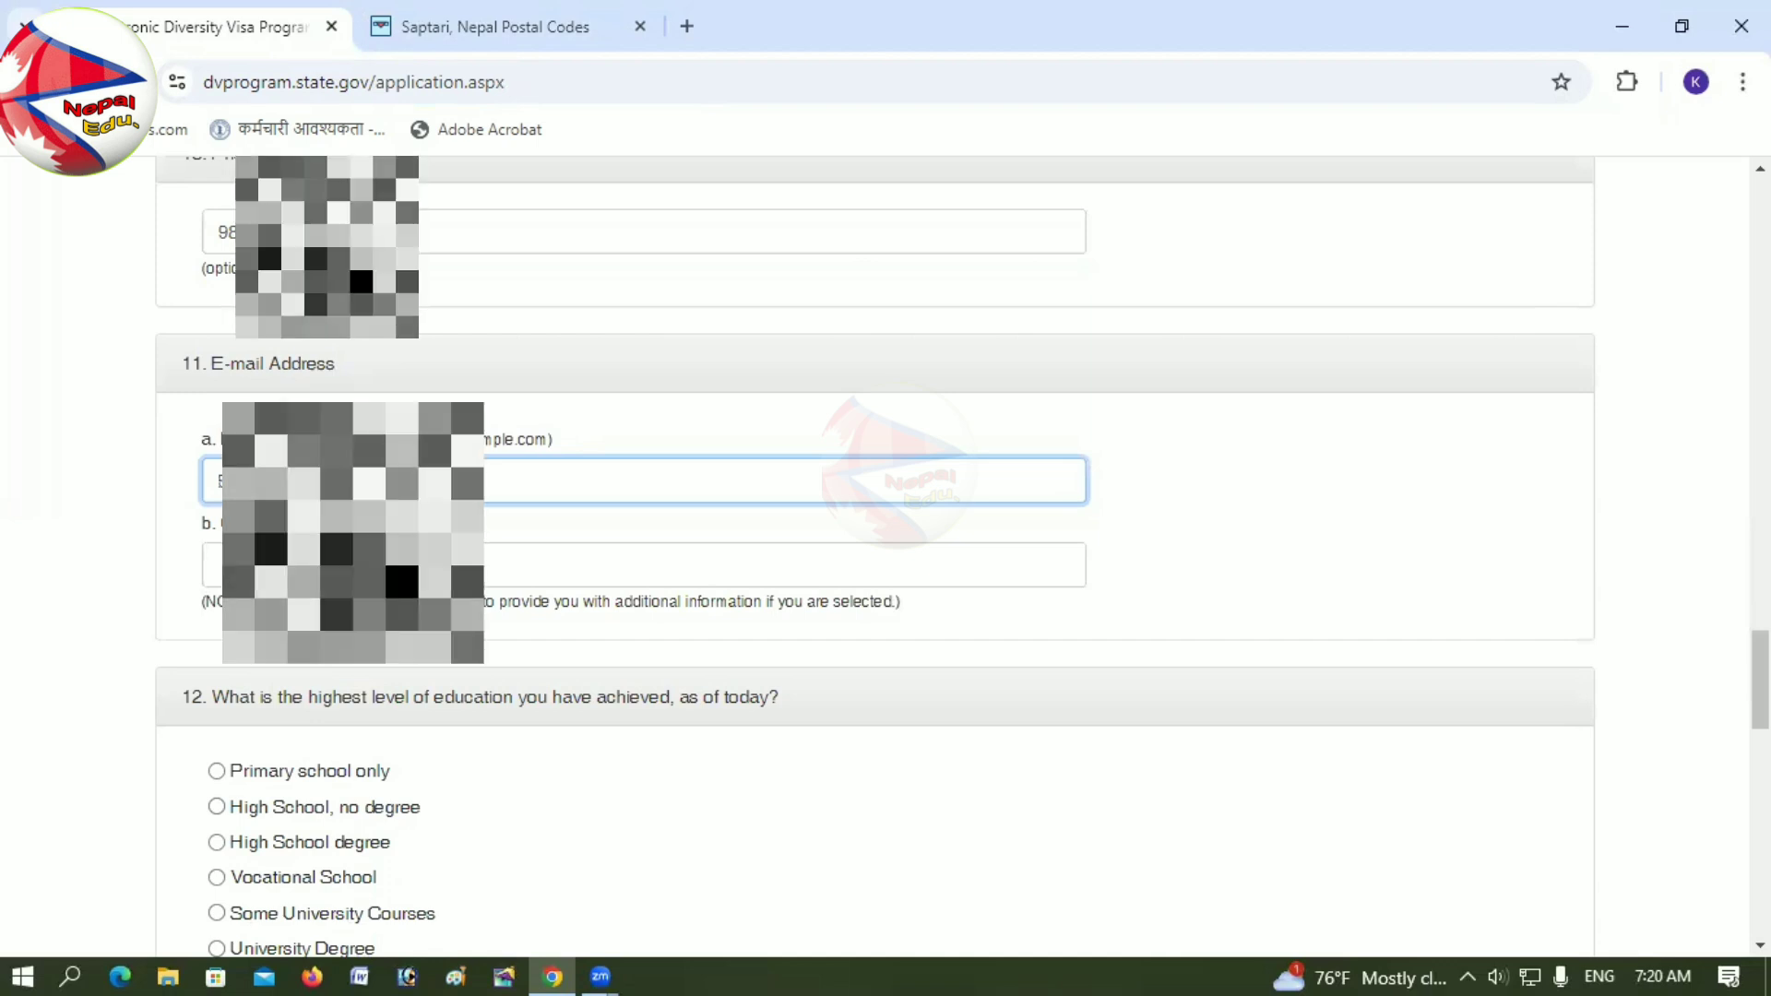
type("E")
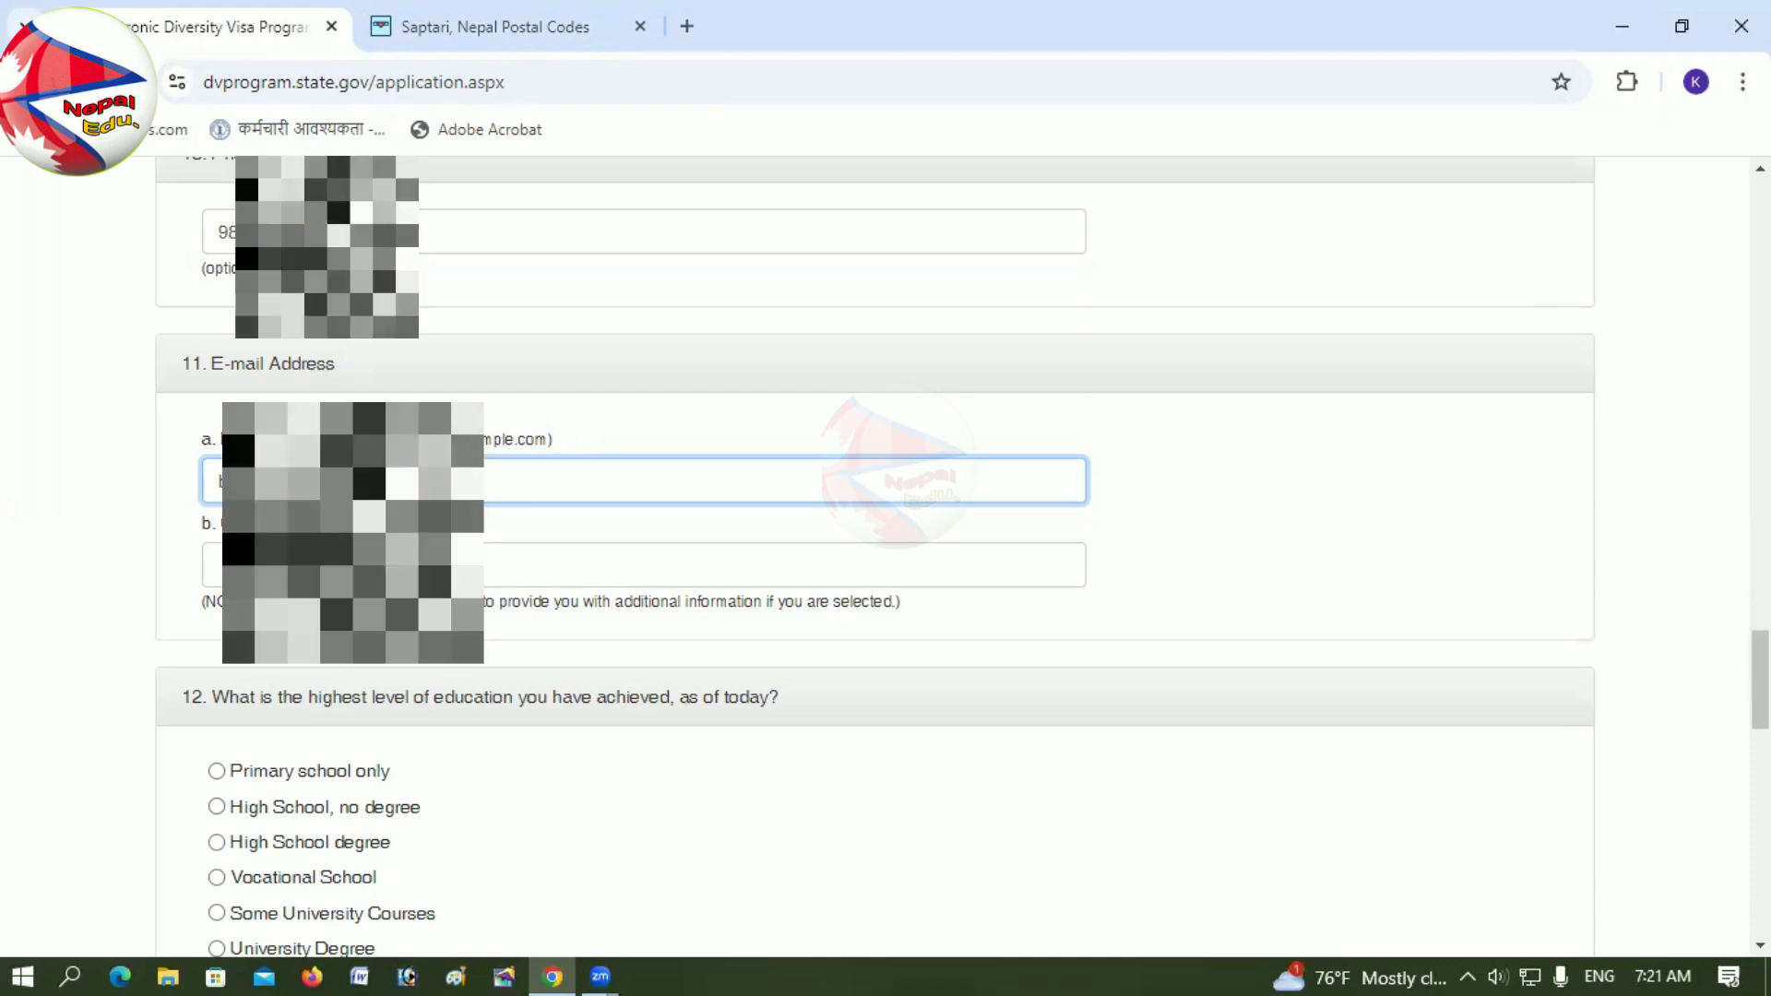
left_click(219, 565)
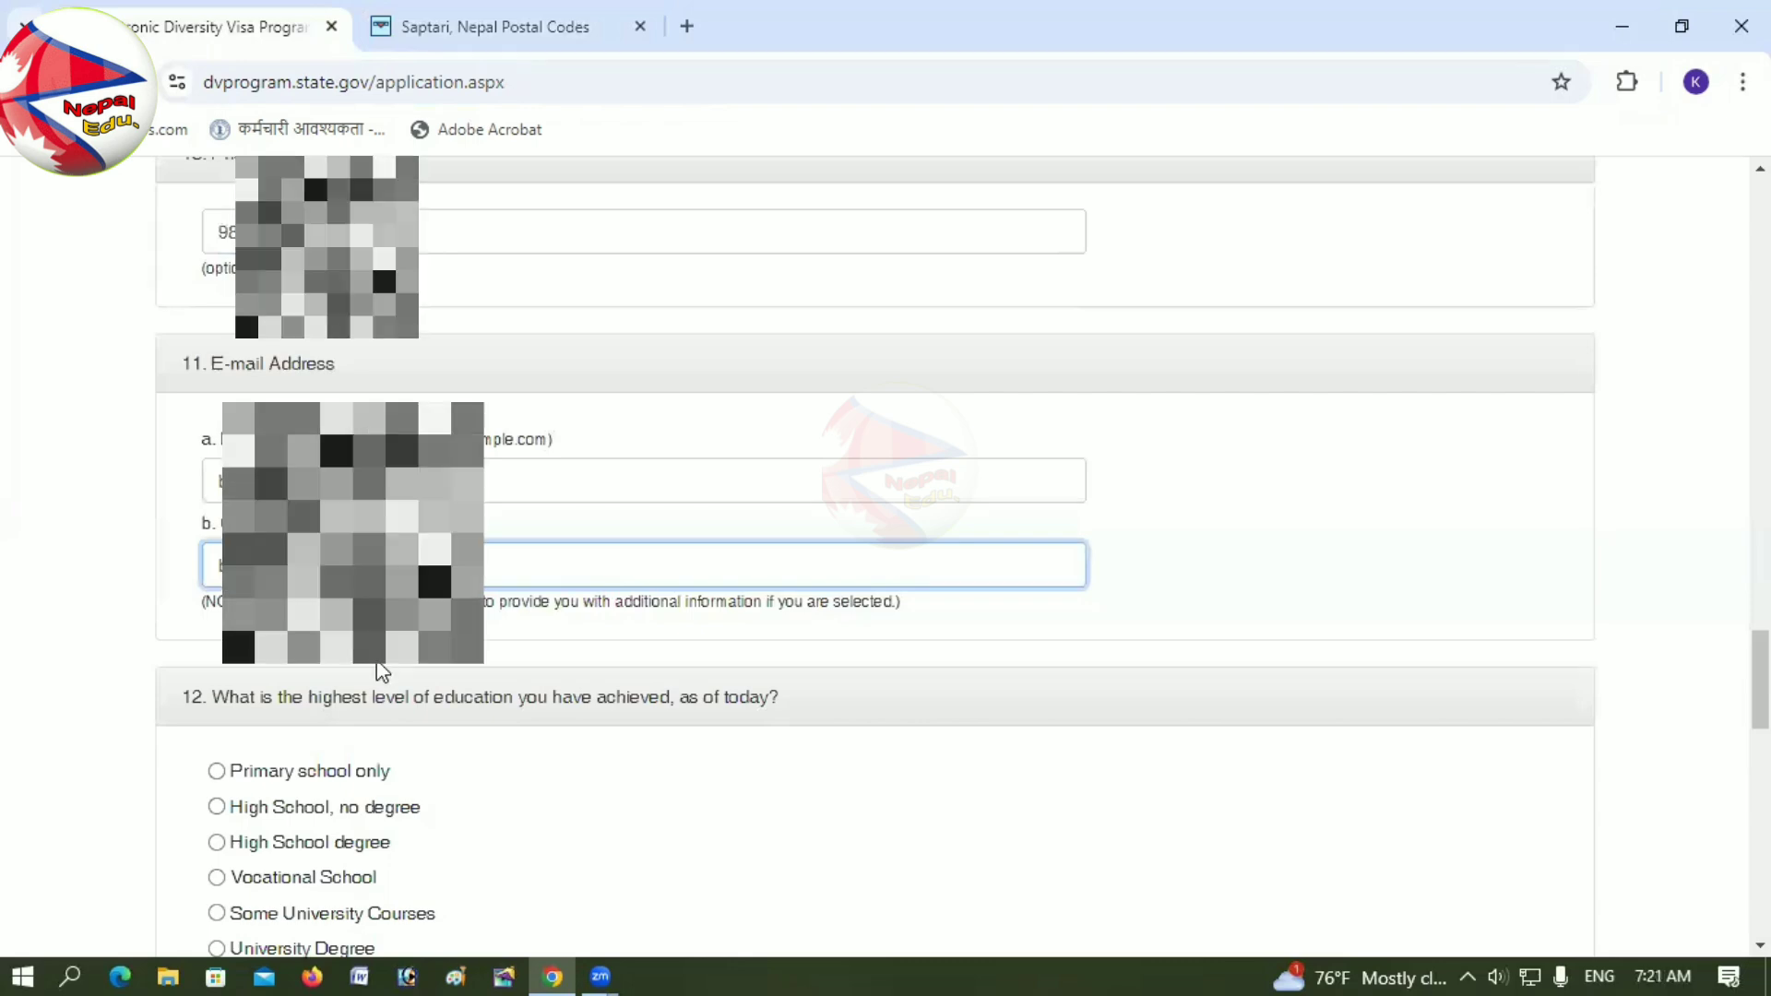
scroll(380, 670, "down", 2)
scroll(380, 670, "up", 2)
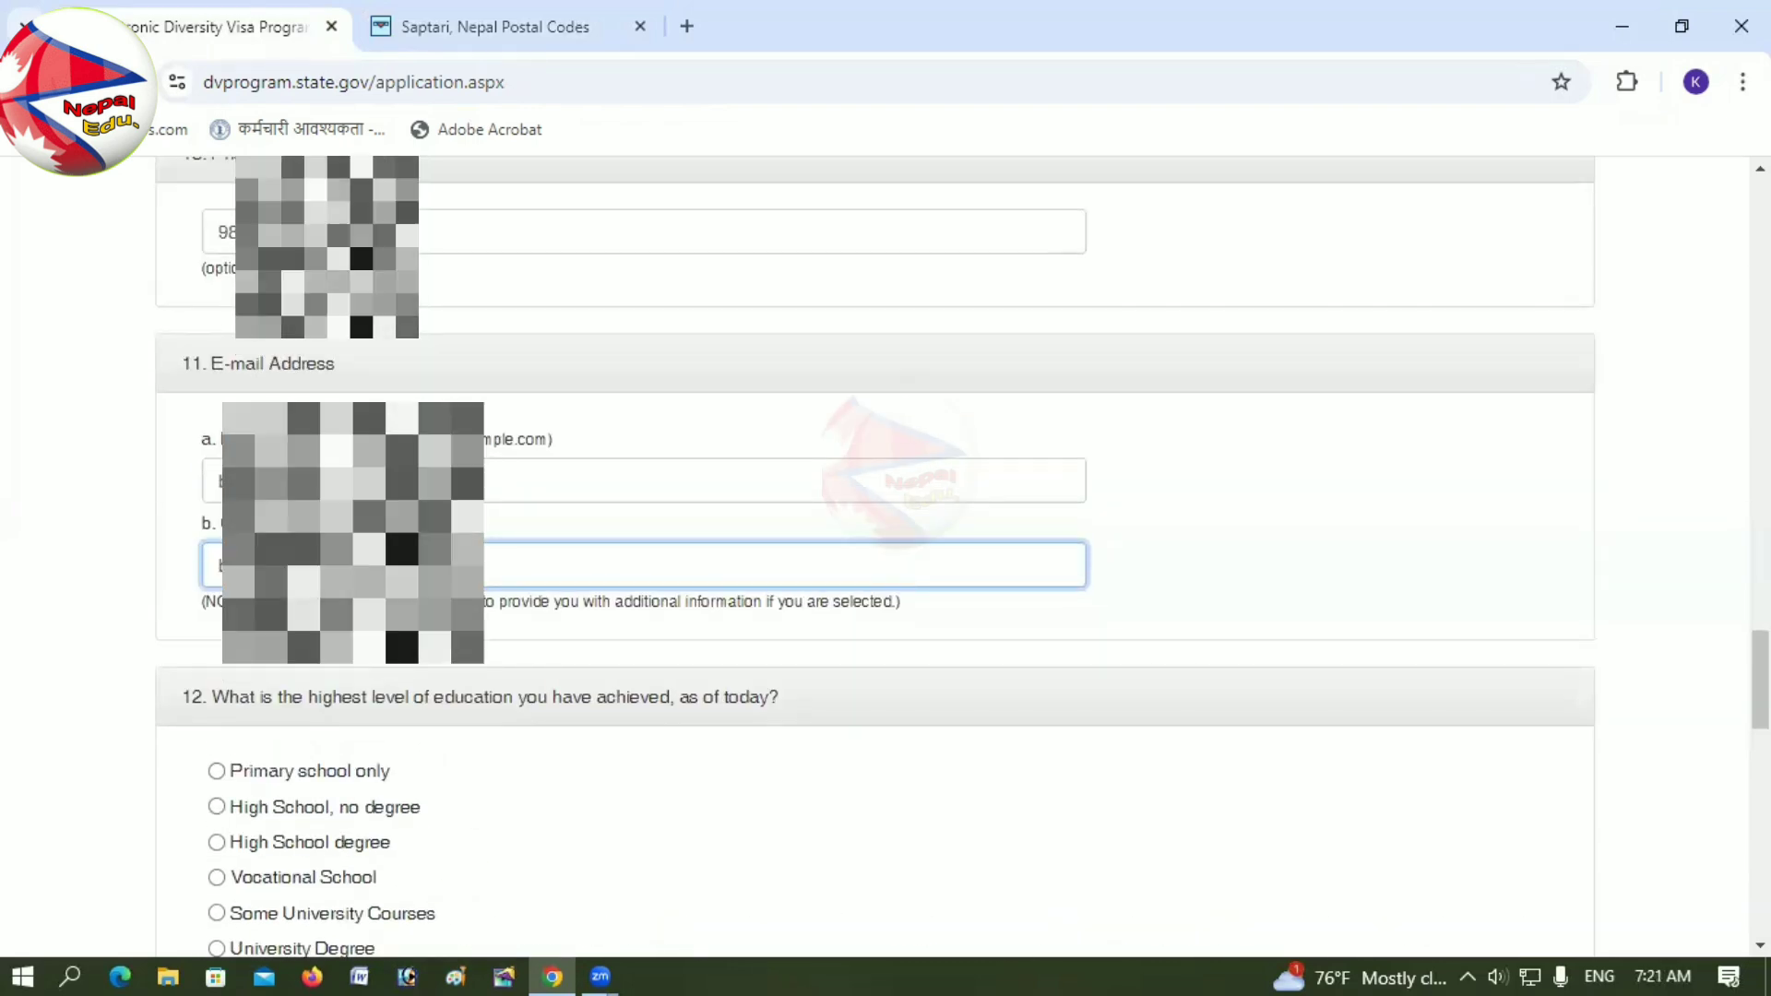
scroll(877, 554, "down", 2)
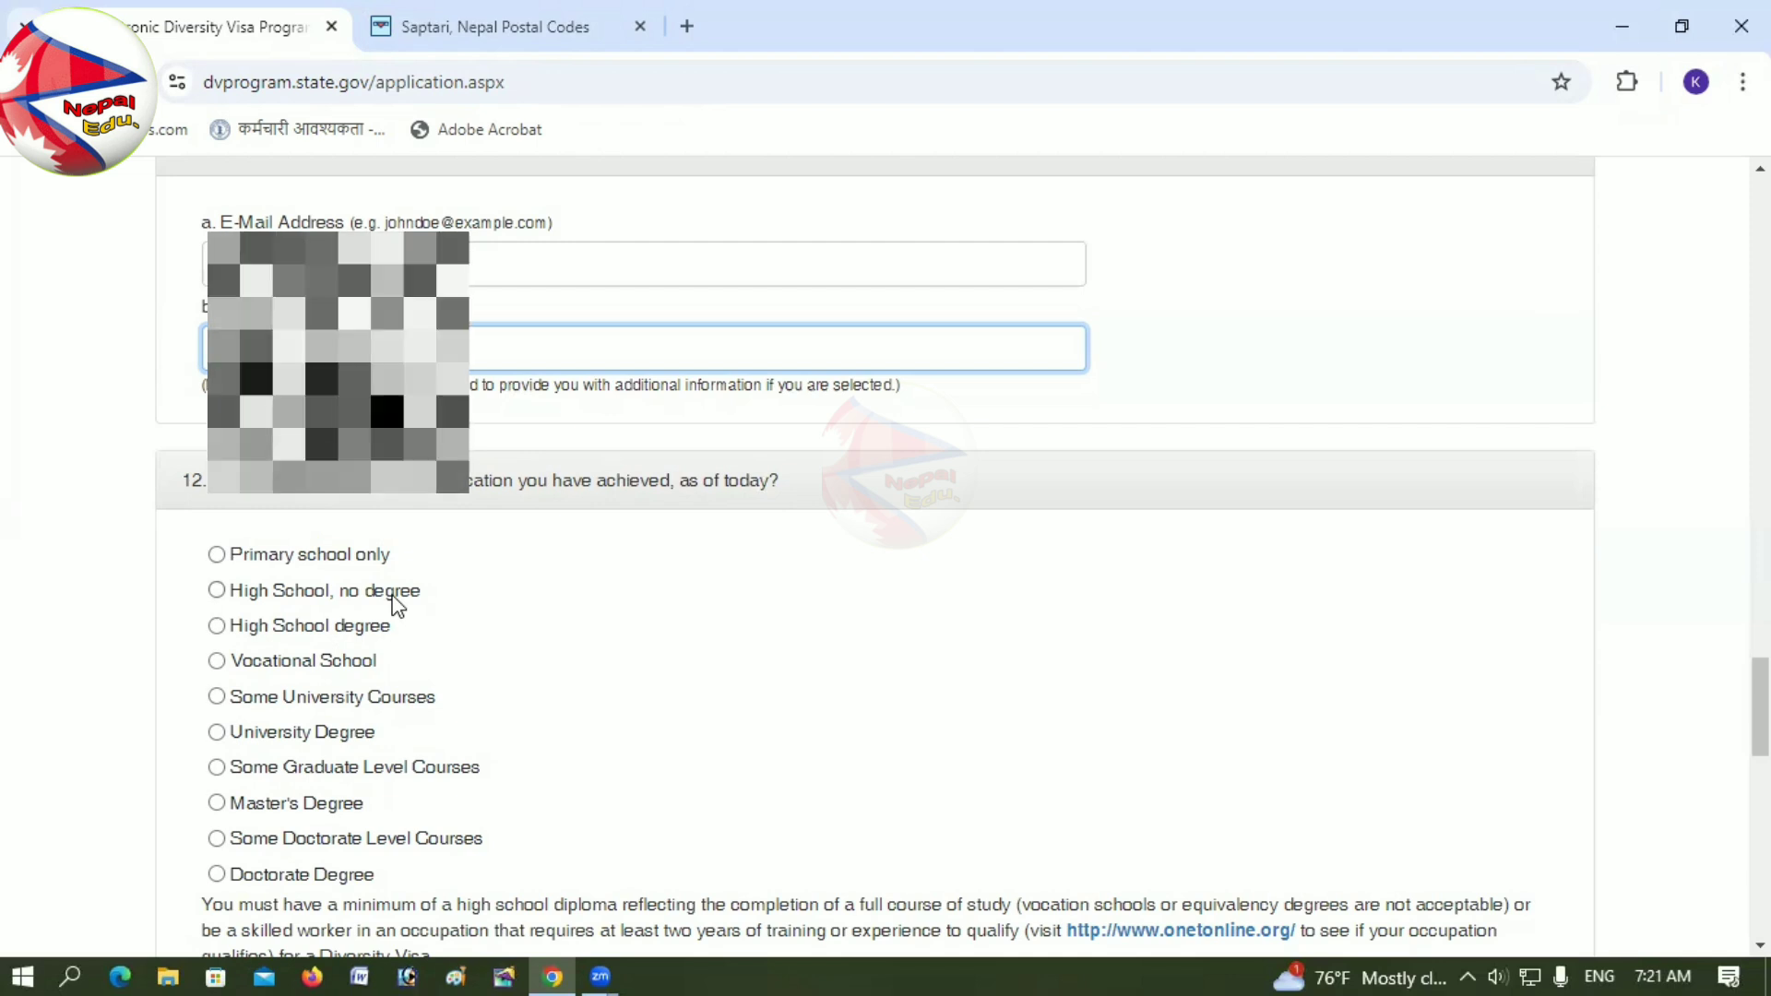
Step: Choose University Degree as the highest education level in question 12
left_click(217, 626)
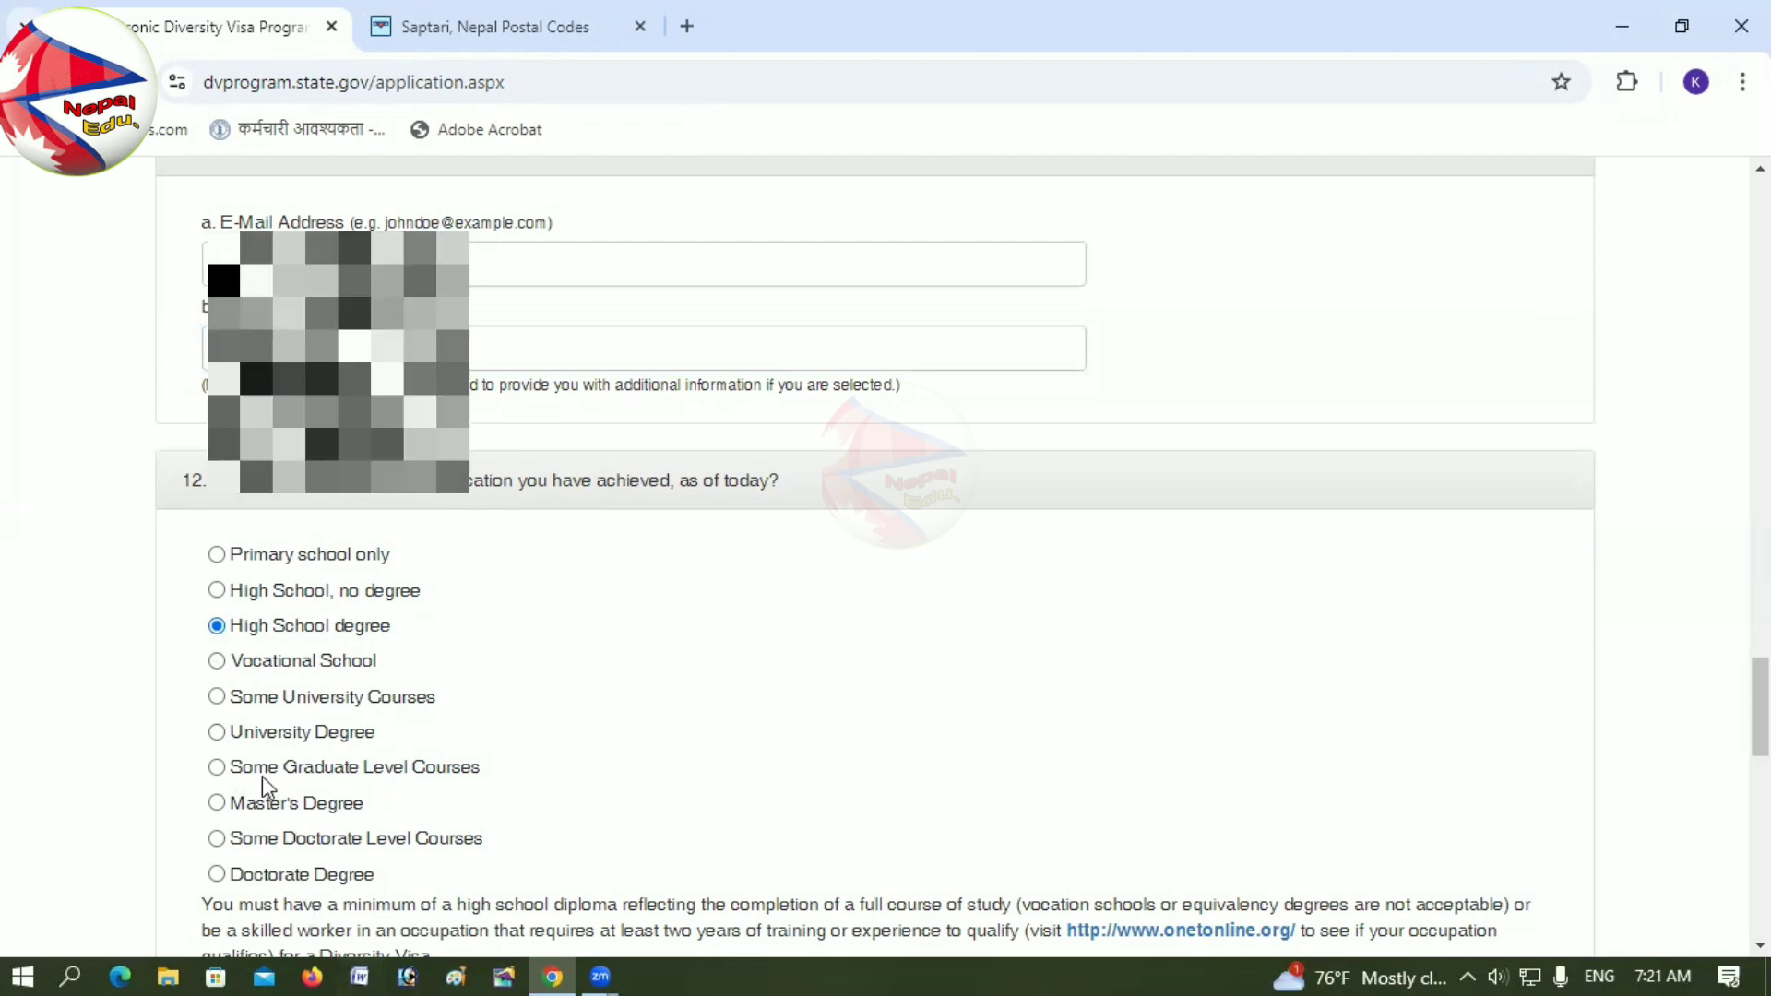
left_click(216, 733)
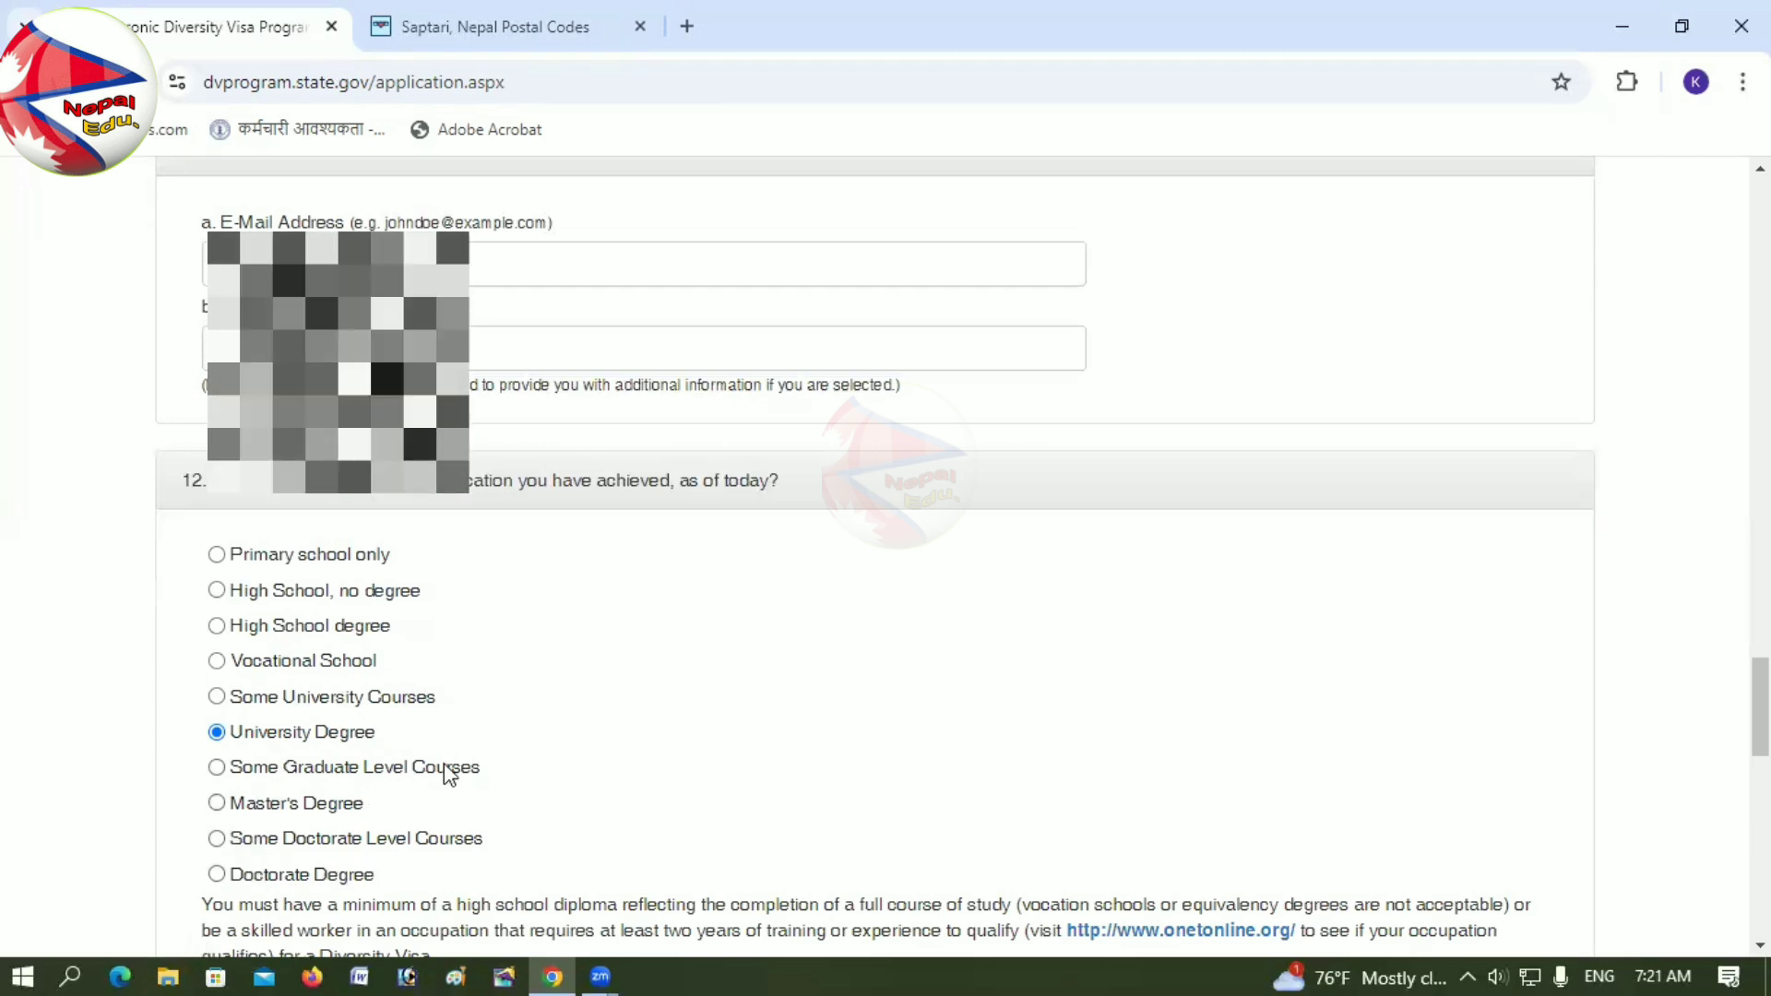
scroll(444, 766, "down", 5)
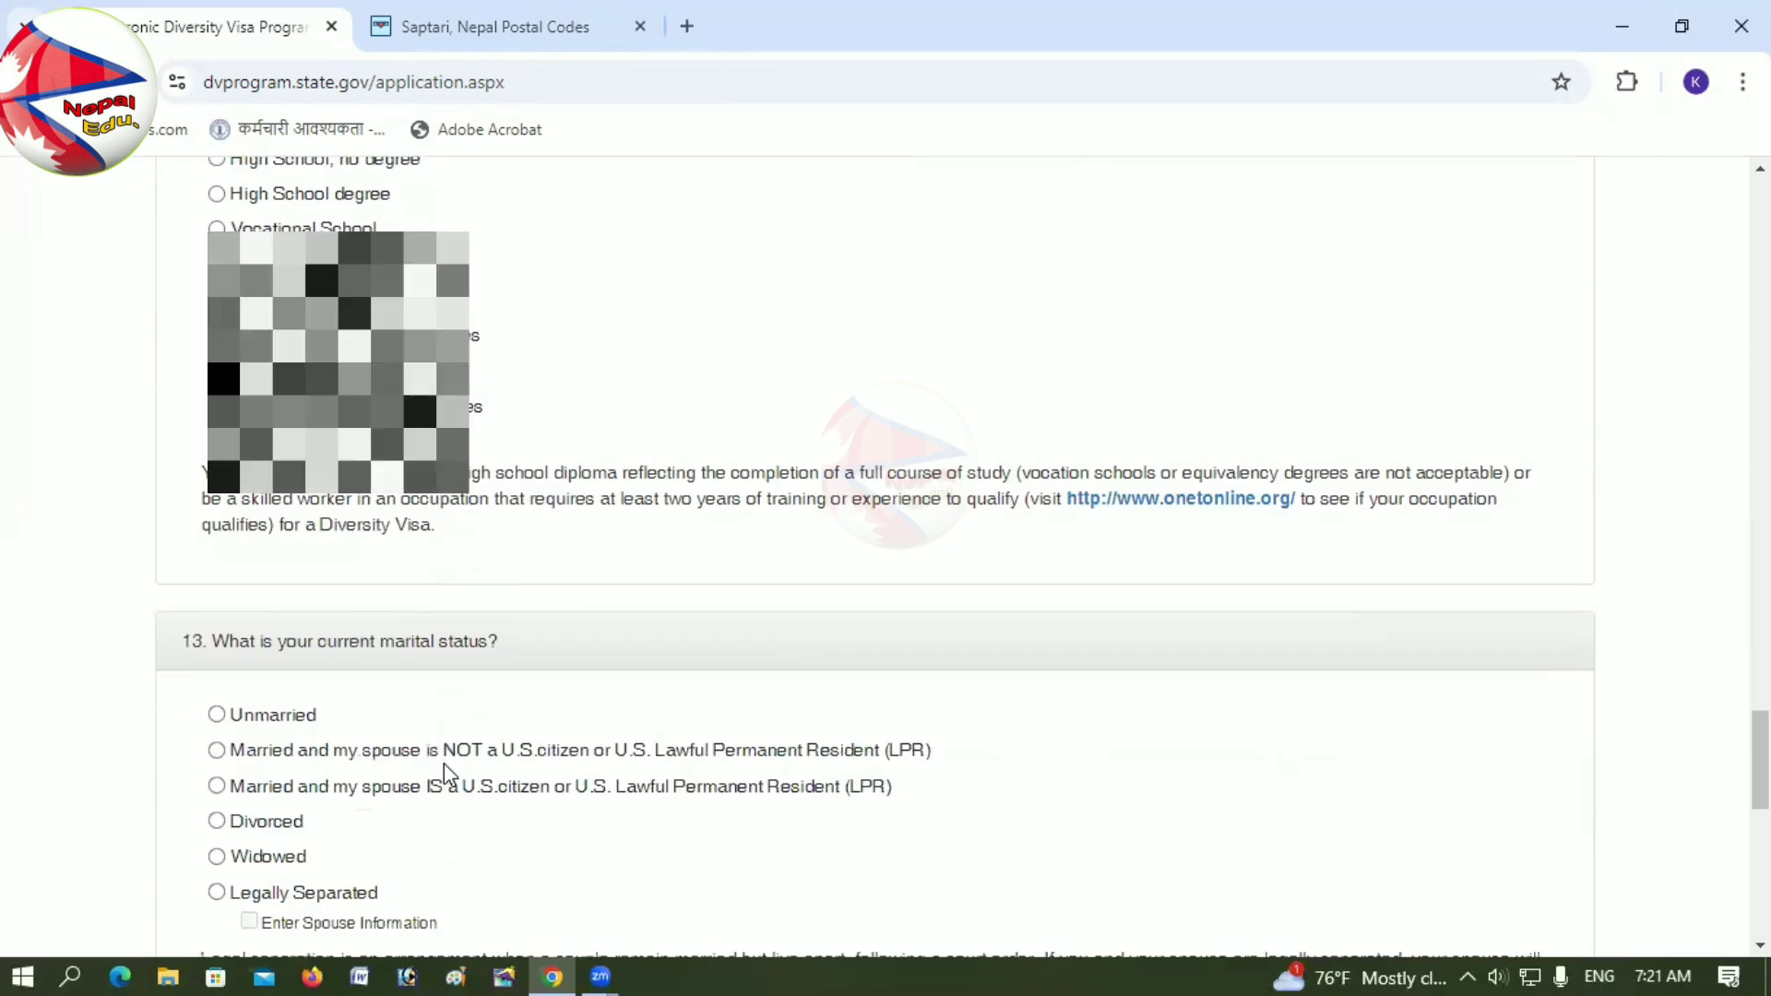
scroll(444, 762, "down", 2)
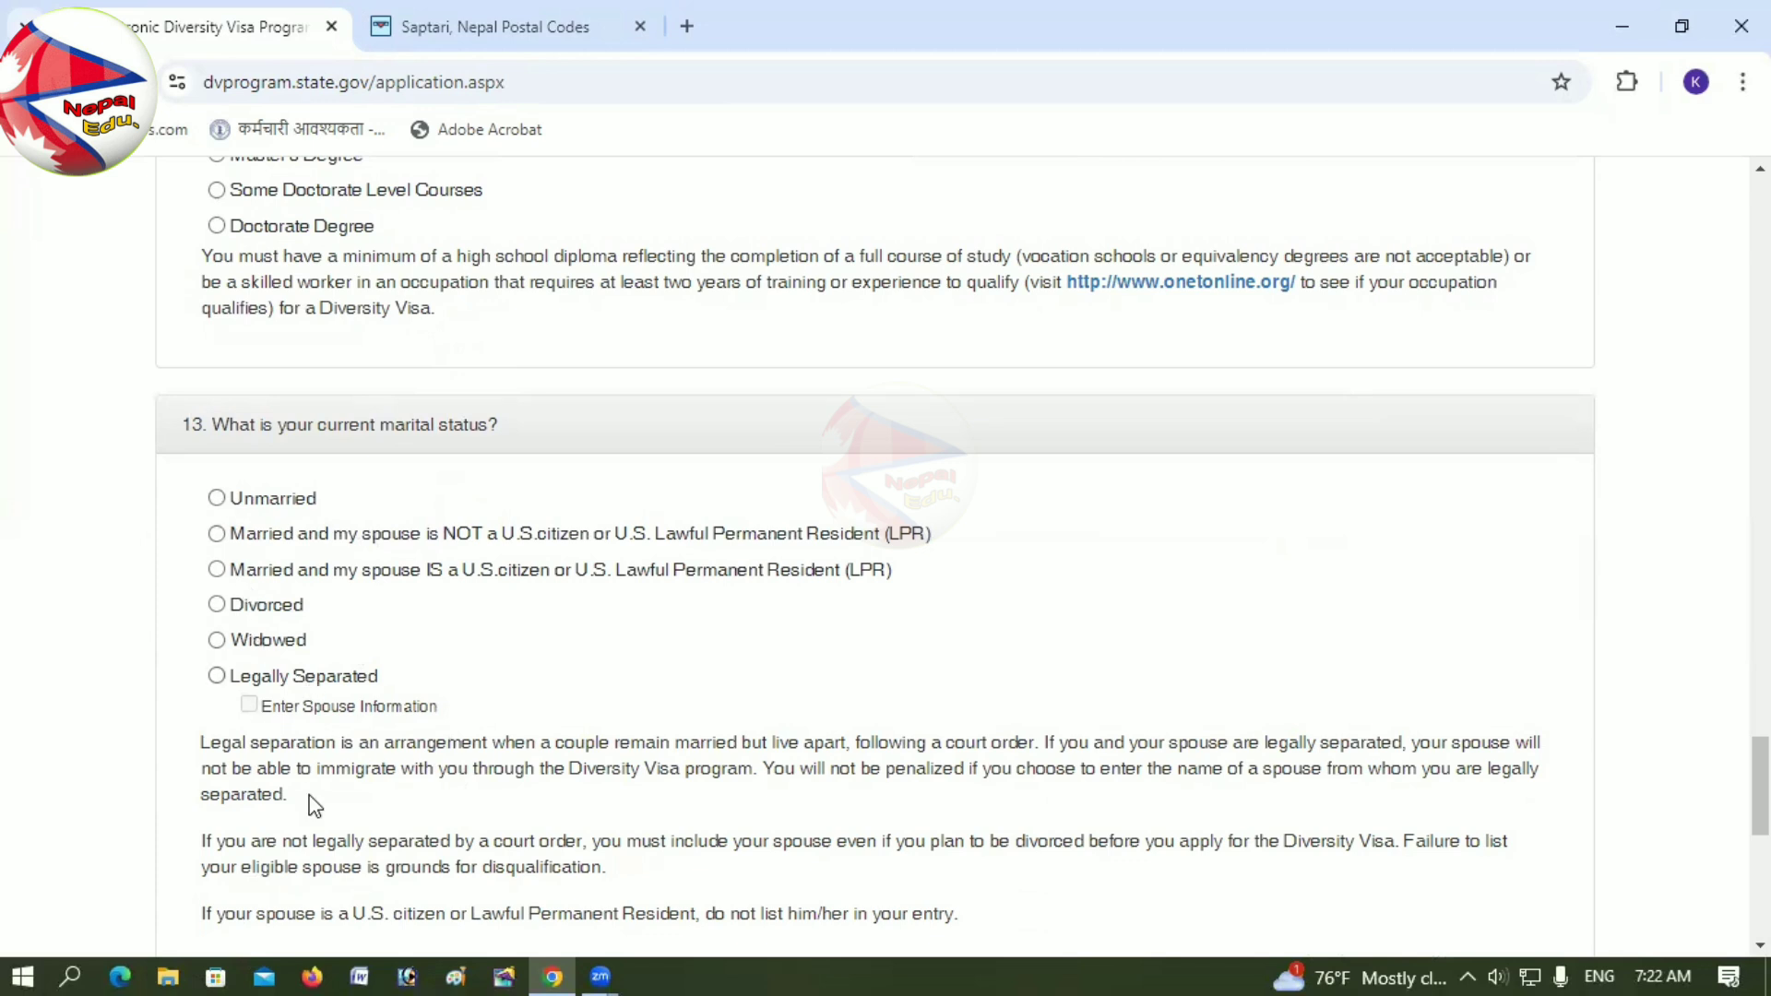
Step: Mark marital status as Unmarried and enter 0 for Number of Children
left_click(218, 501)
scroll(472, 738, "down", 2)
scroll(470, 773, "down", 2)
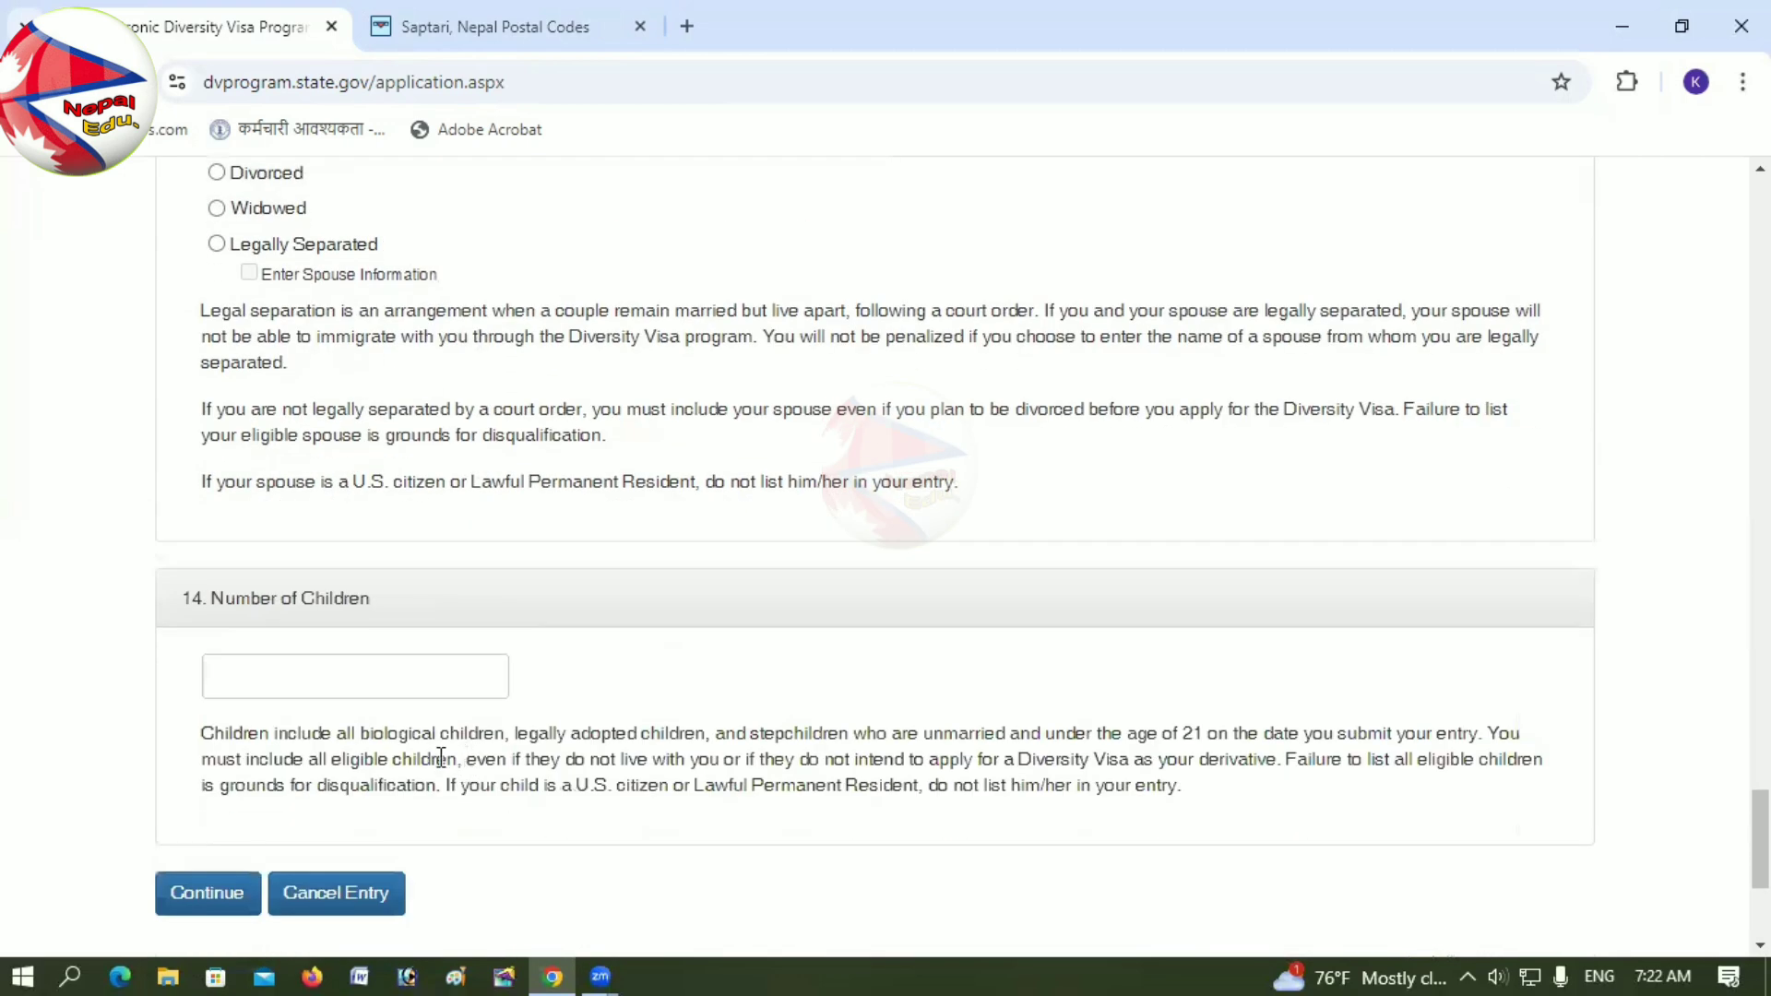
left_click(303, 679)
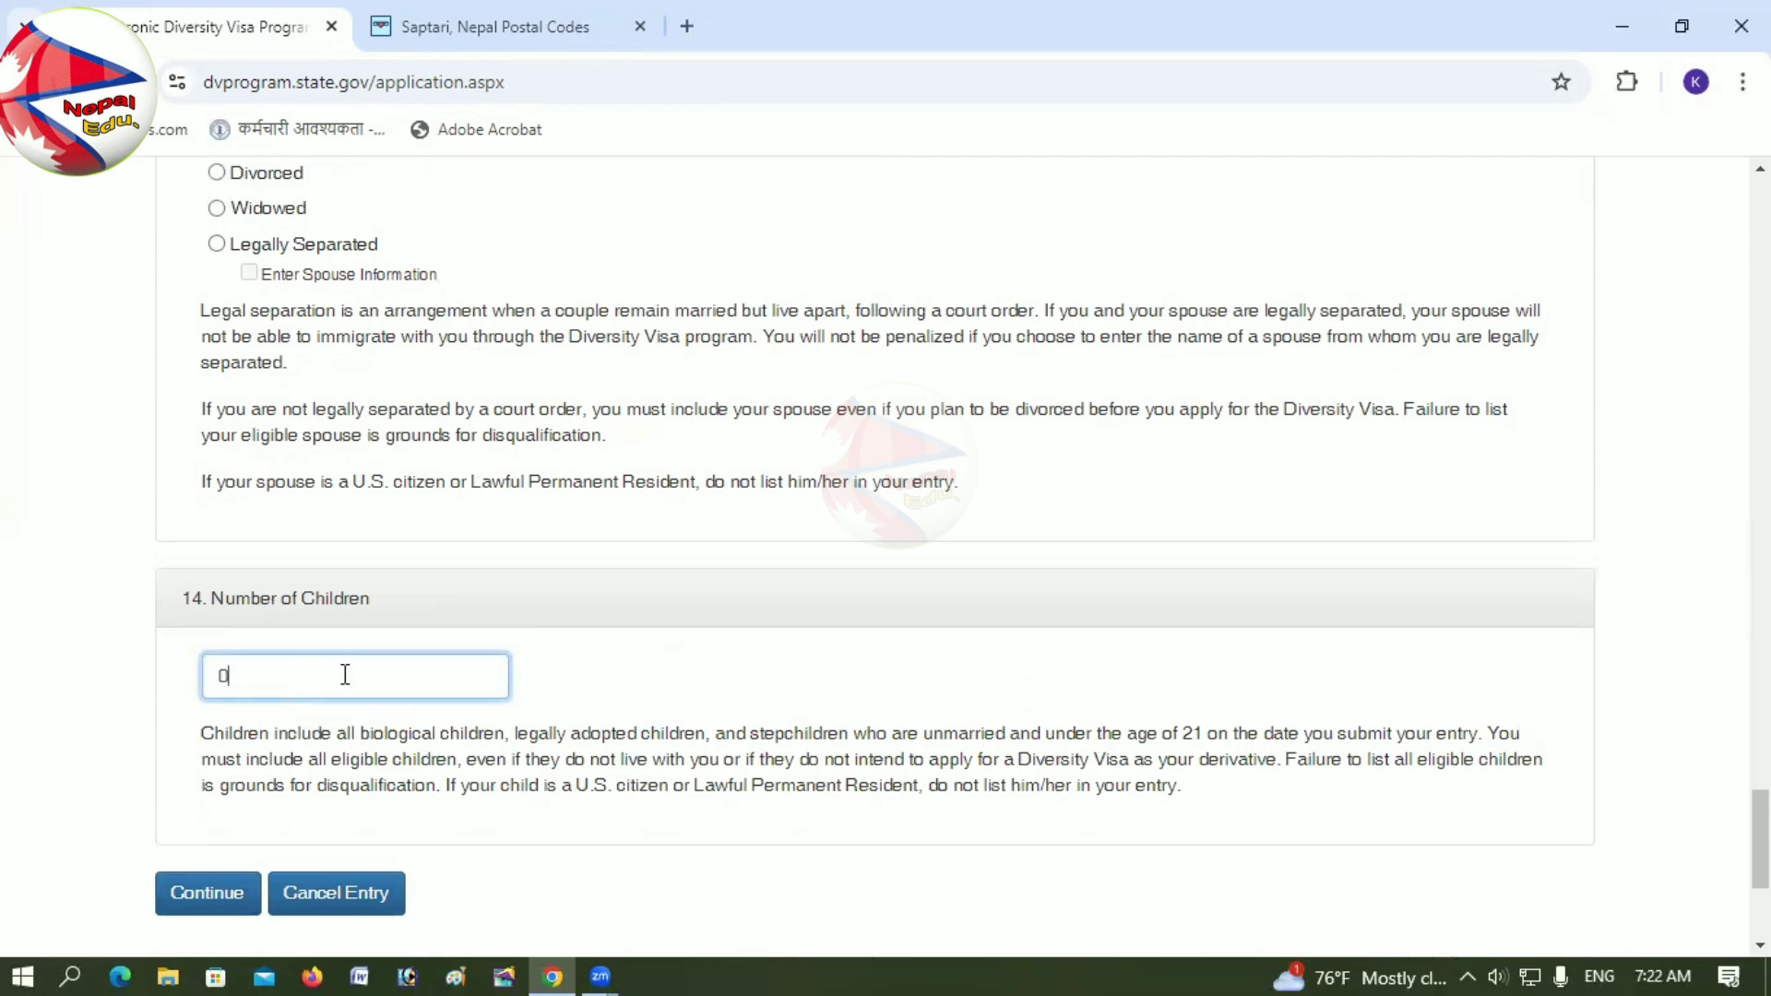
Step: Scroll back over the filled-in Part One answers to check them
scroll(276, 587, "up", 2)
scroll(277, 587, "up", 2)
scroll(267, 720, "down", 6)
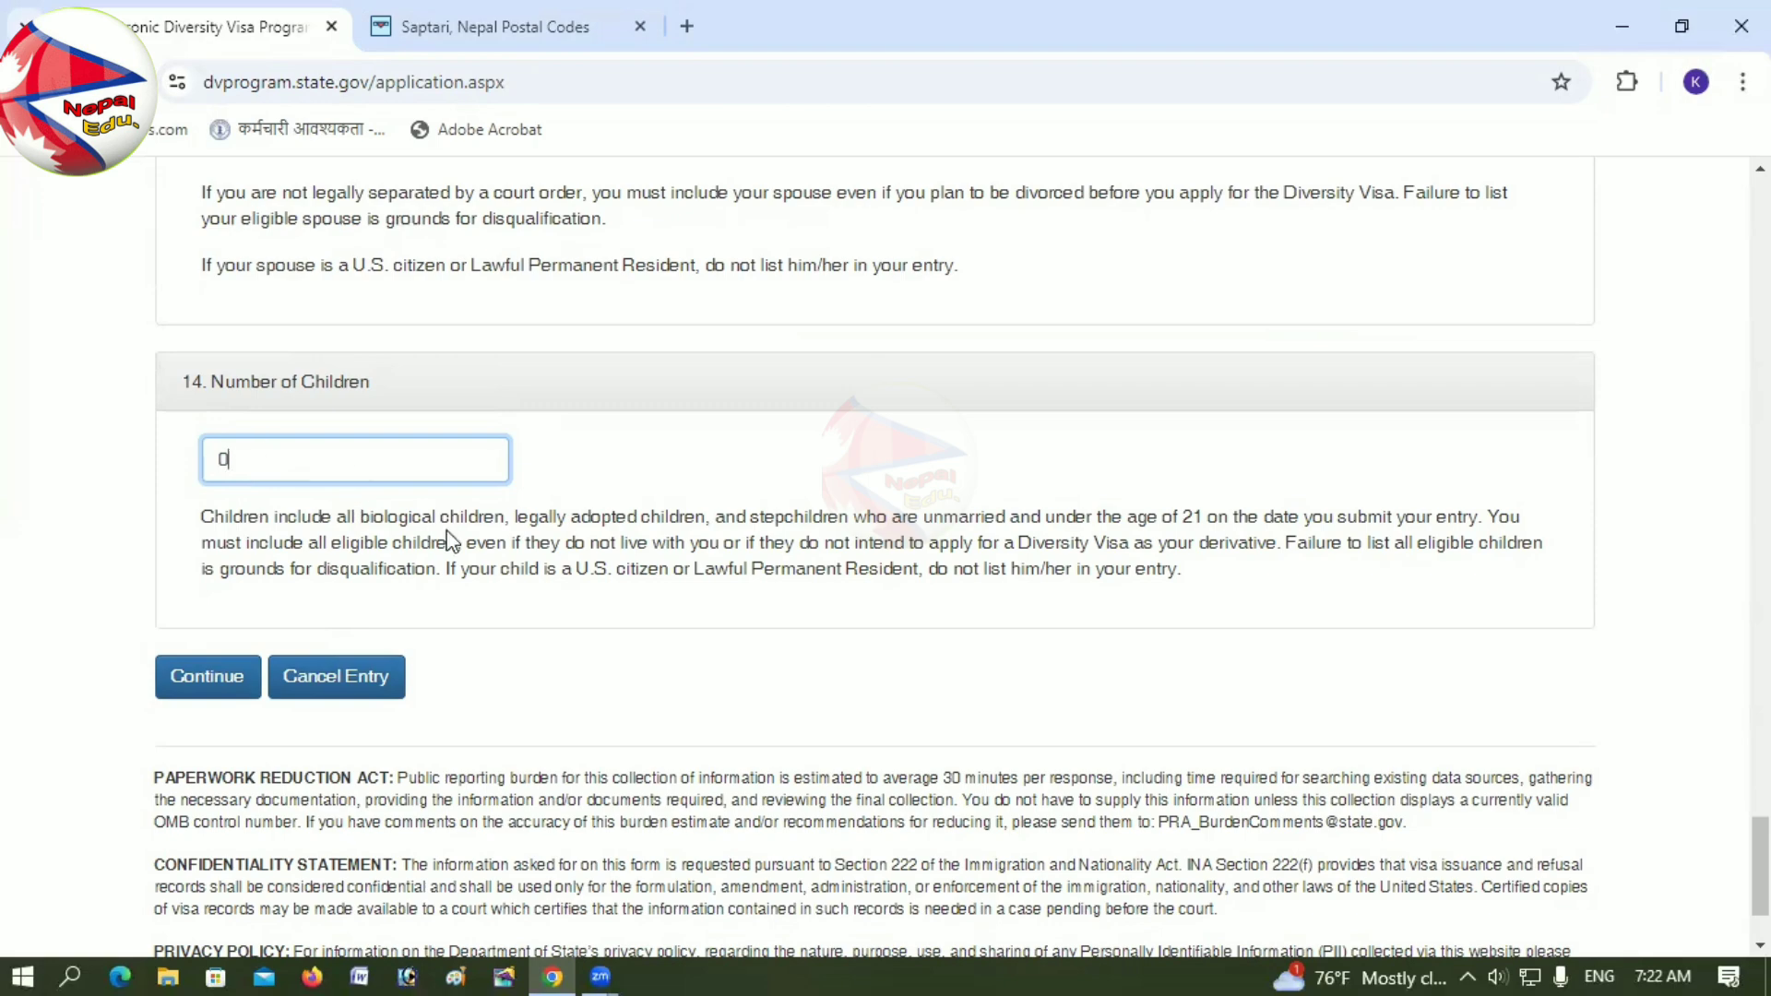
scroll(455, 542, "up", 15)
scroll(455, 542, "up", 15)
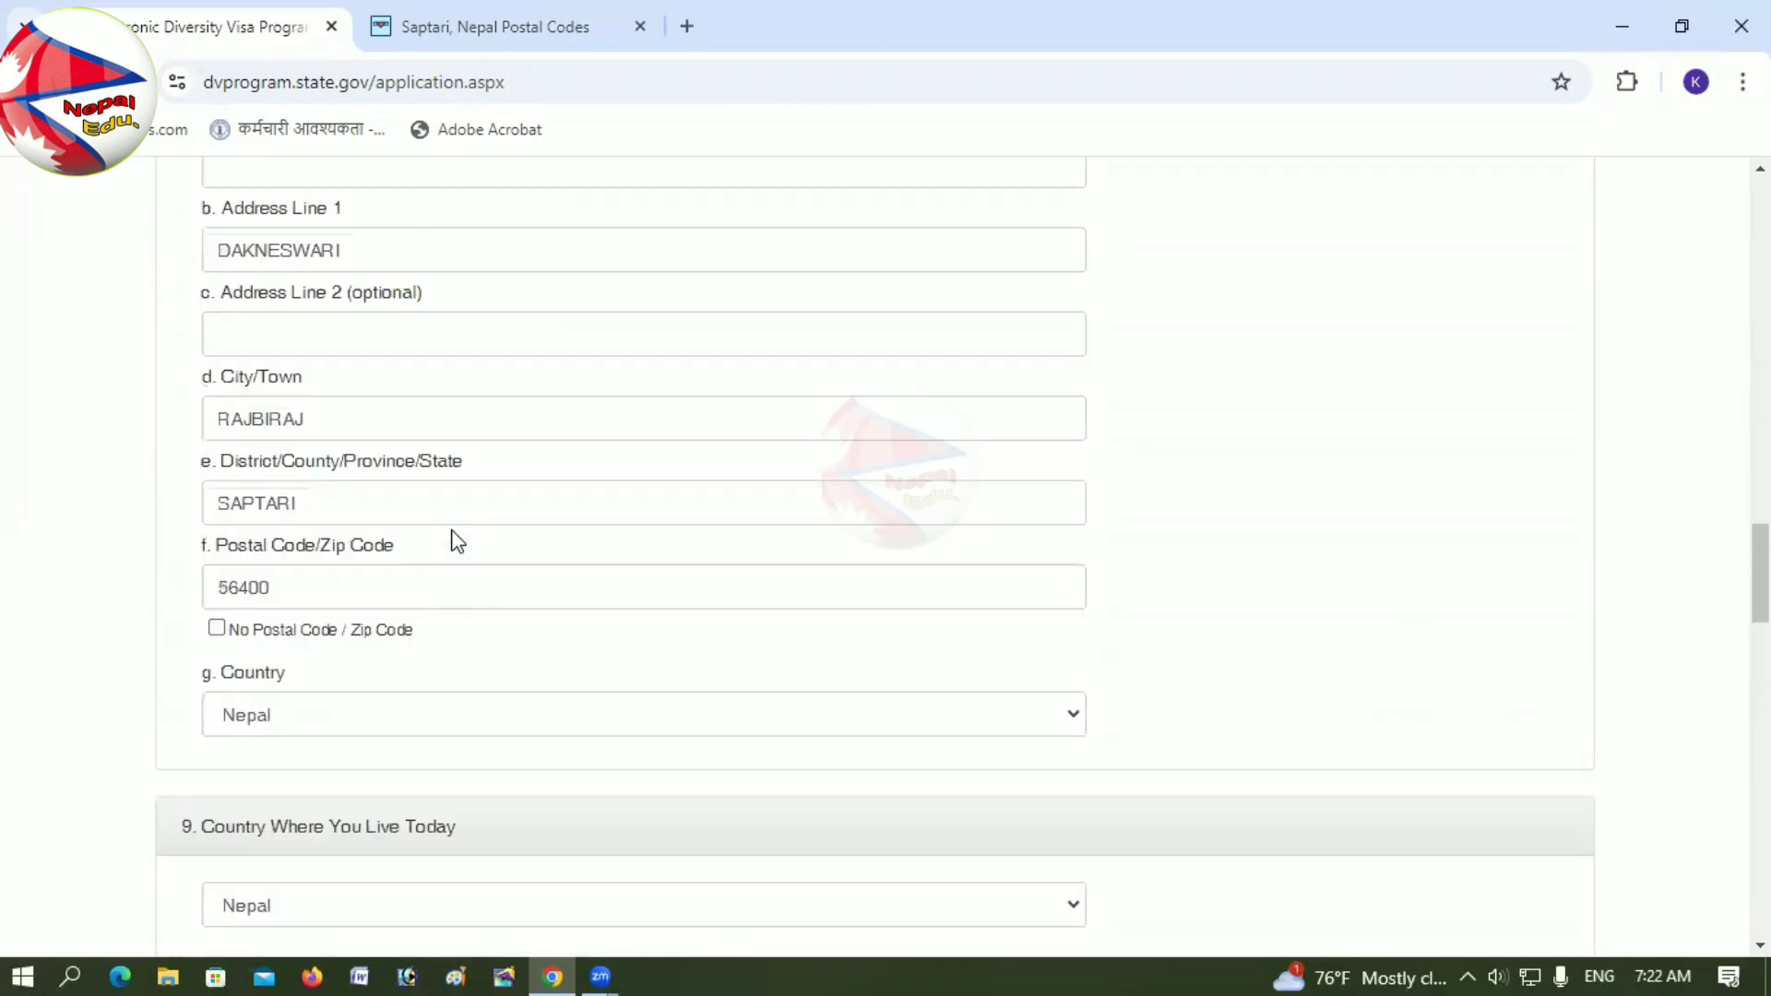
scroll(456, 540, "up", 20)
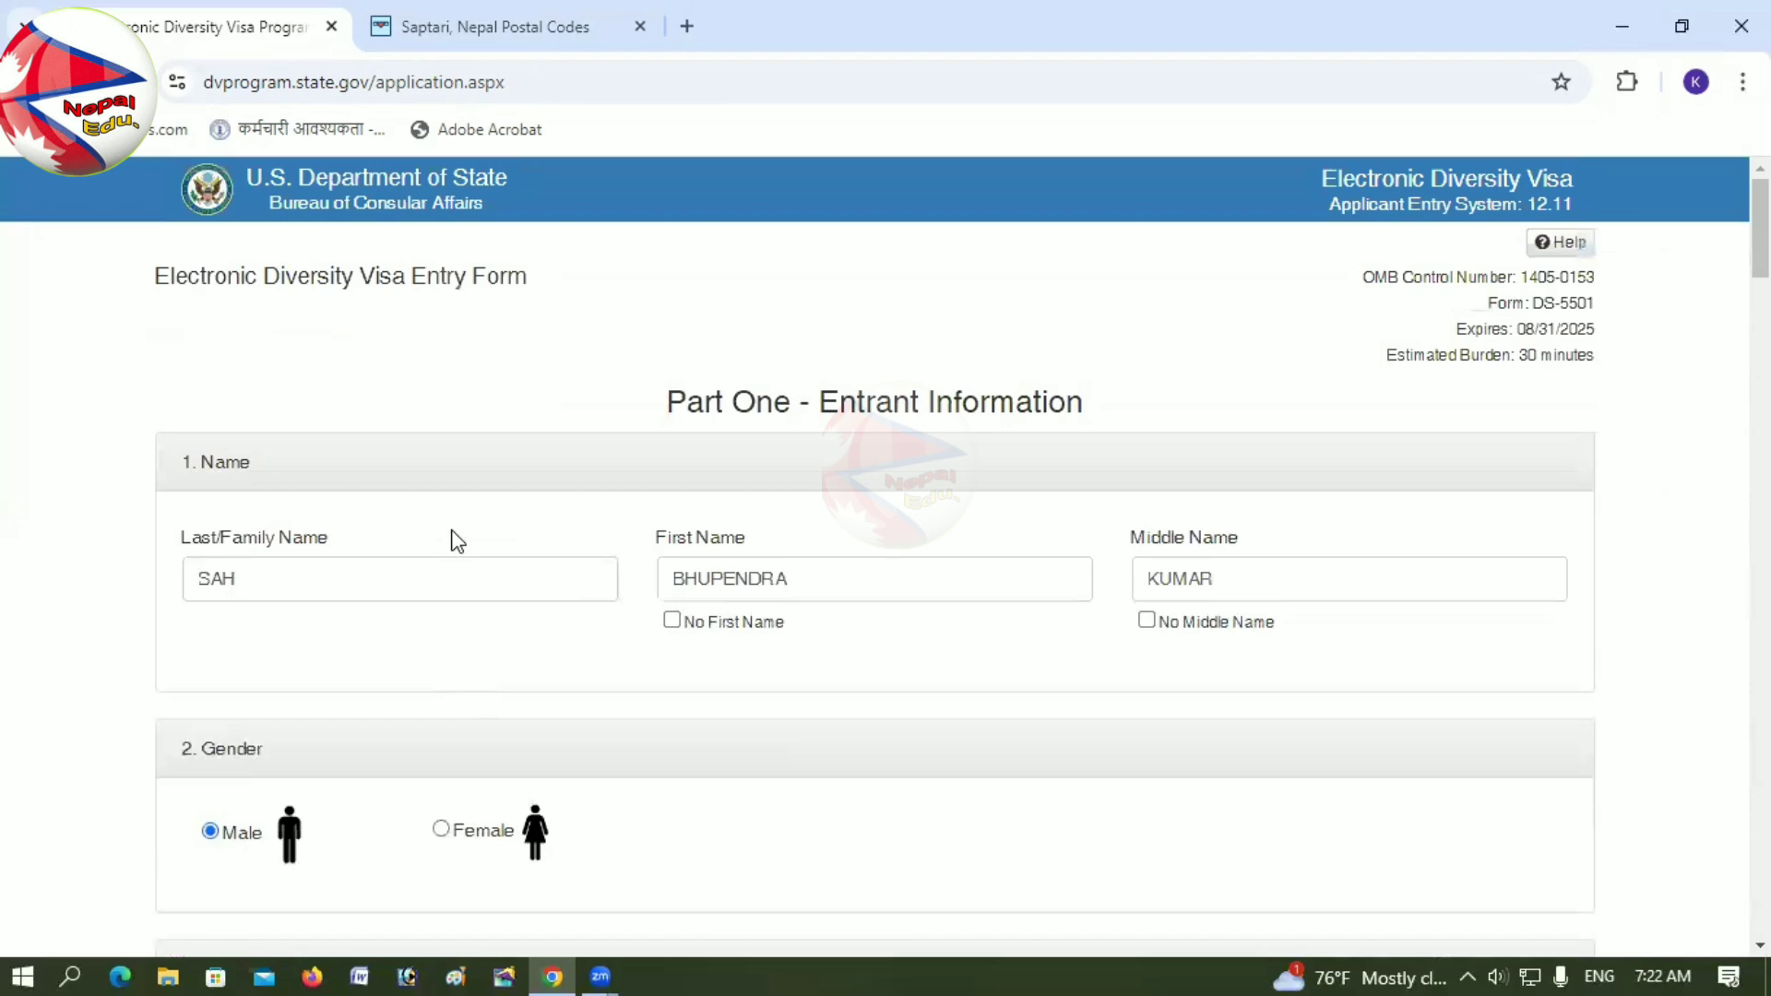
scroll(456, 540, "down", 20)
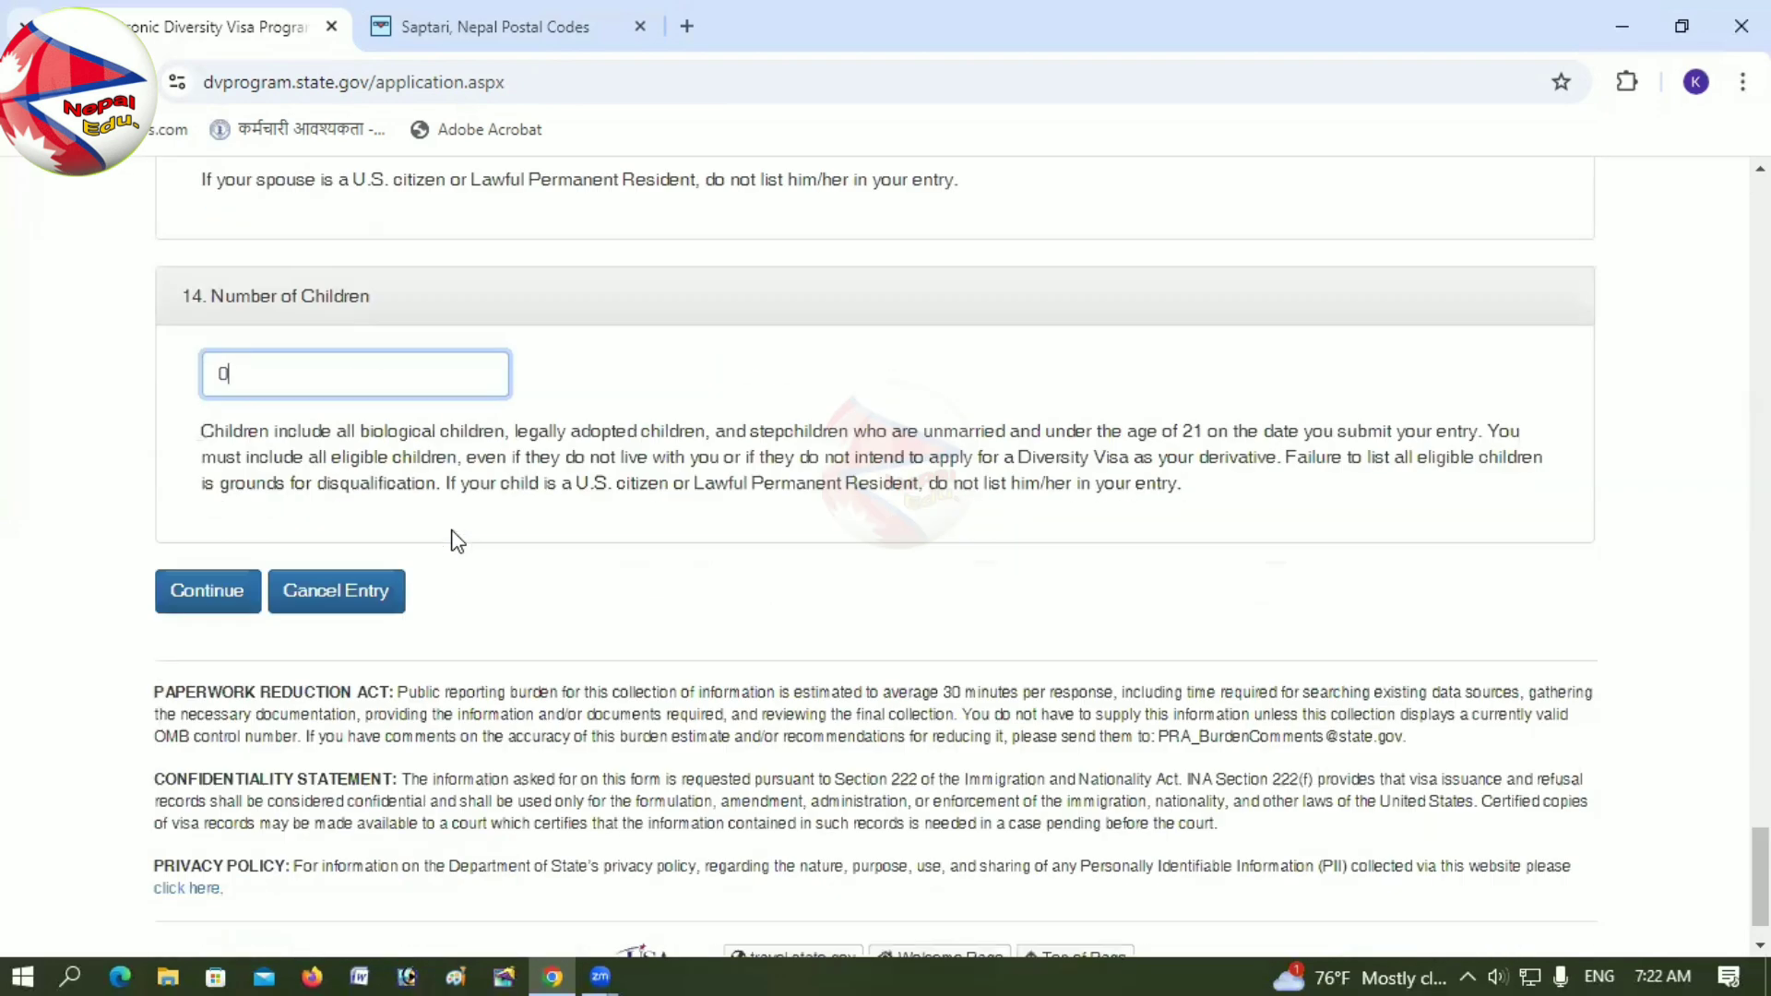
scroll(455, 540, "down", 1)
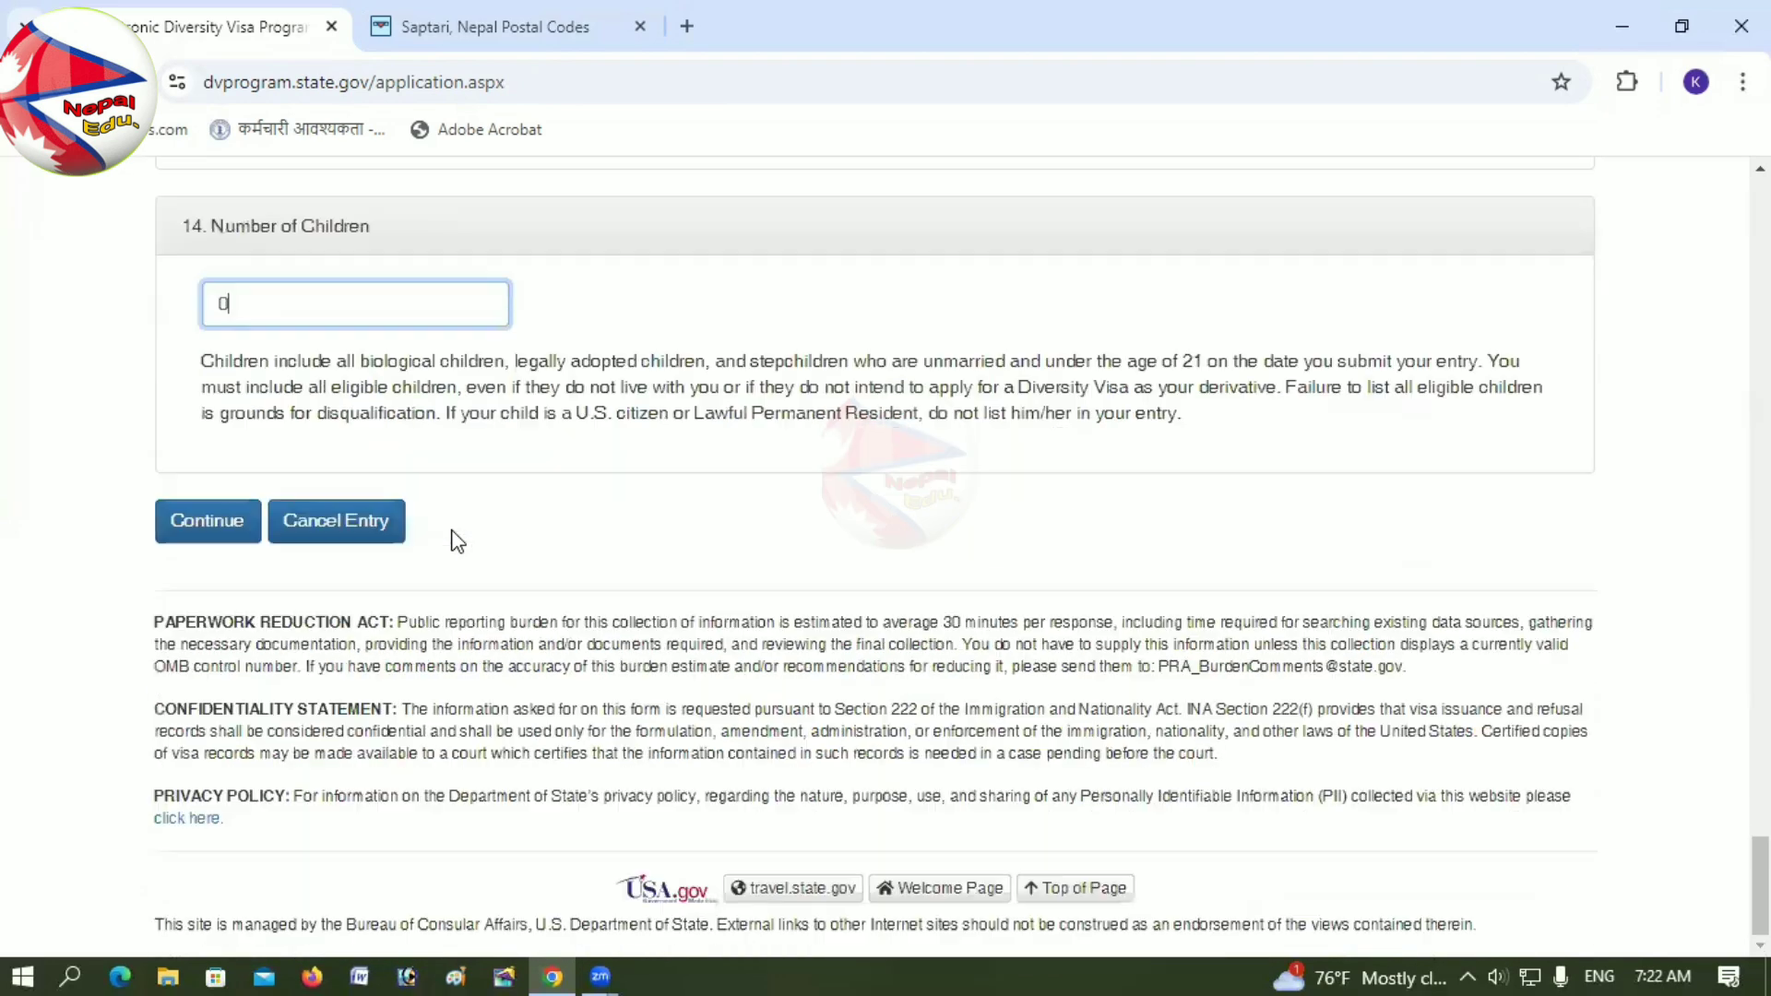
Step: Submit Part One and highlight the photo error requiring 600x600 to 1200x1200 pixels, then switch to Photoshop
left_click(216, 521)
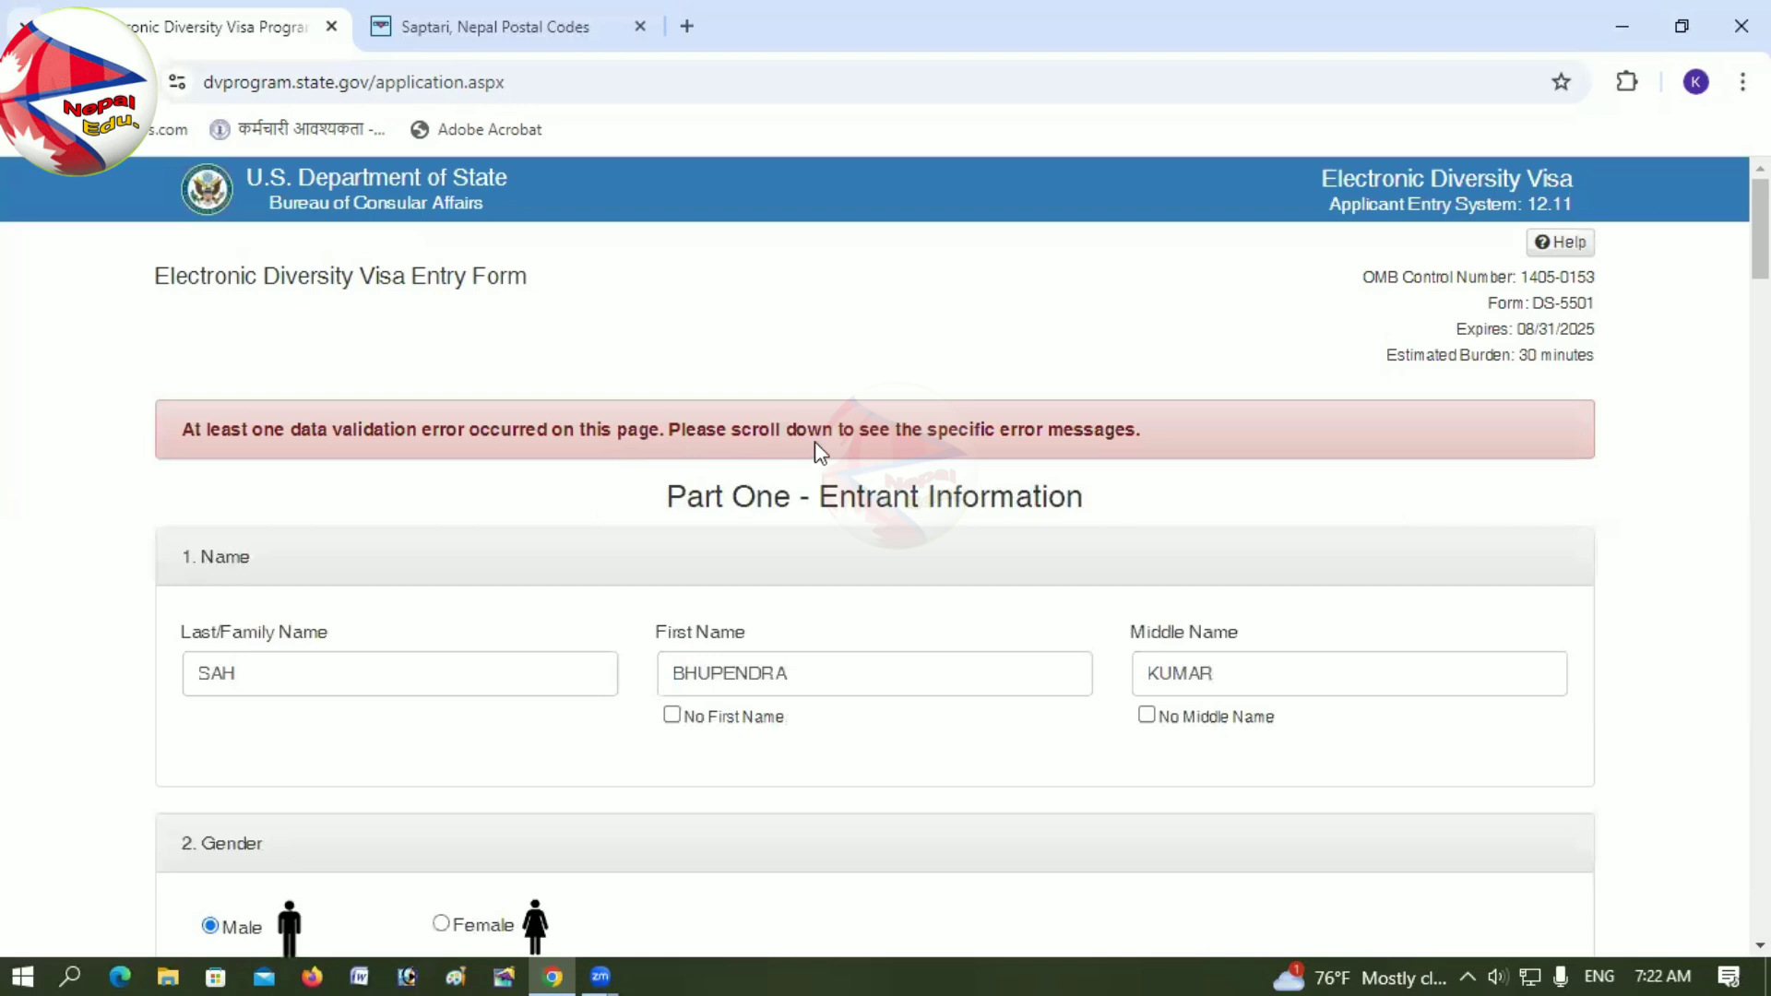
scroll(1173, 576, "down", 2)
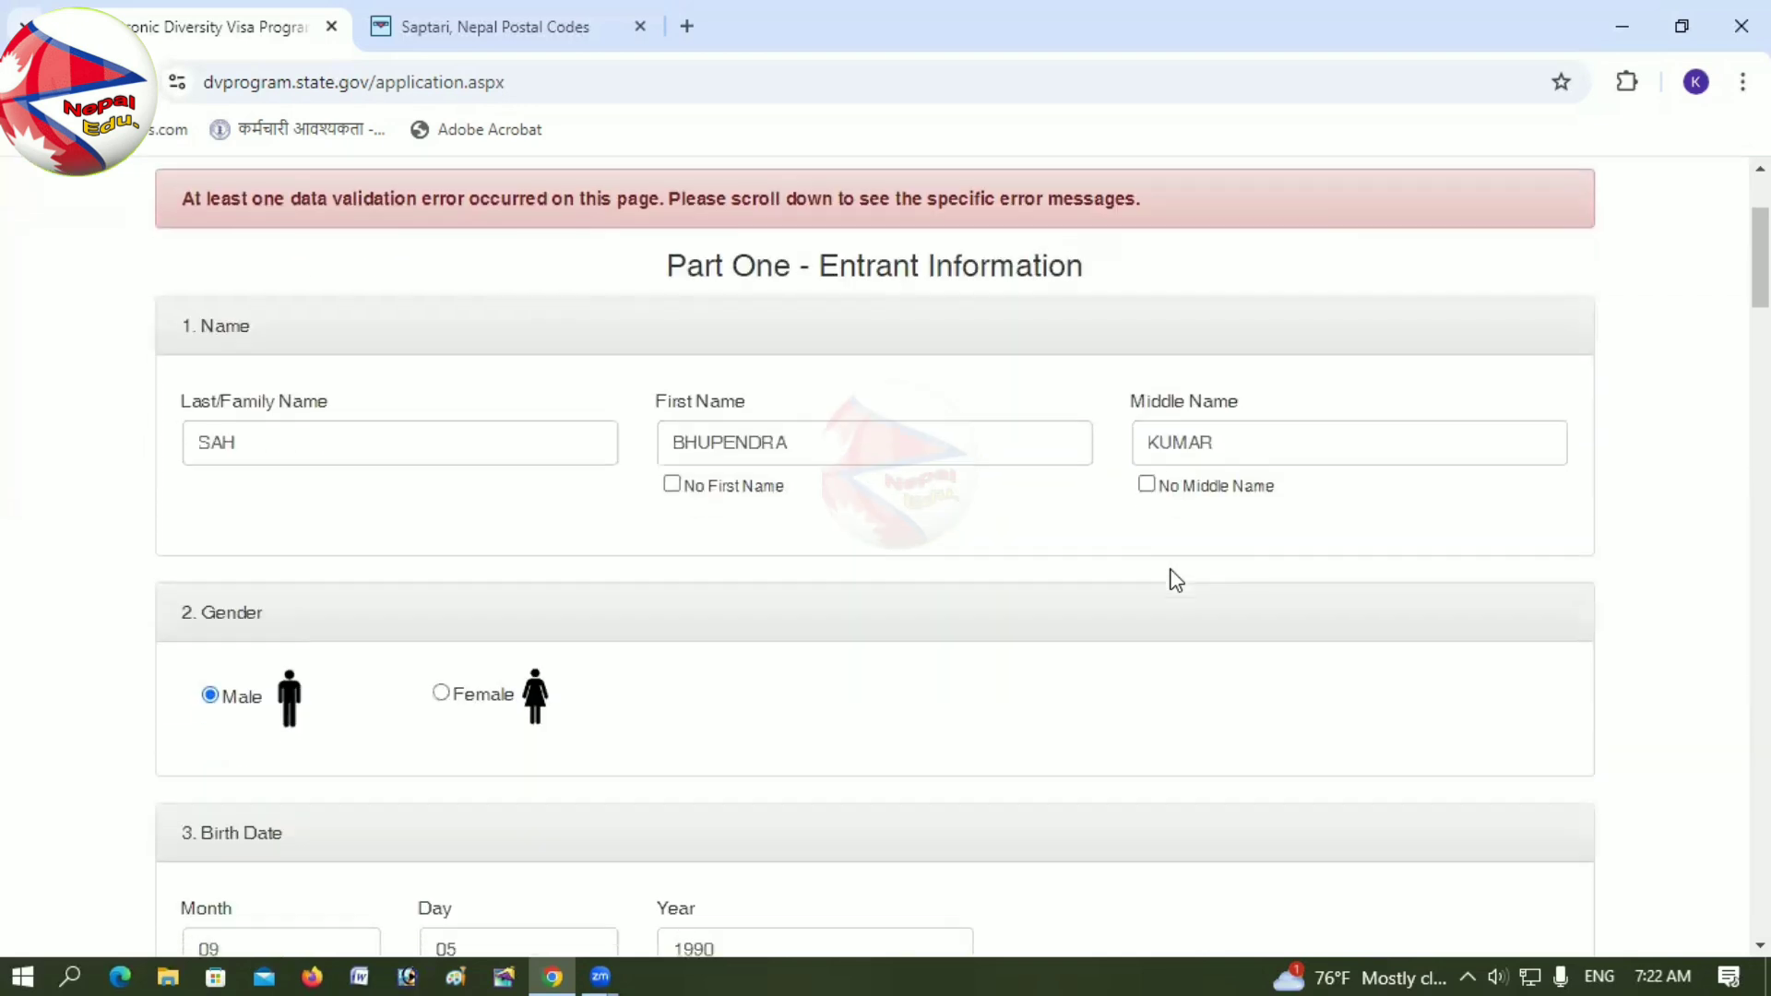
scroll(1175, 579, "down", 12)
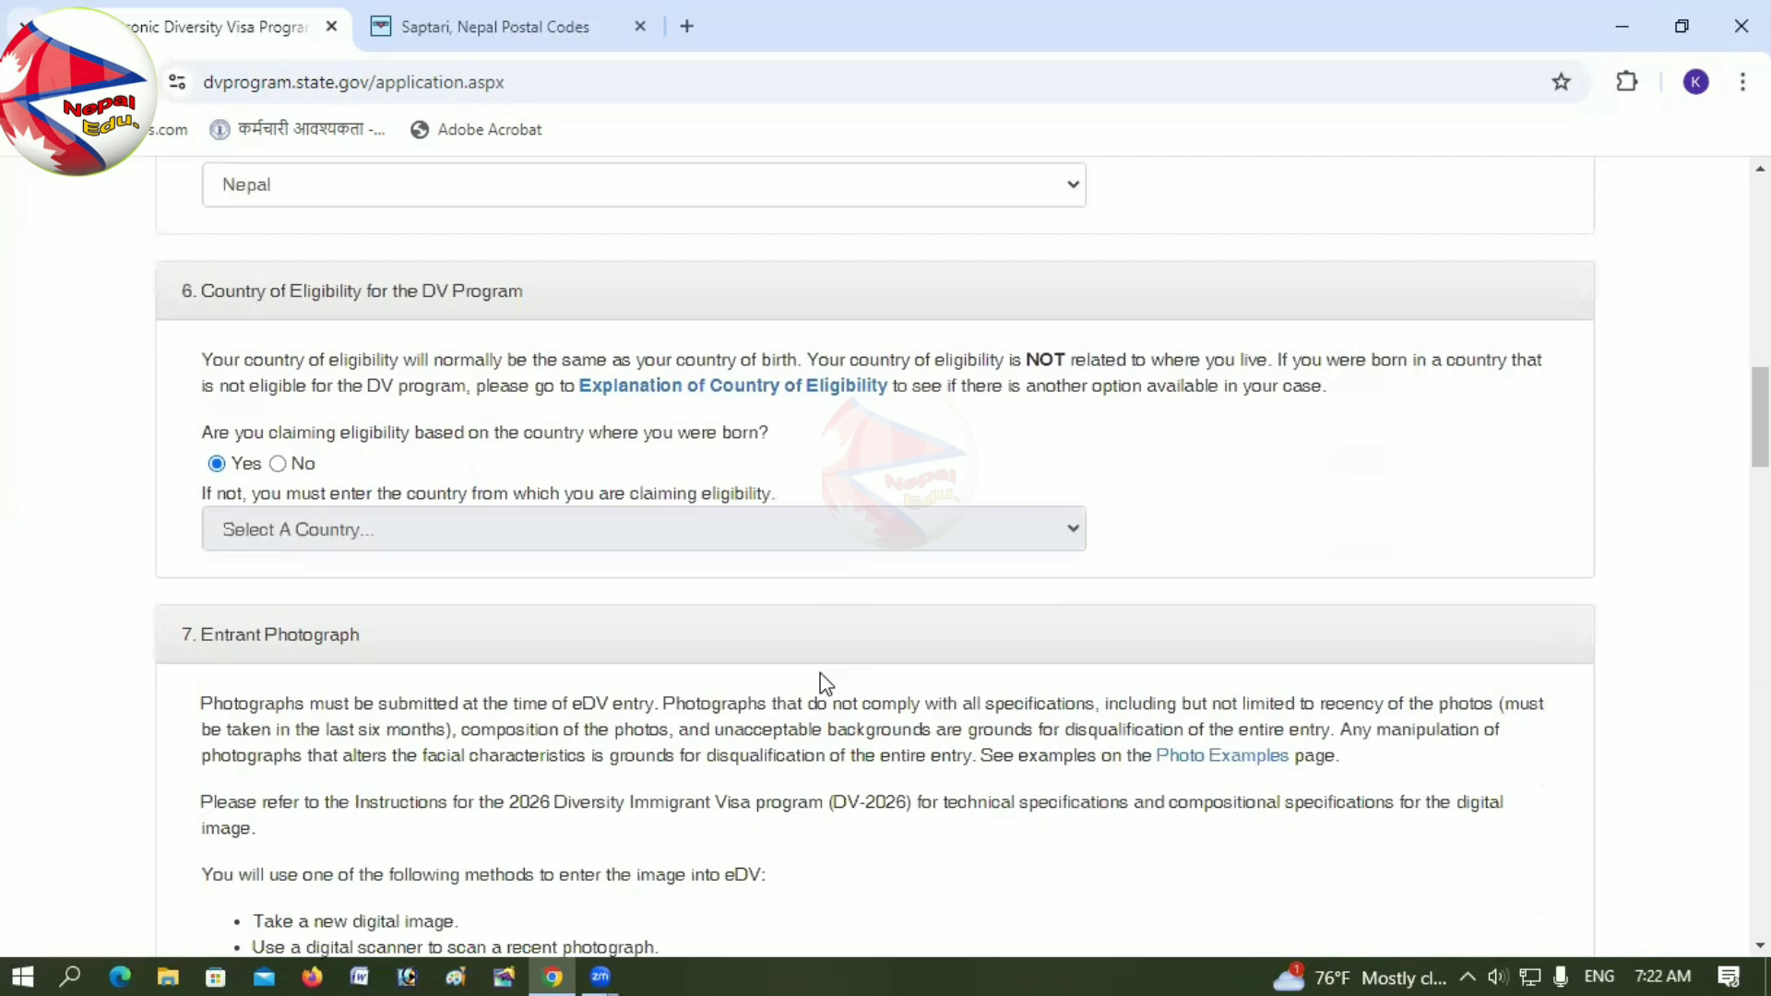
scroll(826, 685, "down", 6)
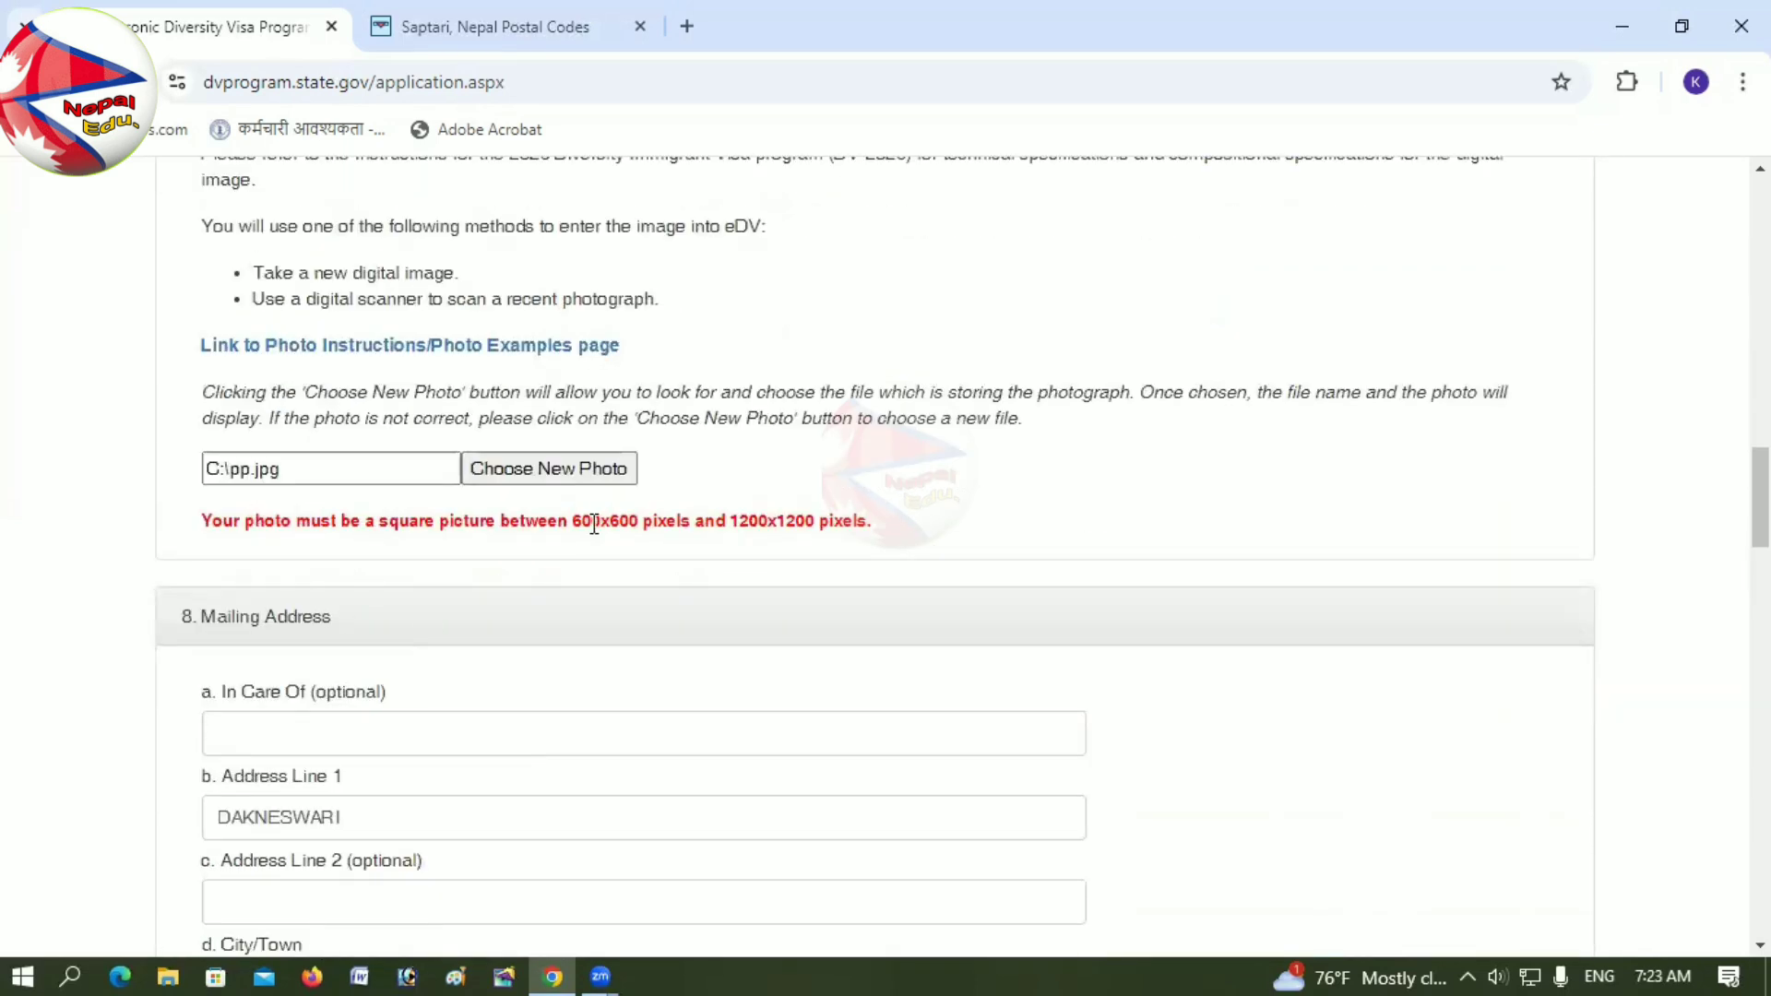
left_click_drag(573, 521, 879, 518)
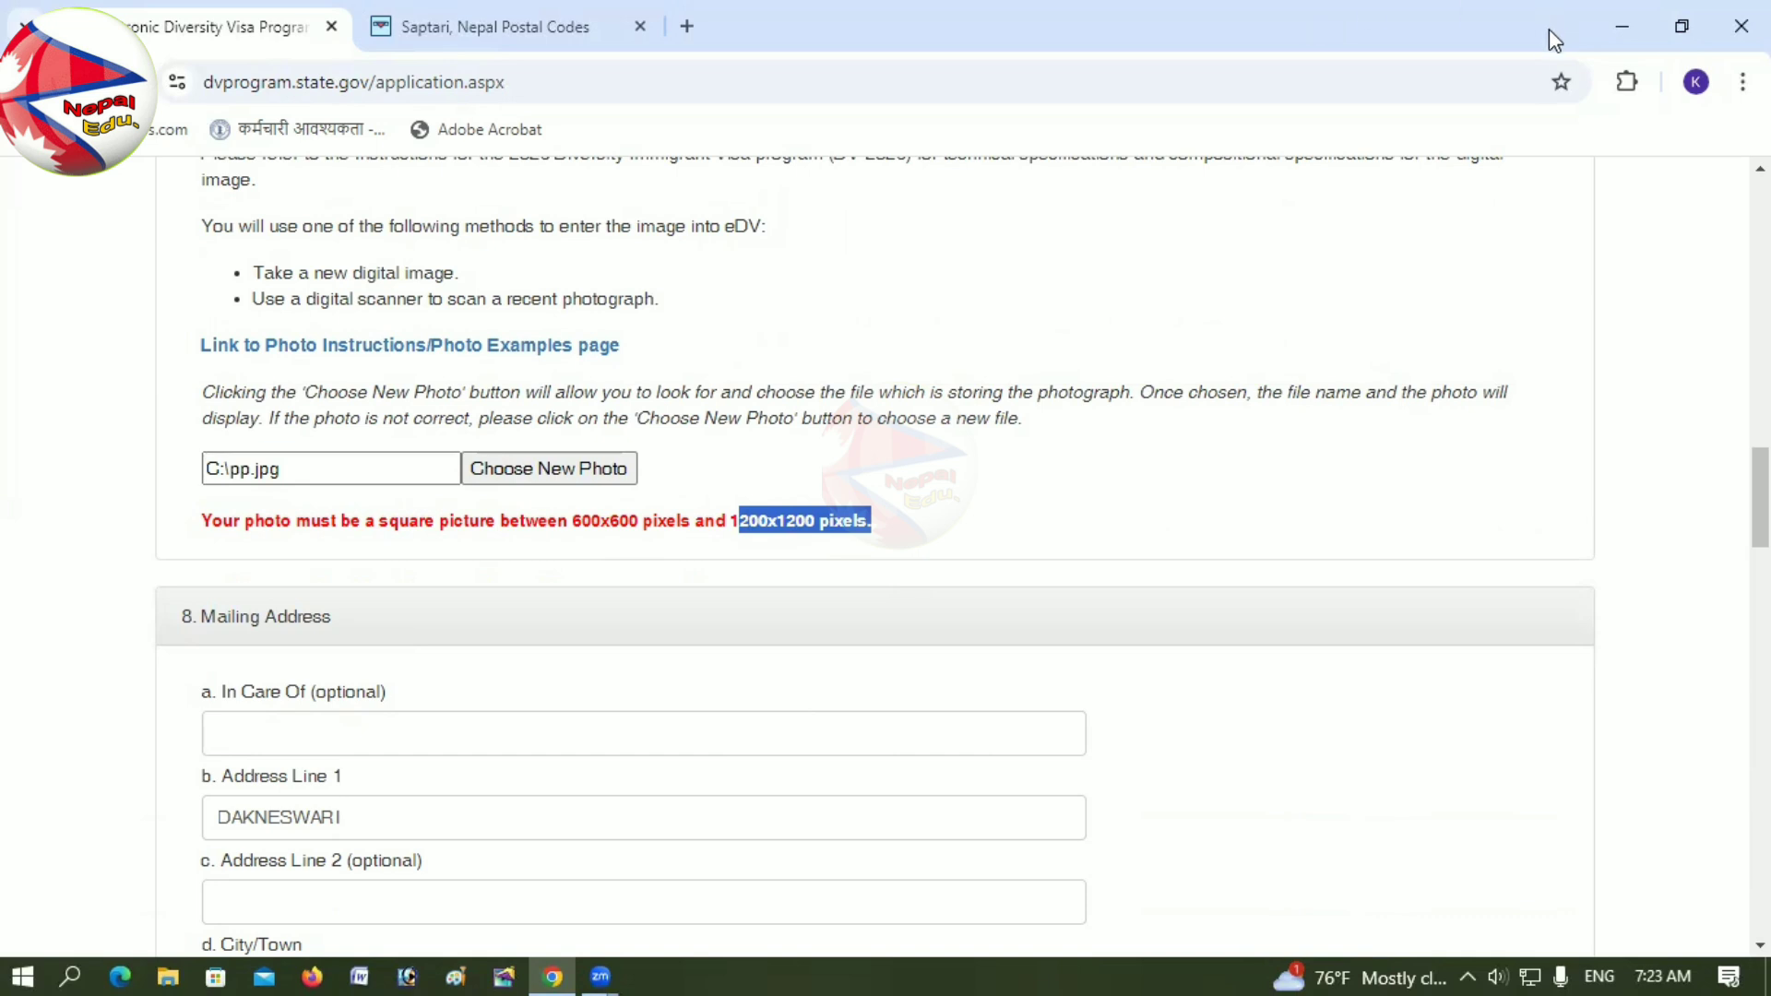
left_click(407, 976)
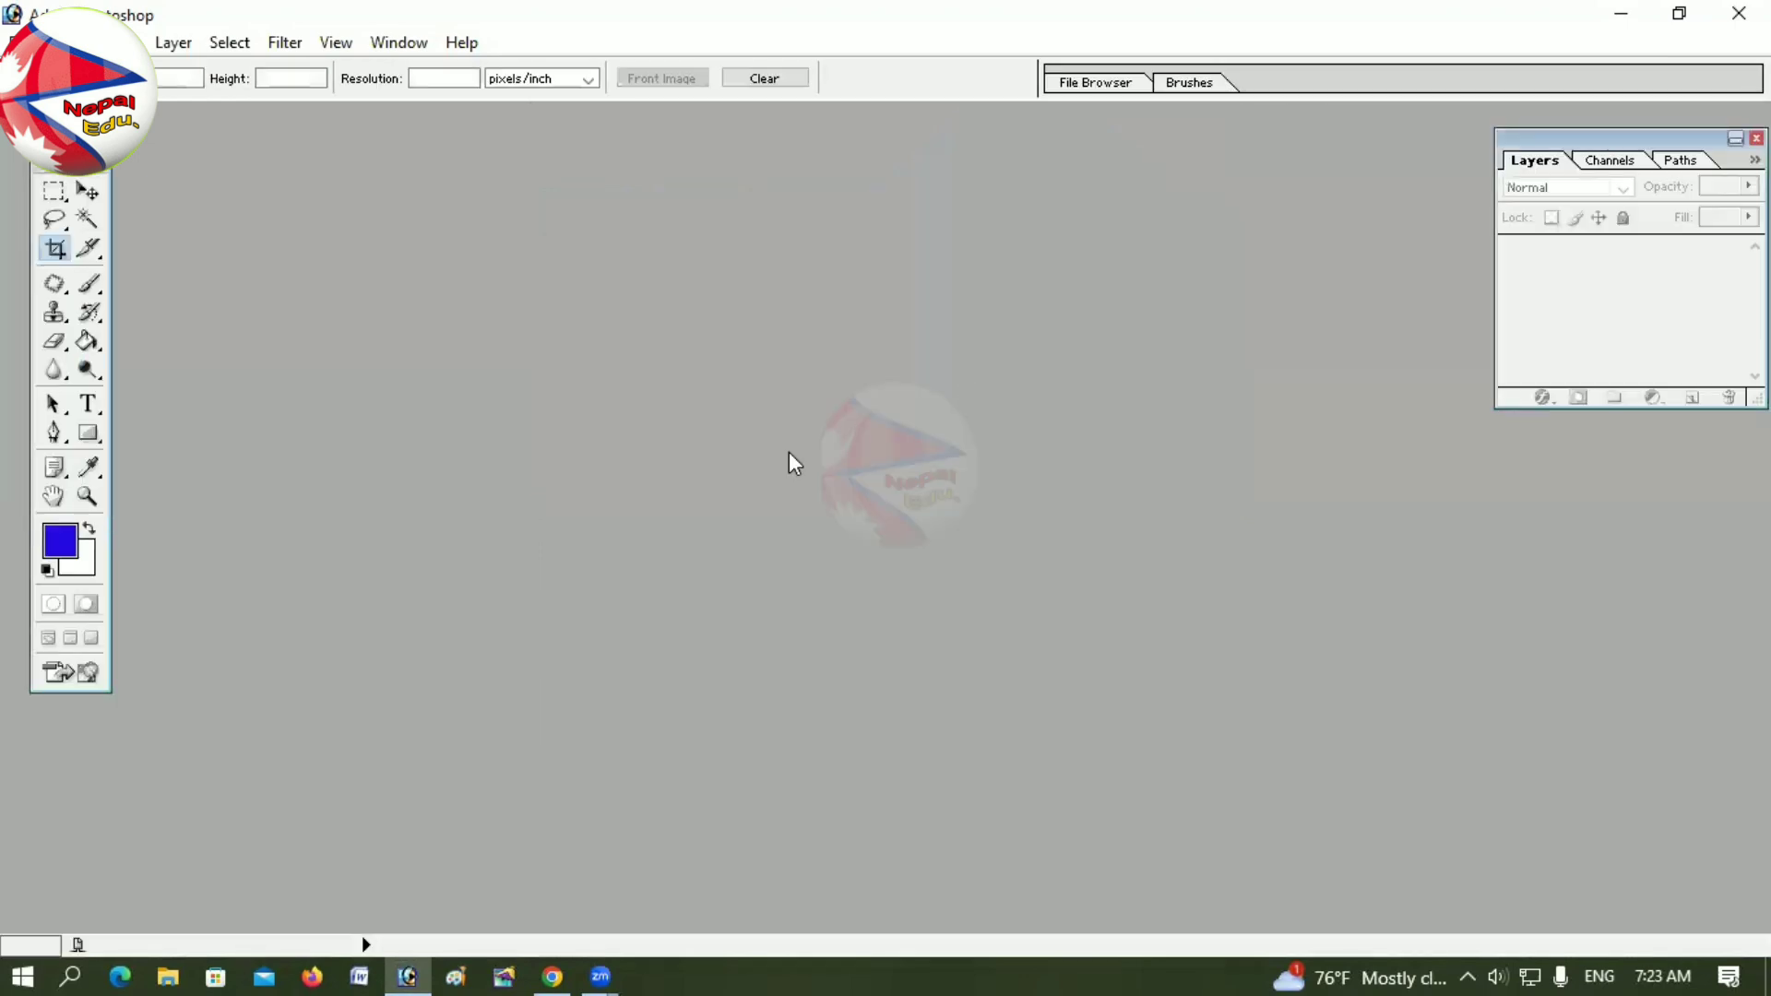
Step: Create a new 600 × 600 pixel document at 300 pixels/inch
key("ctrl+n")
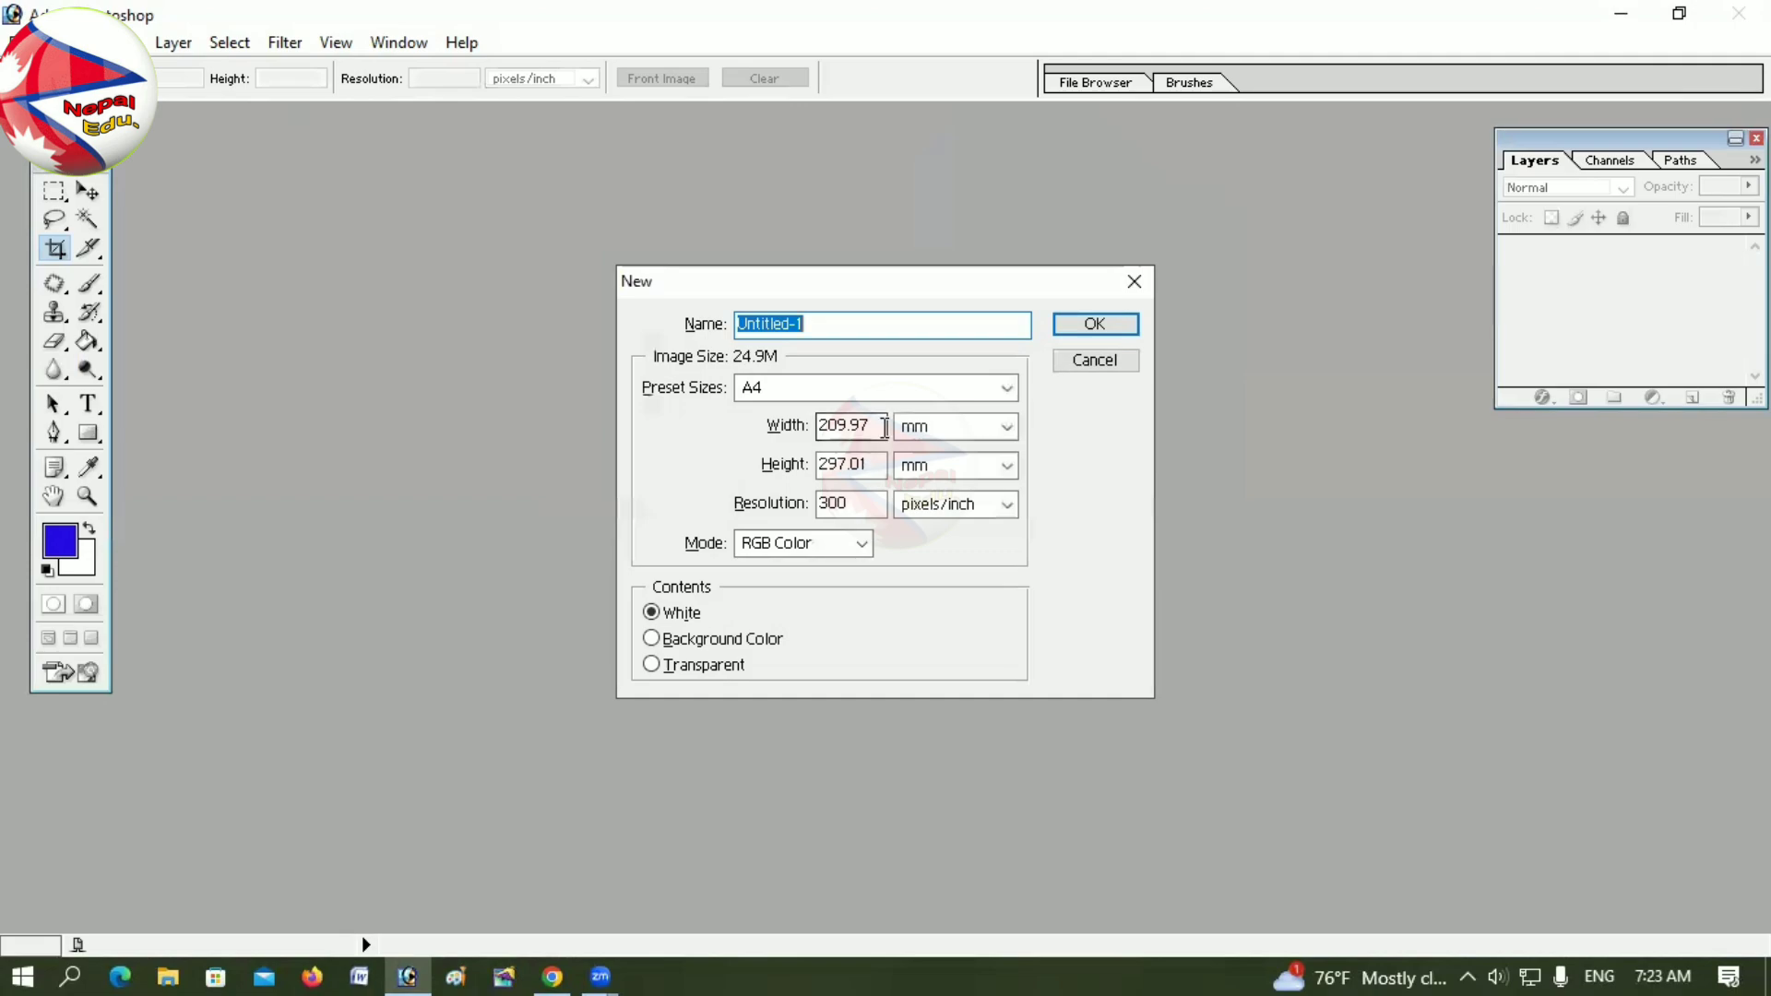
left_click_drag(884, 427, 770, 433)
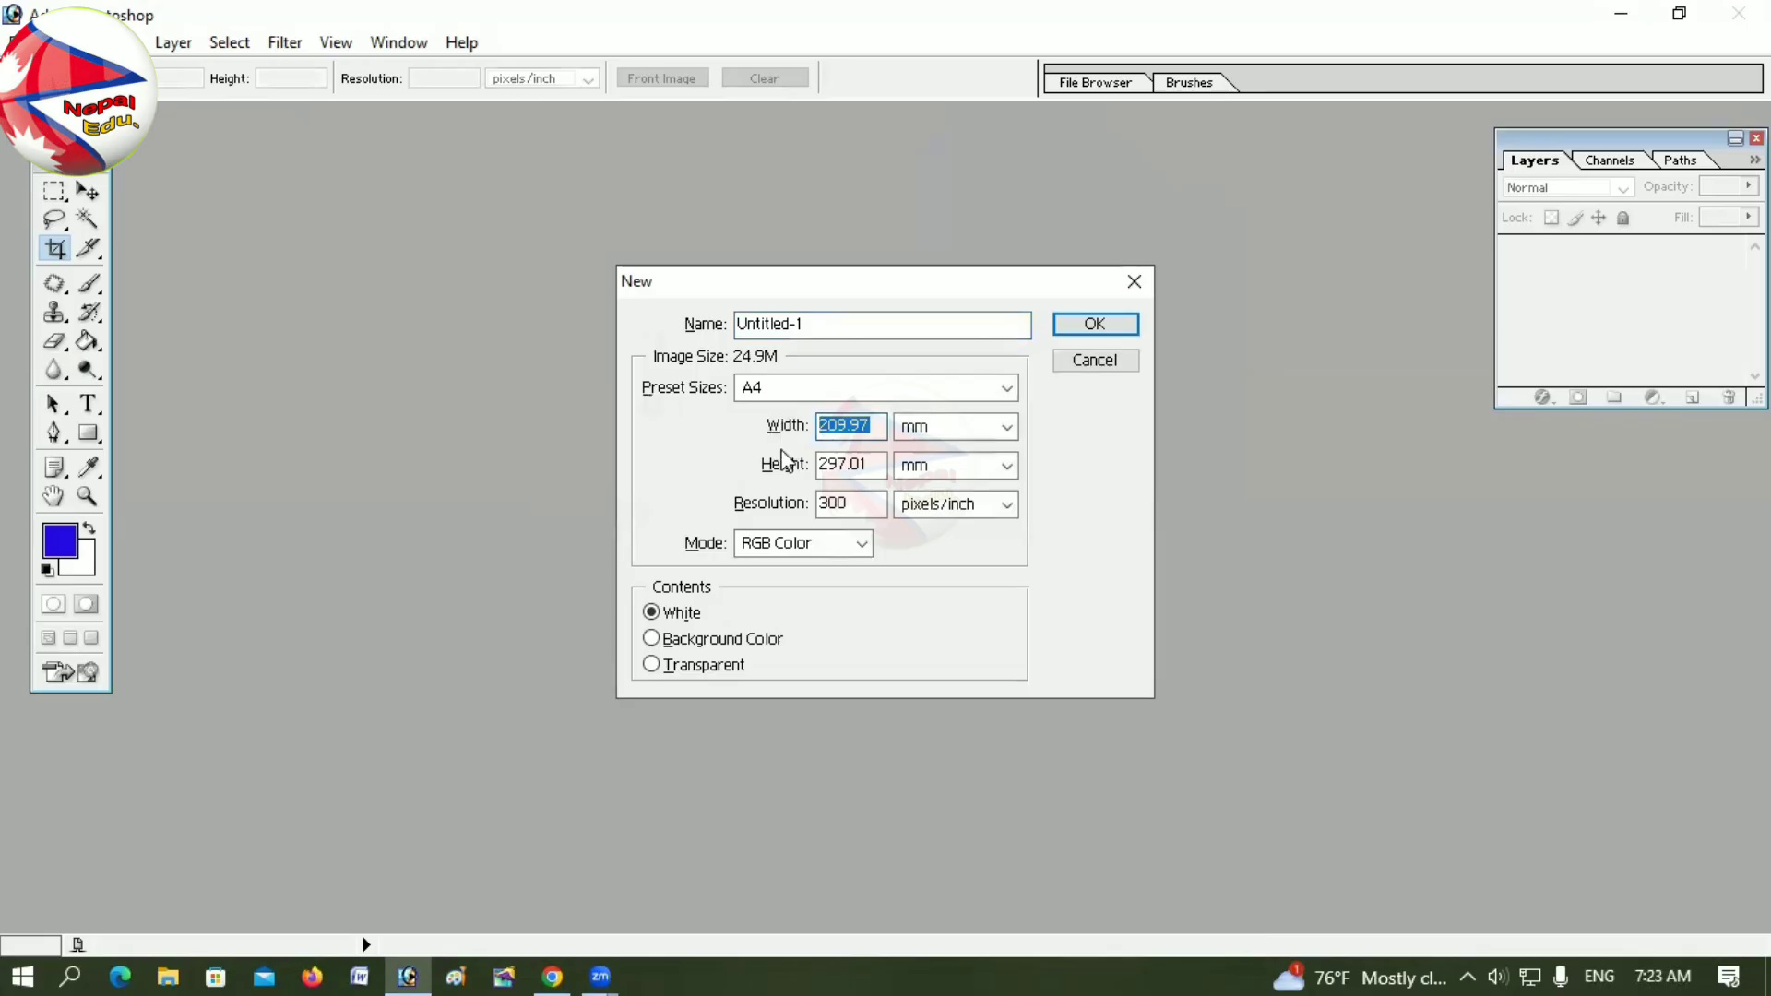
type("1")
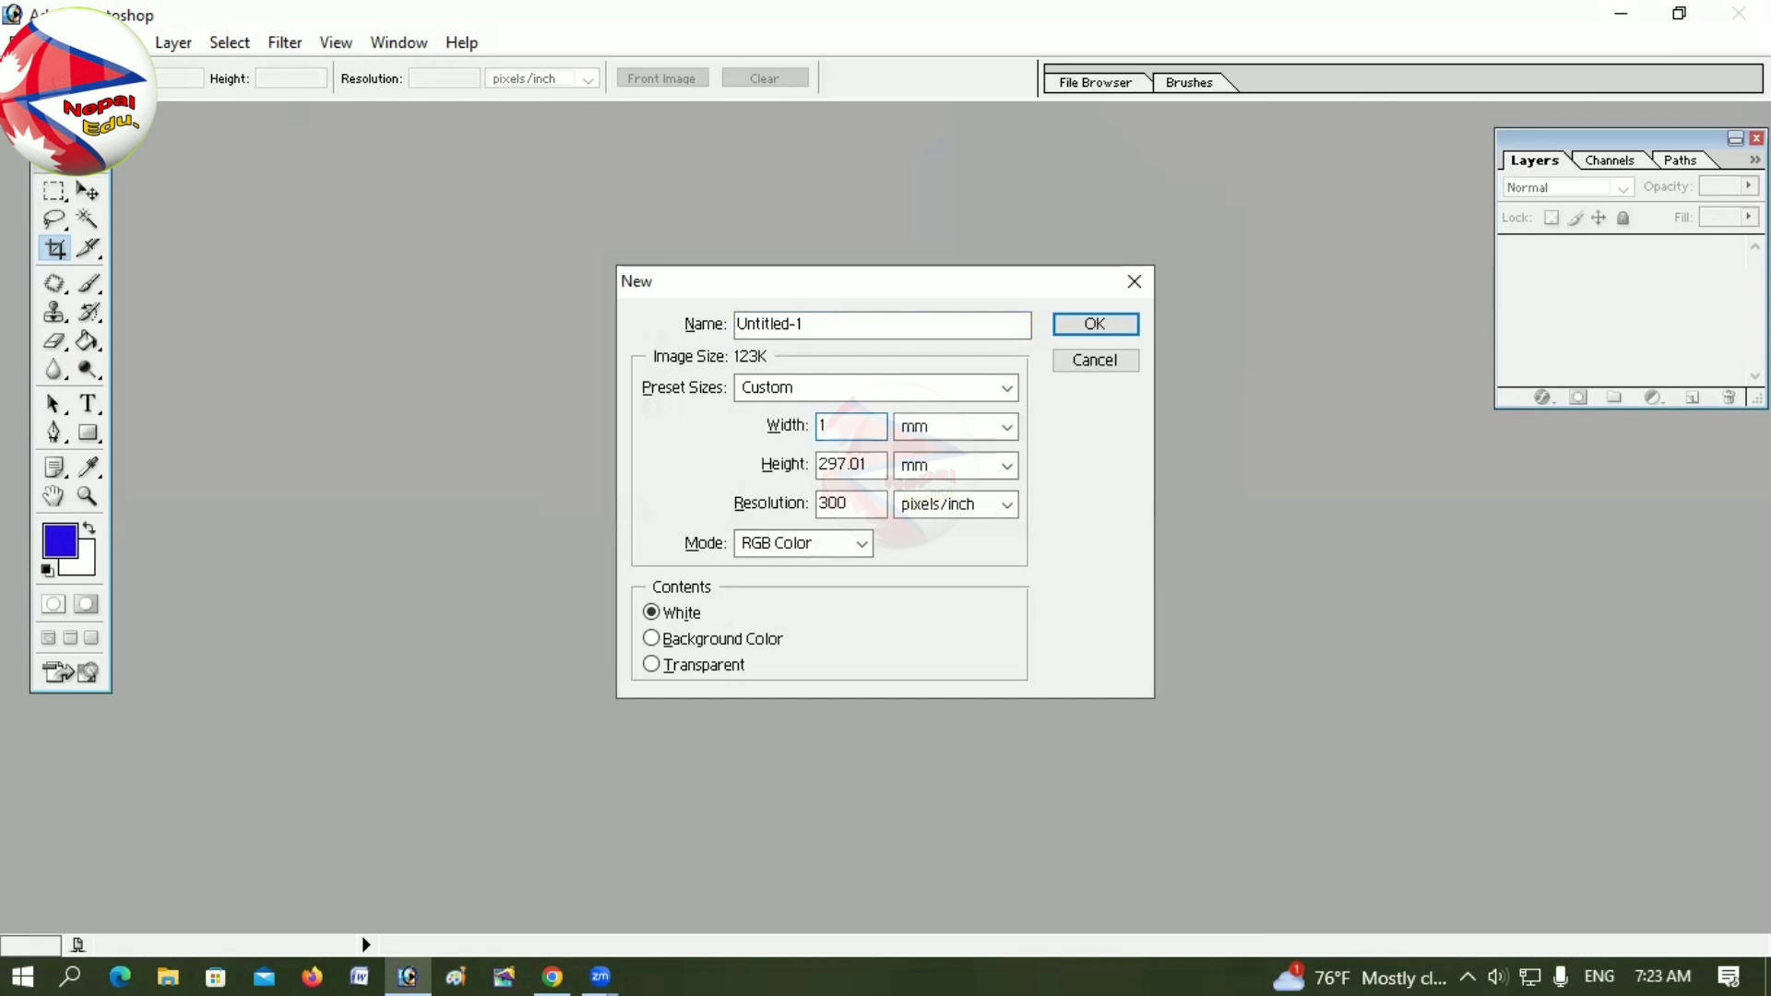
key("BackSpace")
type("600")
left_click(937, 430)
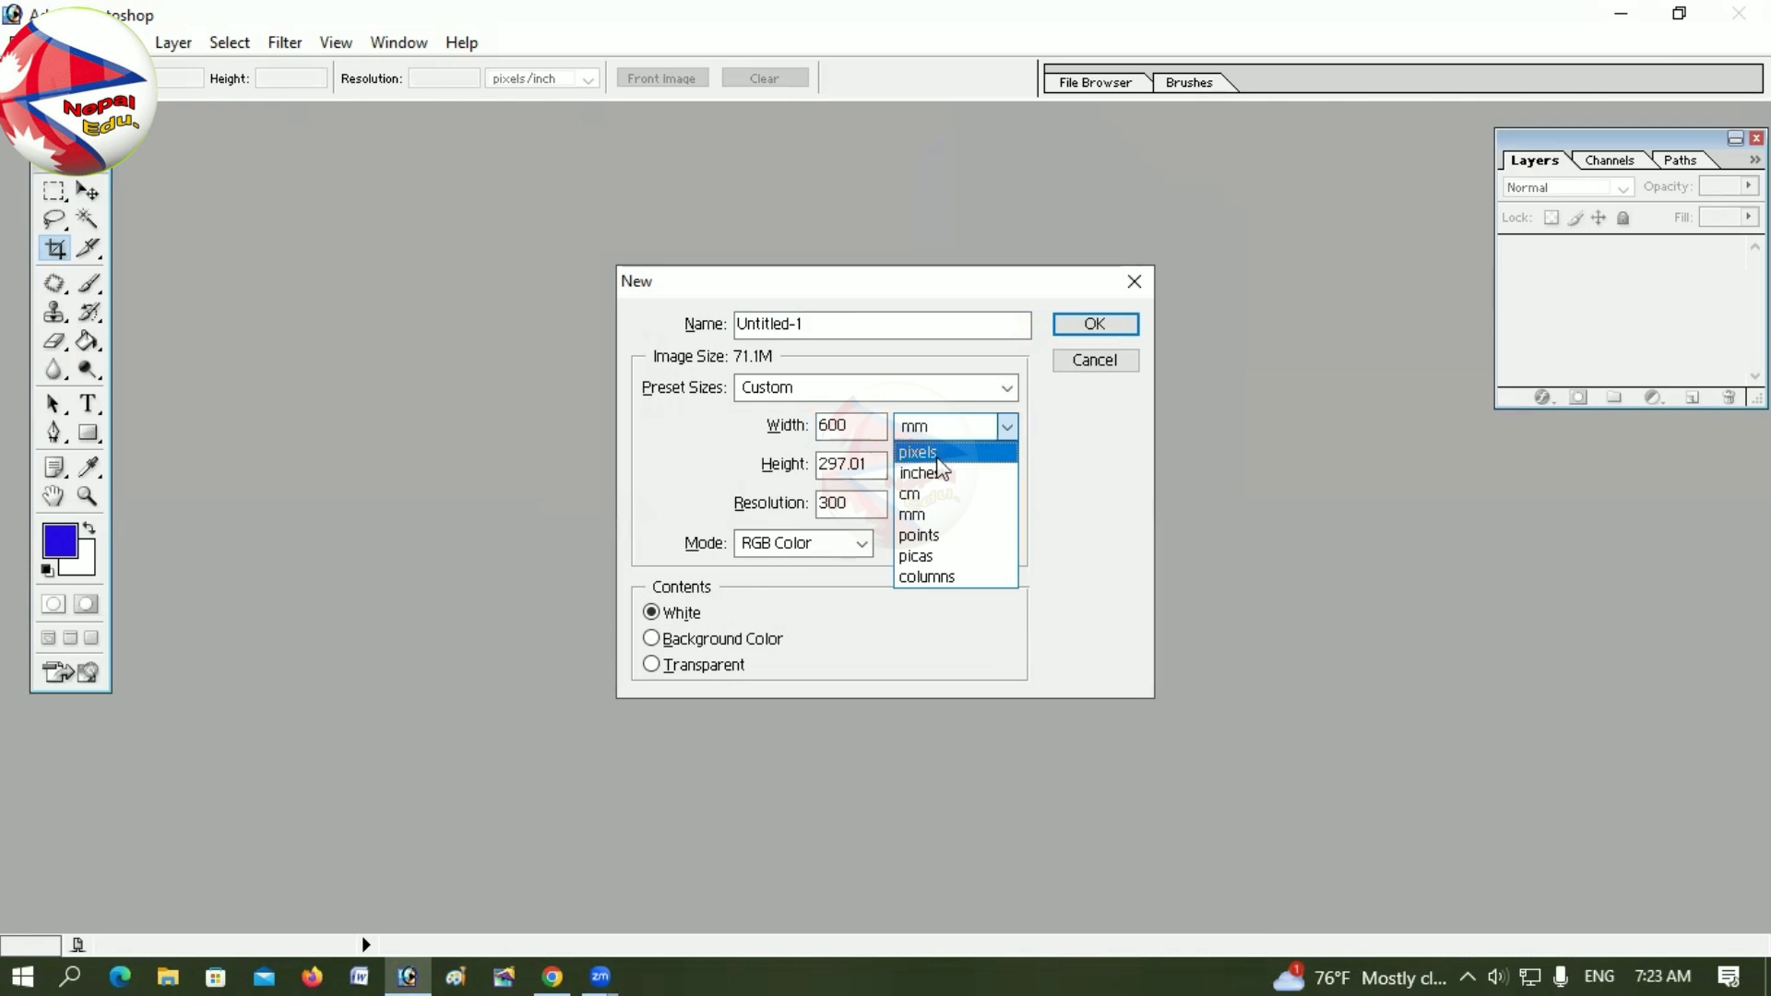
left_click(927, 452)
key("Tab")
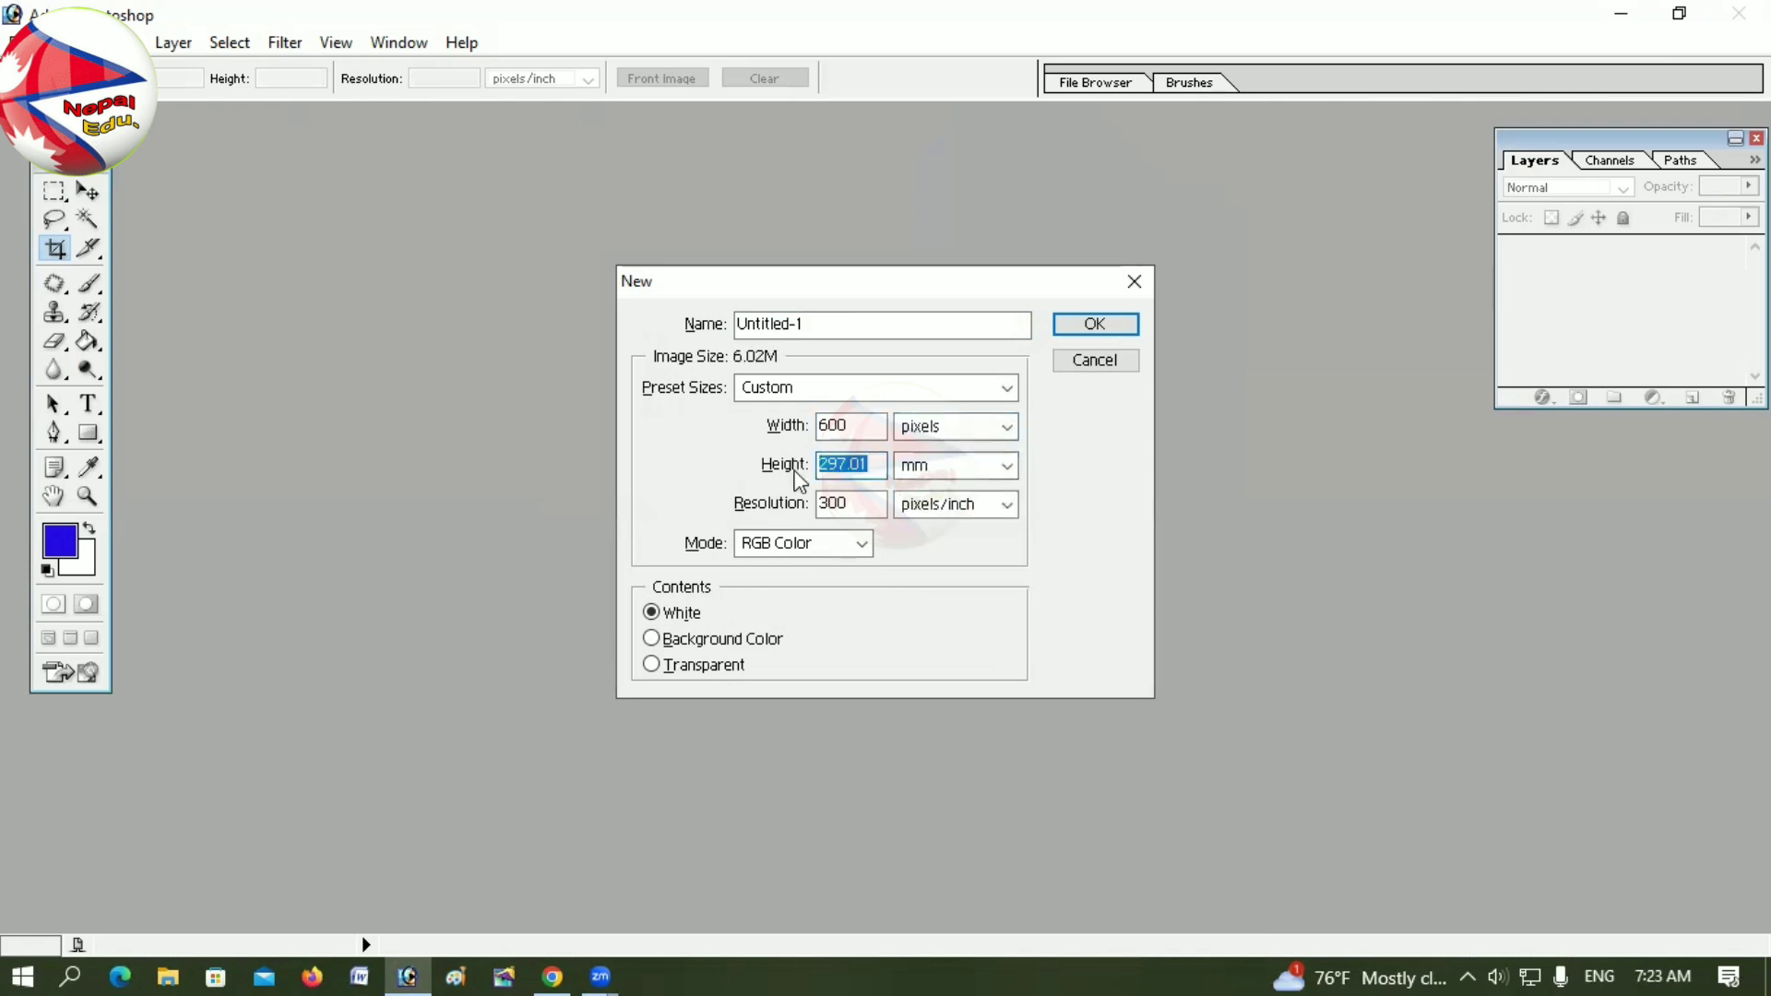
type("600")
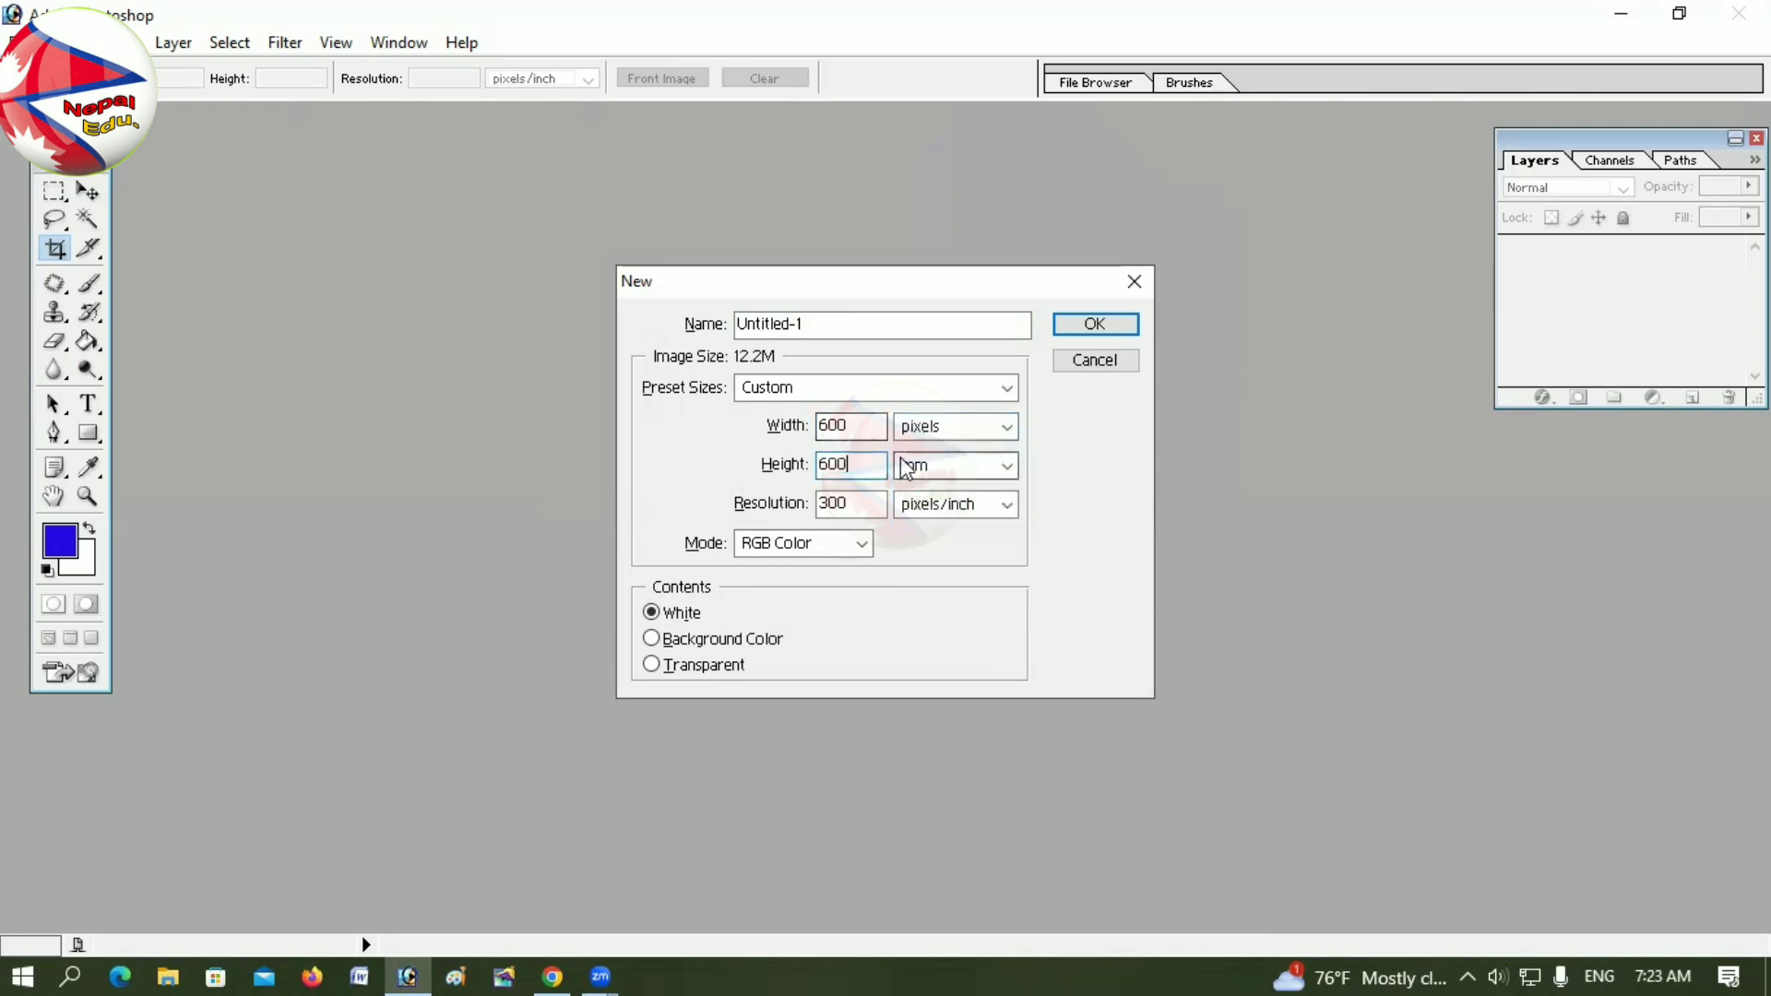
left_click(945, 465)
left_click(936, 494)
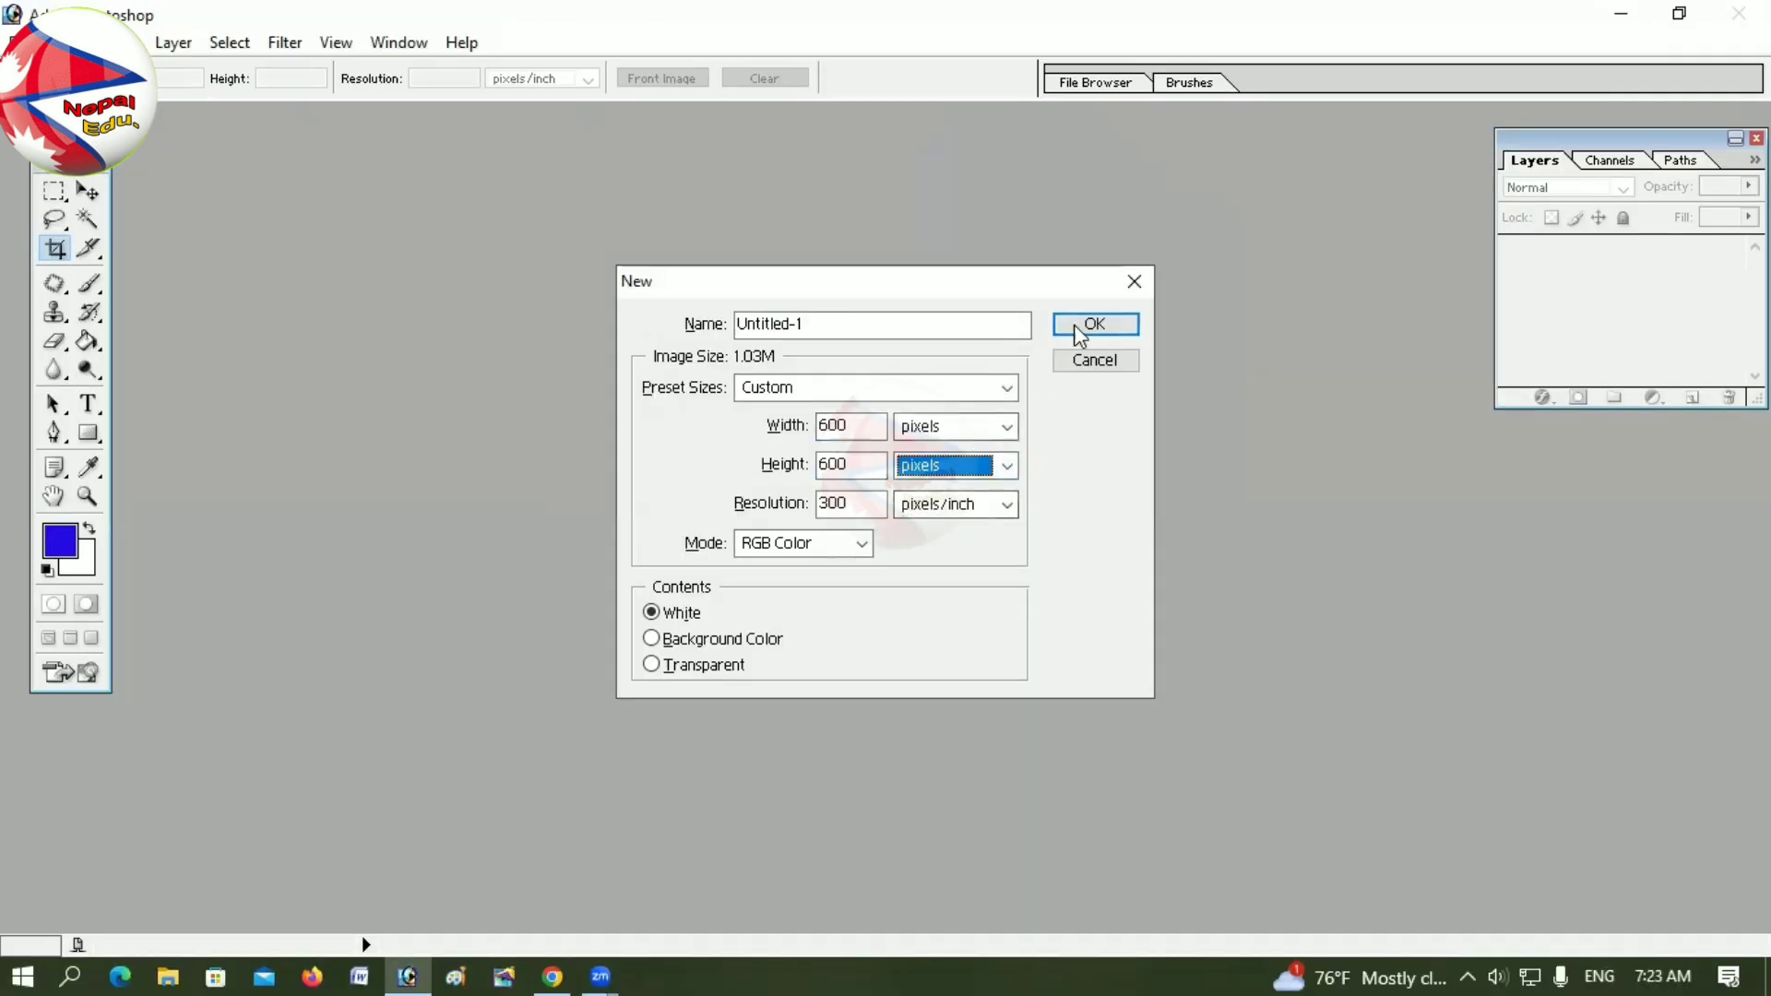
left_click(1496, 11)
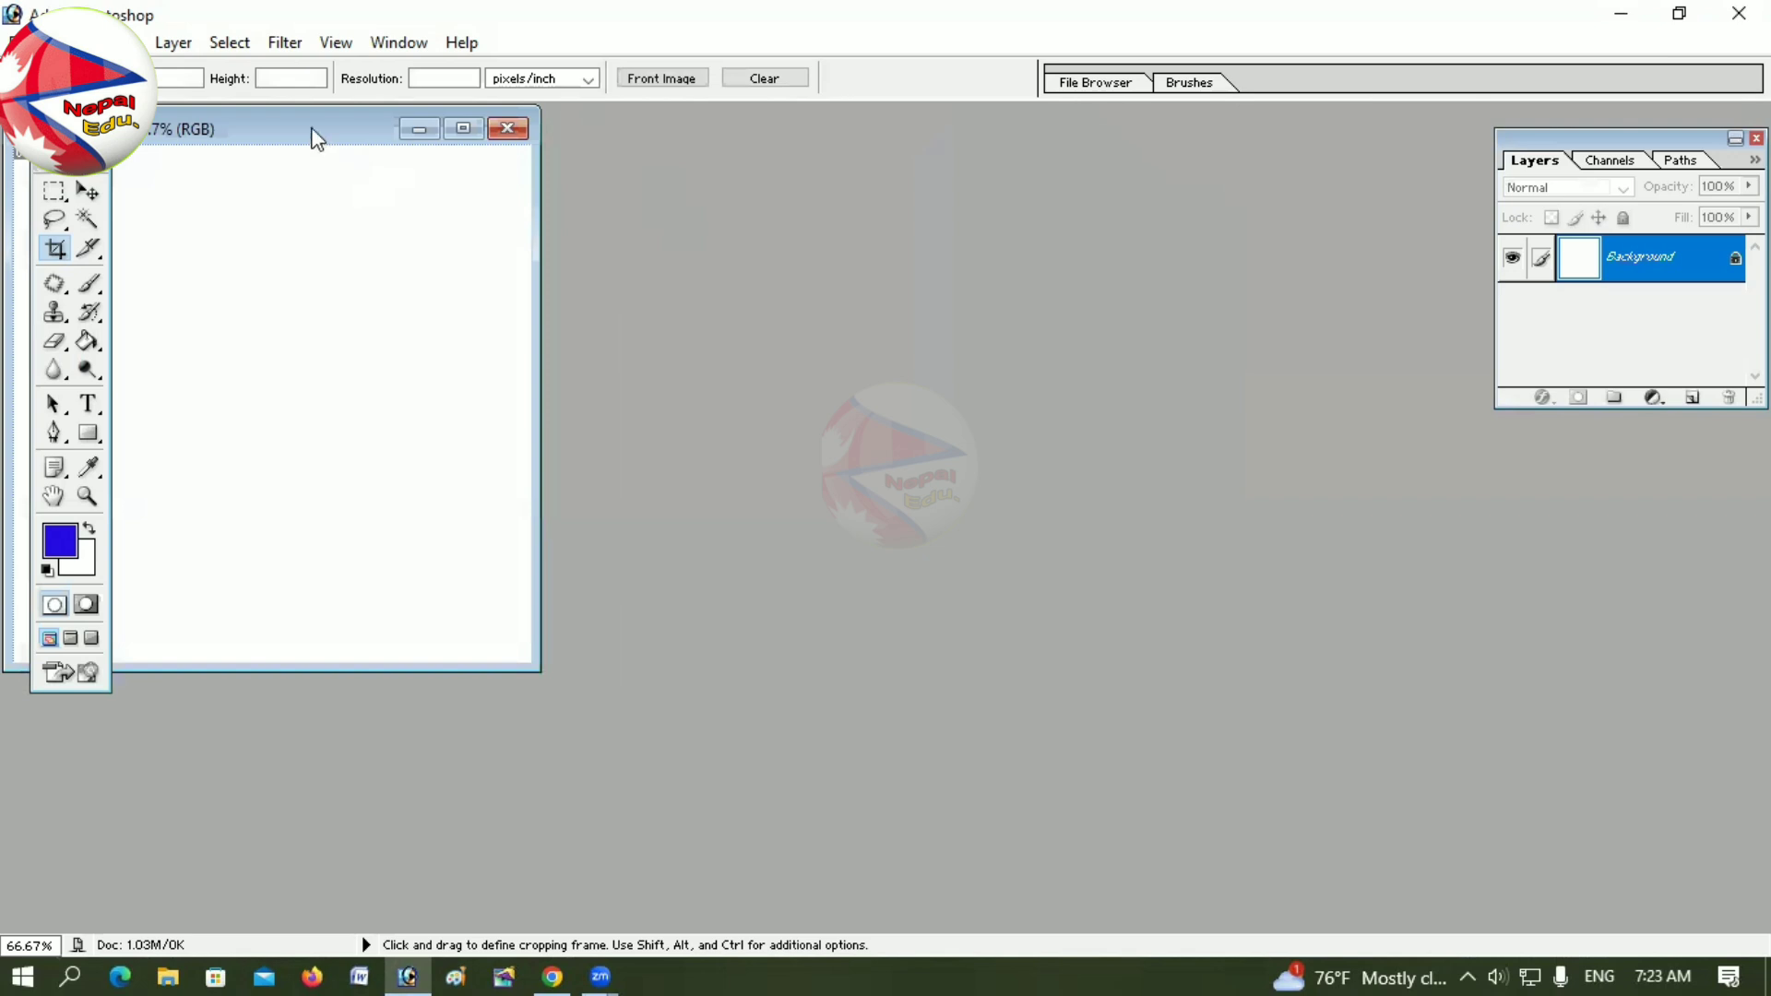
left_click(88, 191)
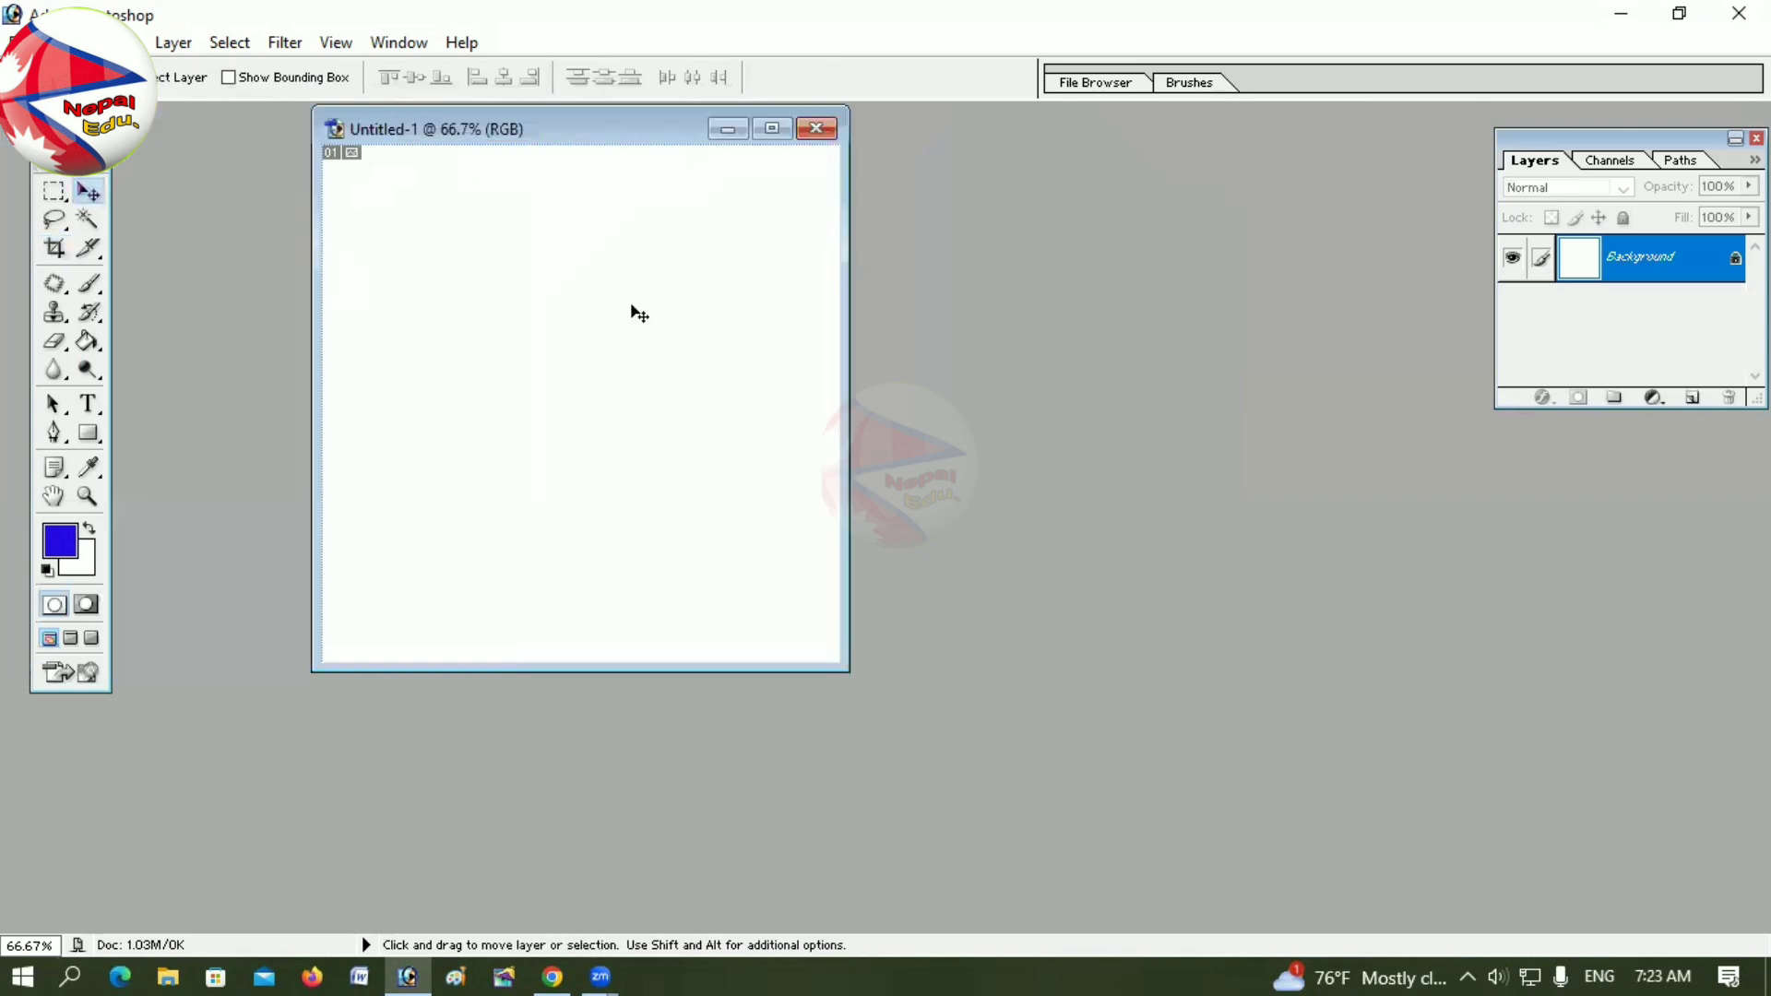
Step: Select the pp photo in This PC > Local Disk (E:) > document
double_click(993, 447)
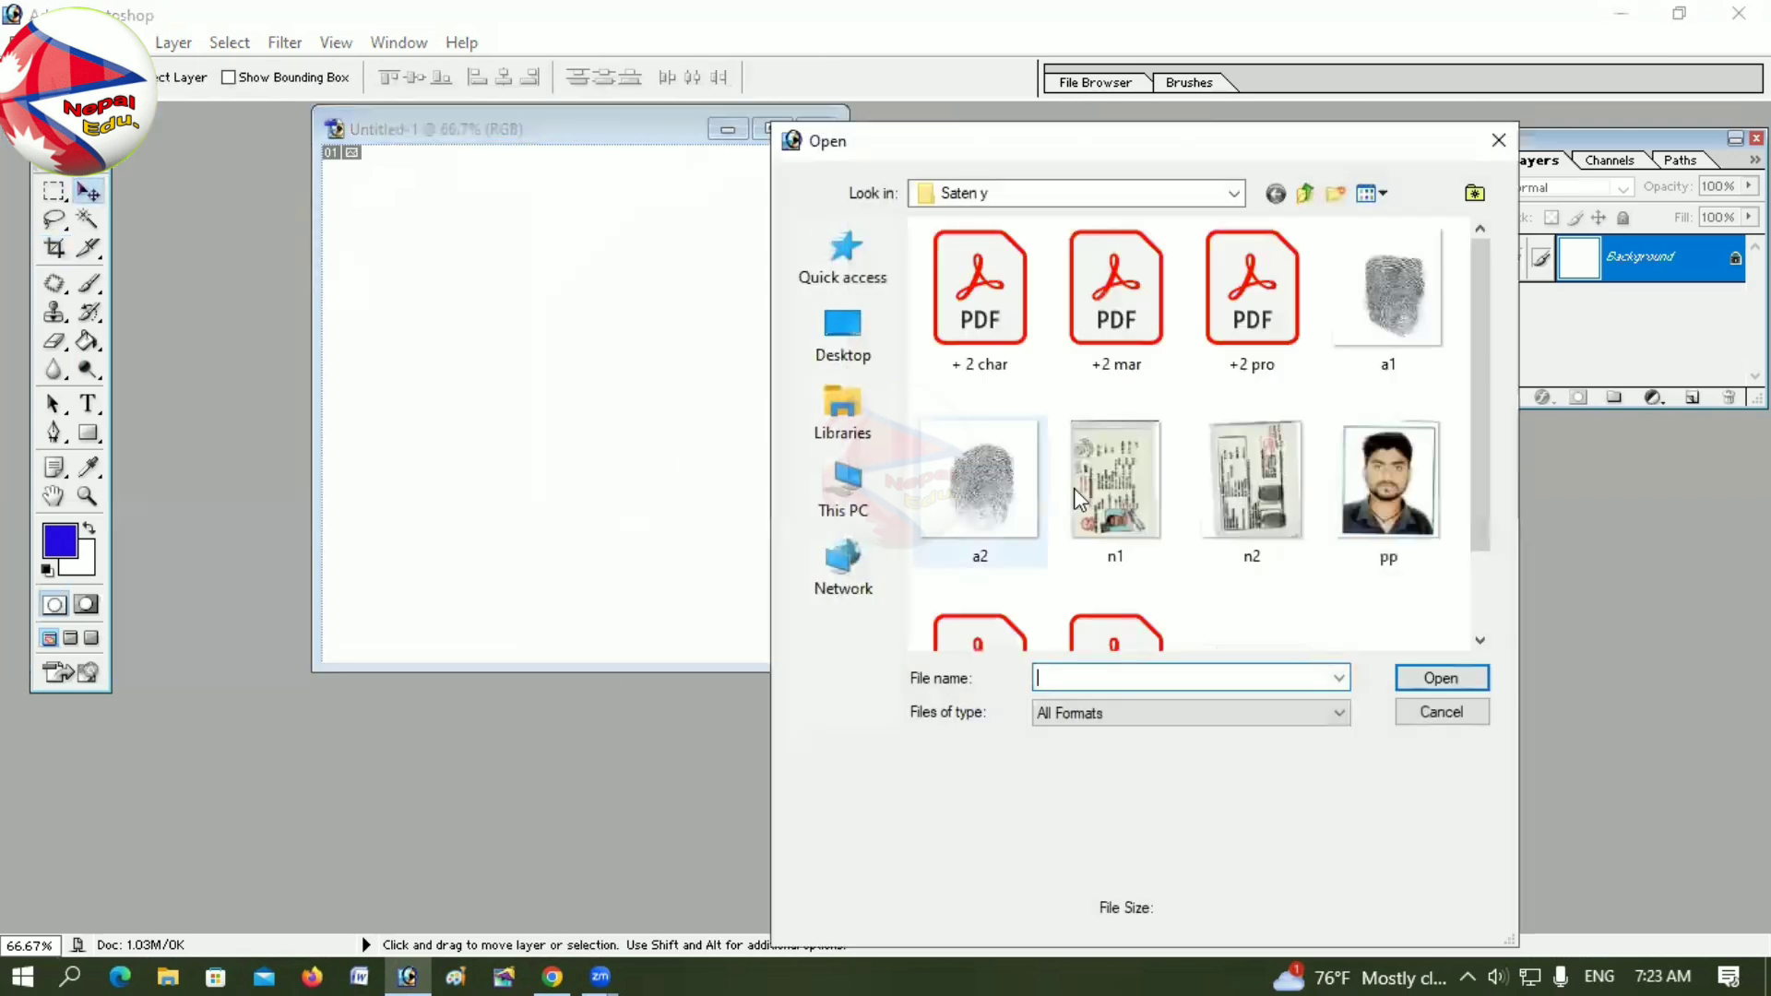
left_click(843, 485)
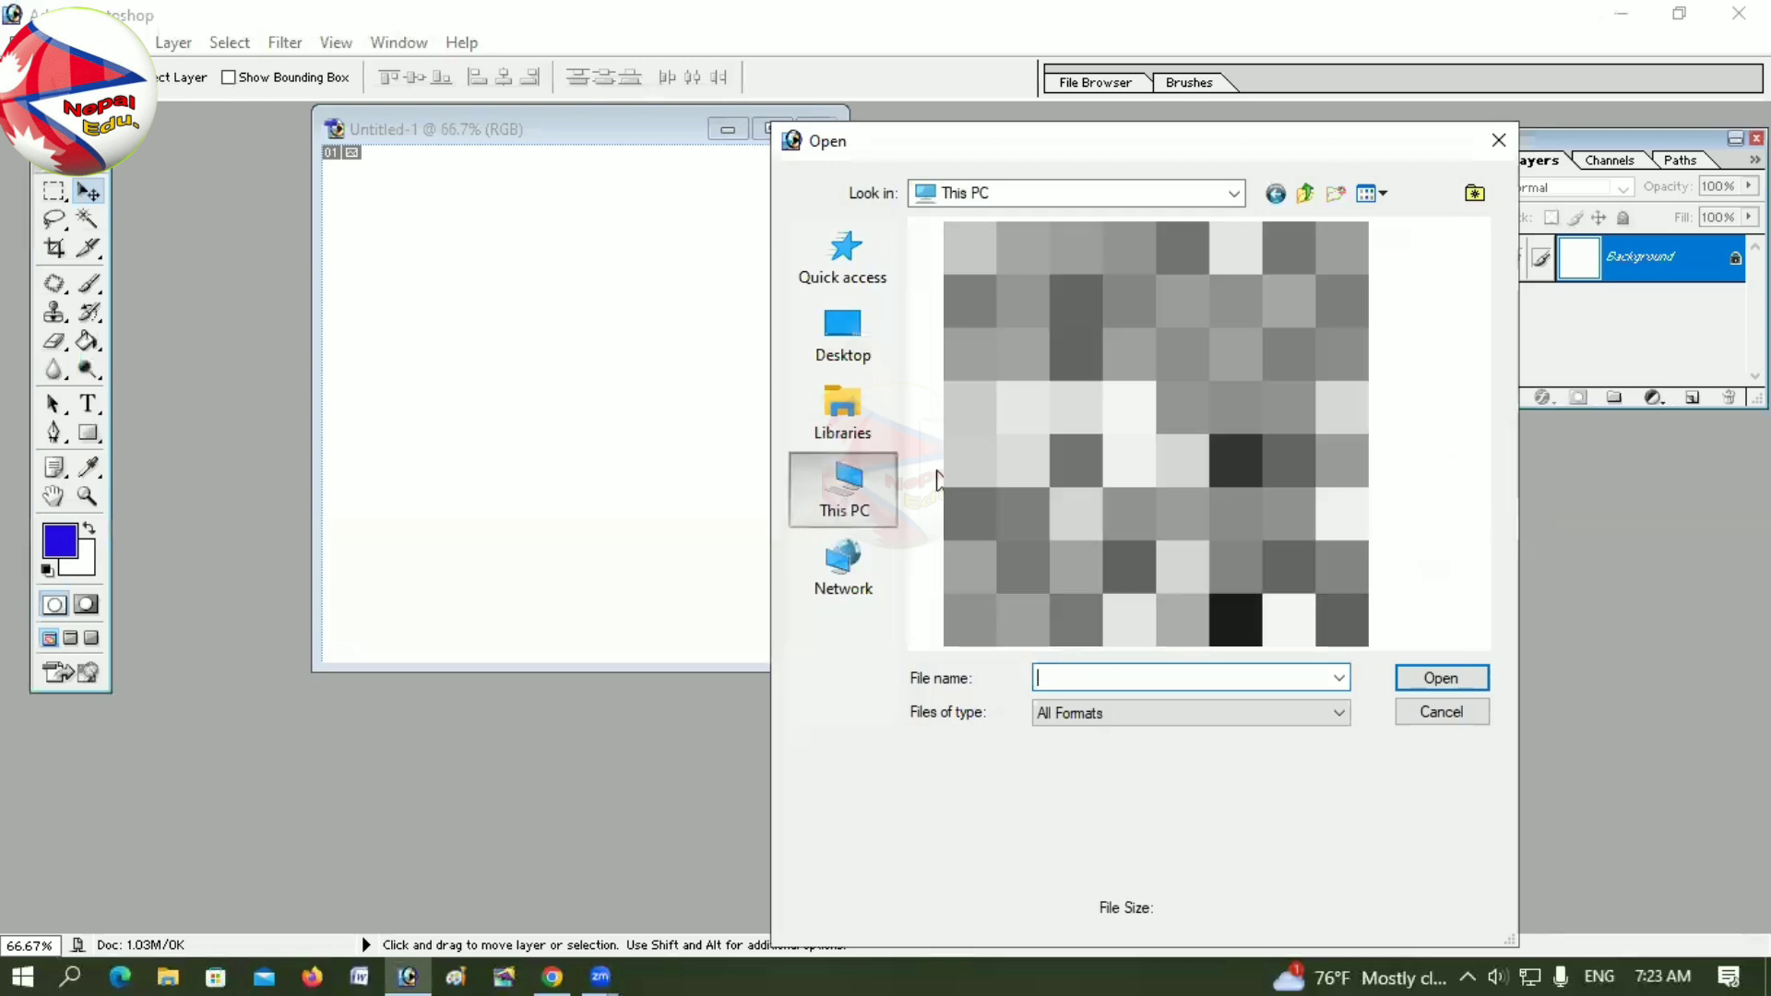
double_click(1153, 563)
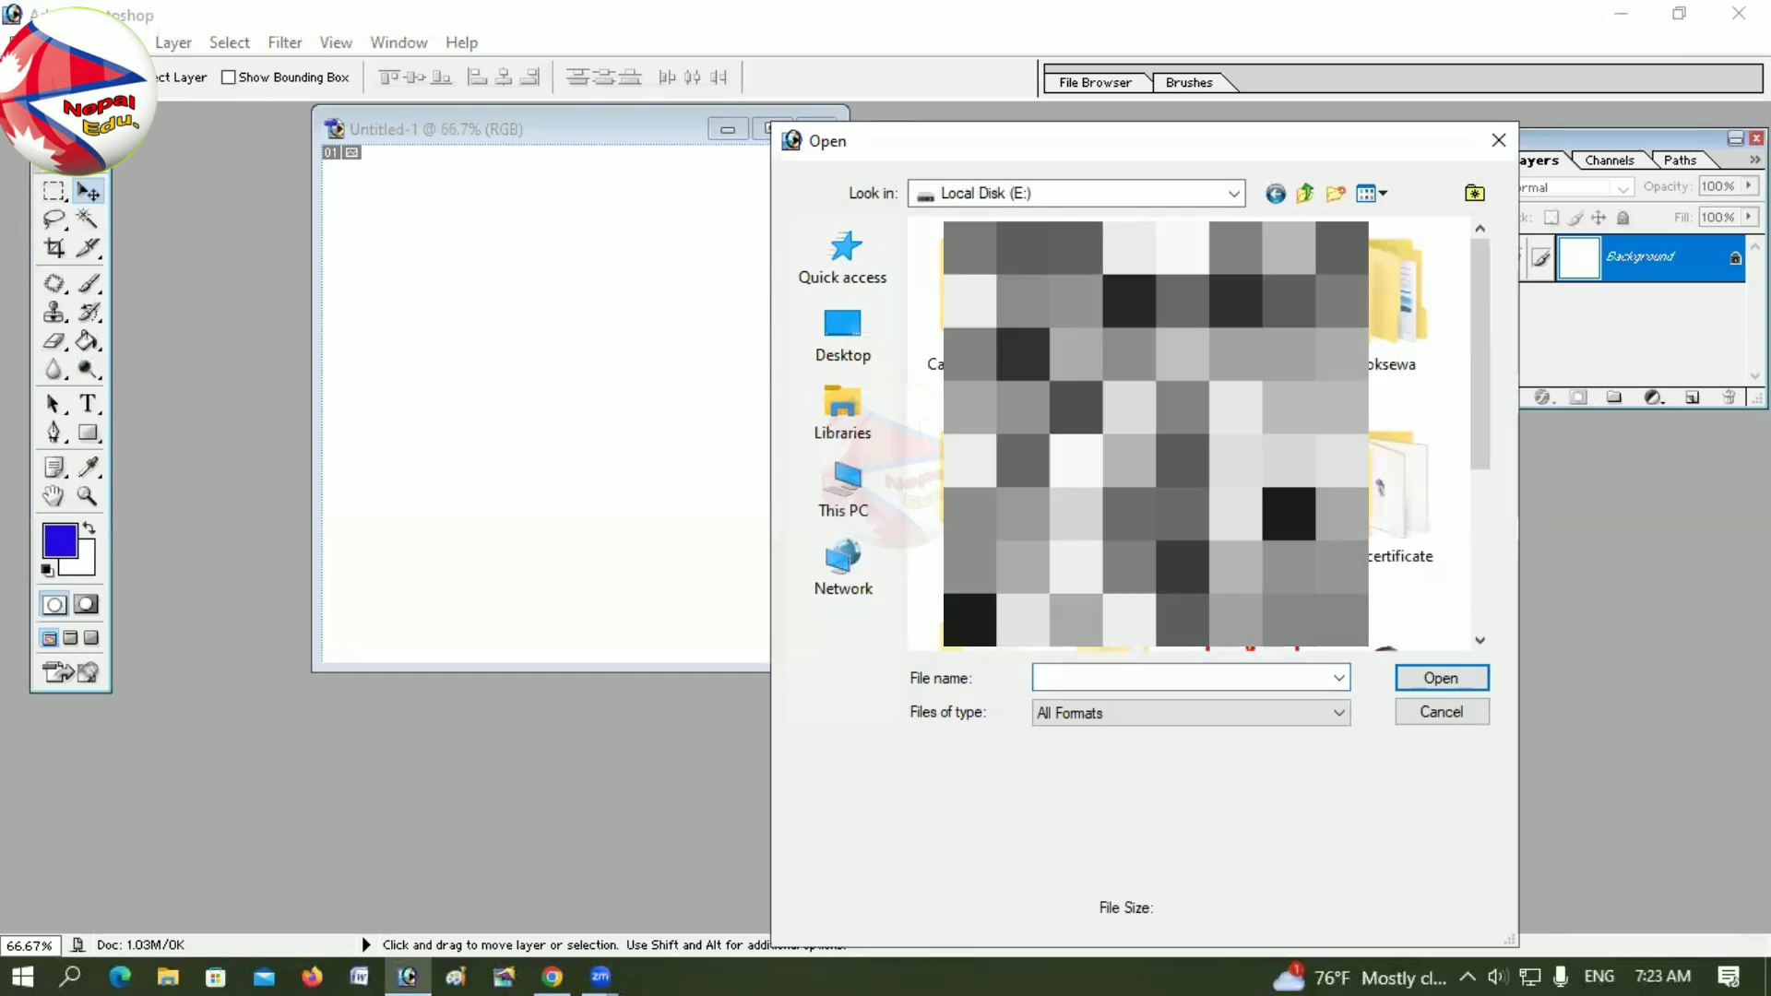
double_click(1153, 369)
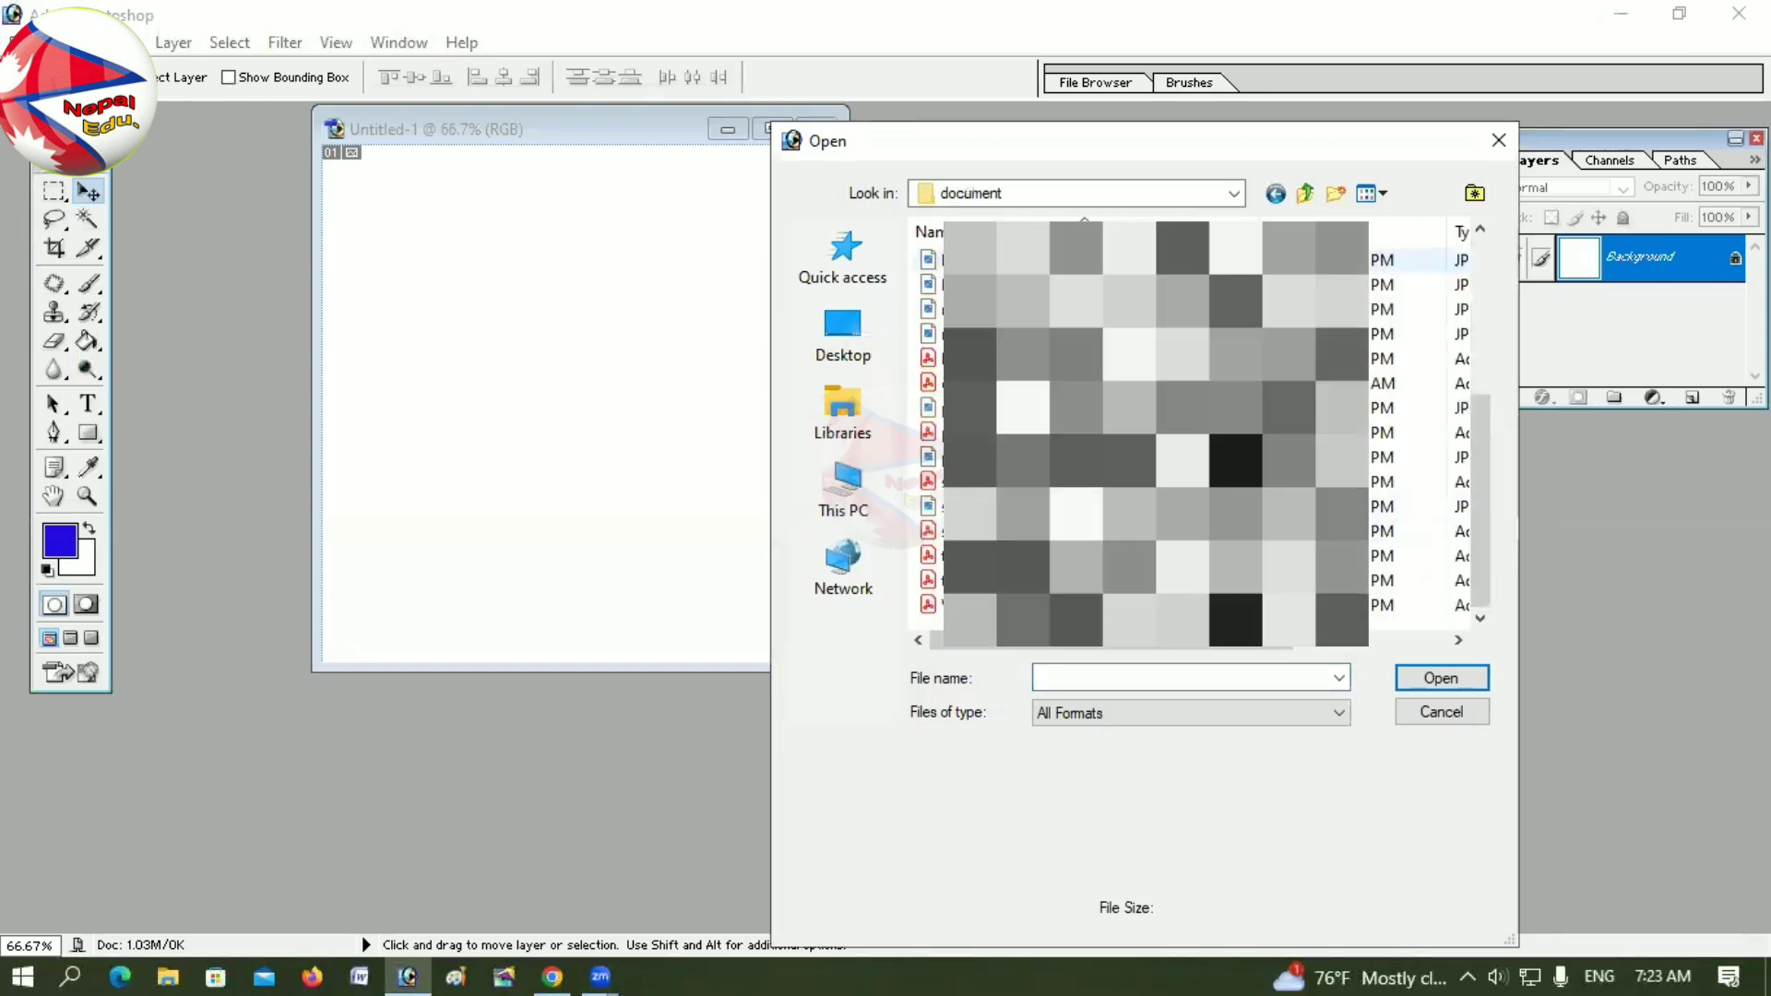
left_click(1015, 457)
Step: Open pp and copy it into Untitled-1 as a new layer
key("Return")
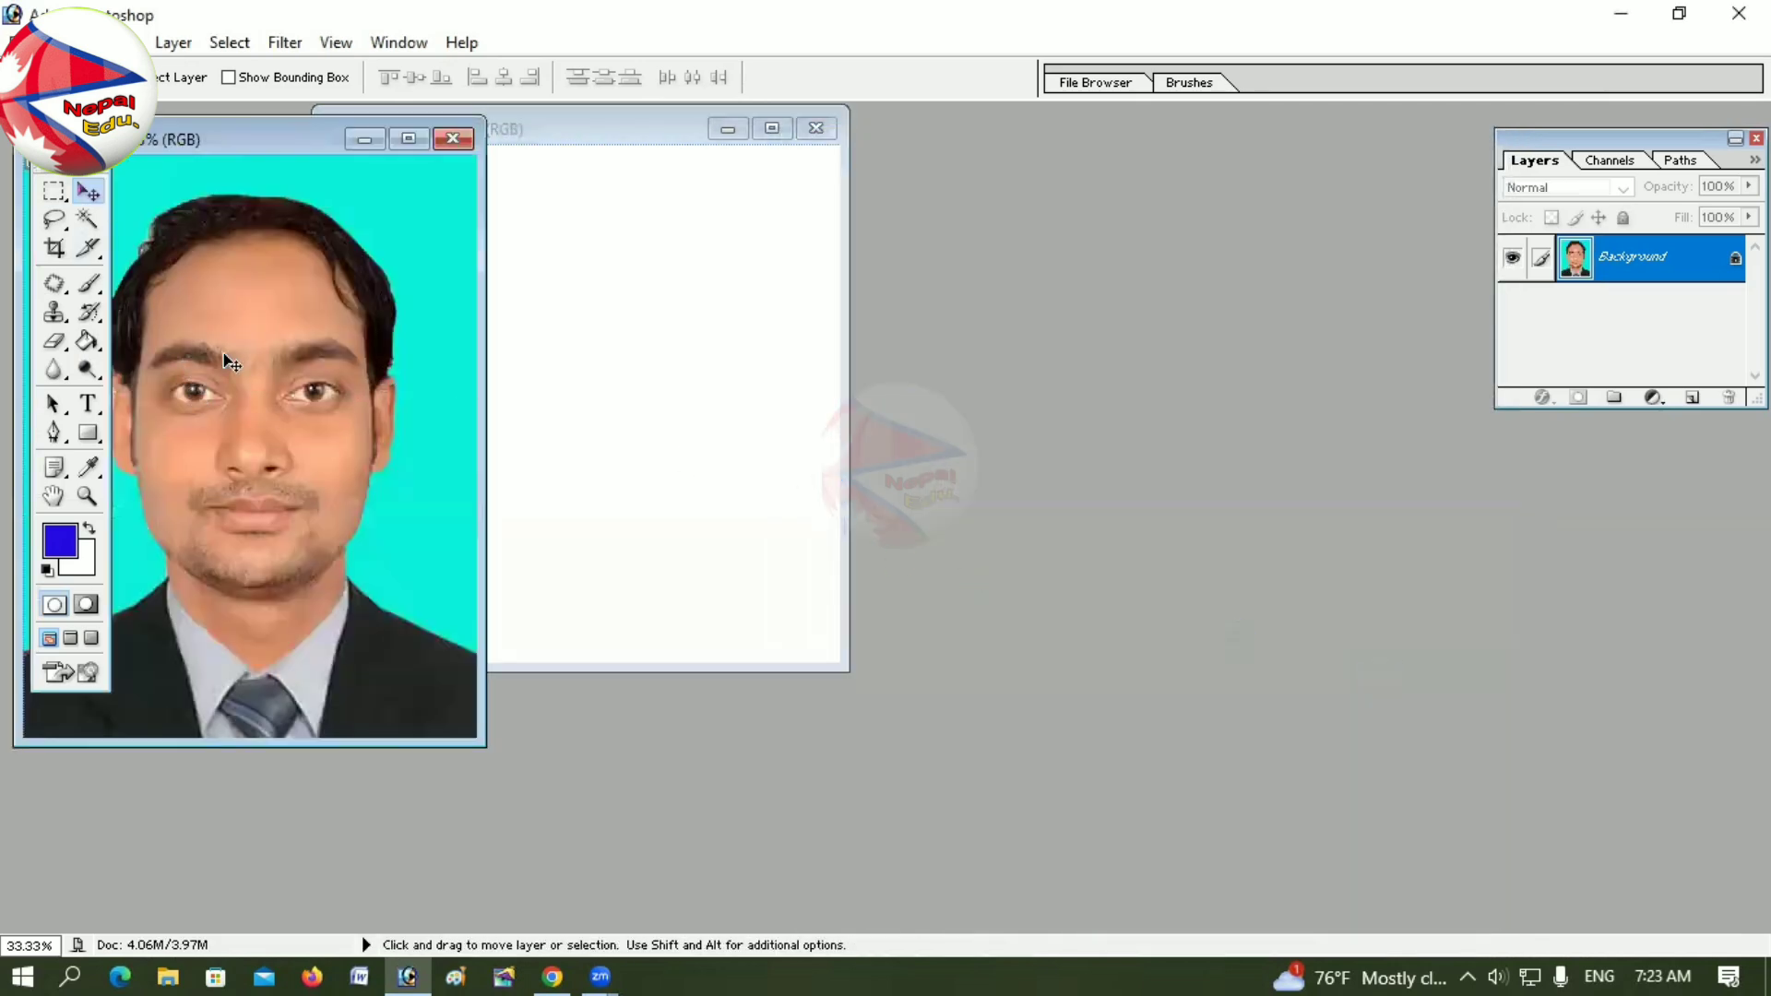
left_click_drag(458, 402, 673, 463)
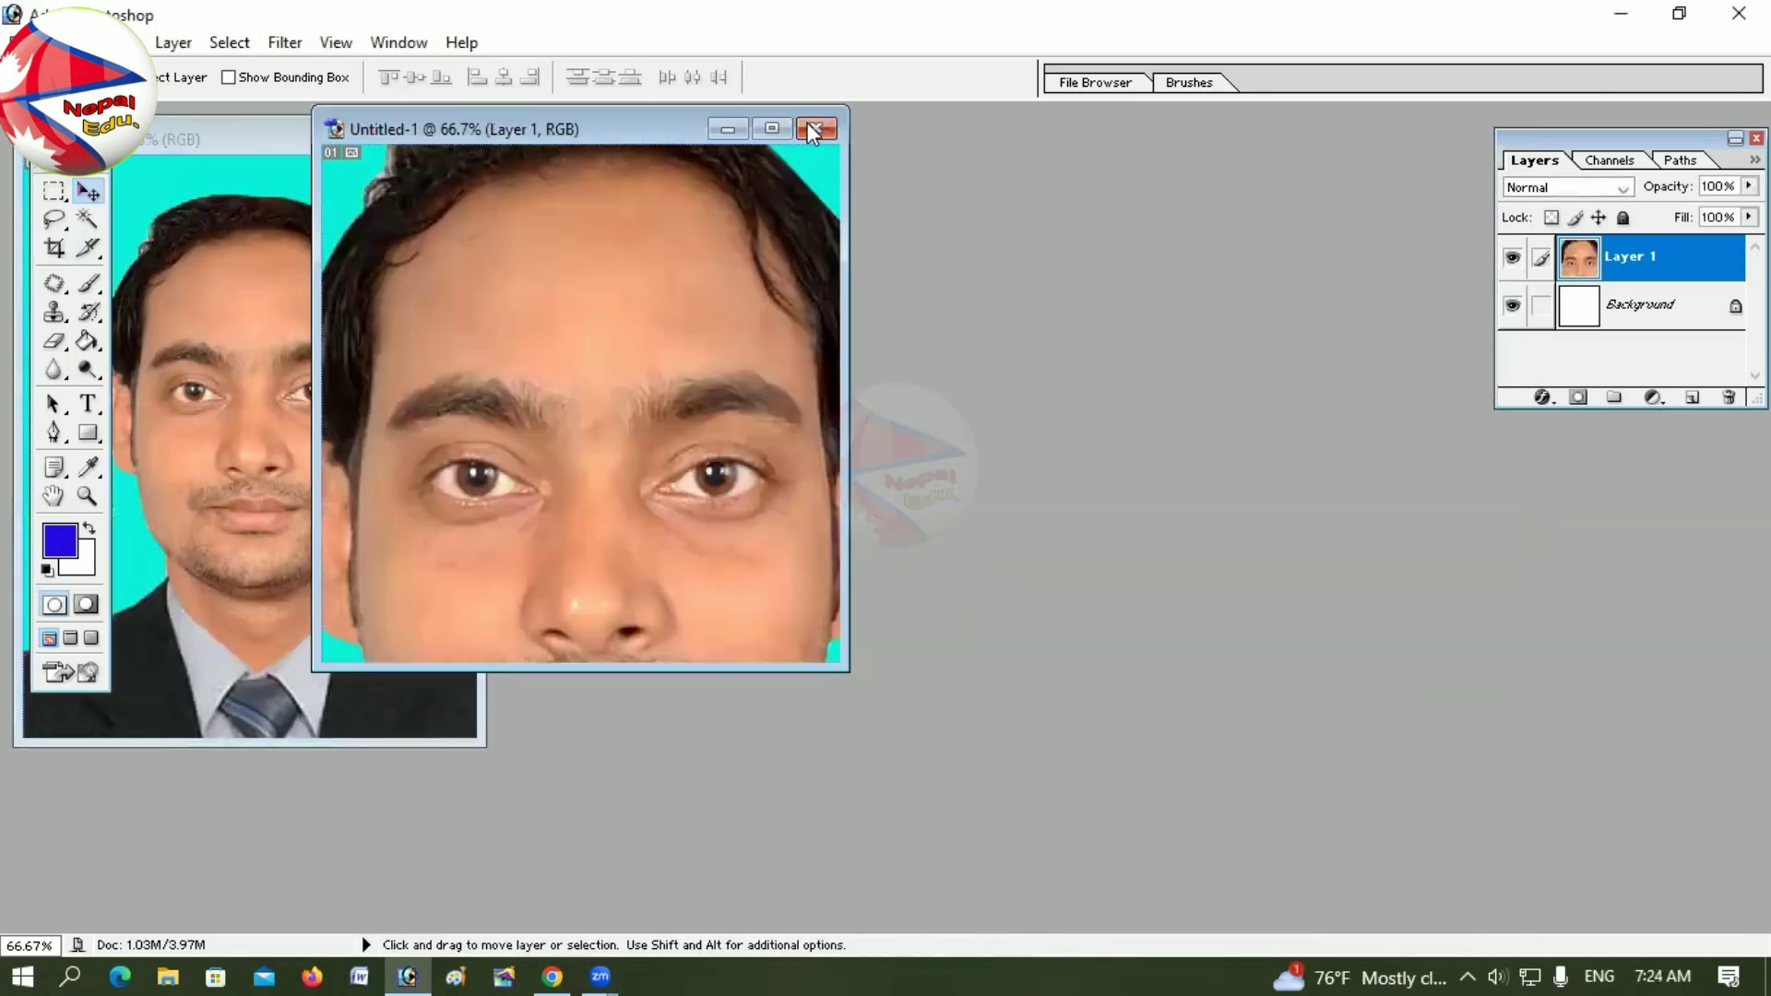
left_click(771, 129)
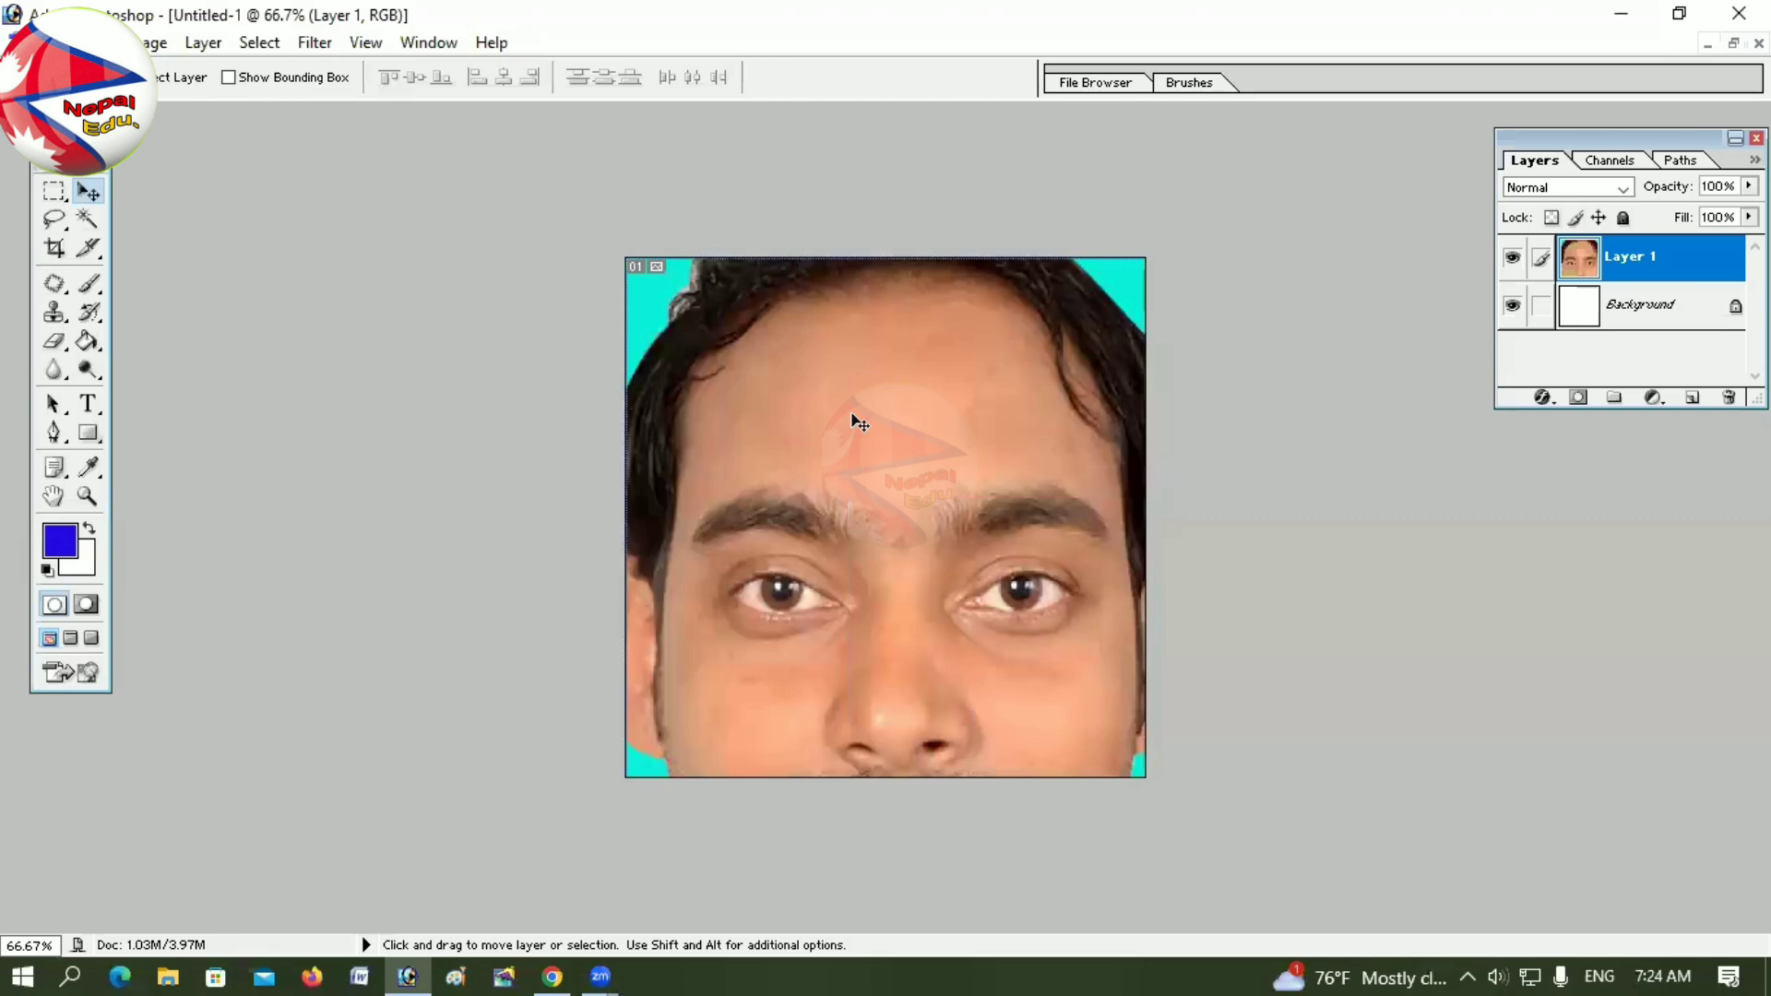
Step: Free-transform Layer 1 so the portrait fills the 600 × 600 canvas, then commit
key("ctrl+t")
left_click_drag(441, 123, 646, 411)
left_click_drag(885, 605, 878, 454)
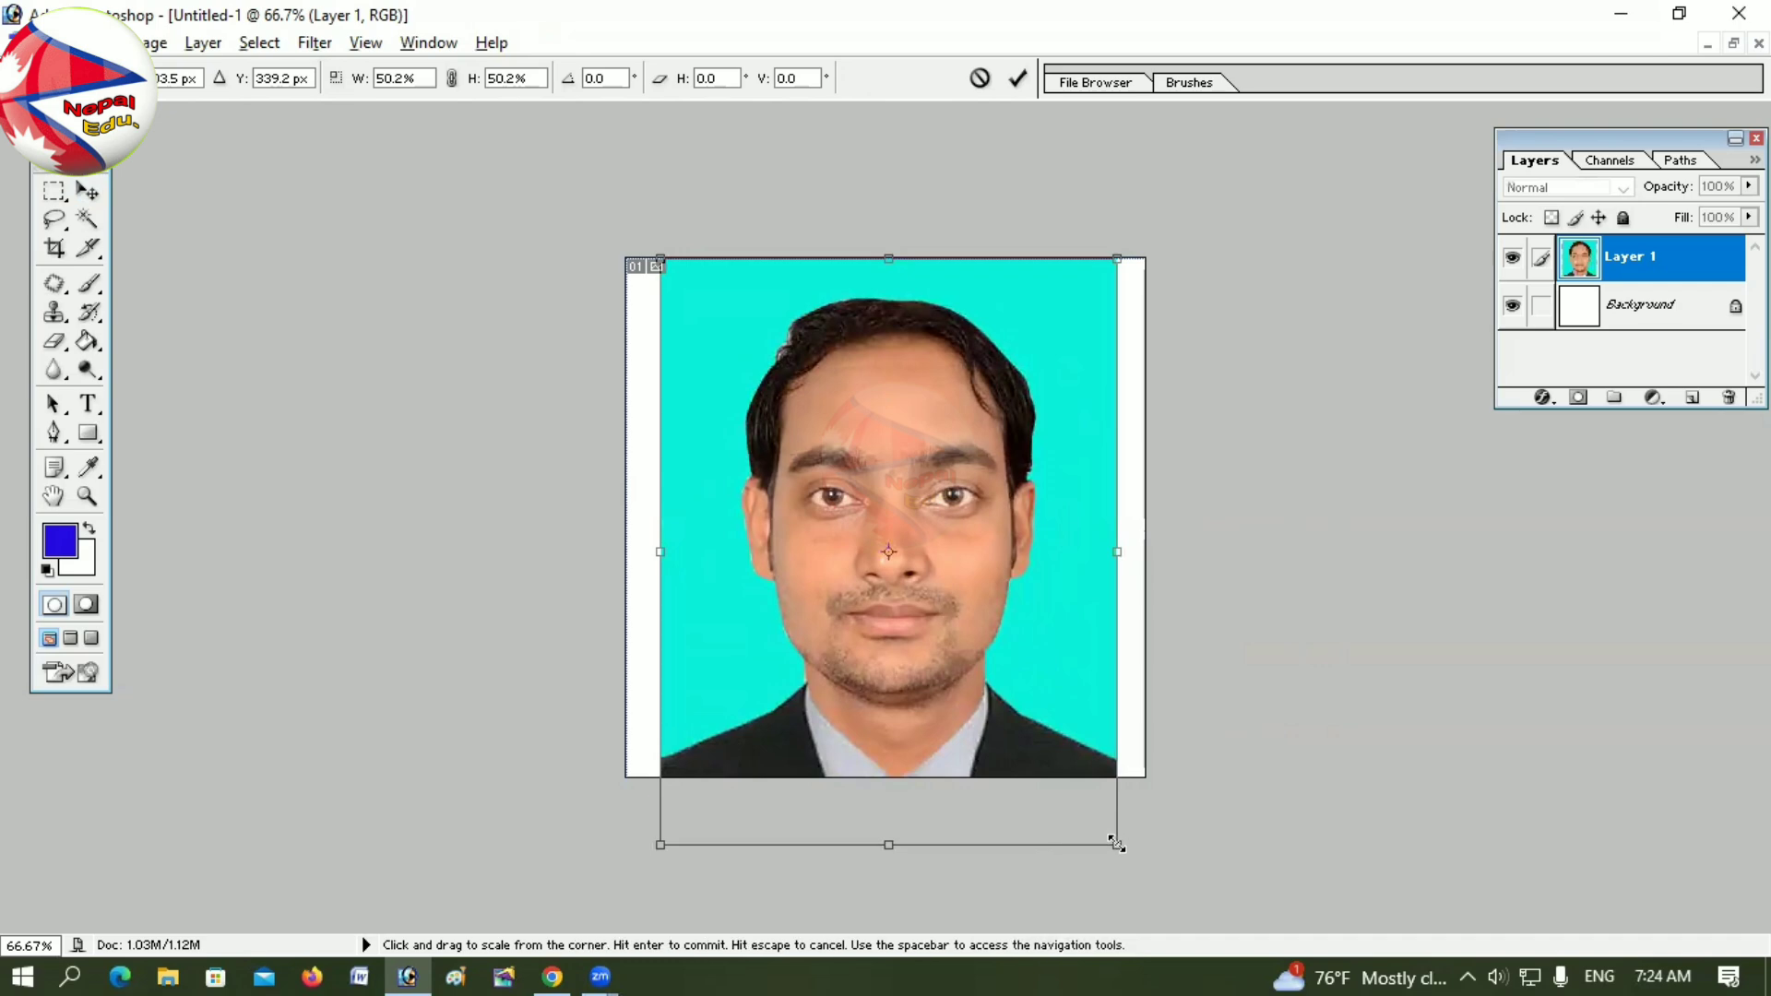
left_click_drag(1116, 845, 1149, 872)
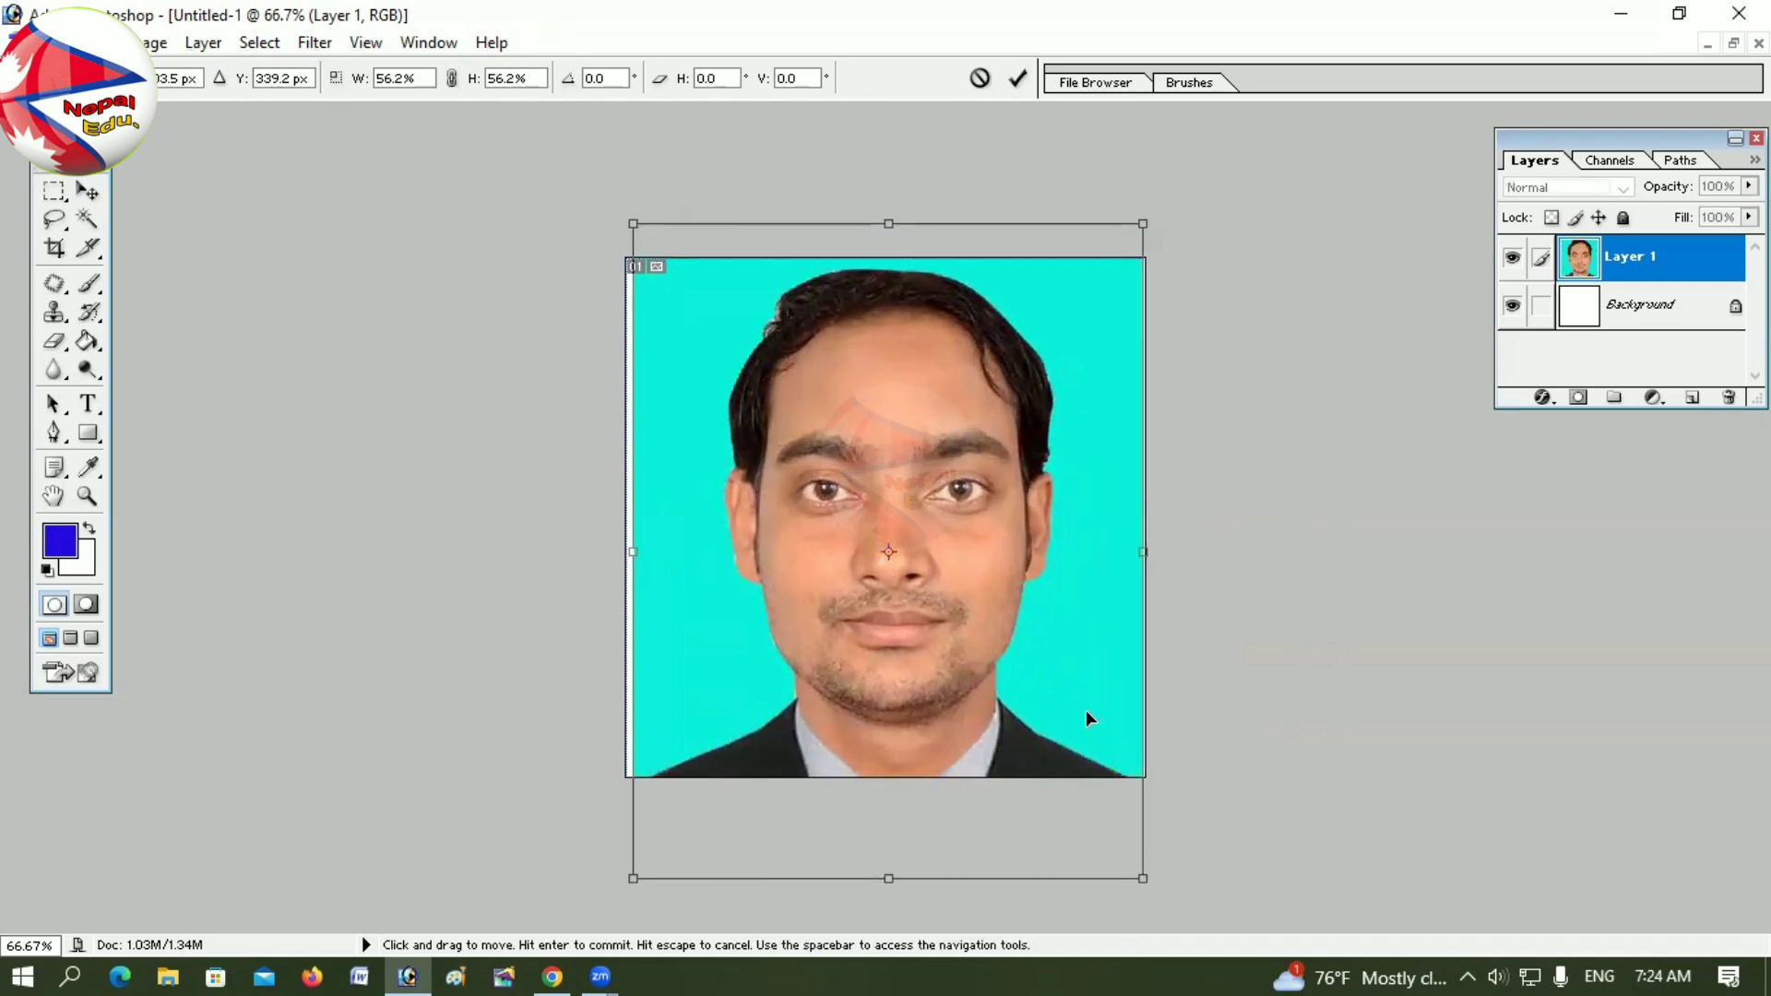
left_click_drag(1087, 710, 1075, 694)
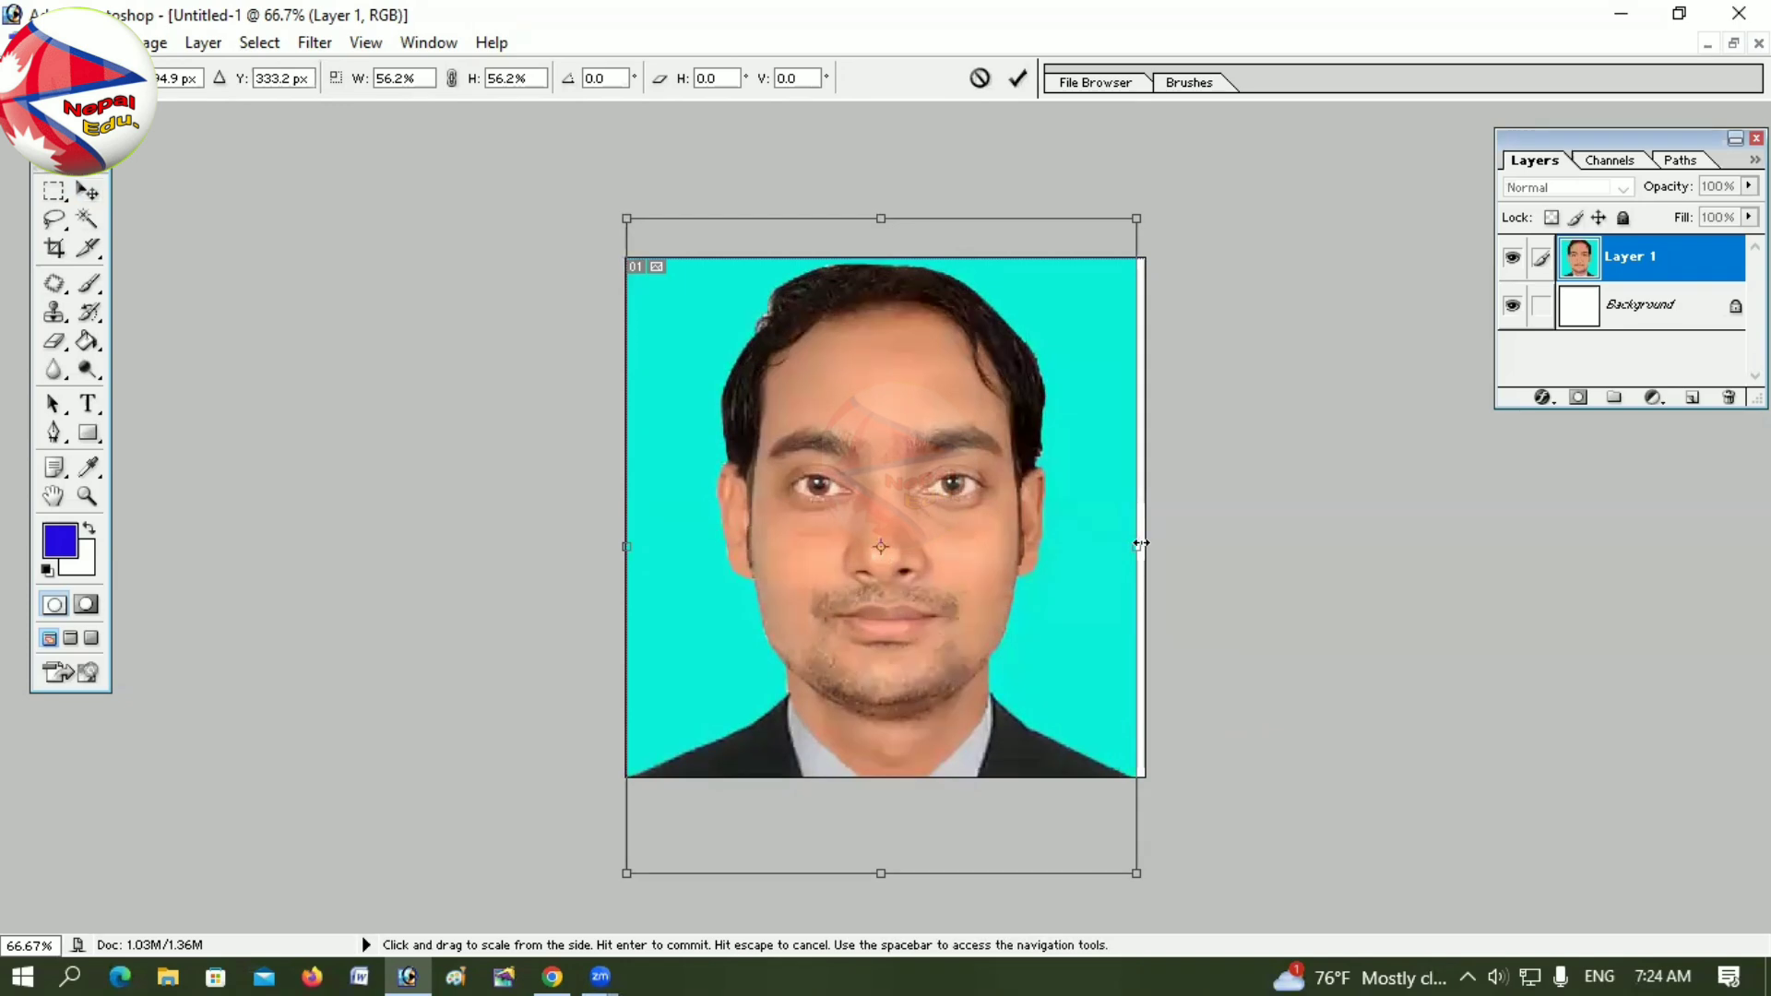
left_click_drag(1136, 544, 1151, 545)
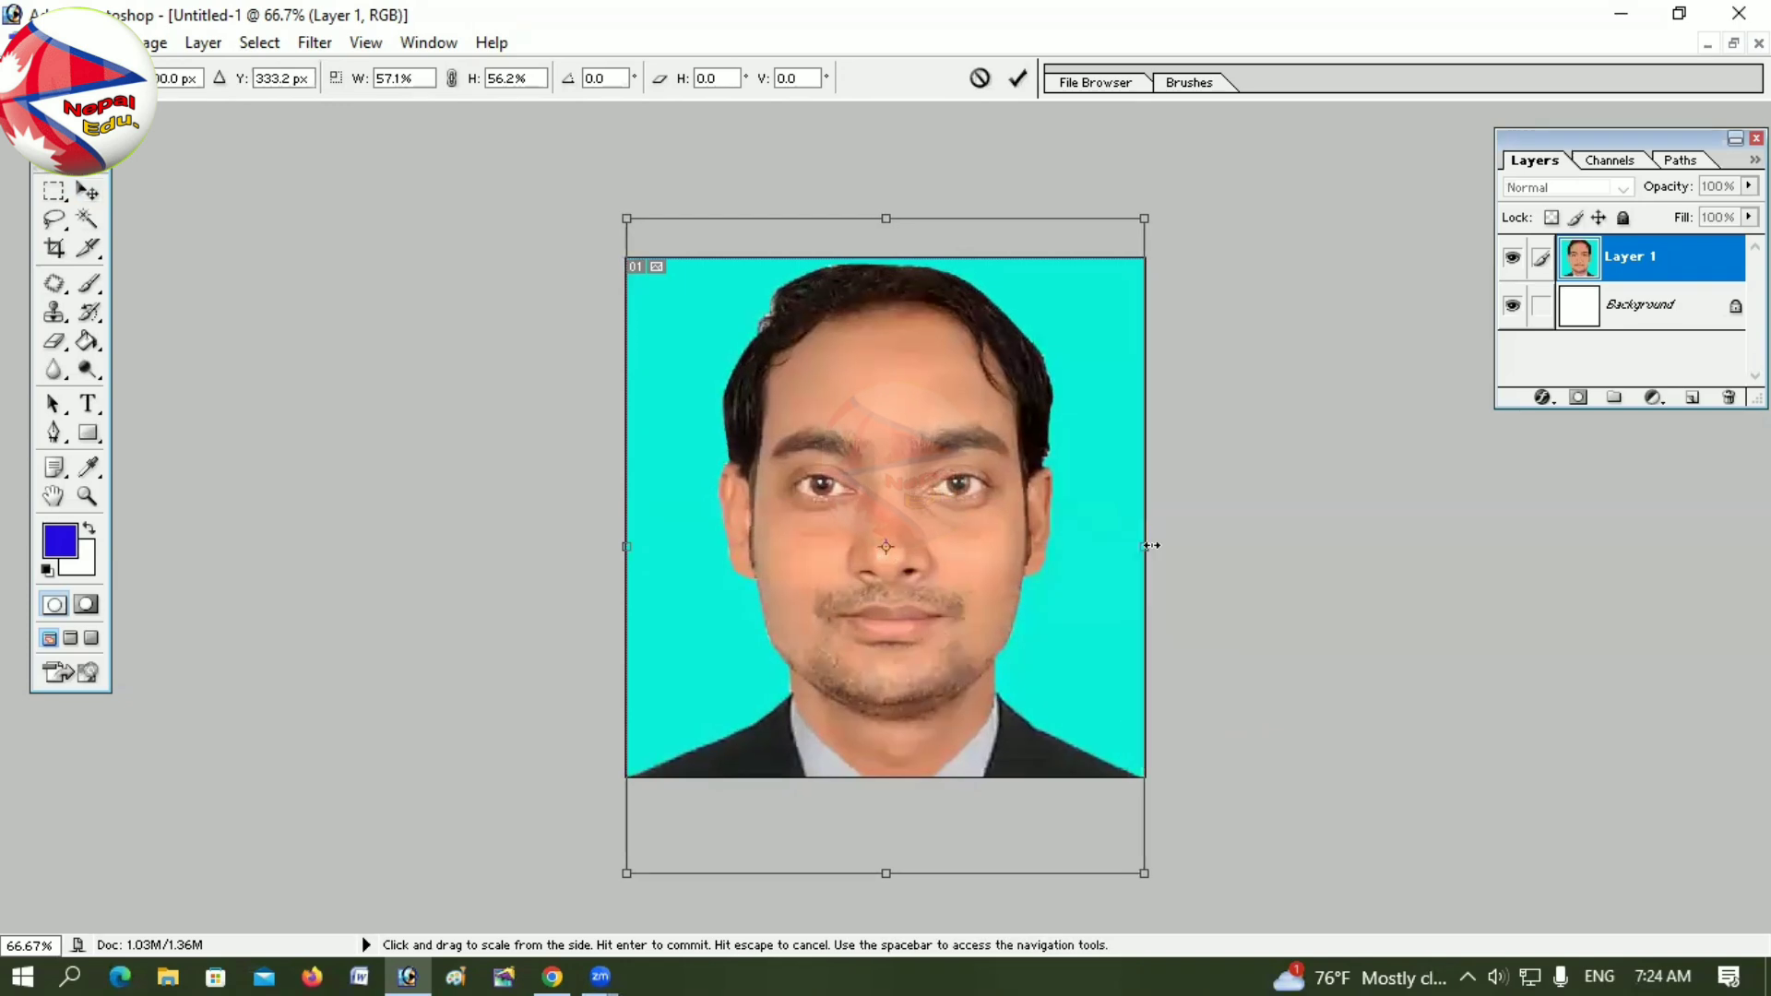
double_click(1127, 639)
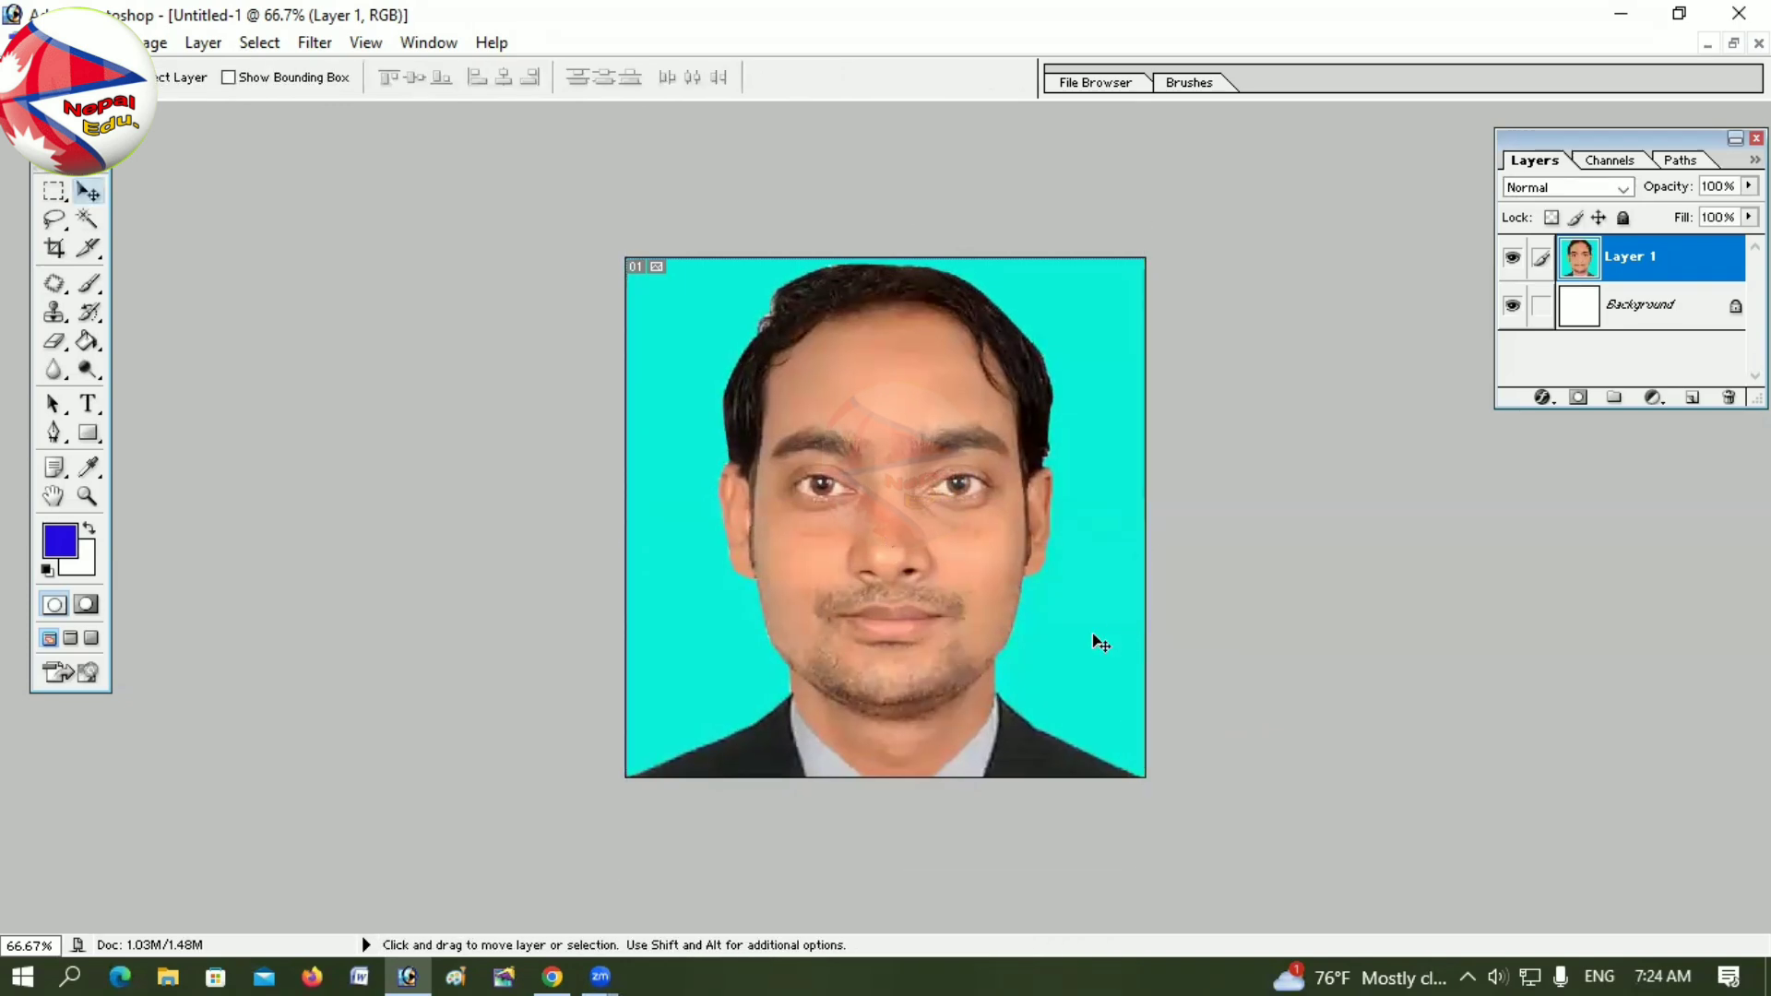
Step: Save the image as JPEG 'dv photo' at quality 4
key("ctrl+s")
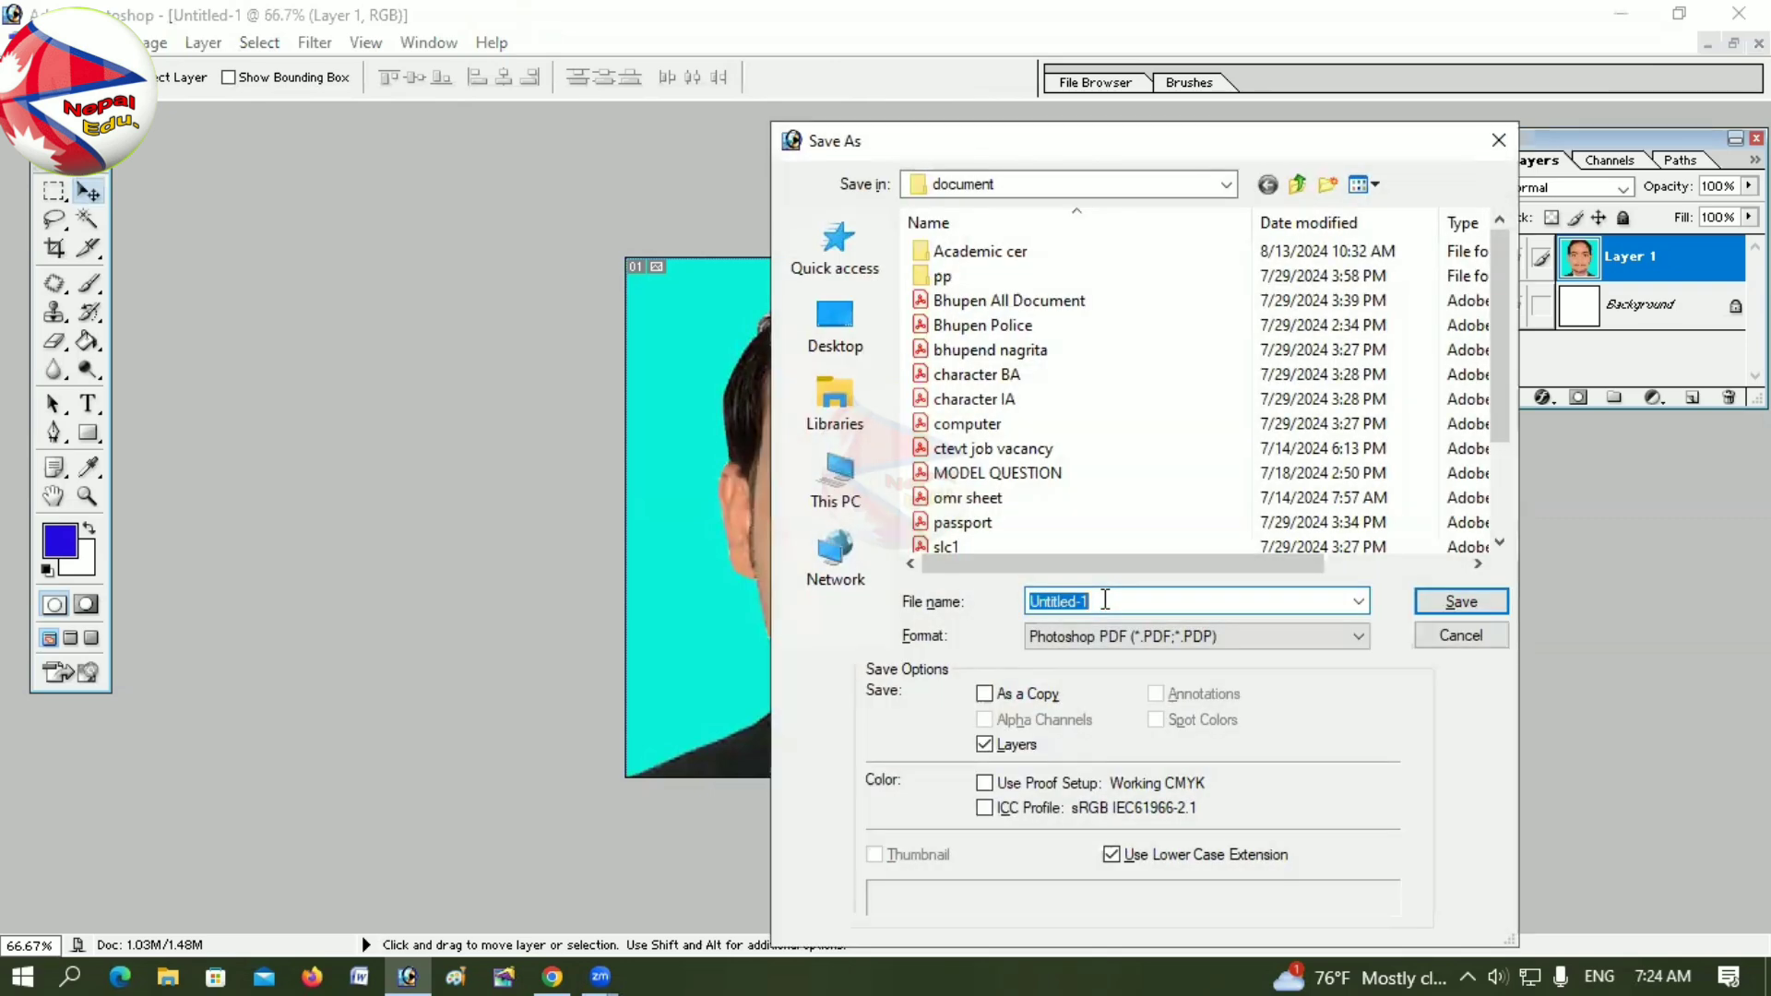
type("dv photo")
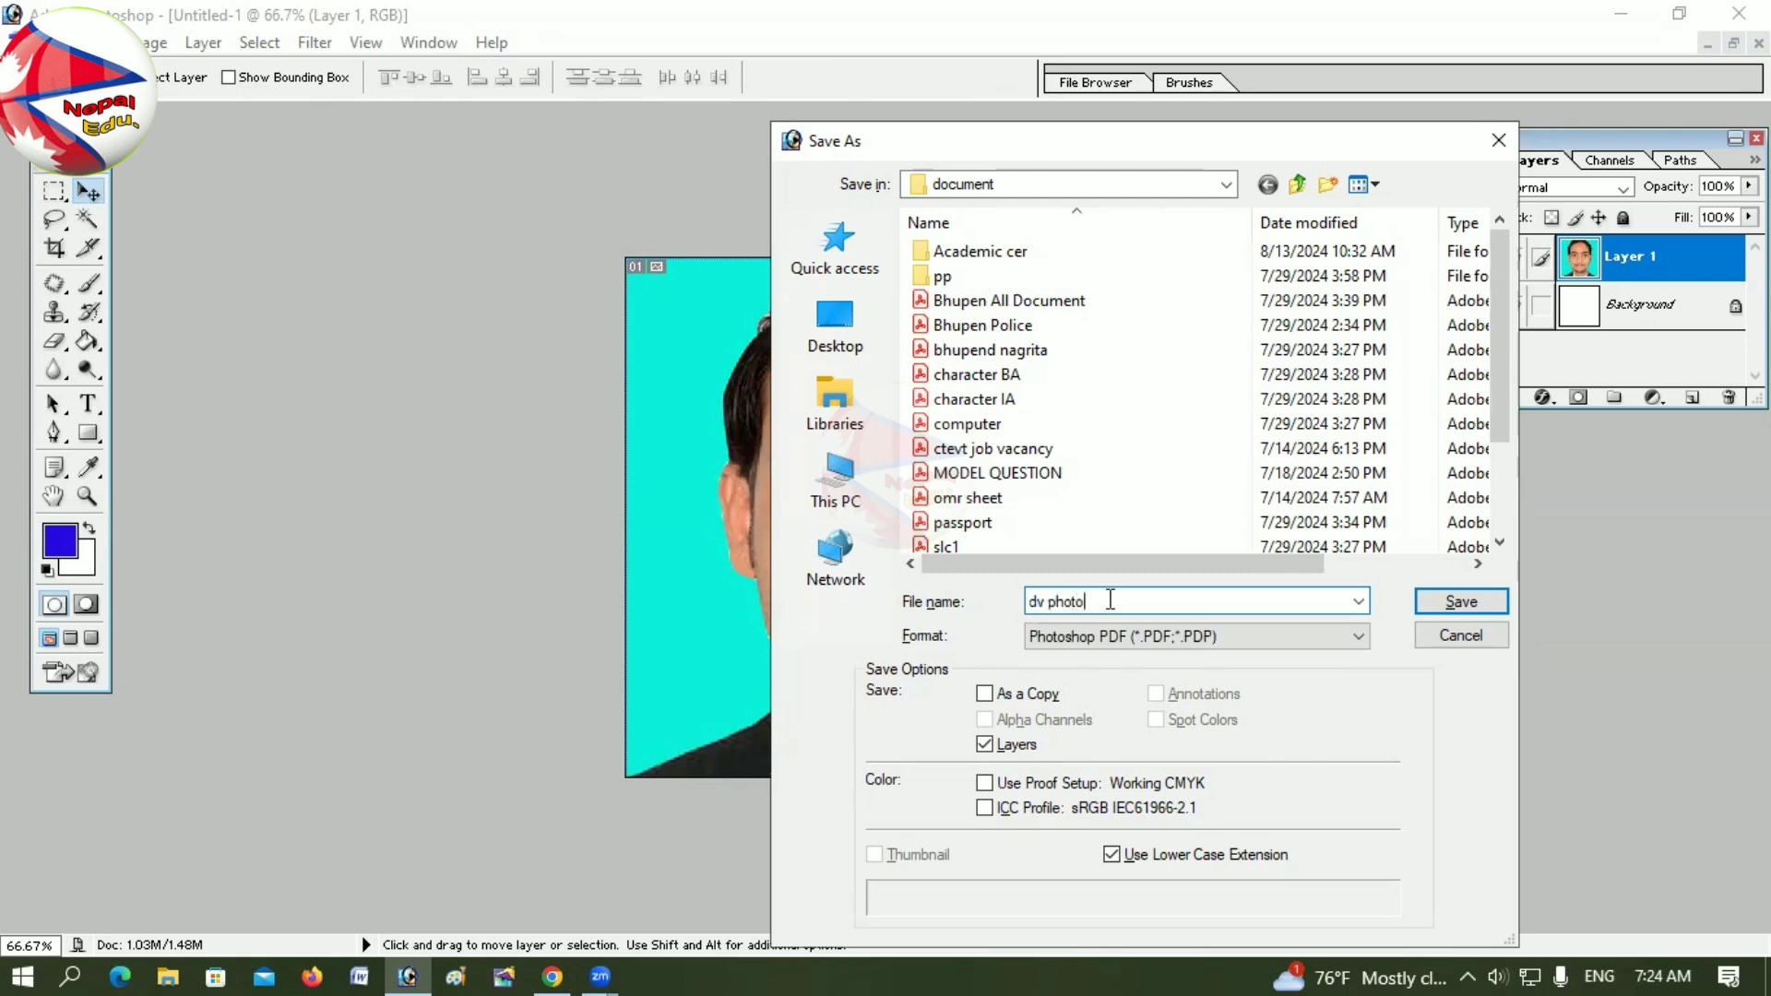
left_click(1116, 636)
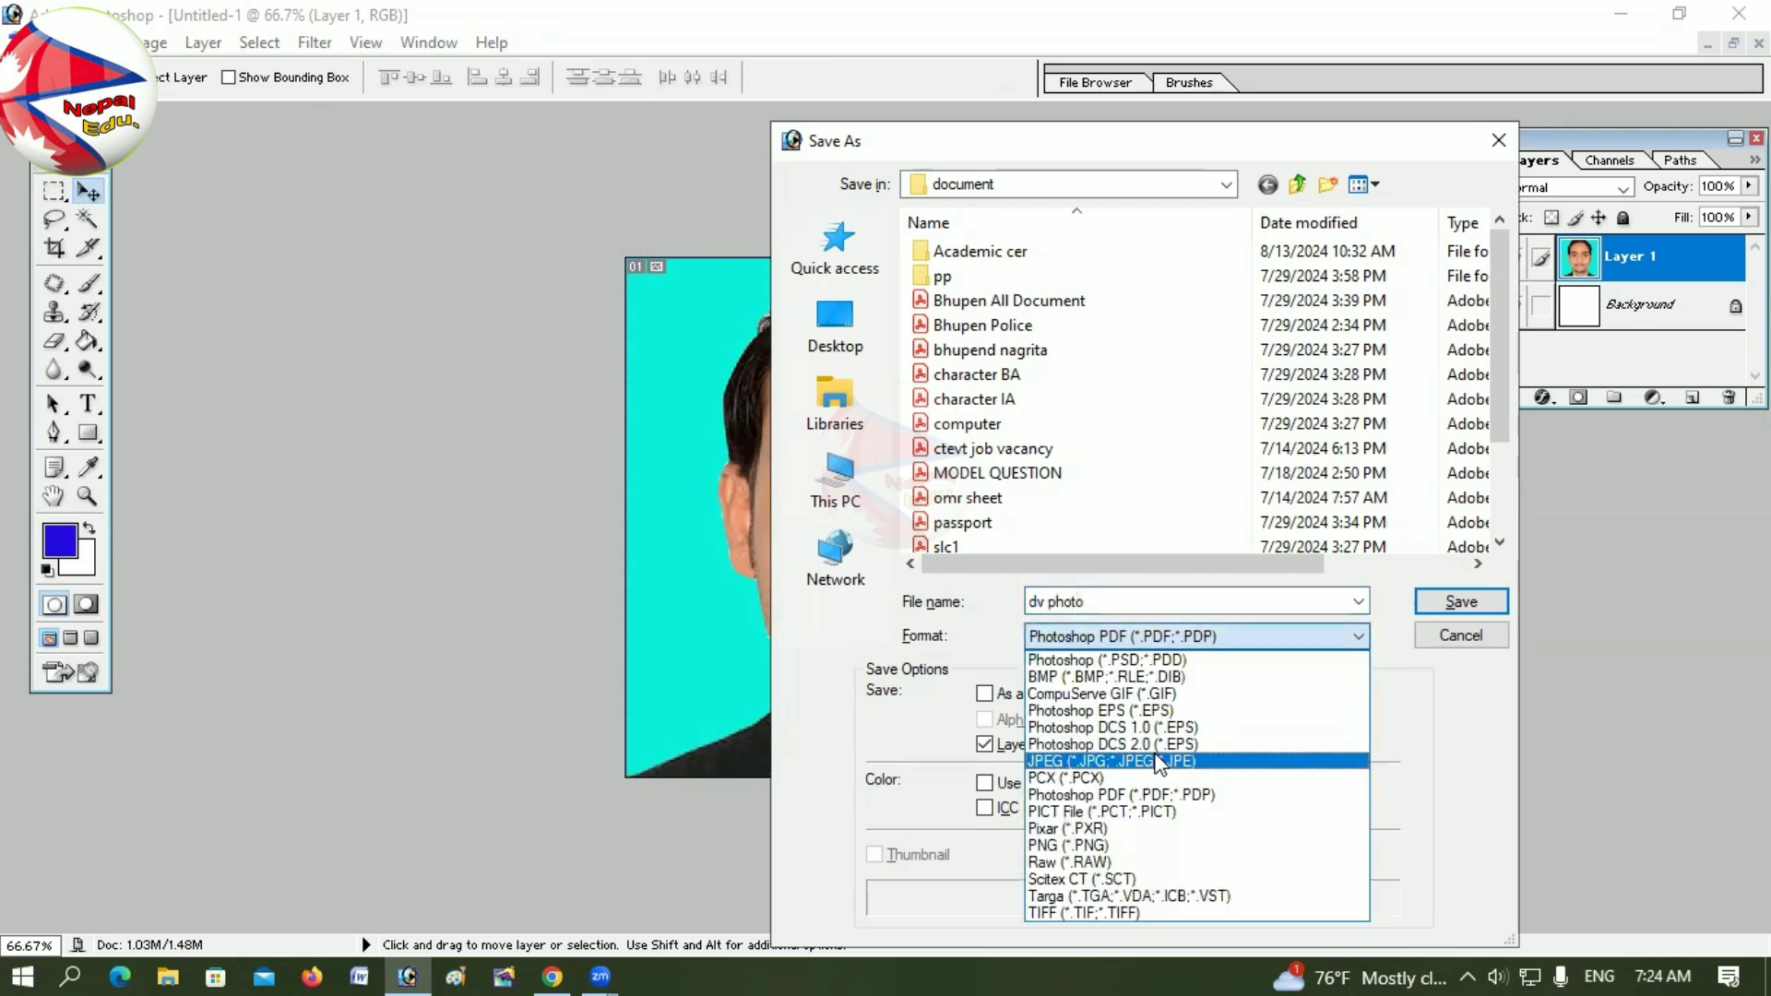
left_click(1159, 762)
left_click(1461, 601)
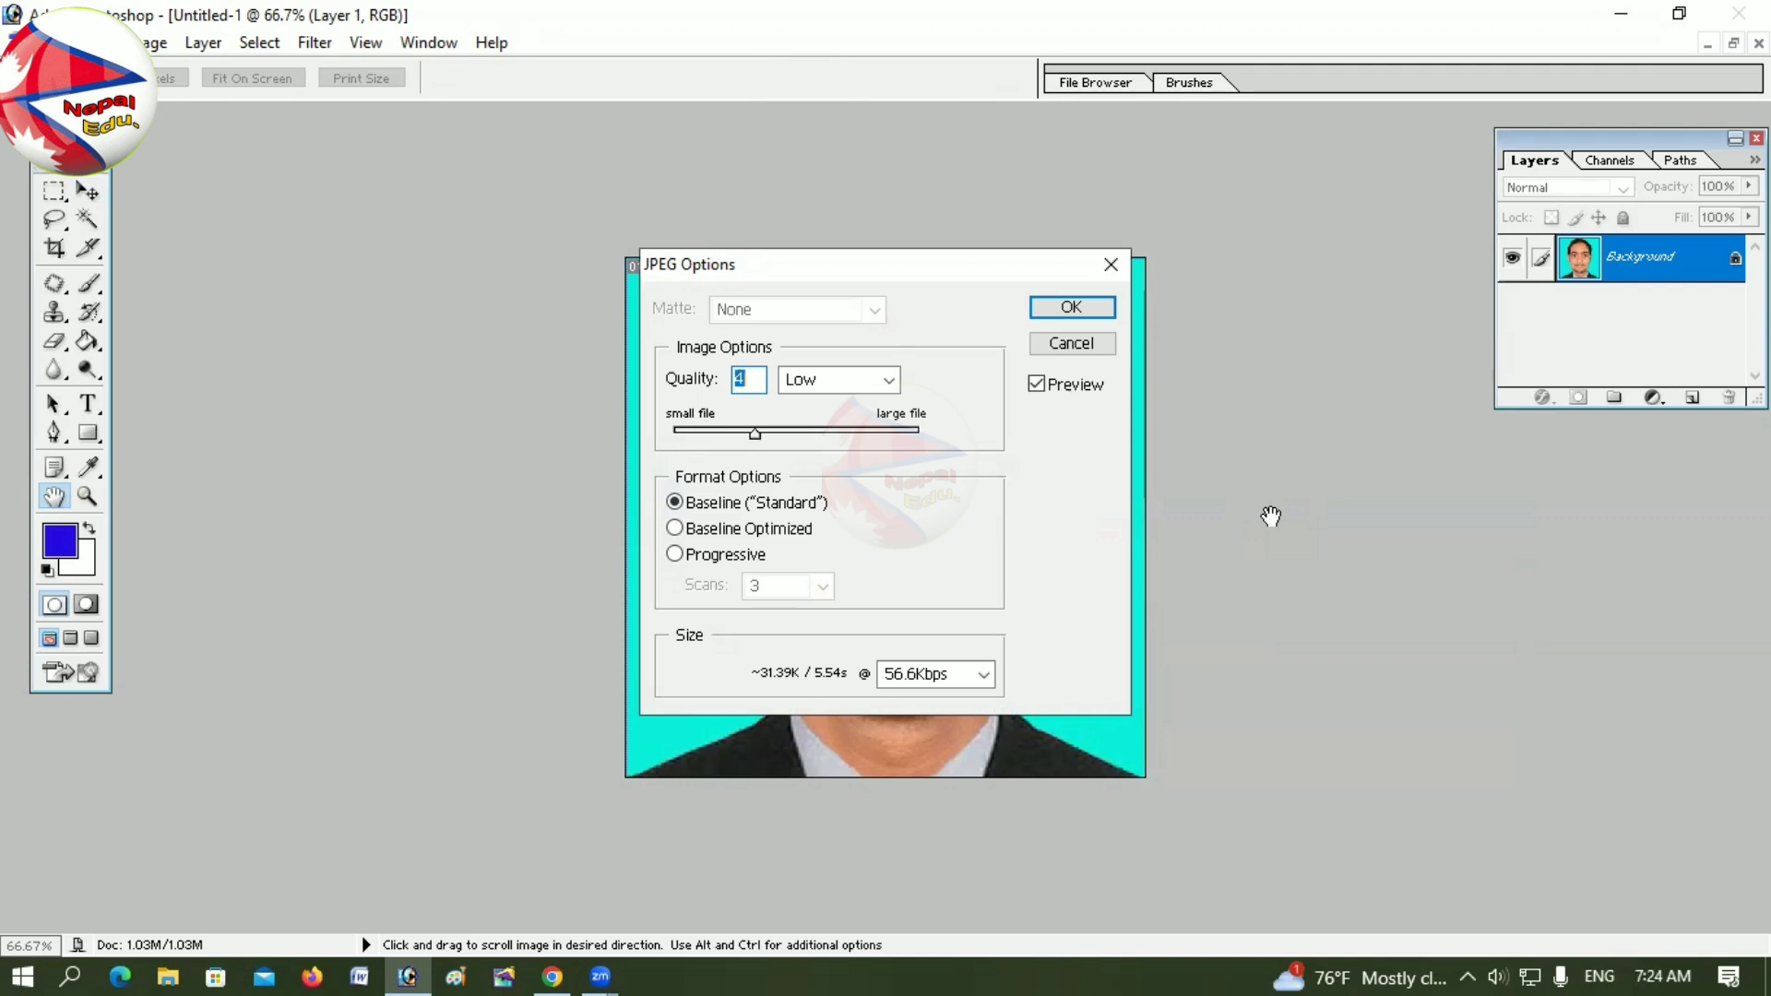
left_click(1076, 311)
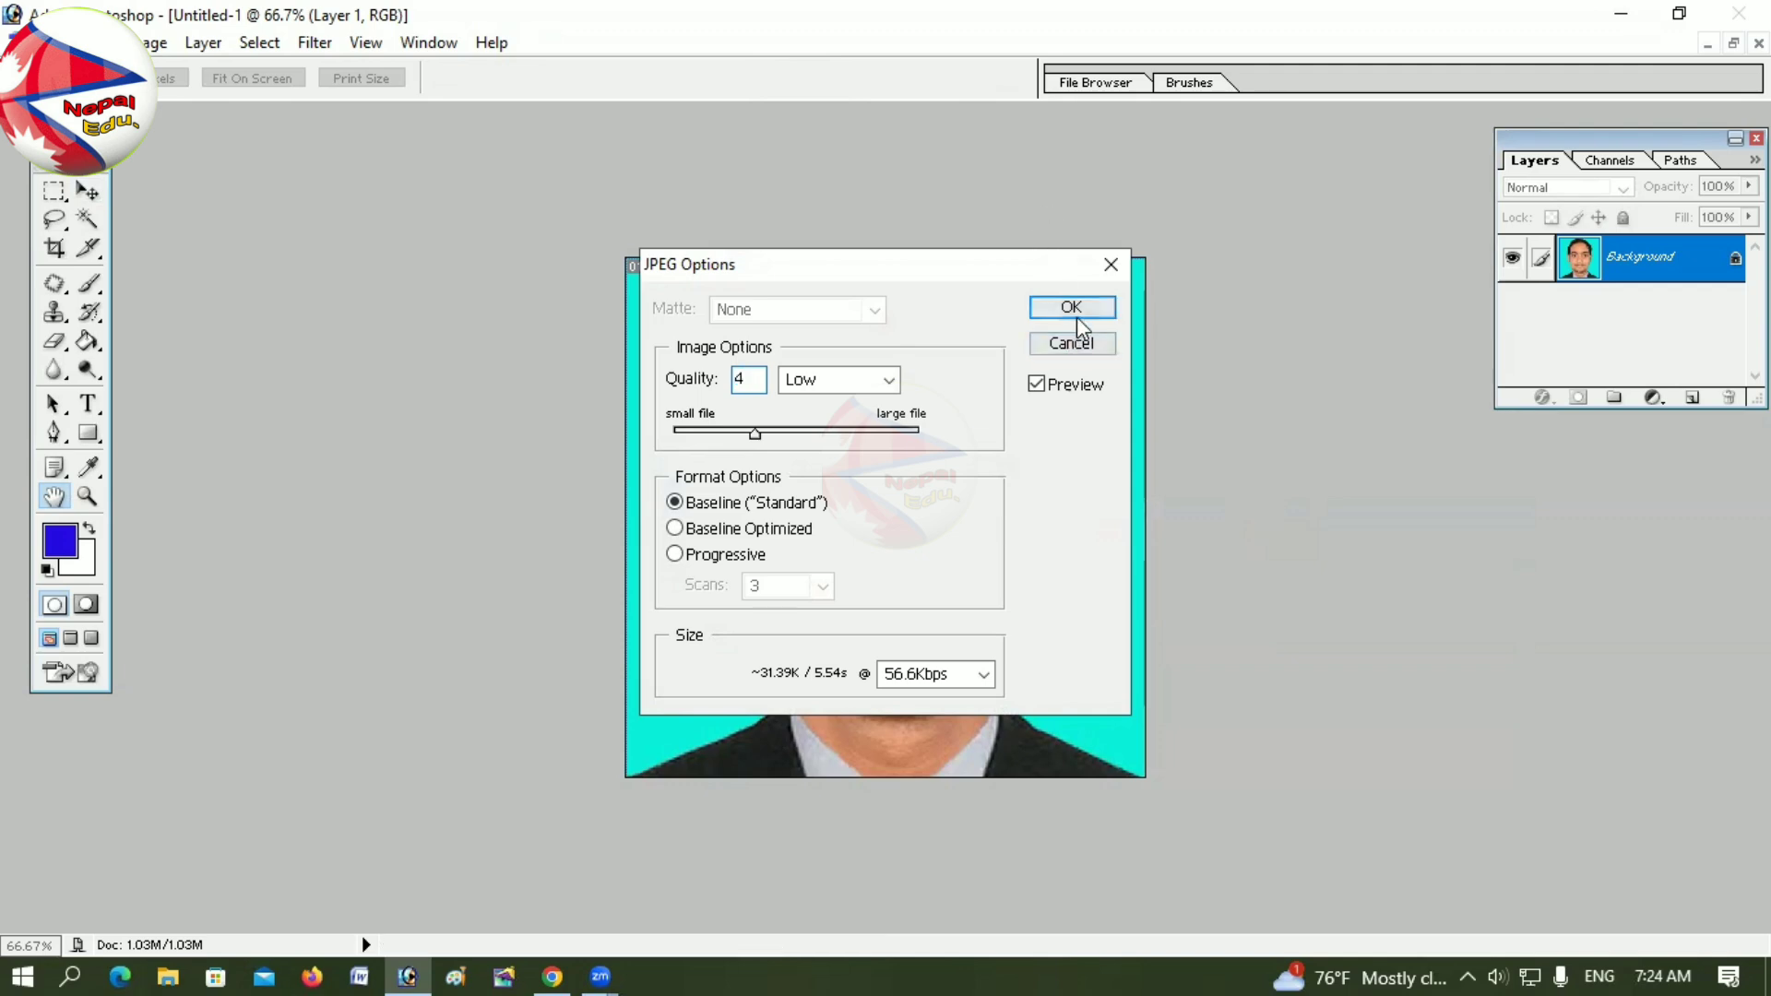
Step: Upload dv photo.jpg as the entrant photograph in place of the rejected photo
left_click(1620, 14)
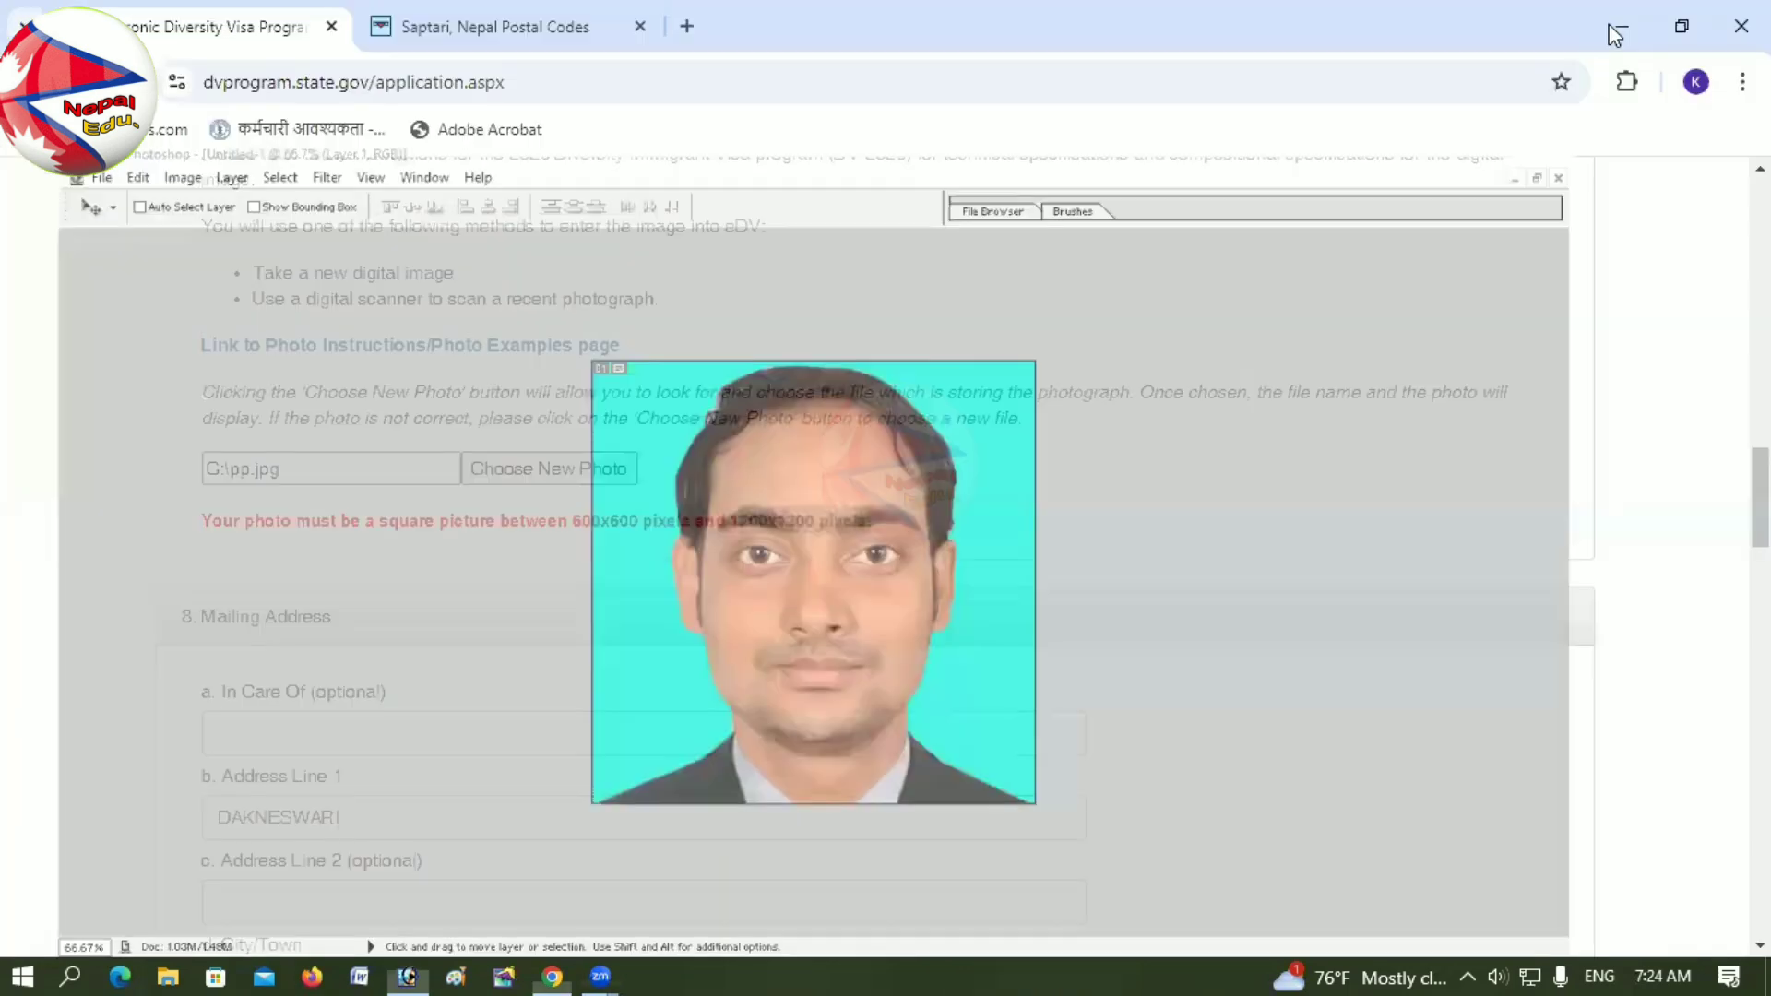
left_click(554, 469)
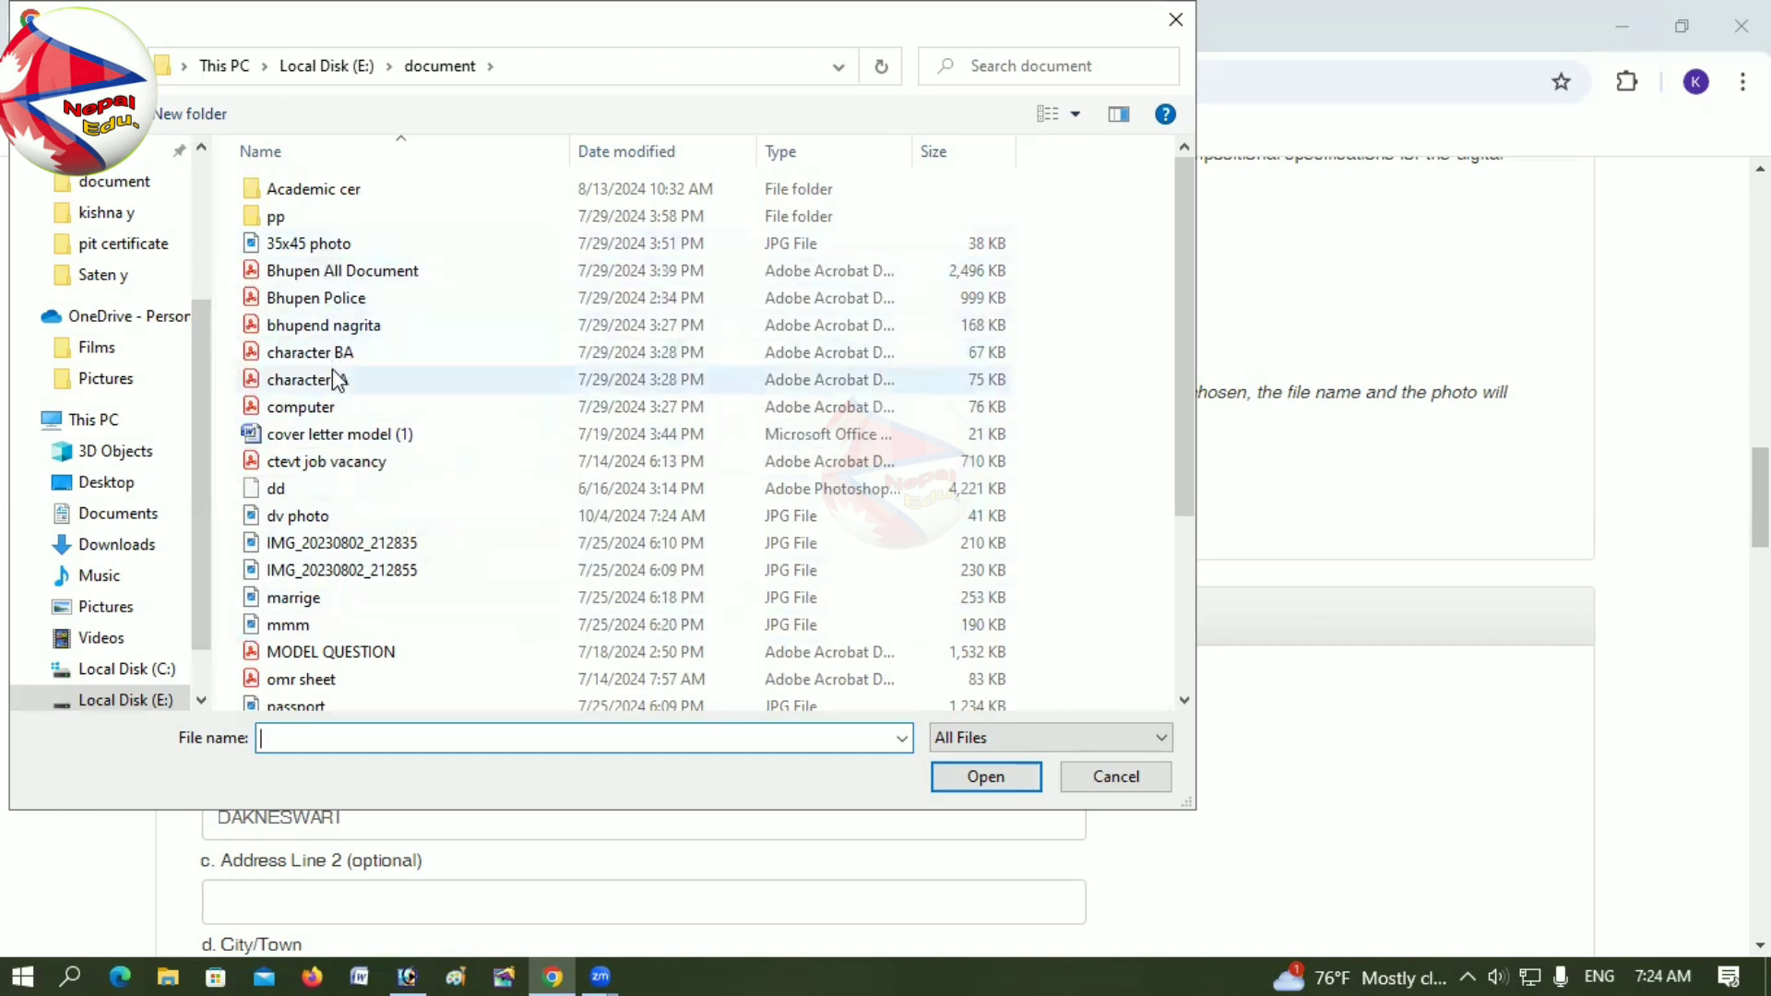
scroll(332, 369, "down", 3)
left_click(346, 451)
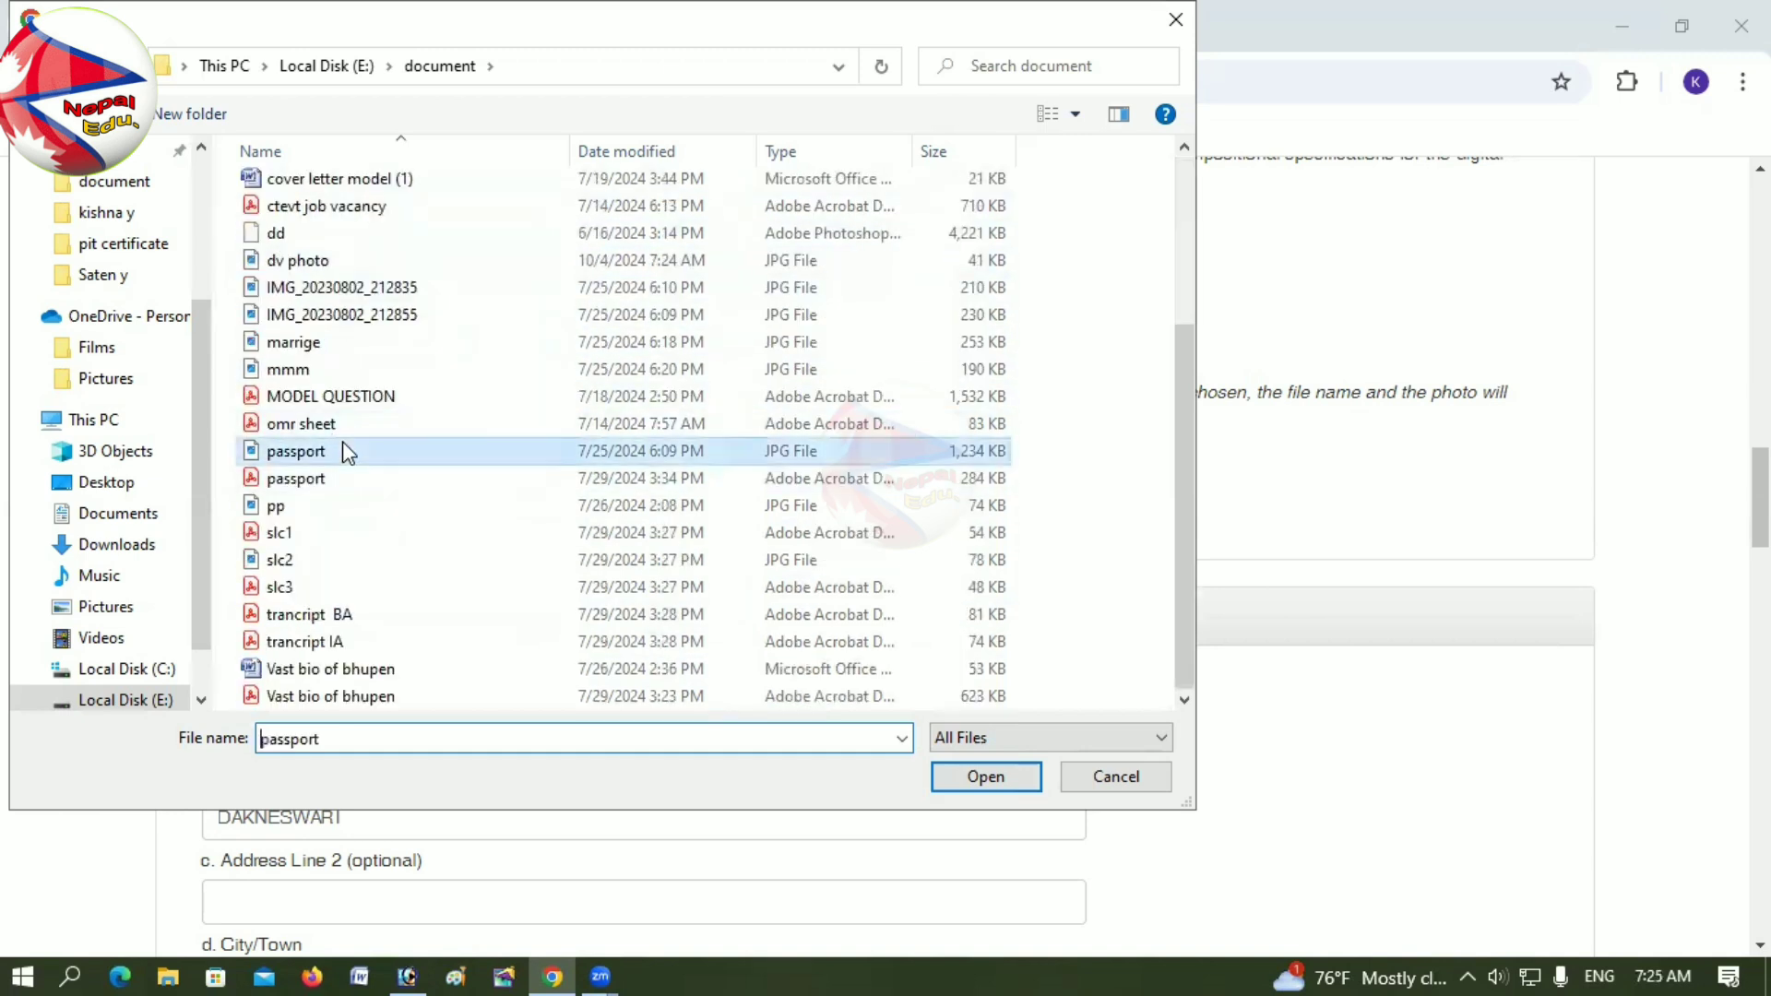
key("d")
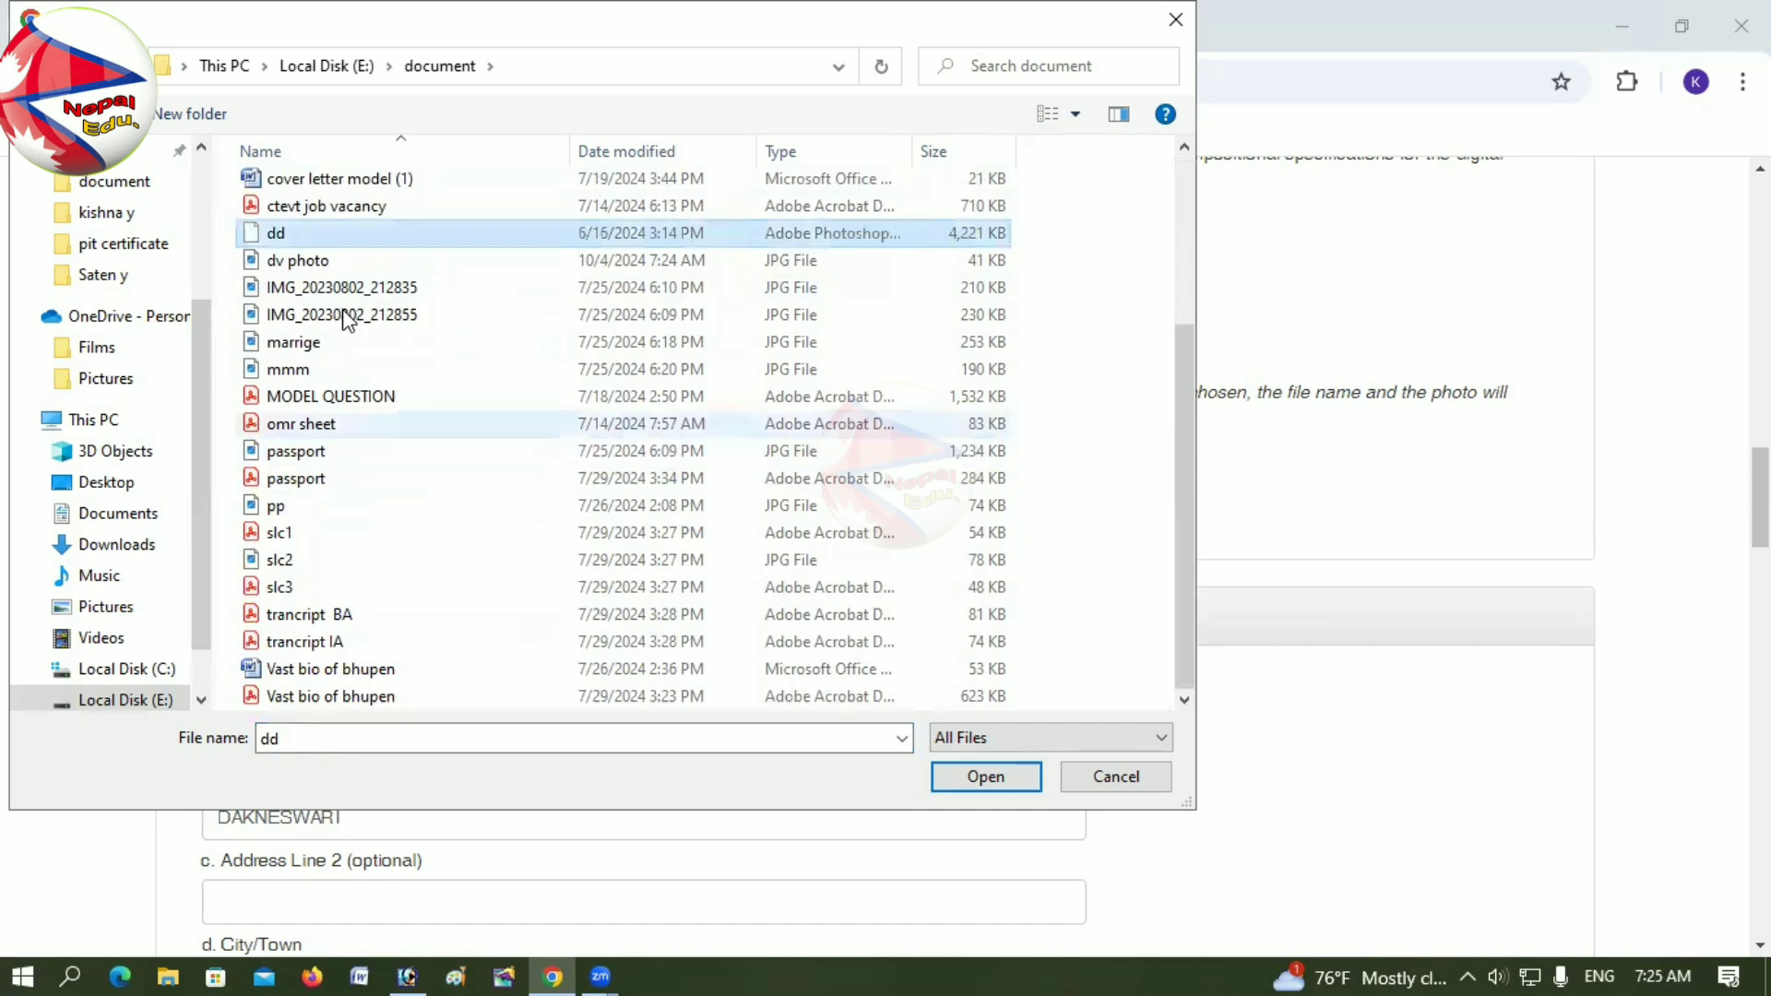
left_click(332, 262)
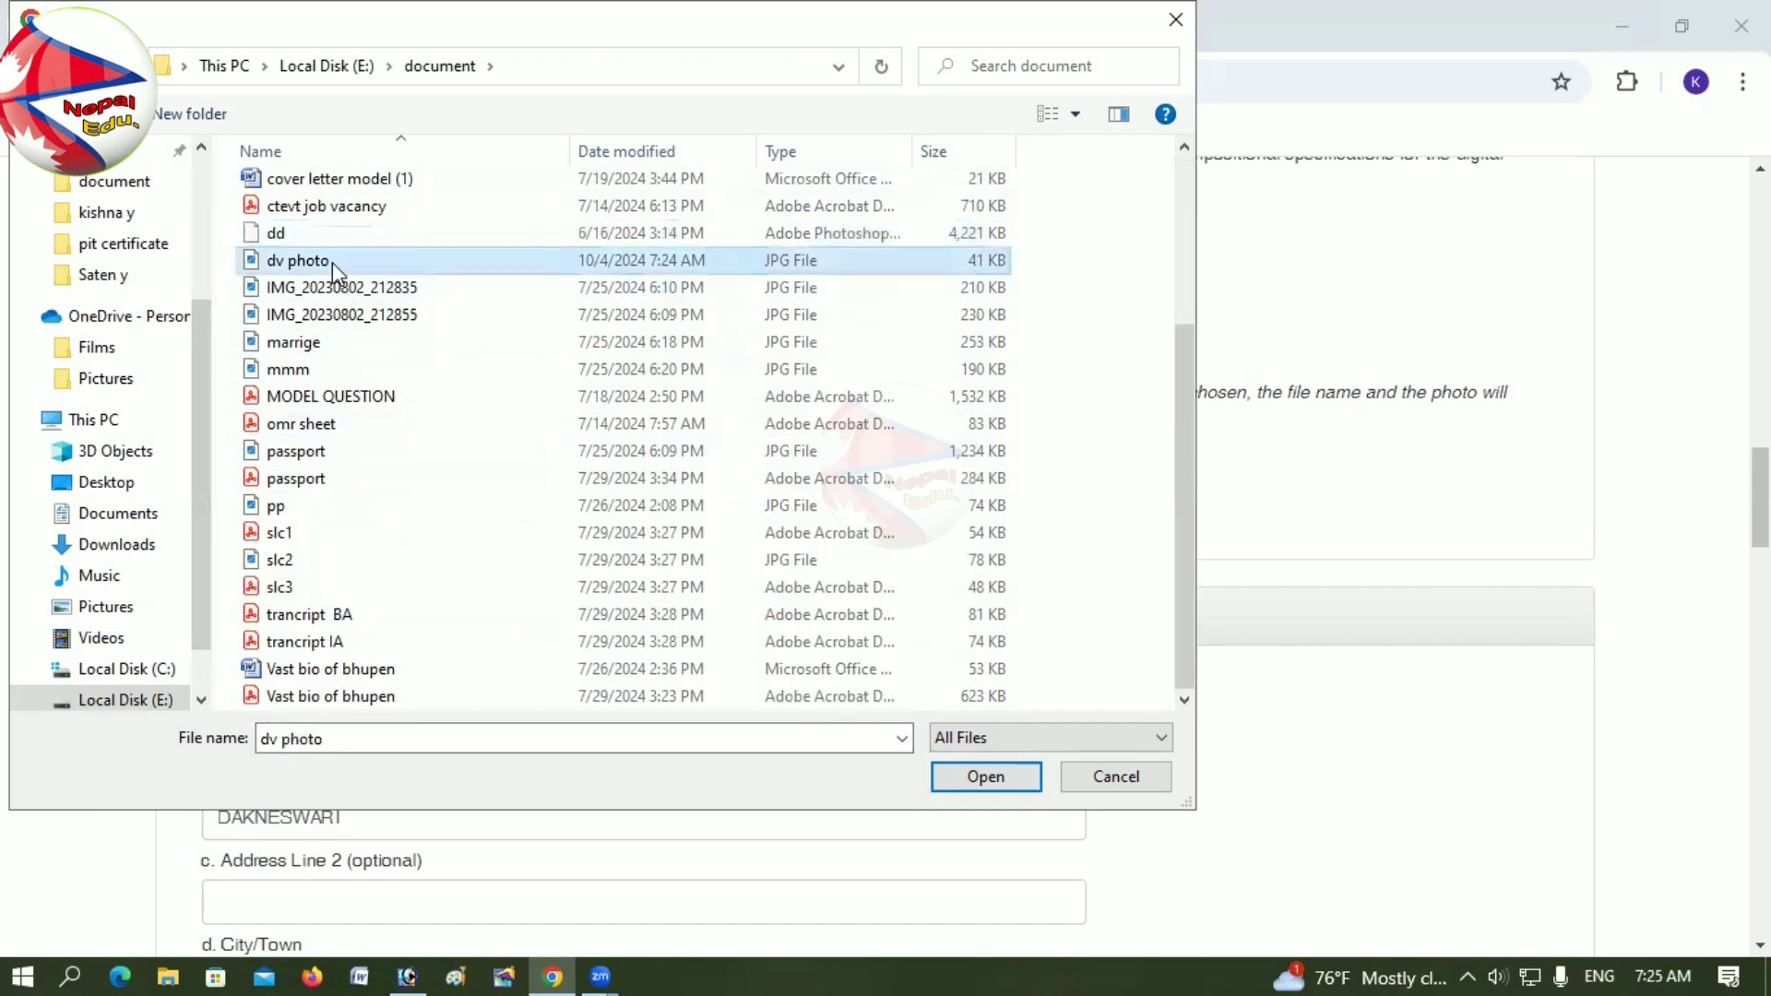
left_click(989, 775)
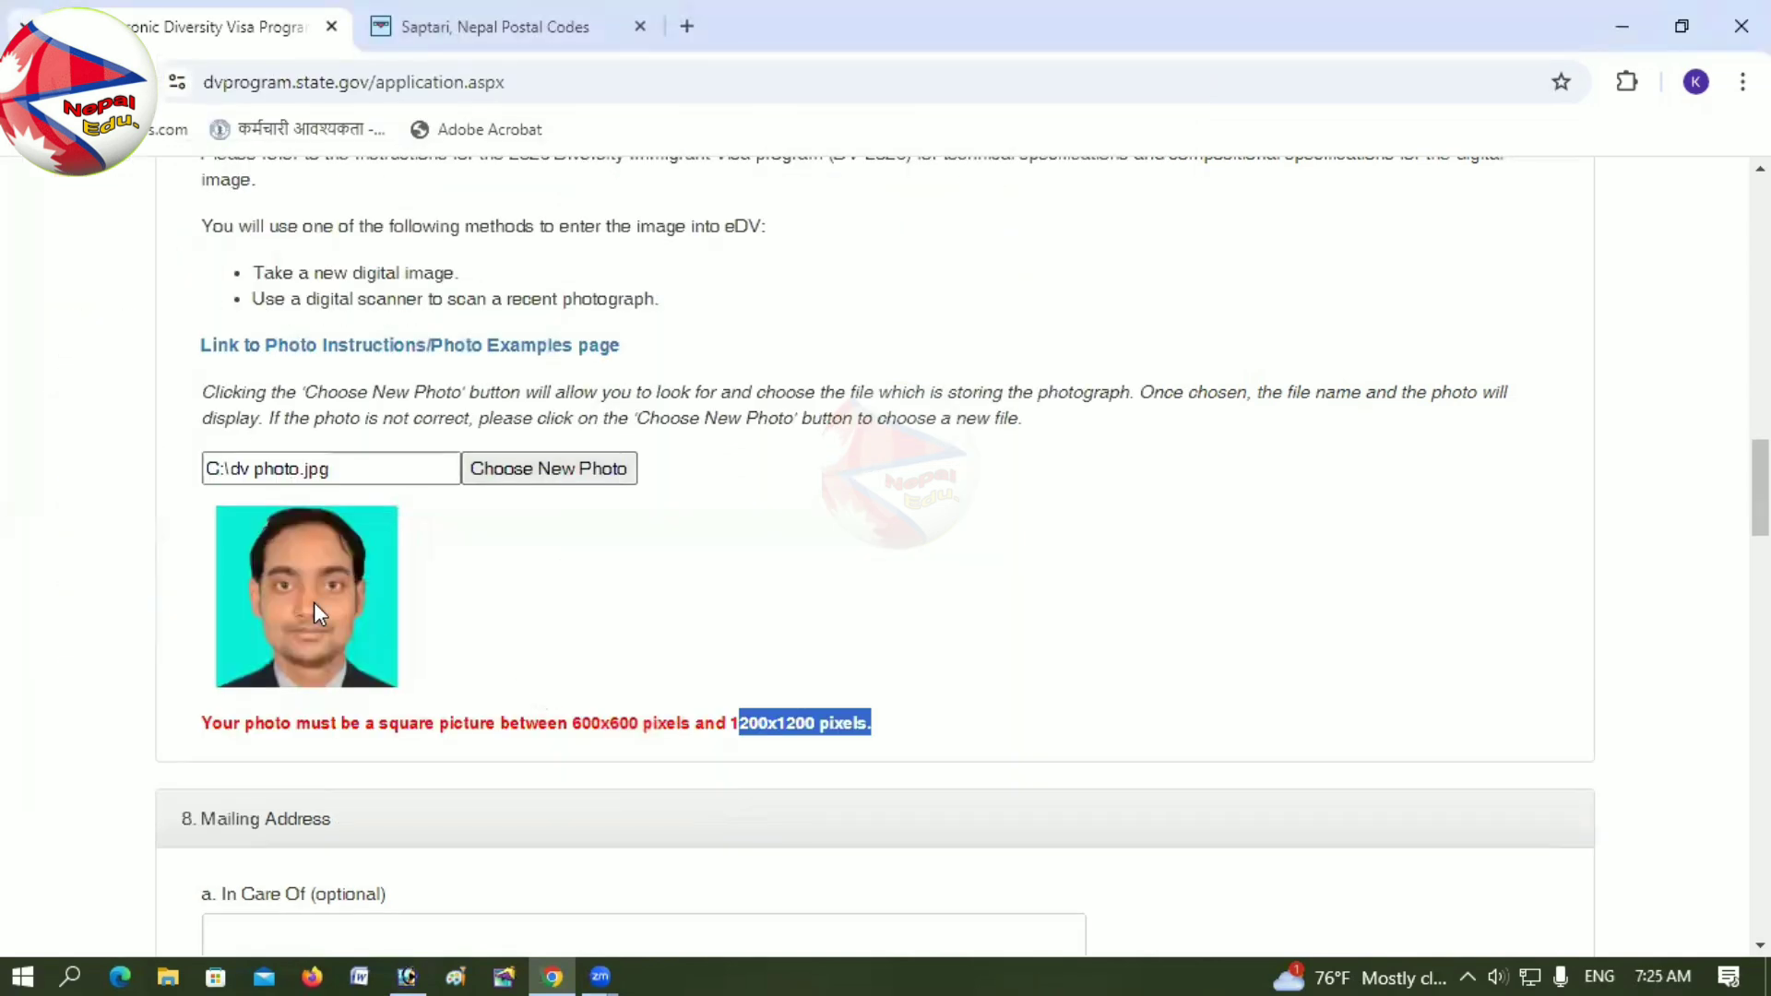
Step: Clear the size-warning highlight and scroll down to the end of the form
left_click(942, 735)
scroll(943, 735, "down", 12)
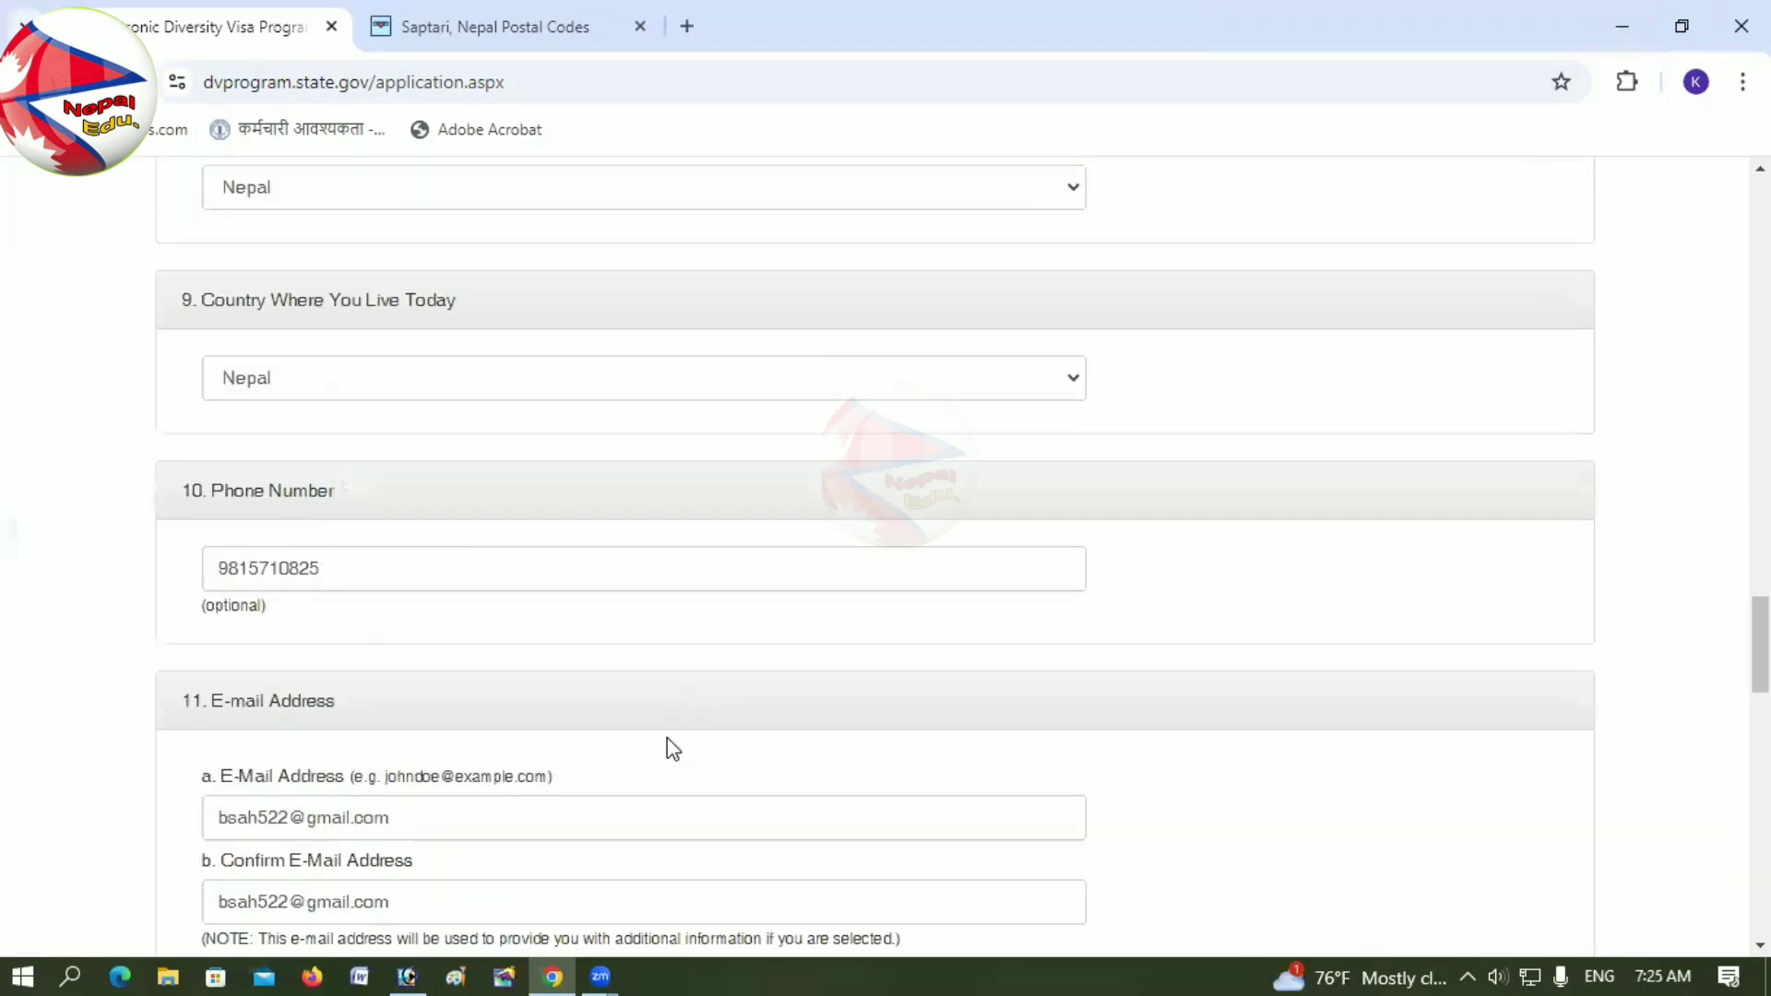
scroll(672, 748, "down", 15)
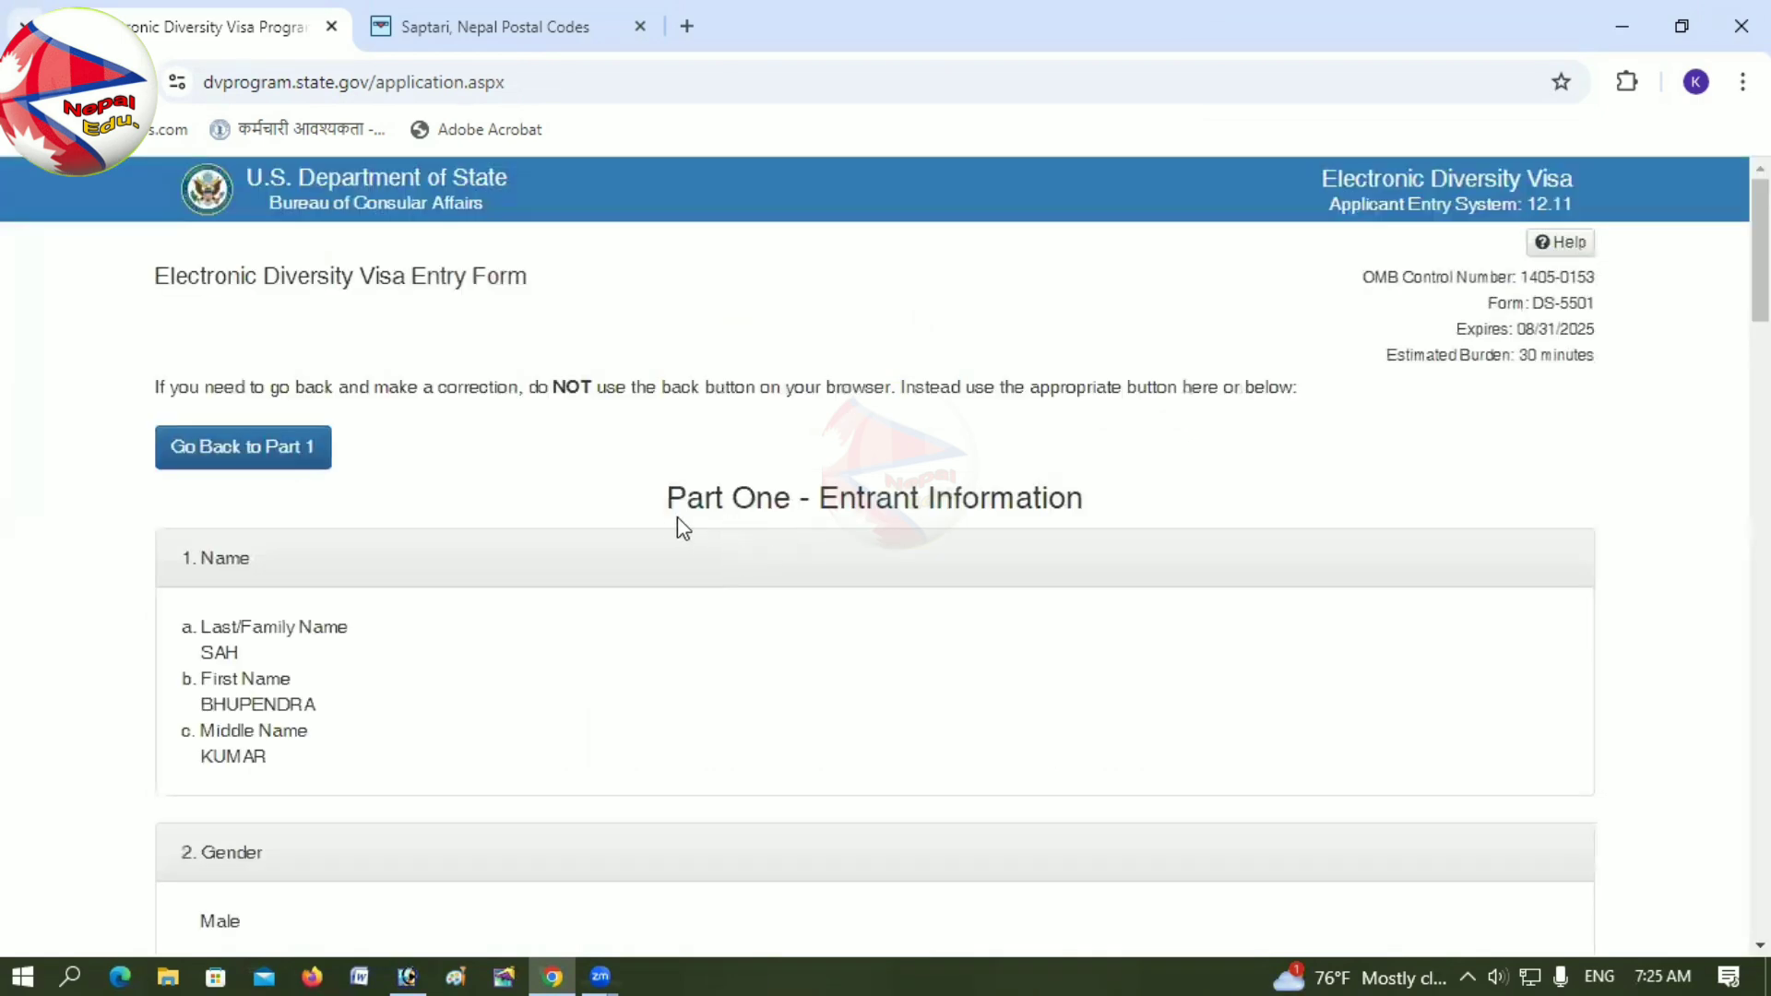
left_click_drag(652, 507, 953, 505)
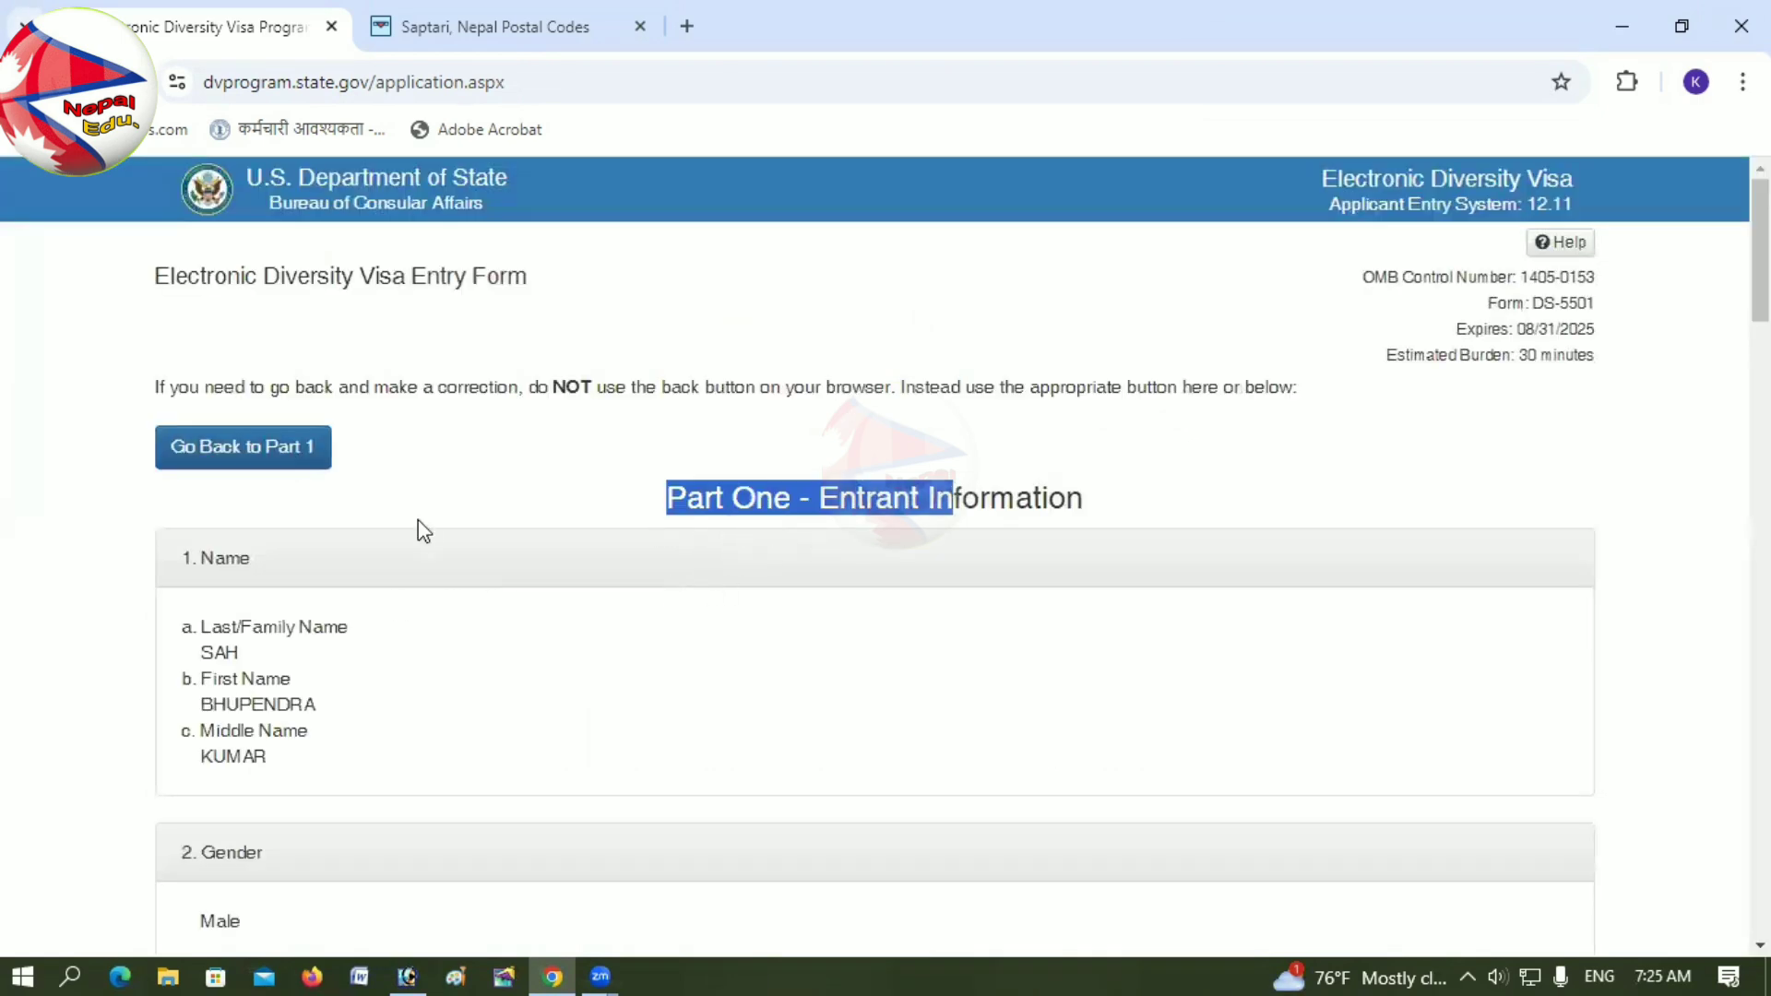
left_click(1081, 494)
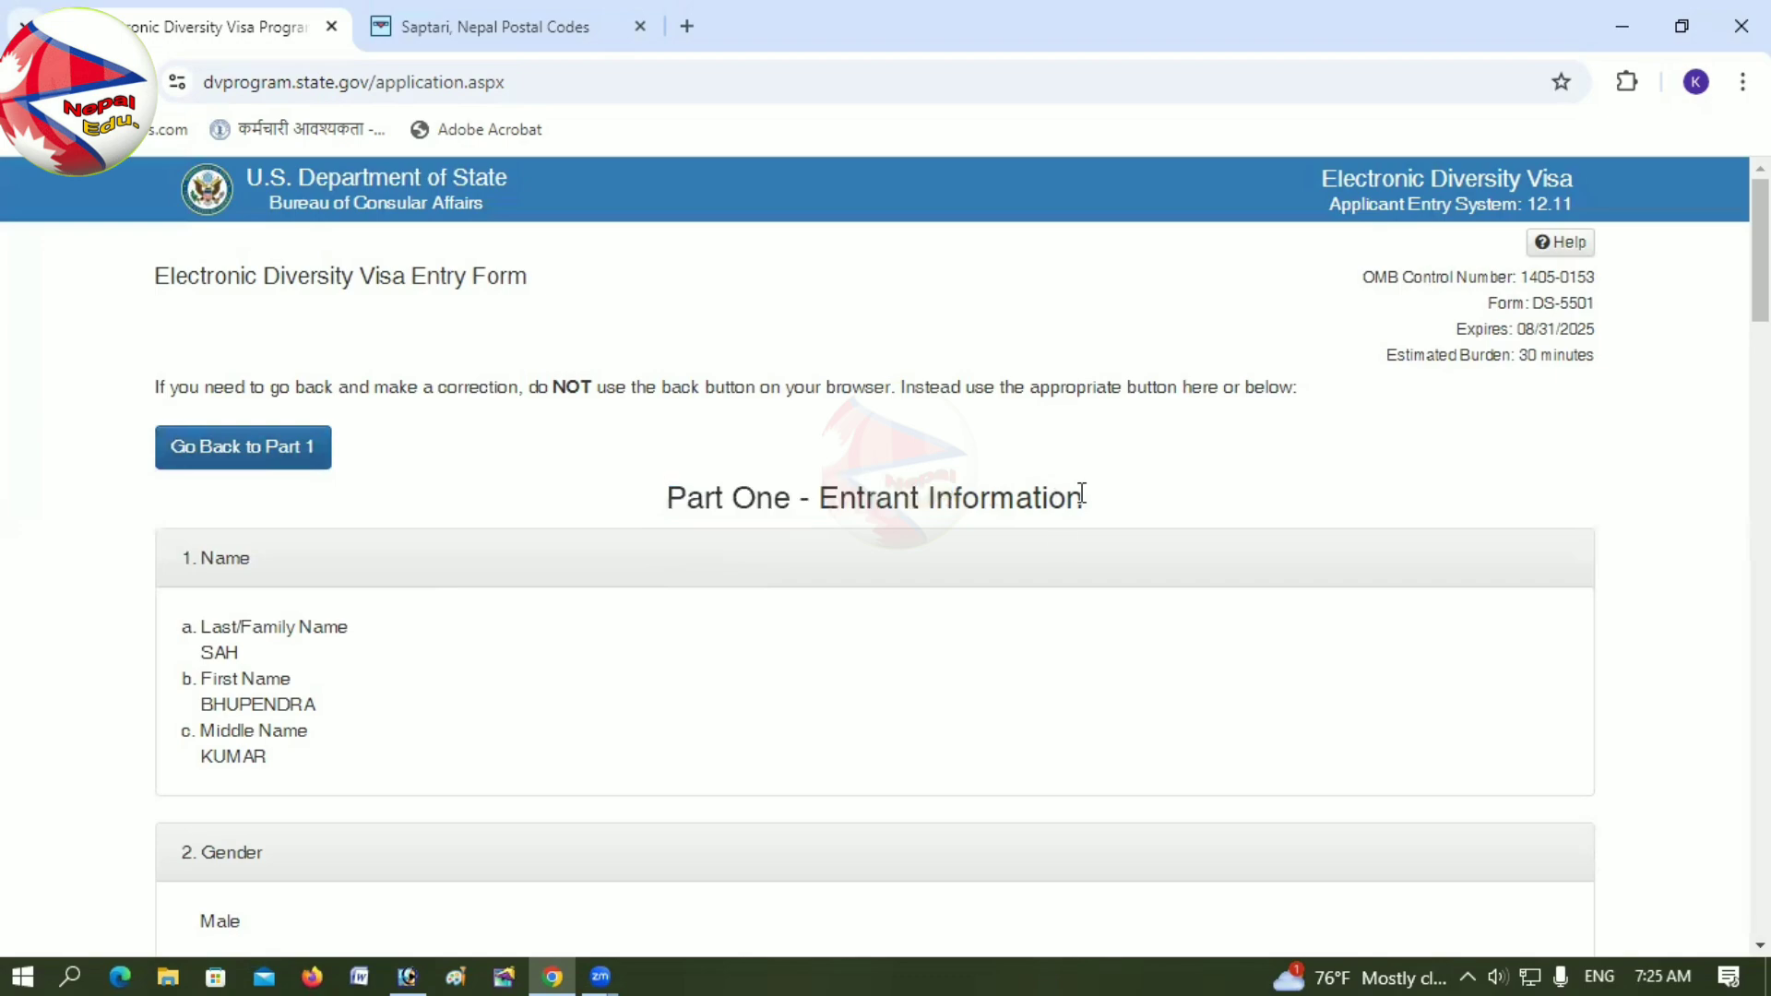
scroll(1010, 623, "down", 20)
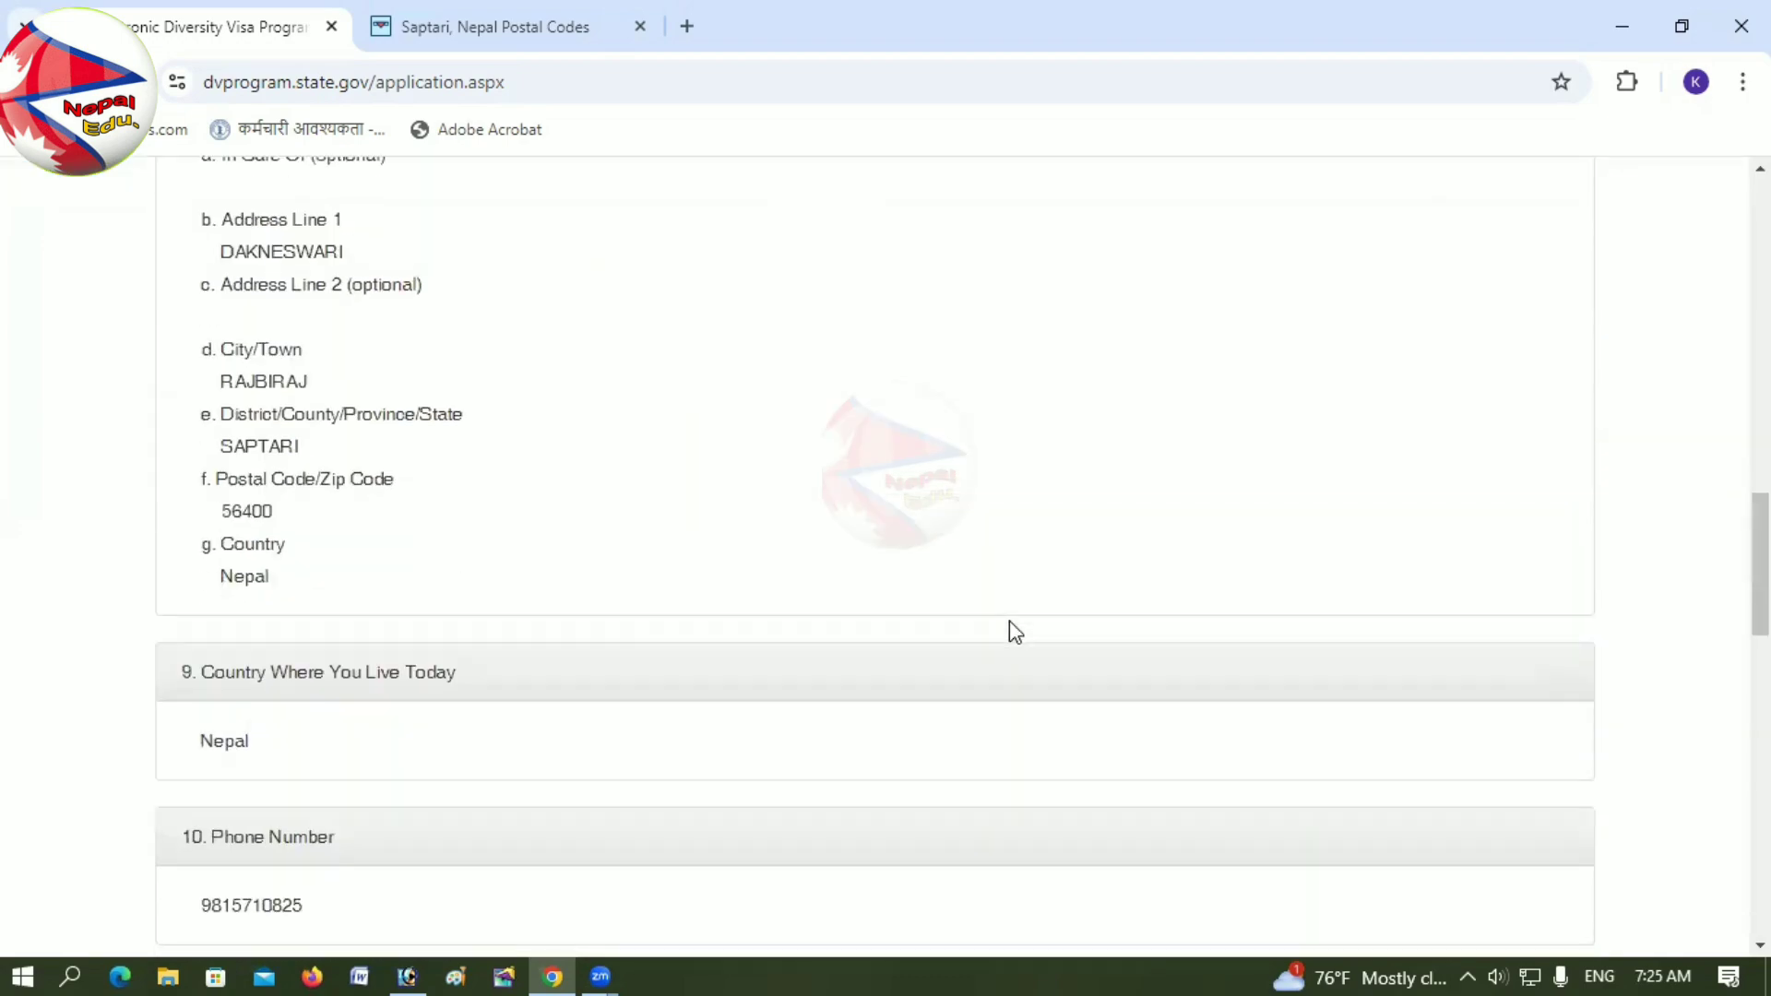
scroll(1009, 621, "down", 10)
scroll(1009, 622, "up", 3)
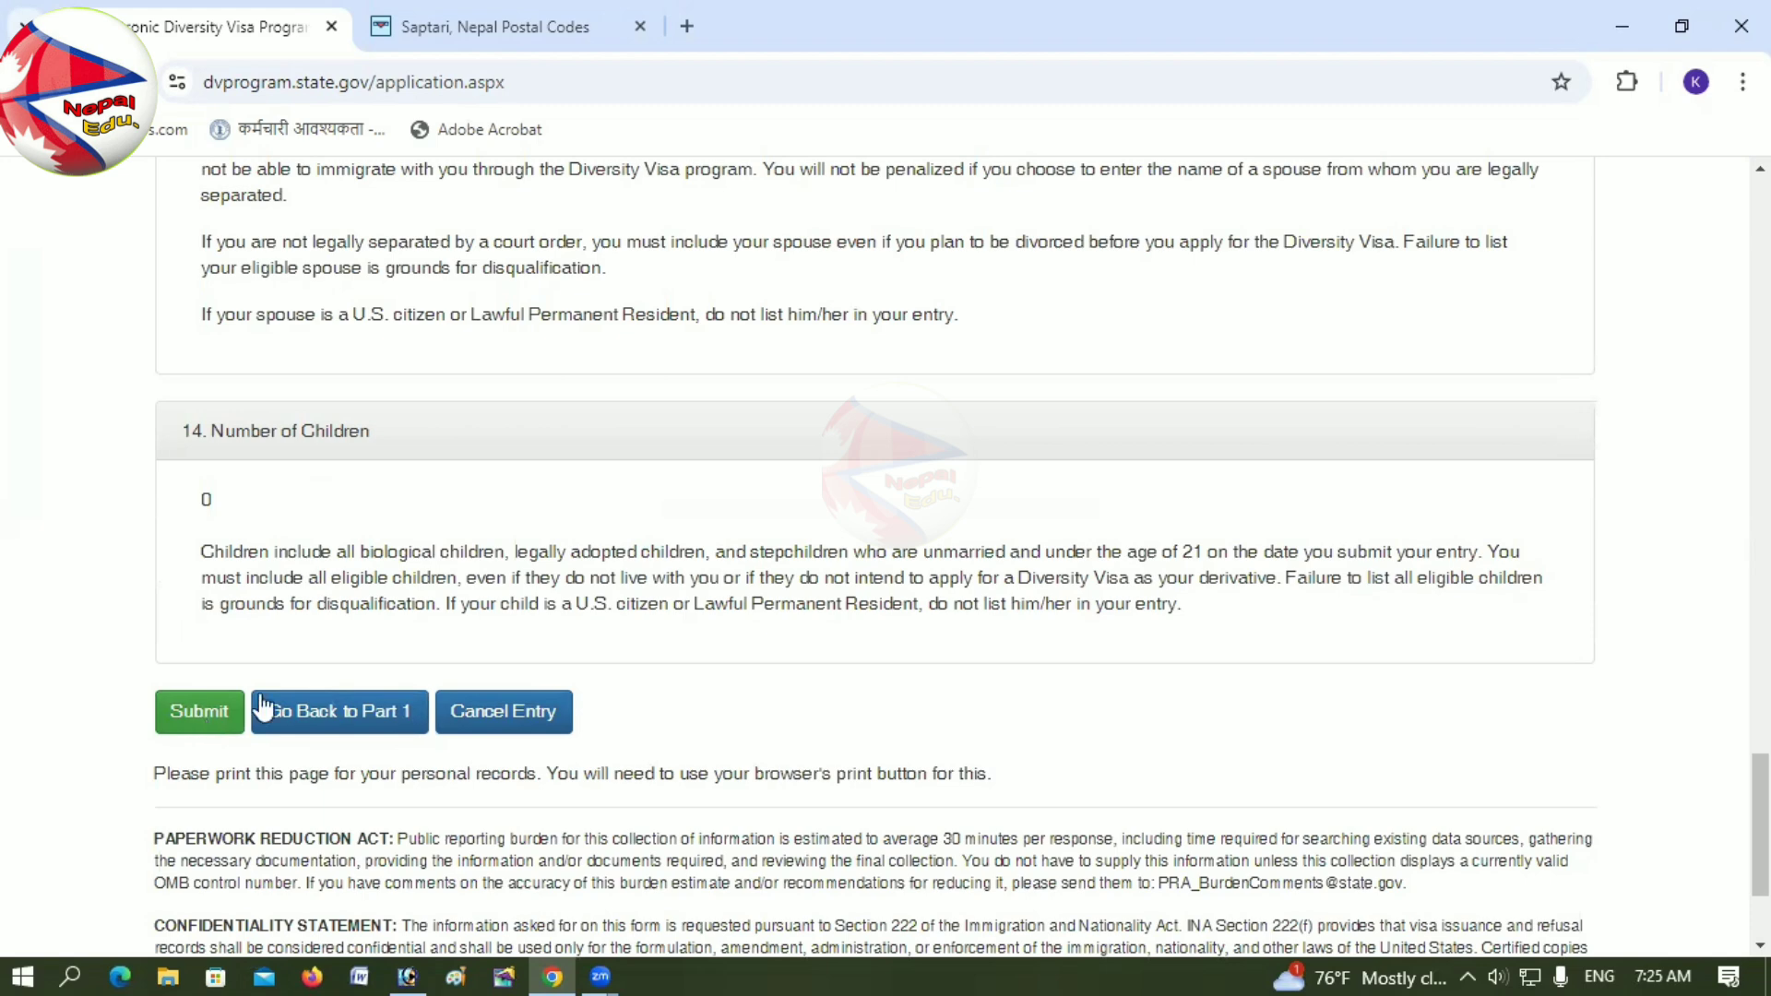
scroll(697, 553, "up", 20)
scroll(703, 551, "up", 15)
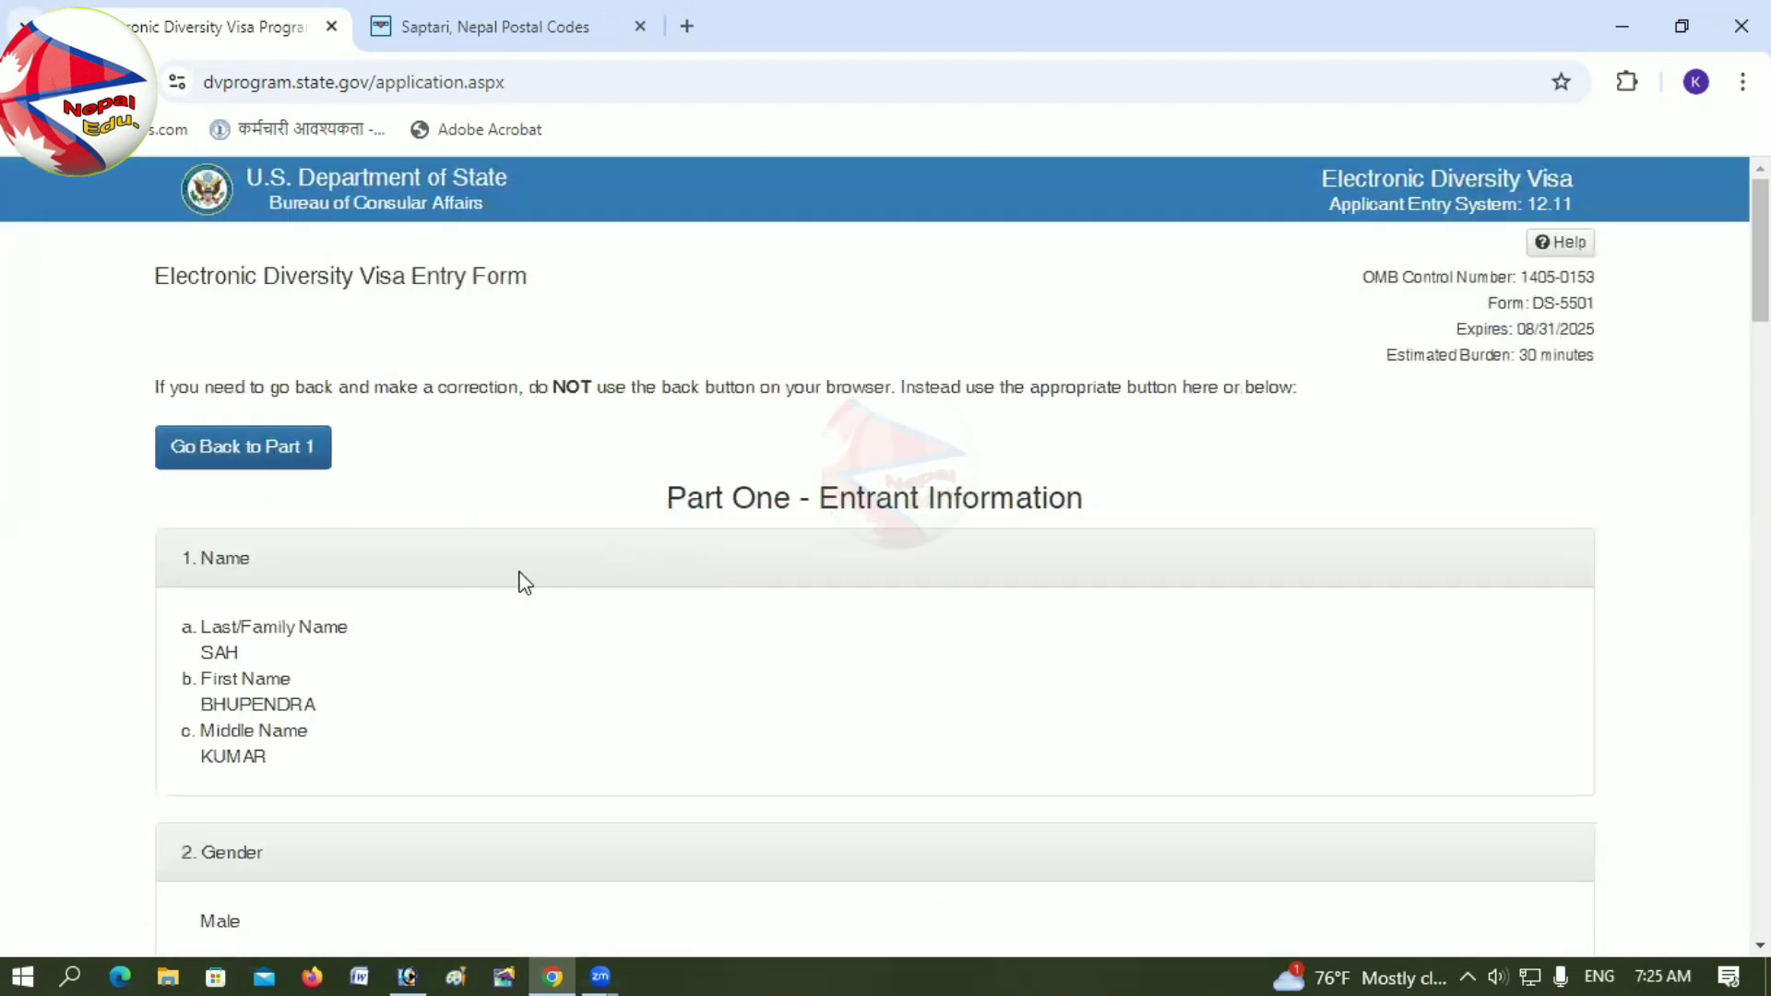
scroll(332, 657, "down", 20)
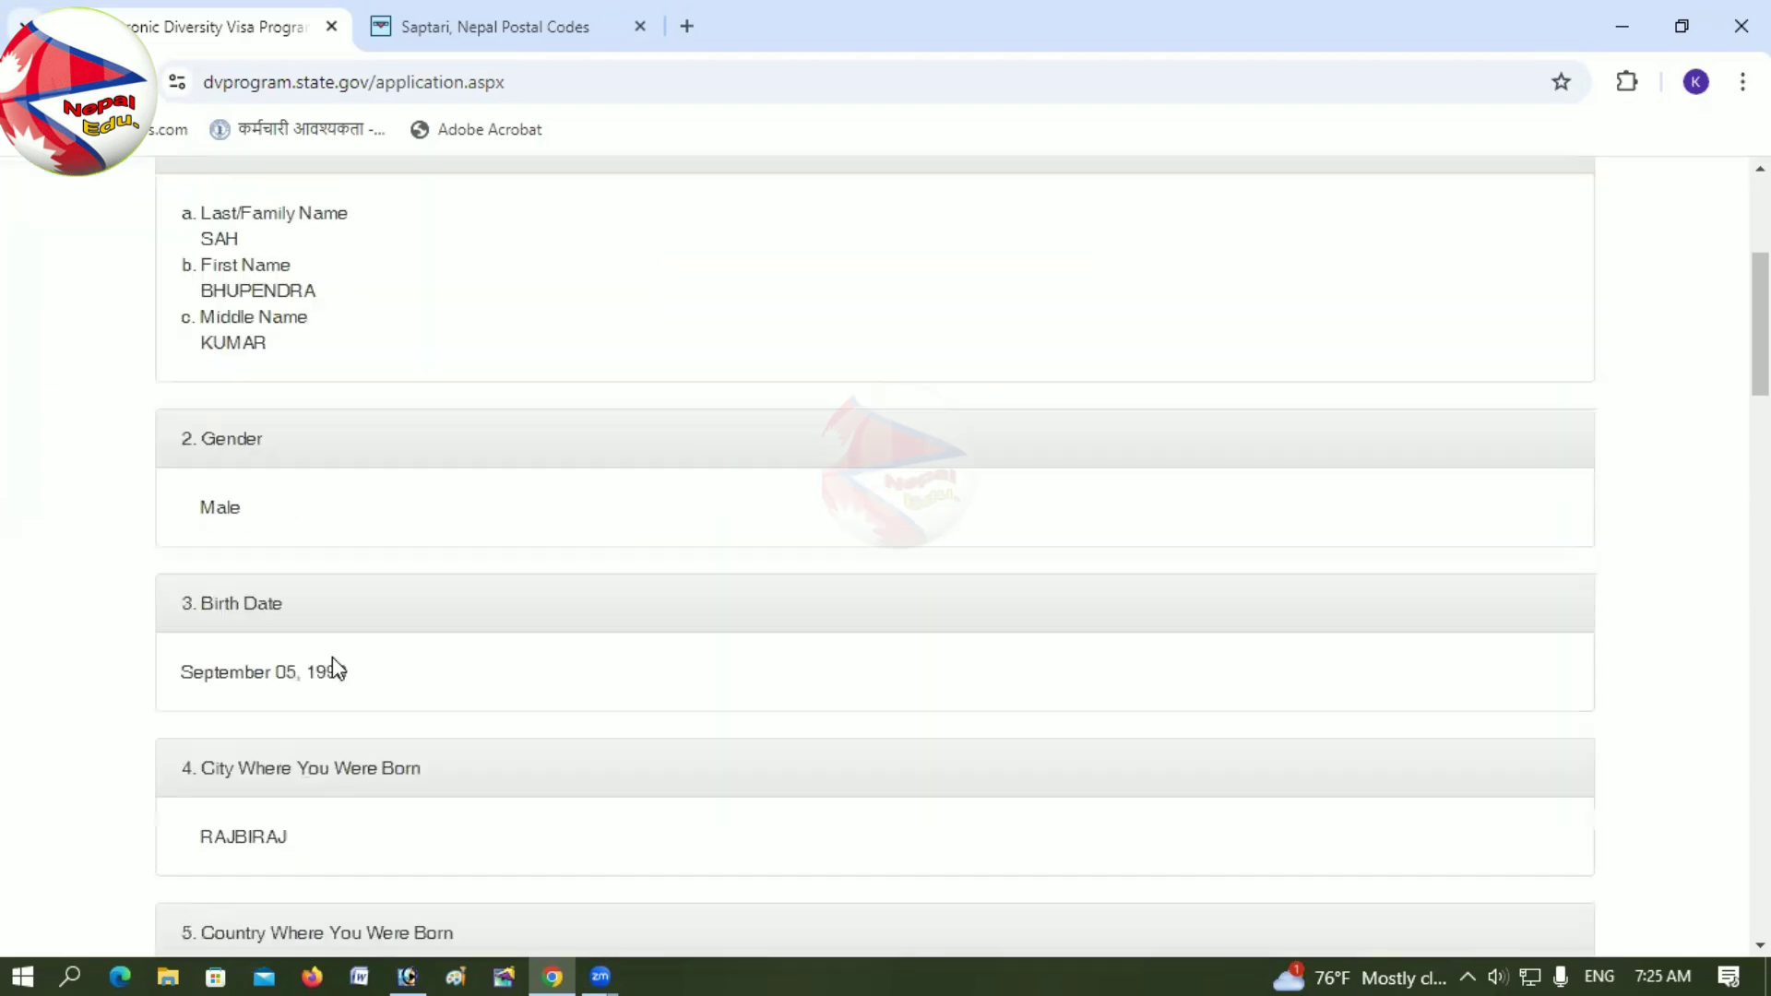
scroll(362, 856, "down", 5)
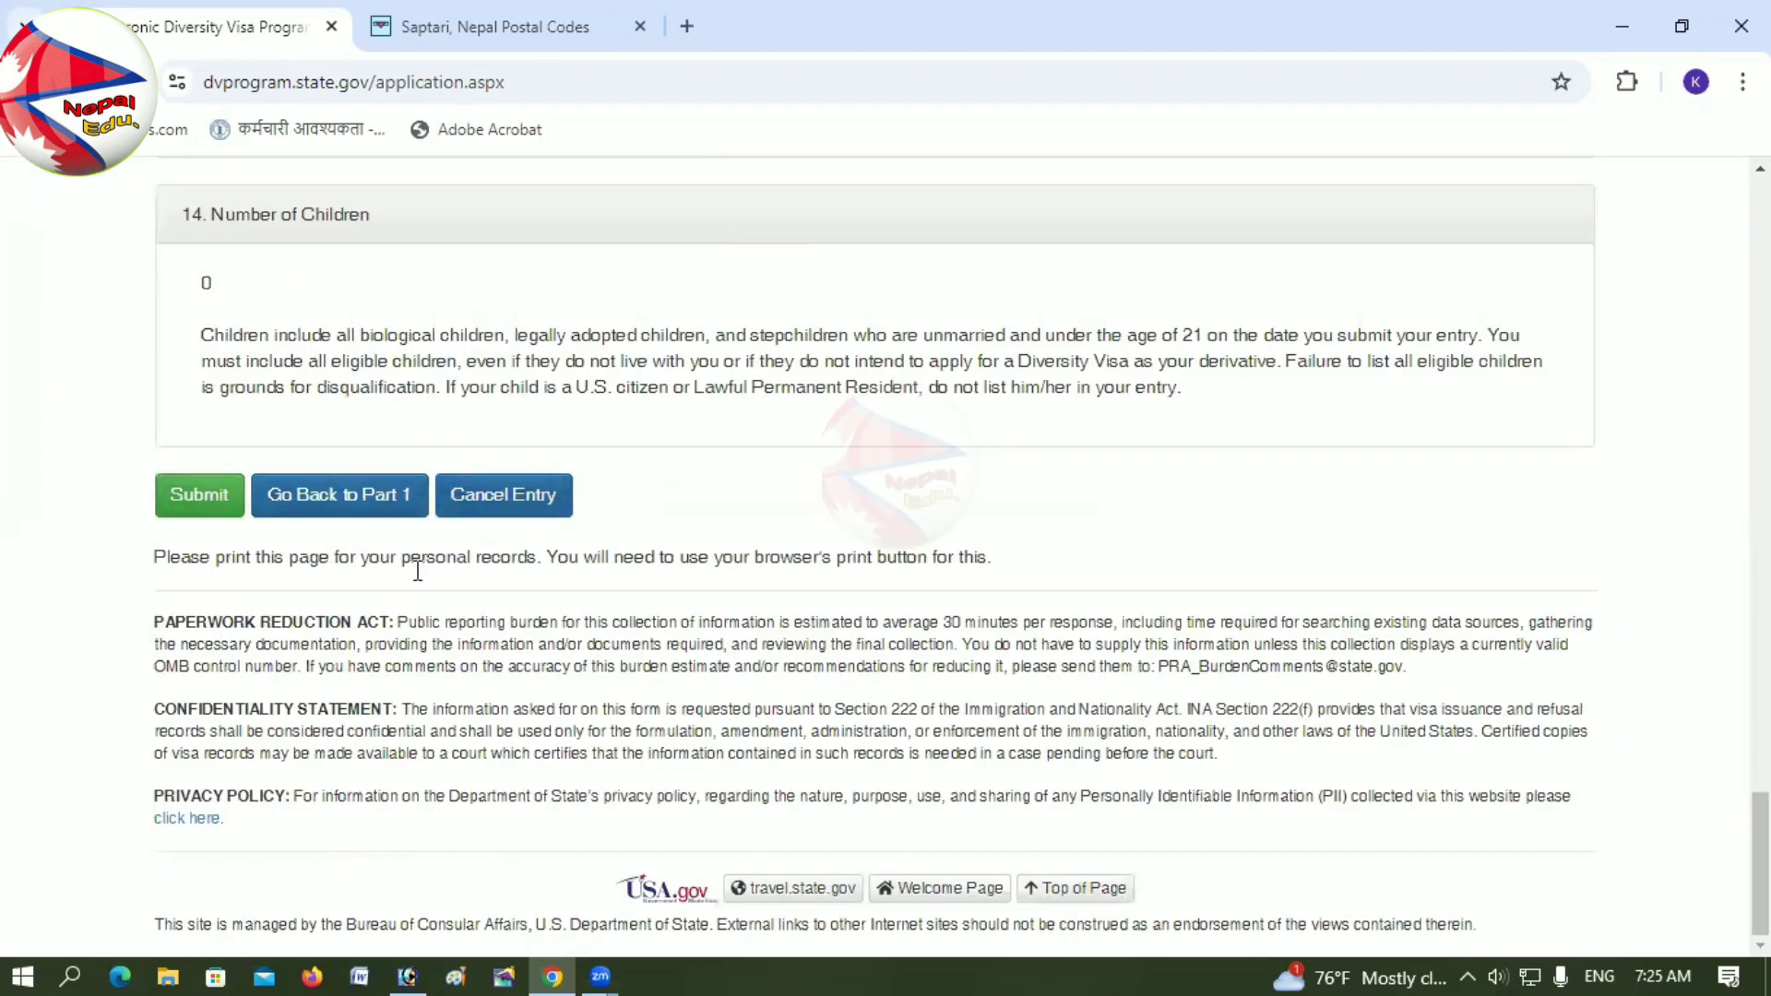
scroll(473, 581, "up", 5)
scroll(470, 574, "up", 20)
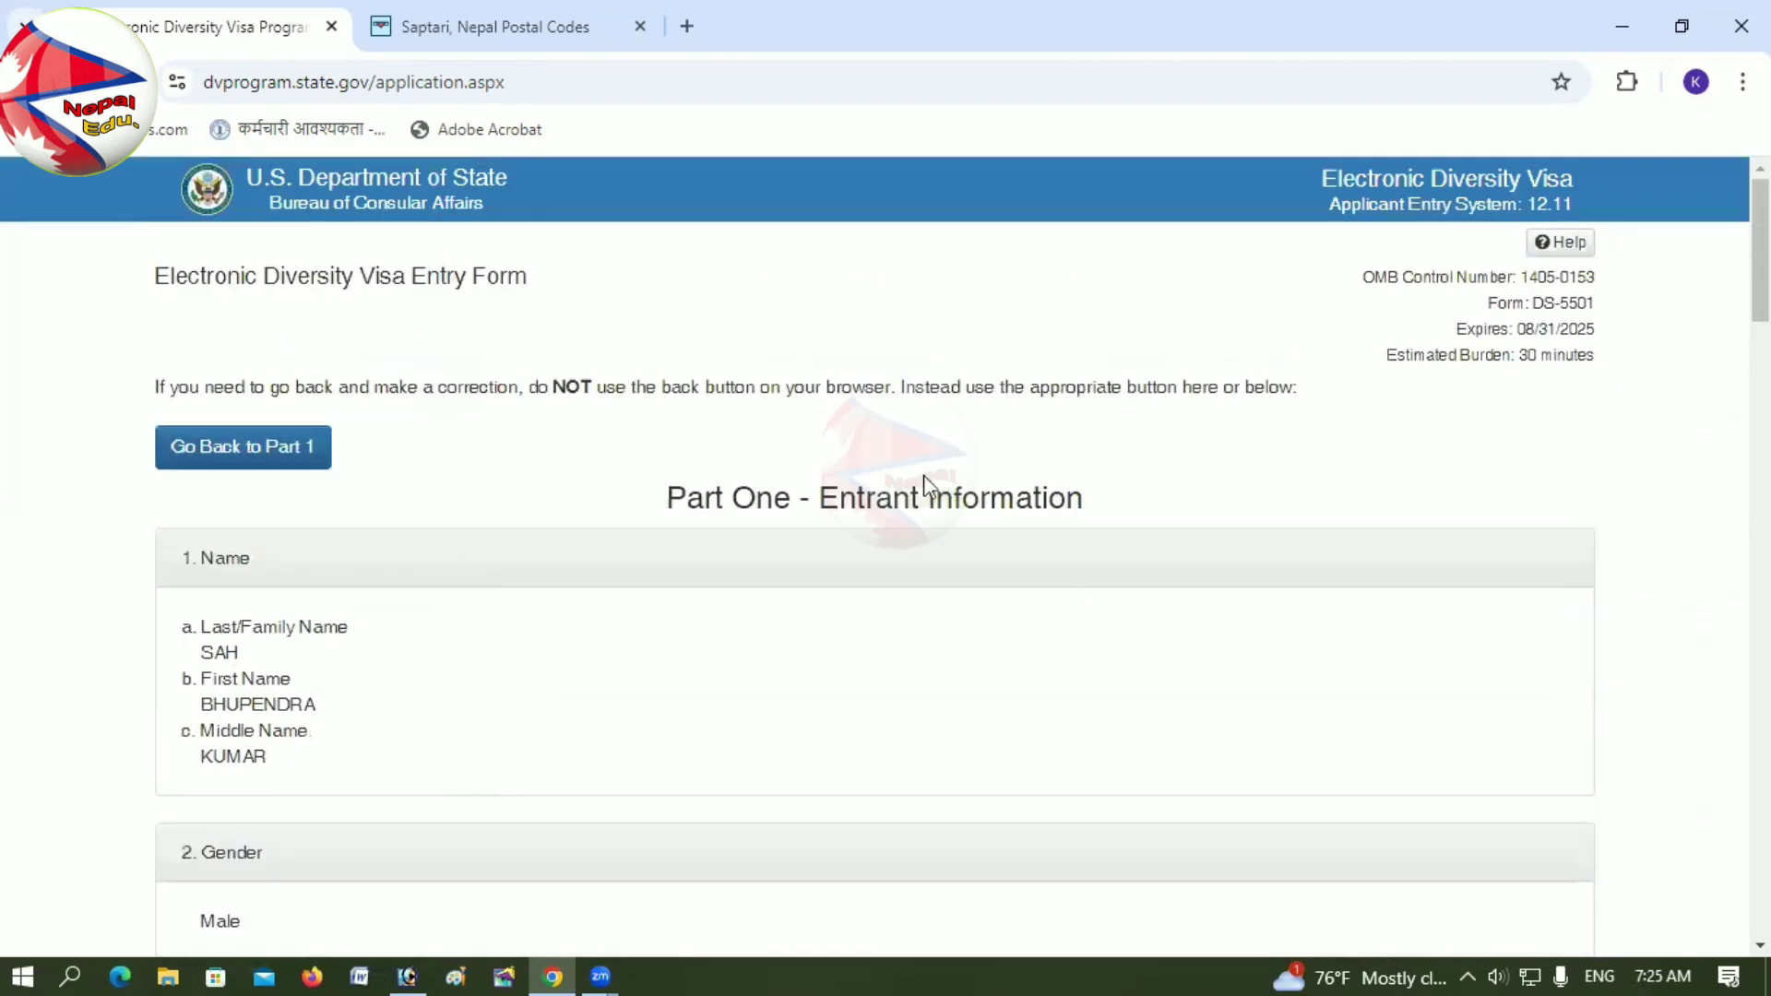
scroll(918, 484, "down", 15)
scroll(760, 600, "down", 20)
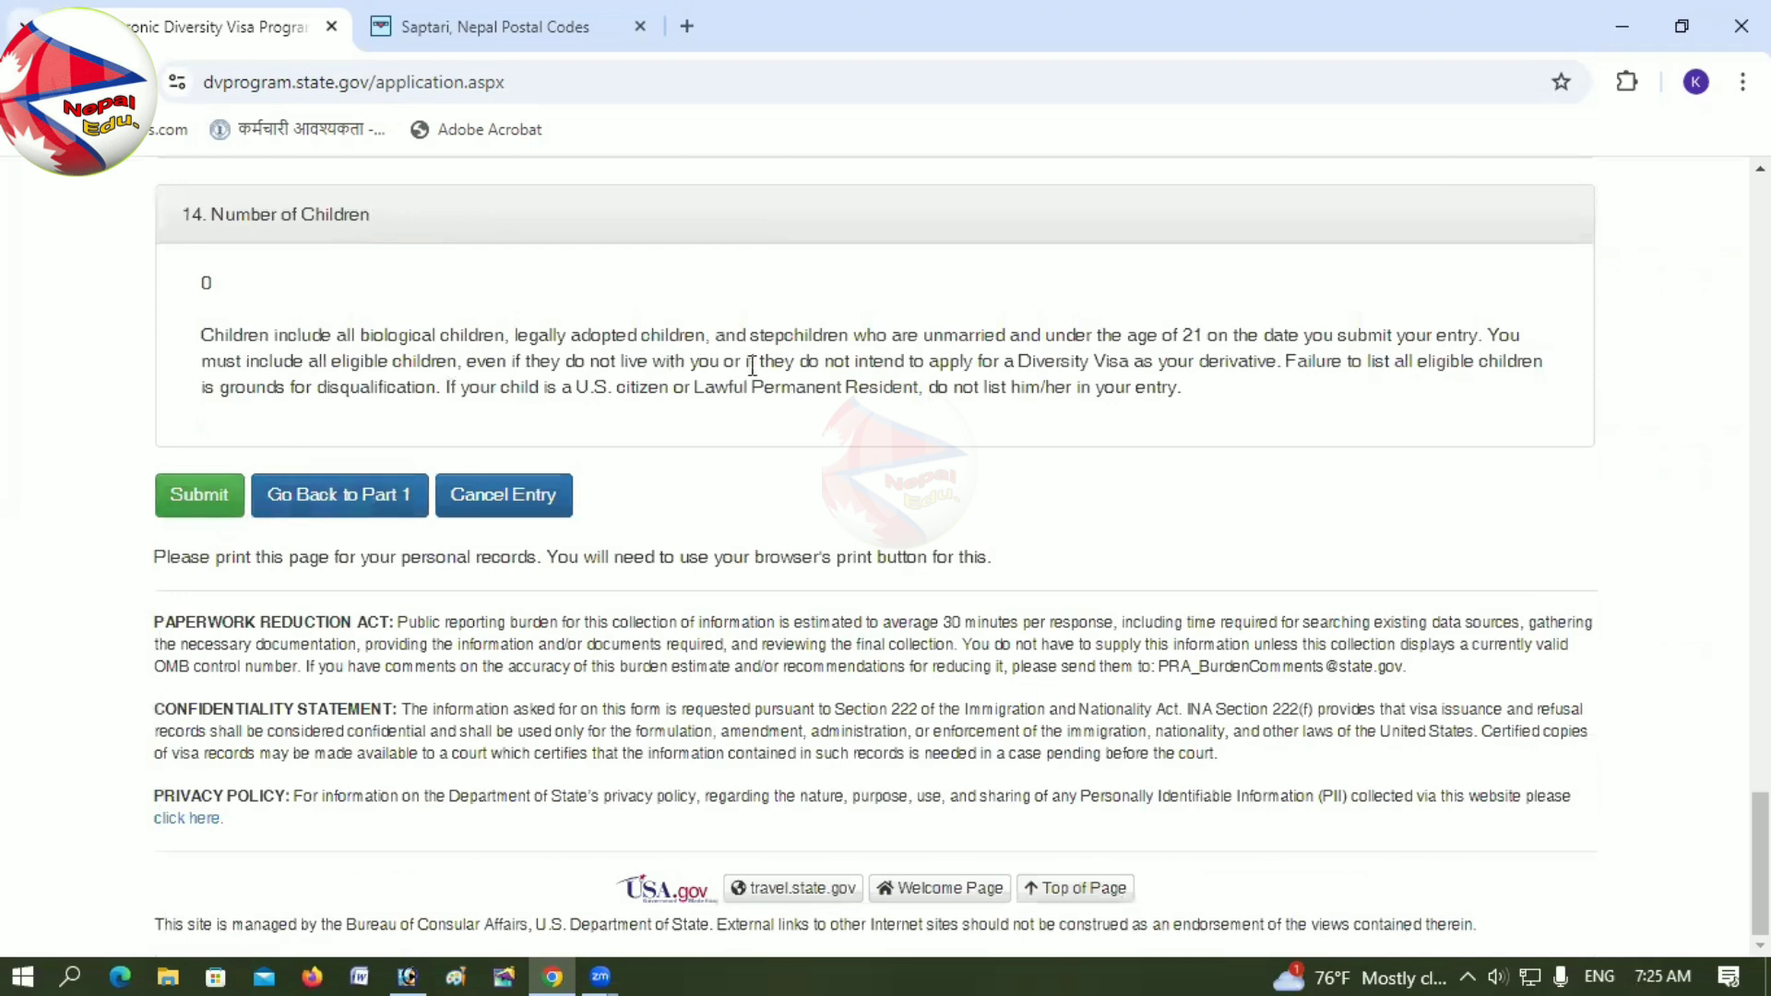
scroll(752, 365, "up", 20)
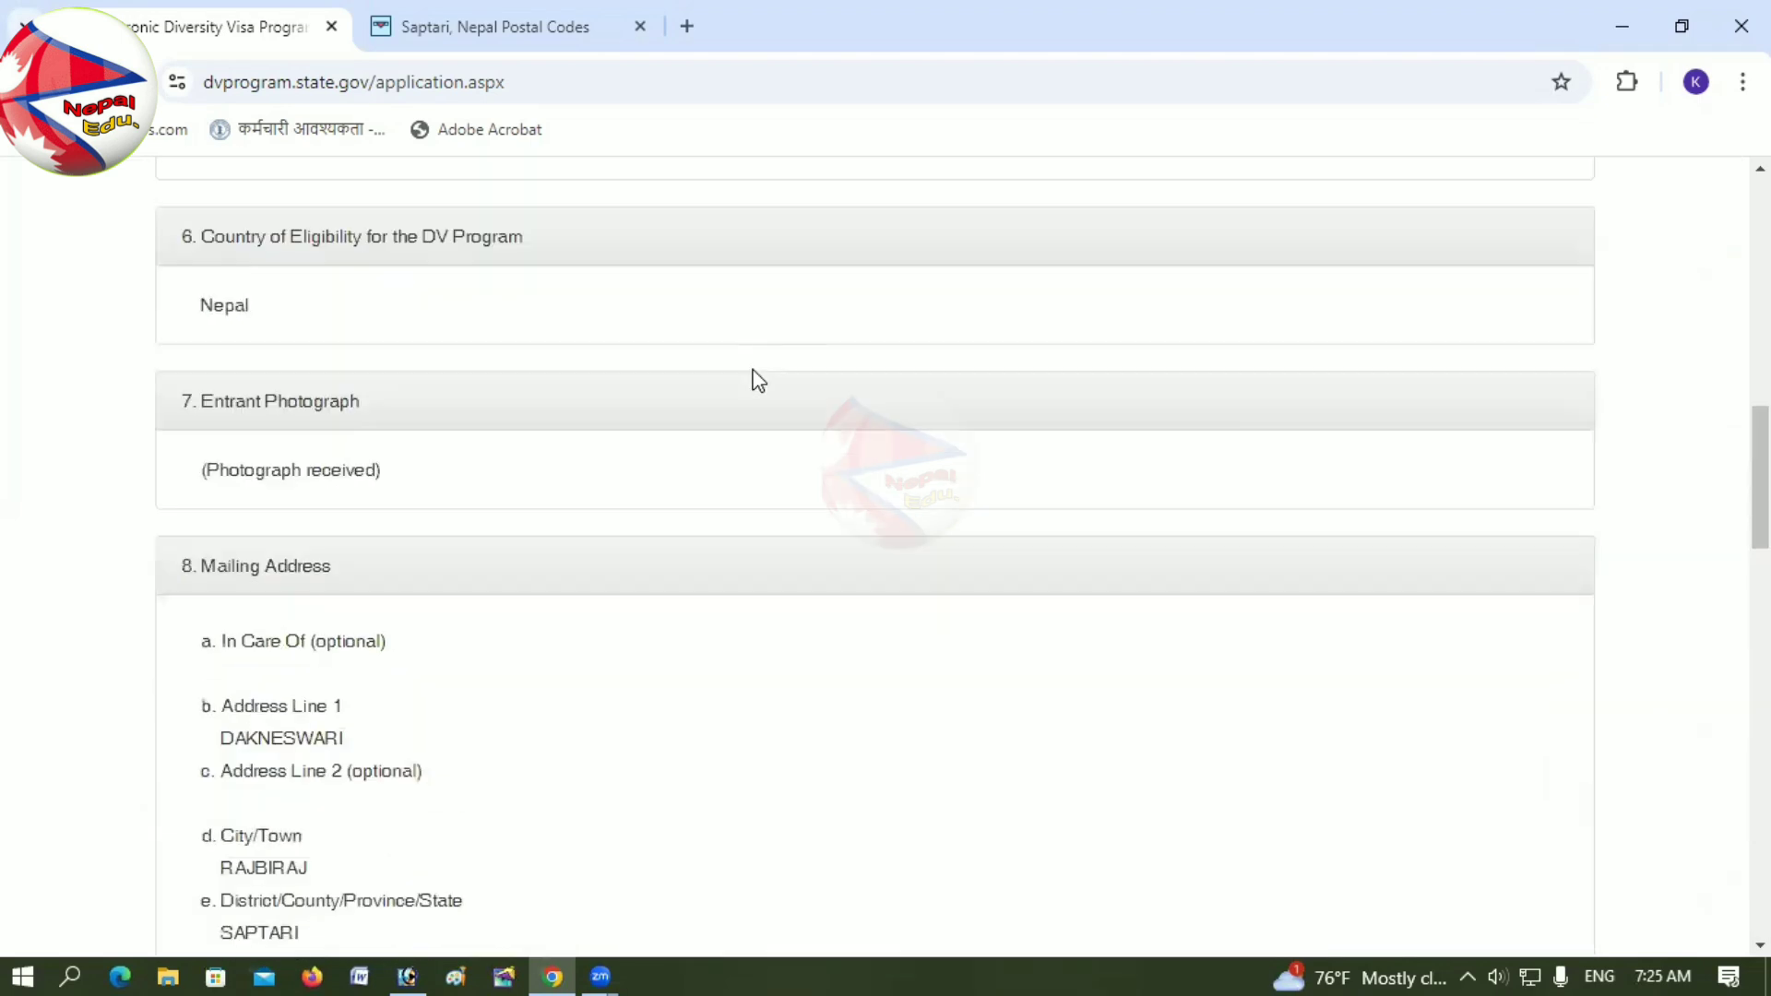
scroll(758, 380, "up", 12)
scroll(758, 380, "down", 4)
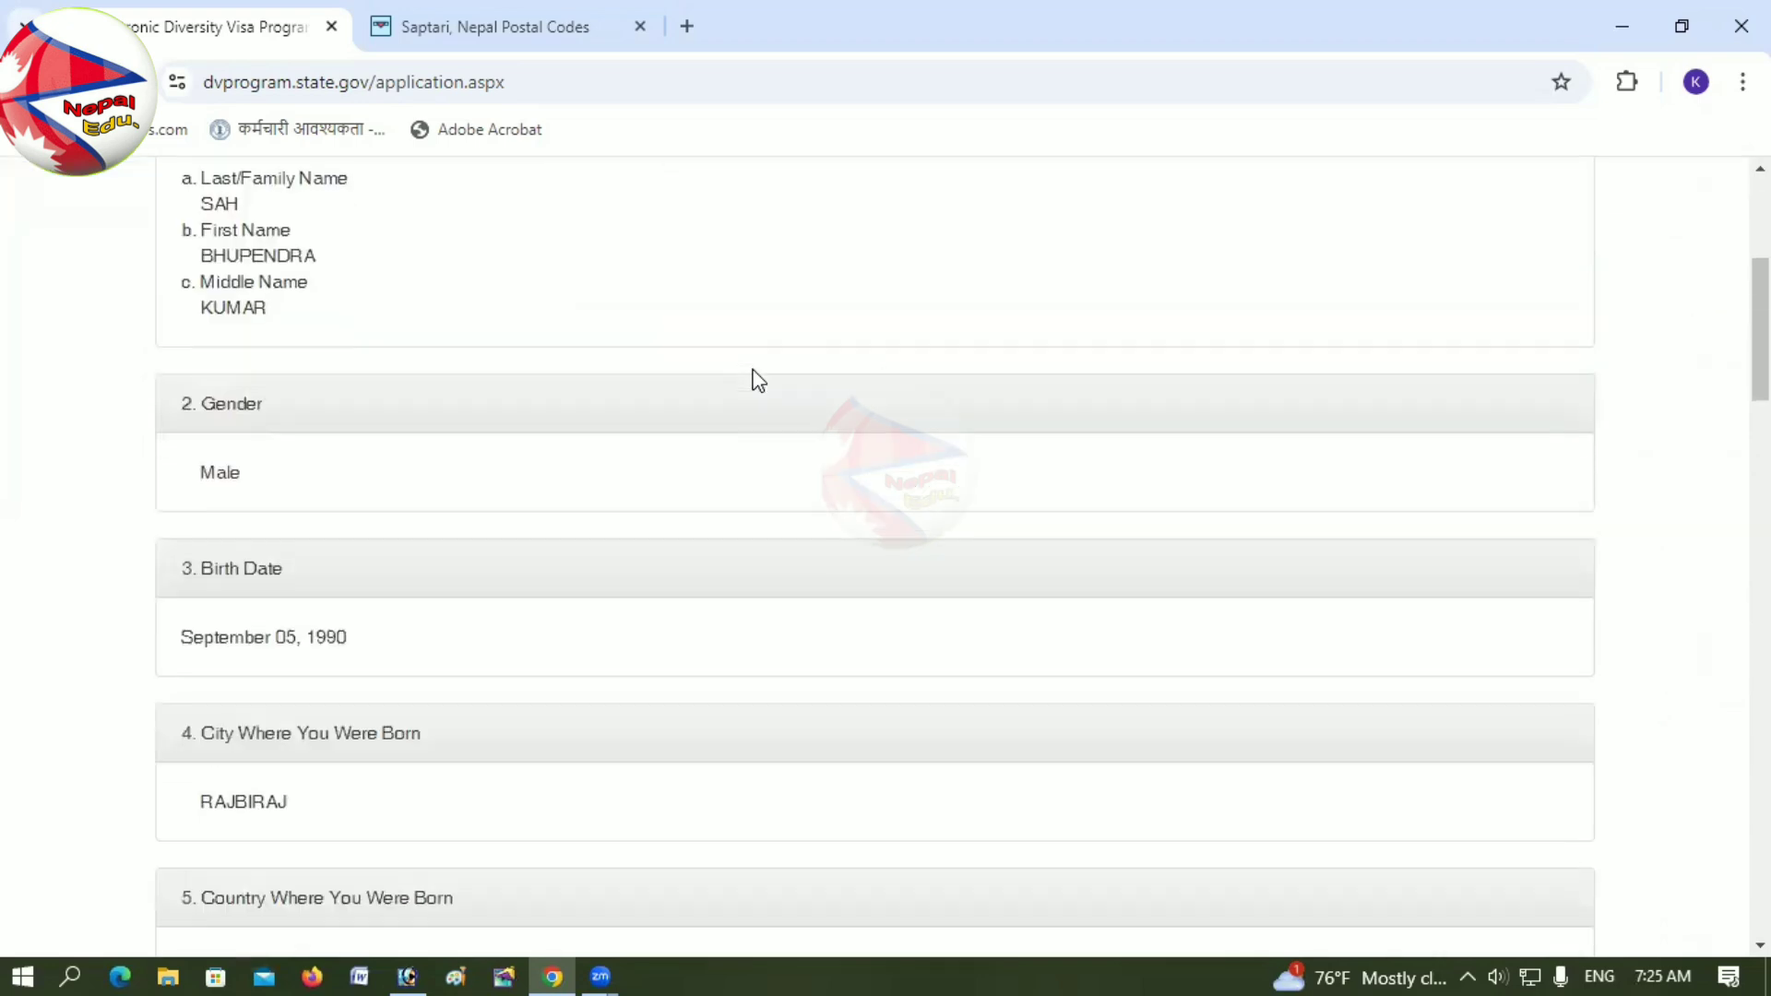
scroll(525, 636, "down", 20)
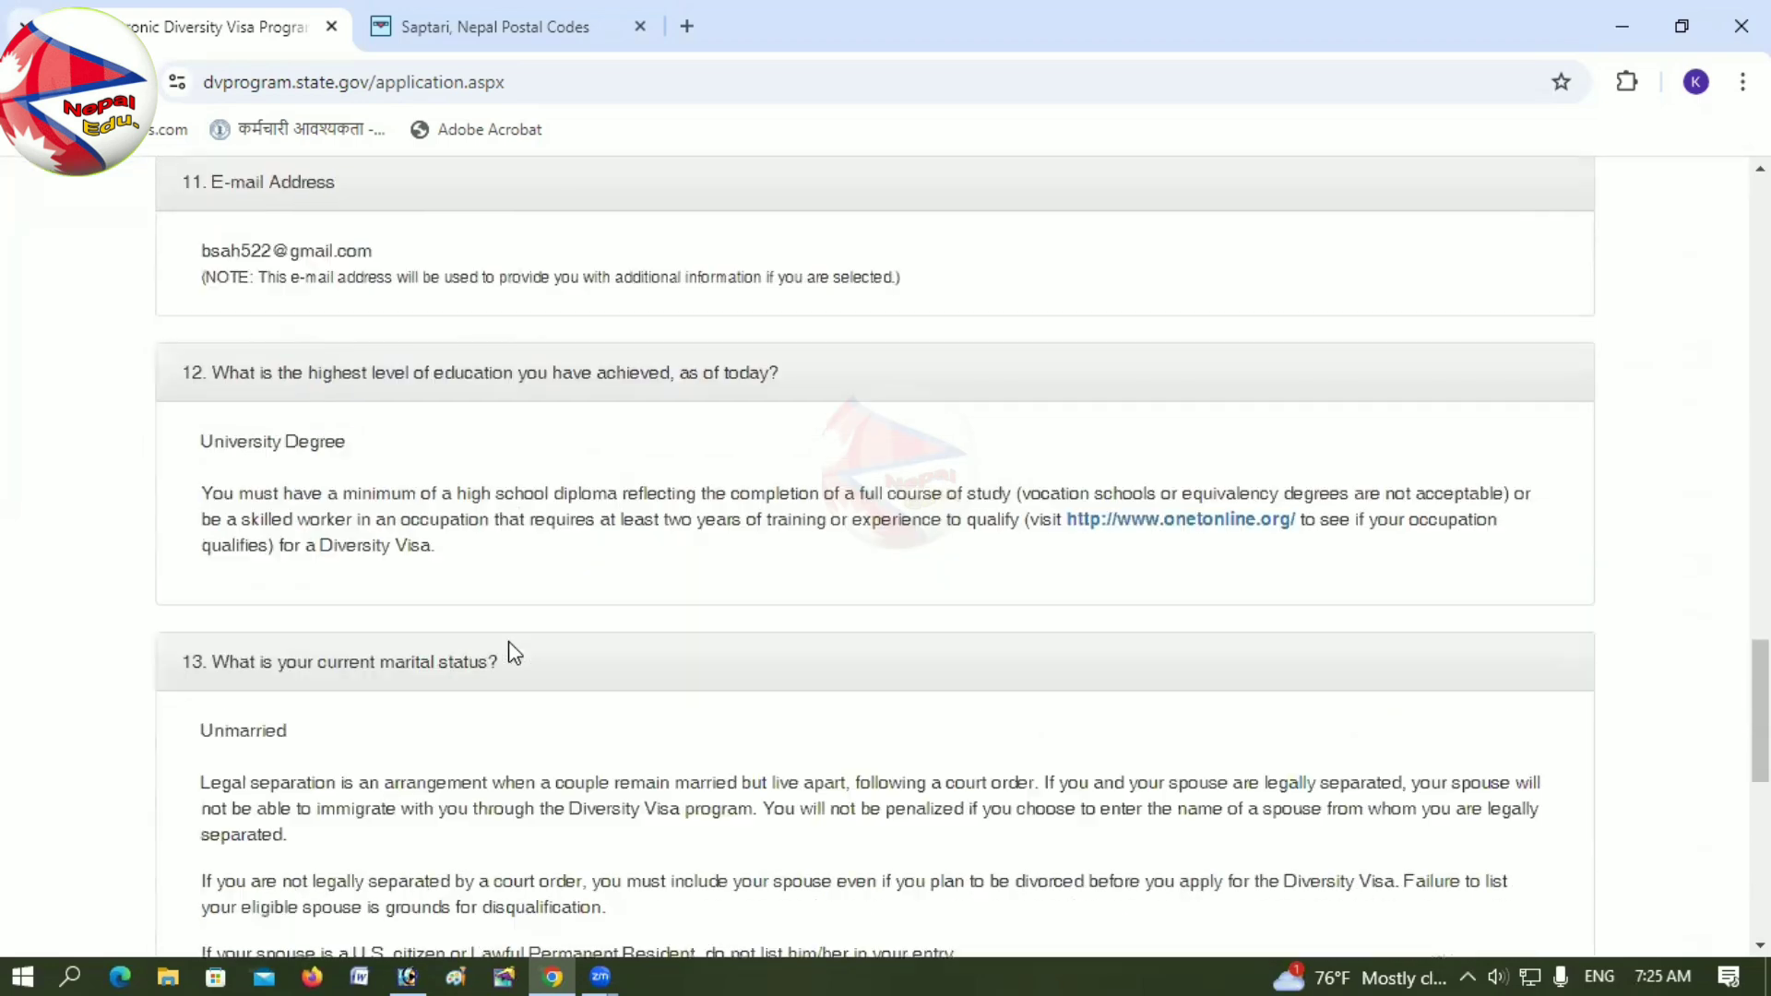
scroll(513, 652, "down", 7)
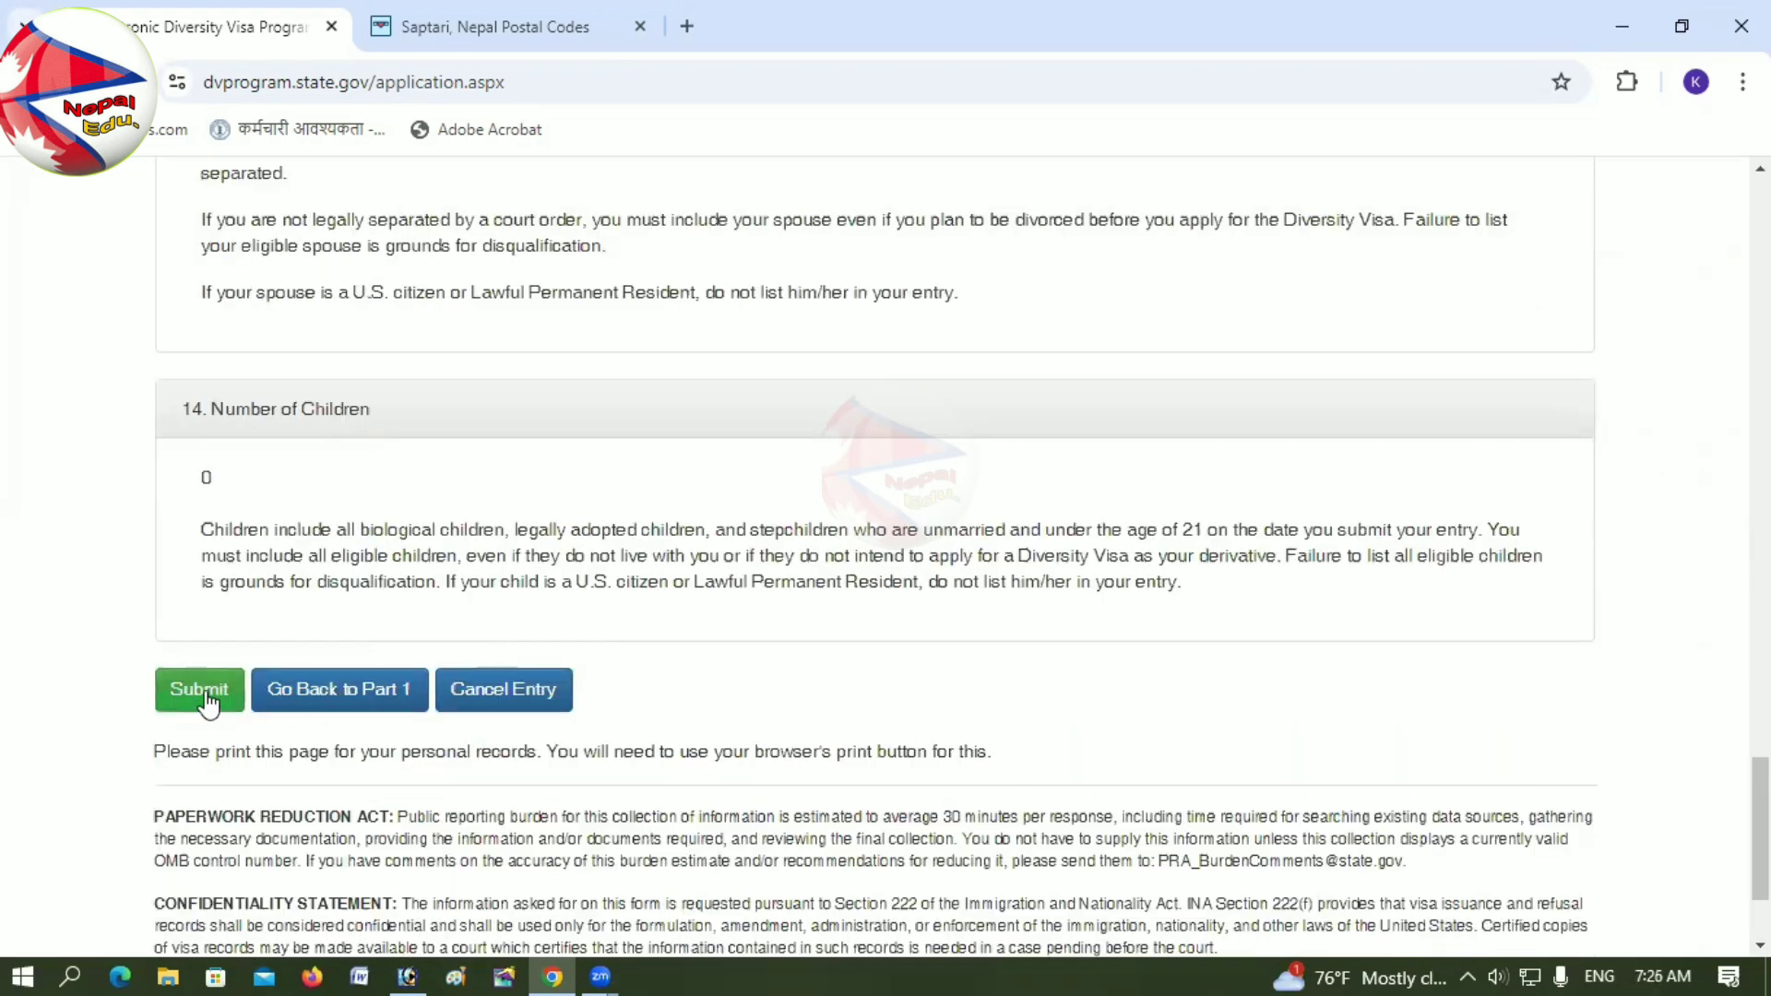